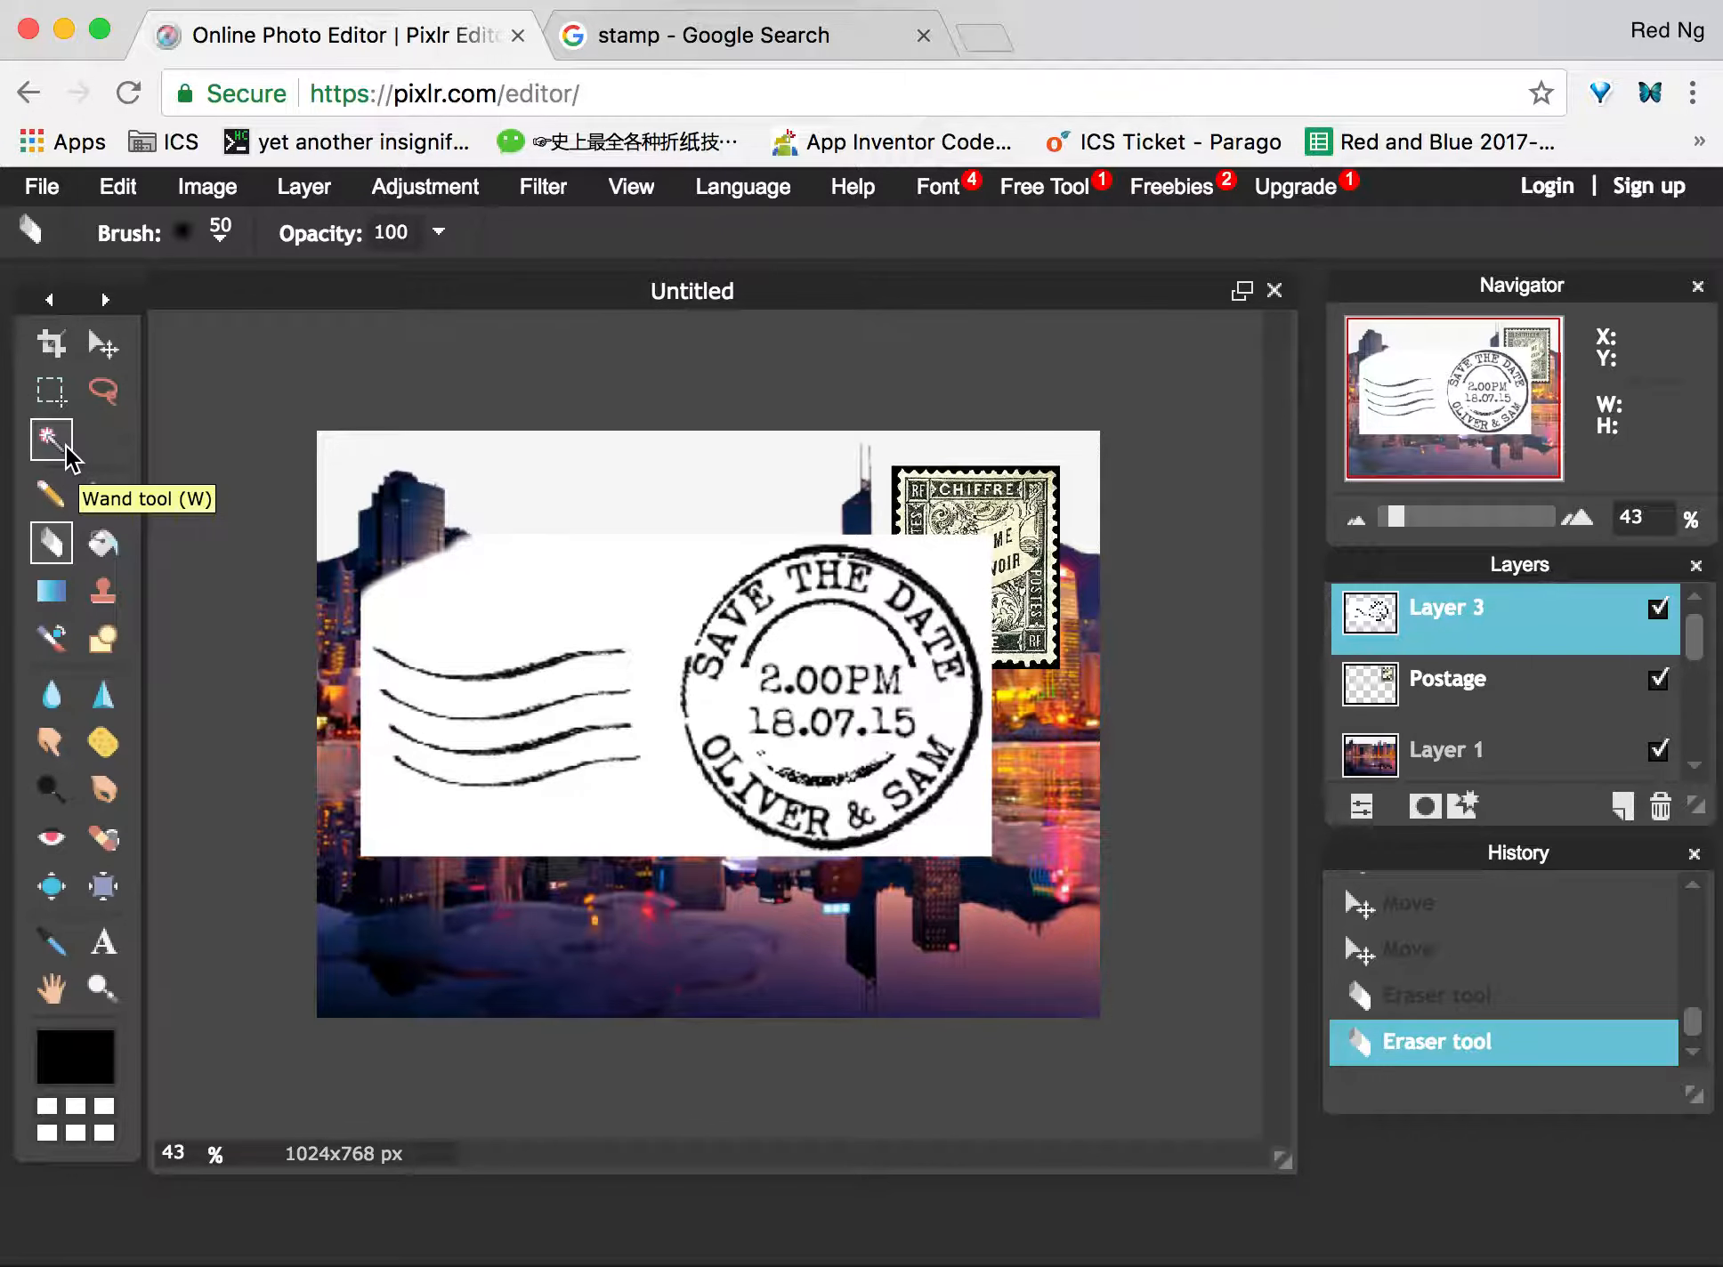
Cut the white background around the postmark on Layer 3 with the Wand tool and erase the leftover thin border lines.
click(53, 440)
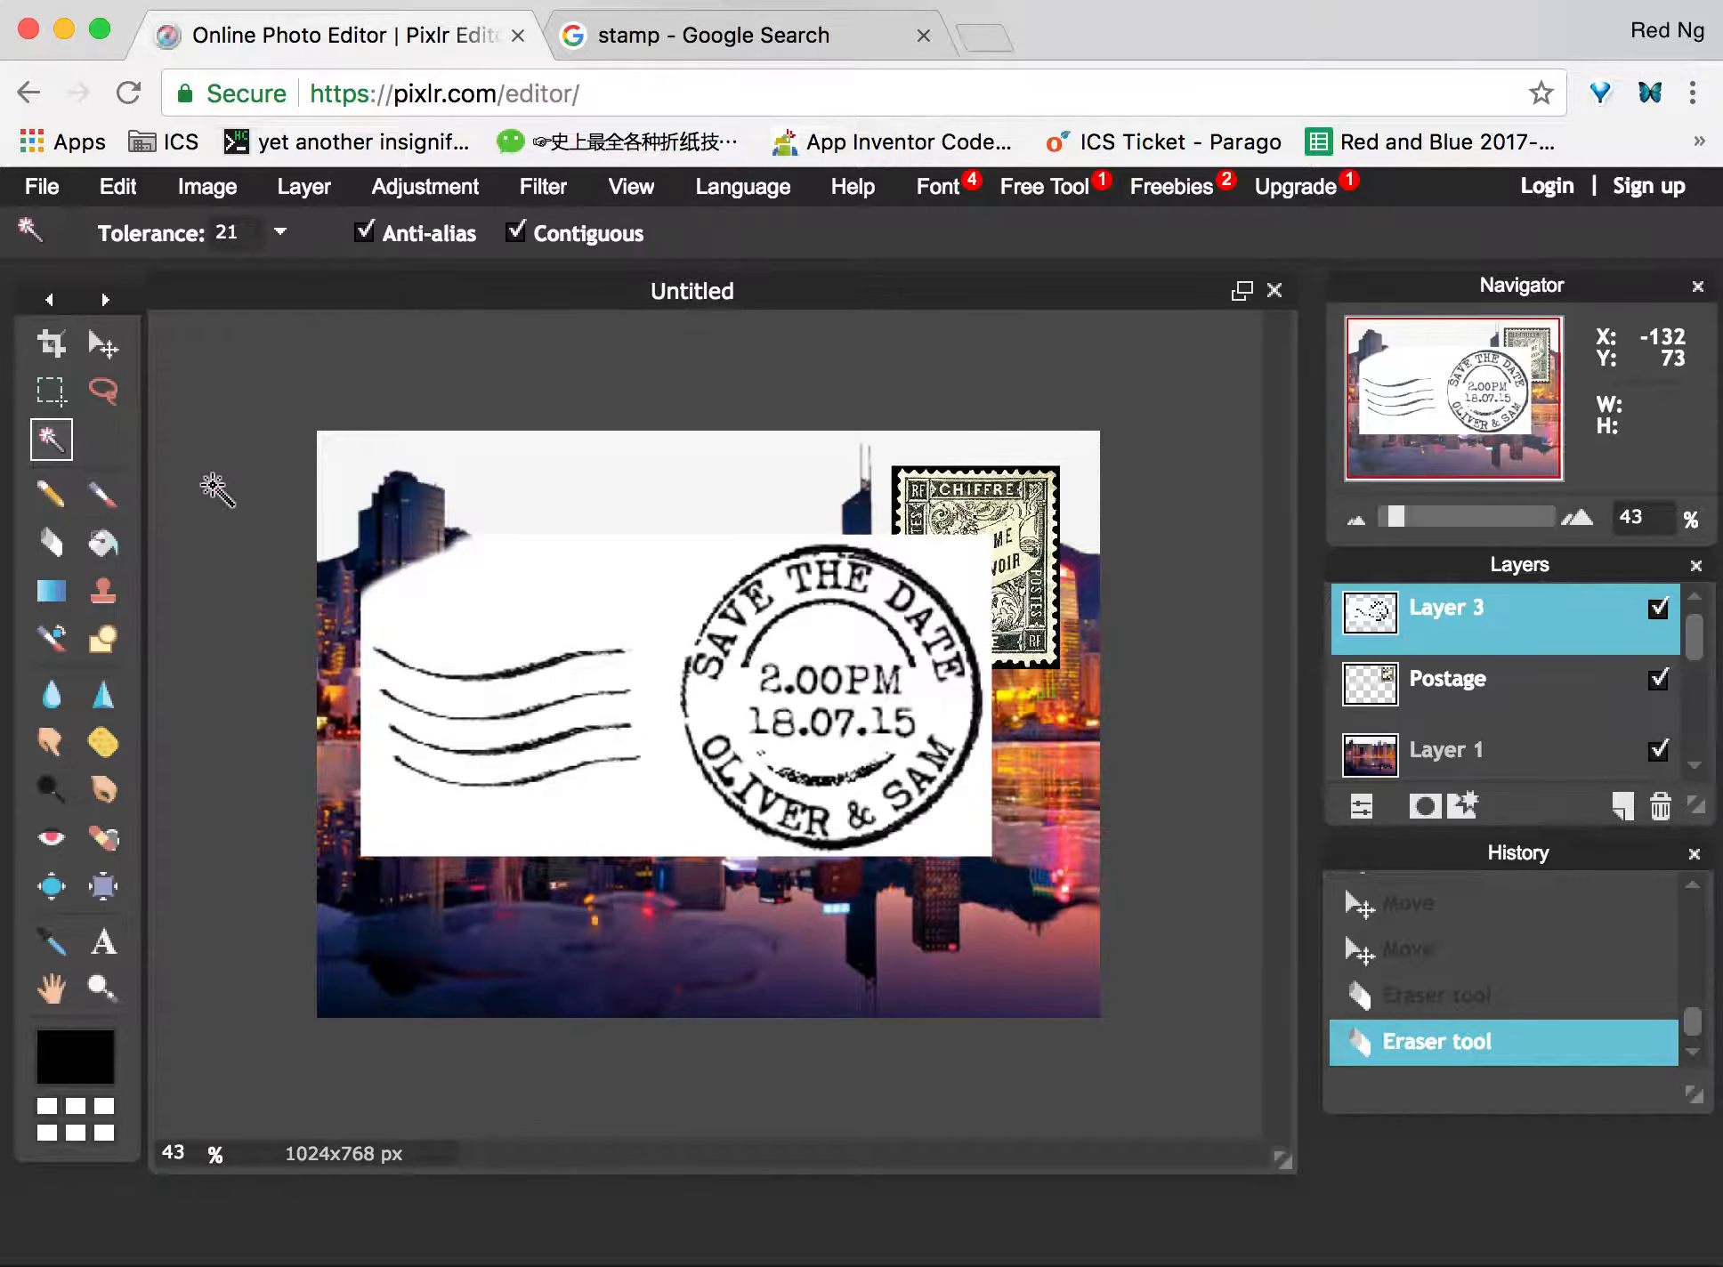
click(588, 580)
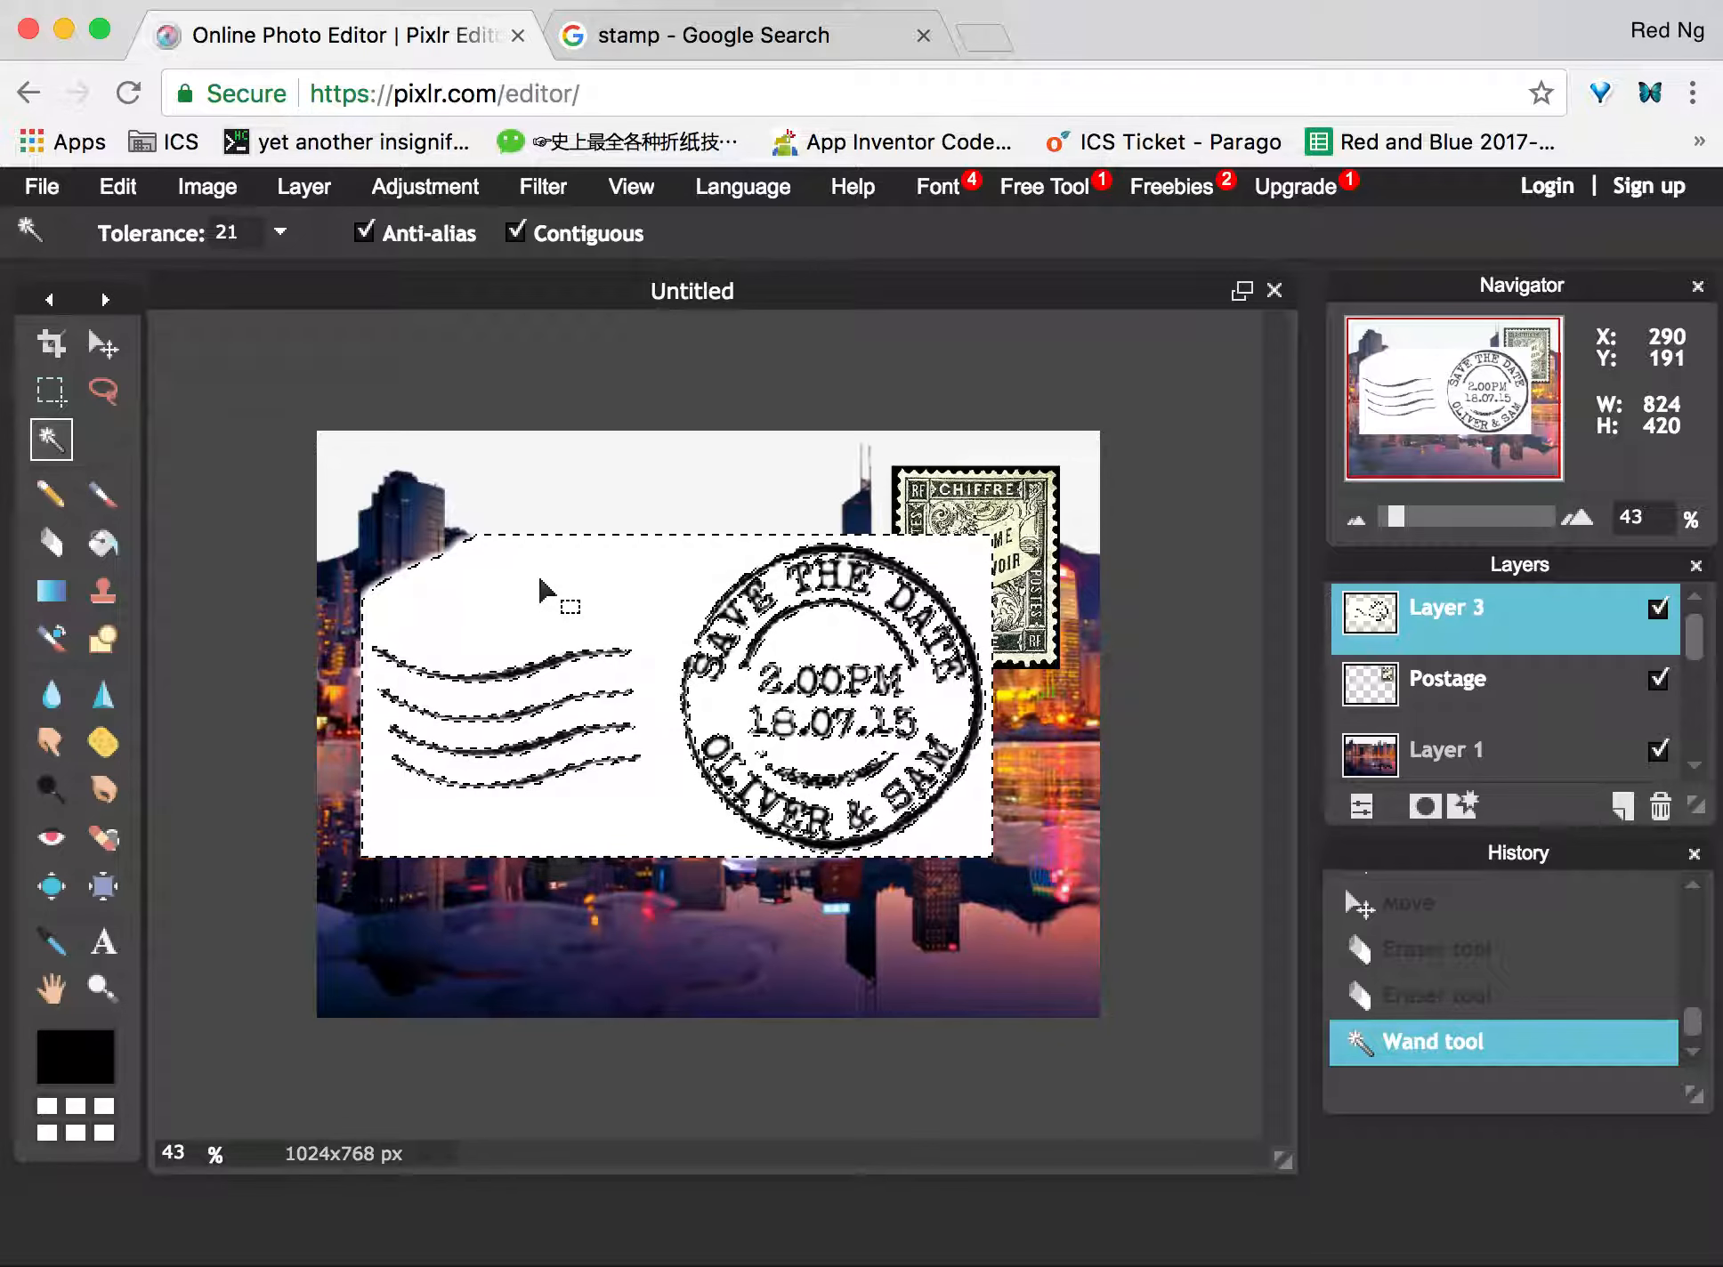
click(133, 195)
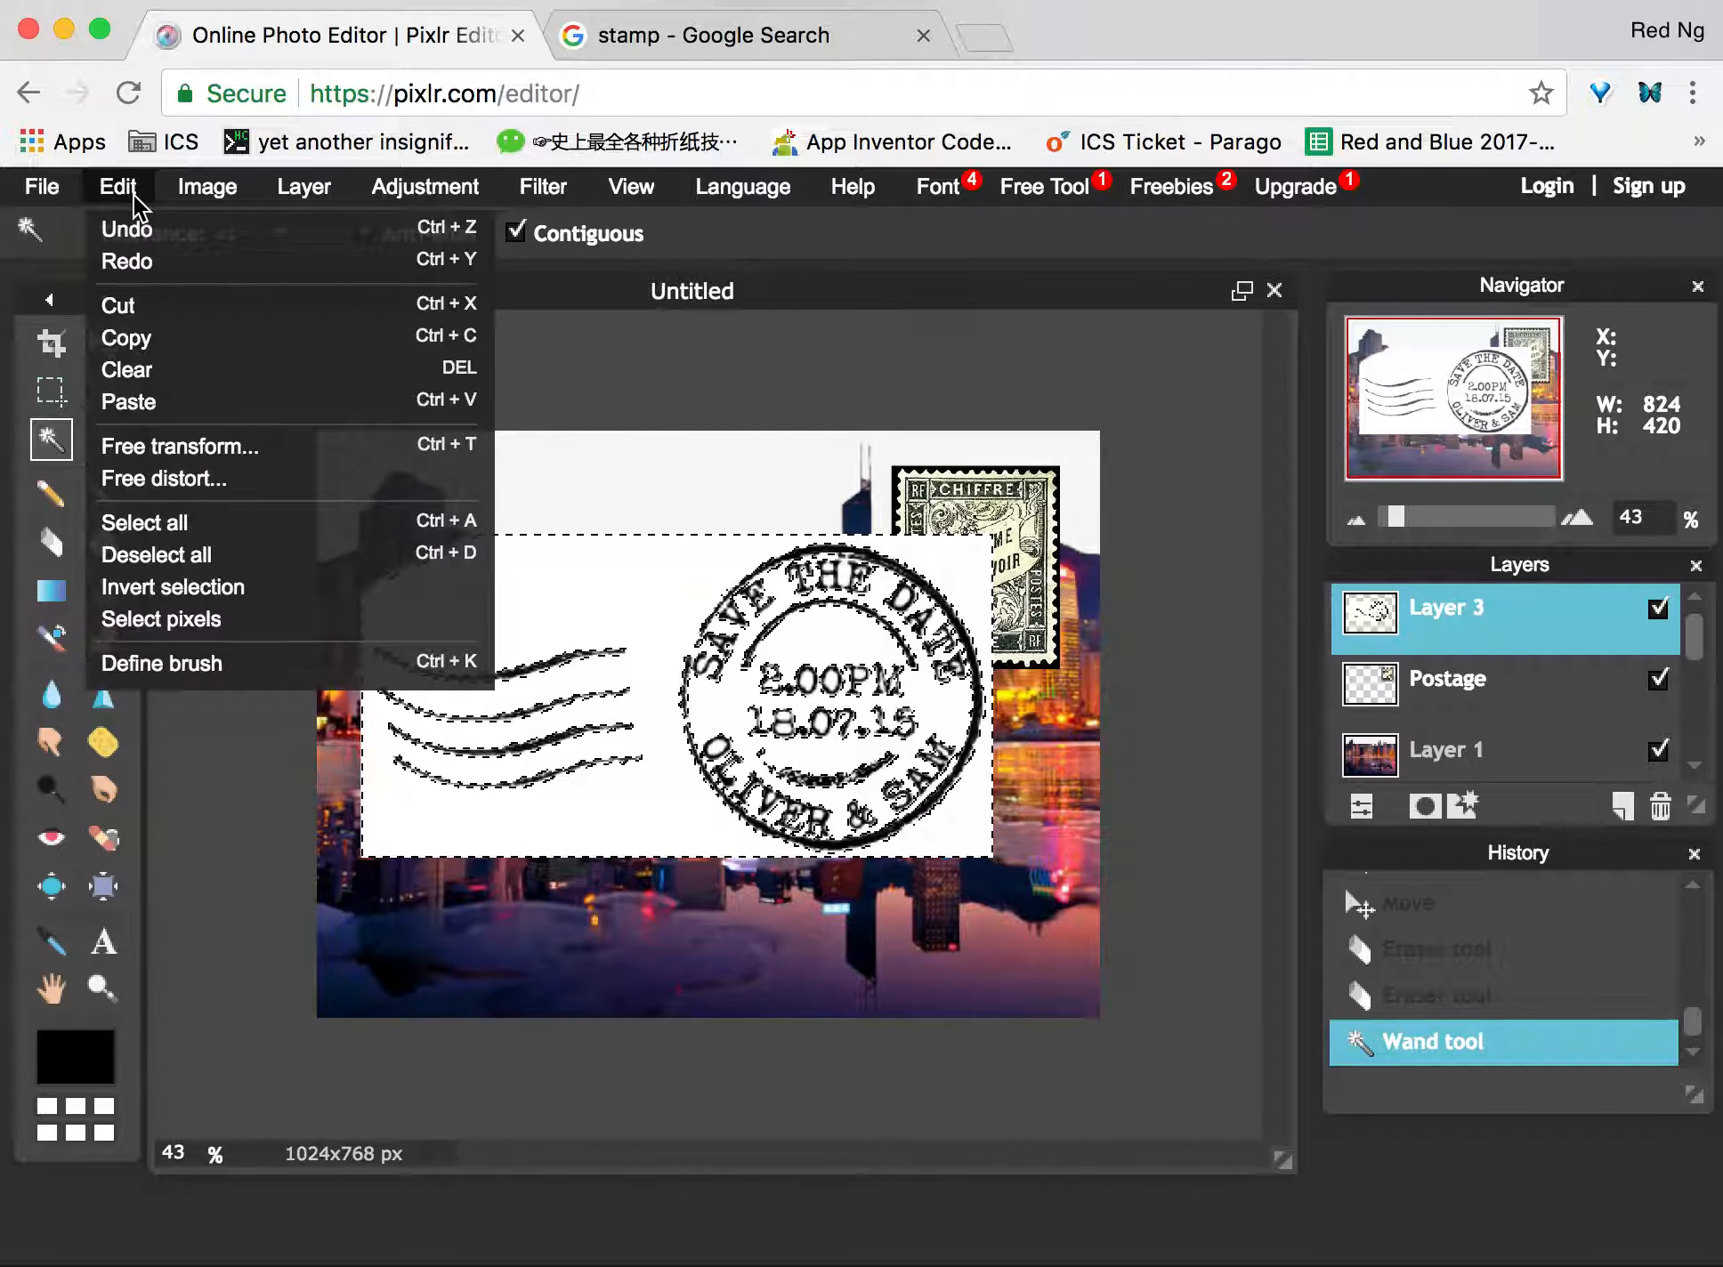
click(153, 303)
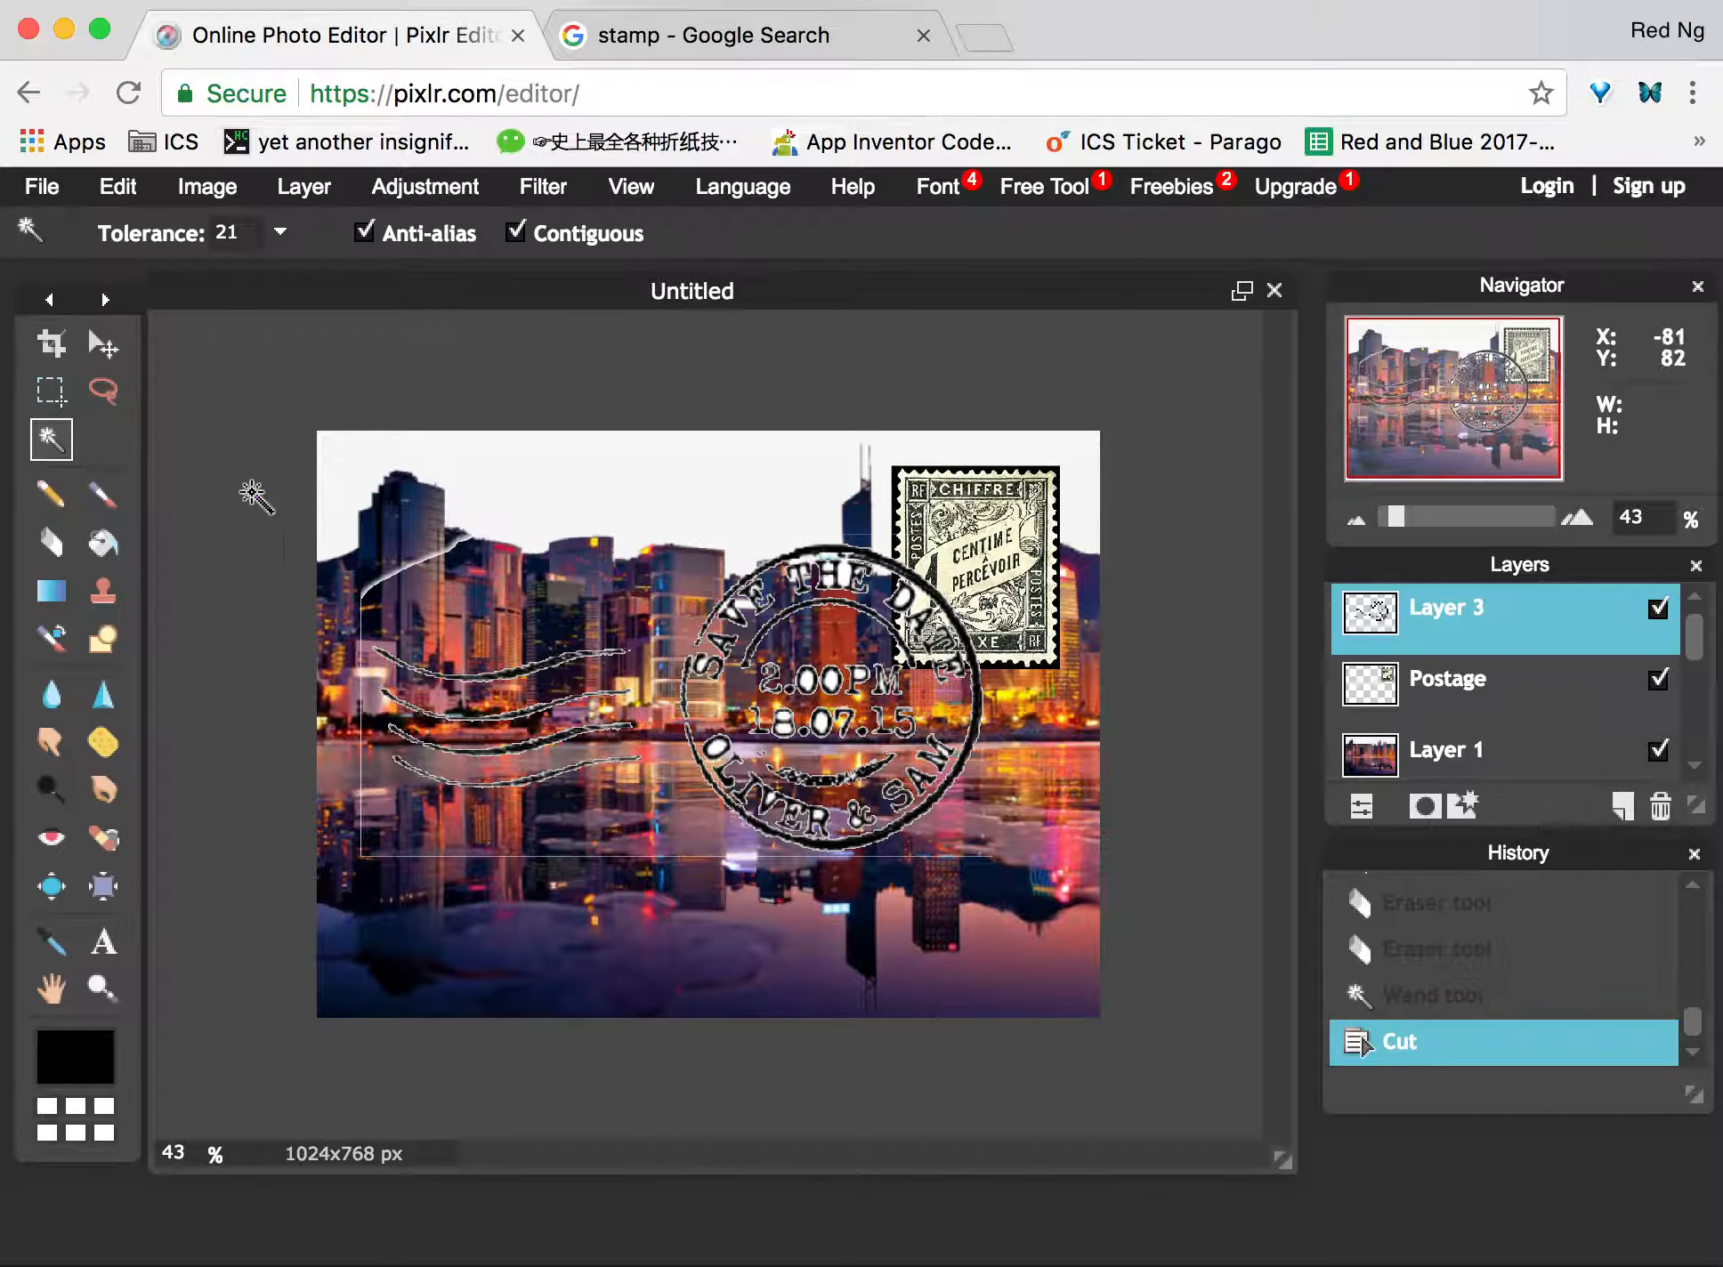
click(59, 550)
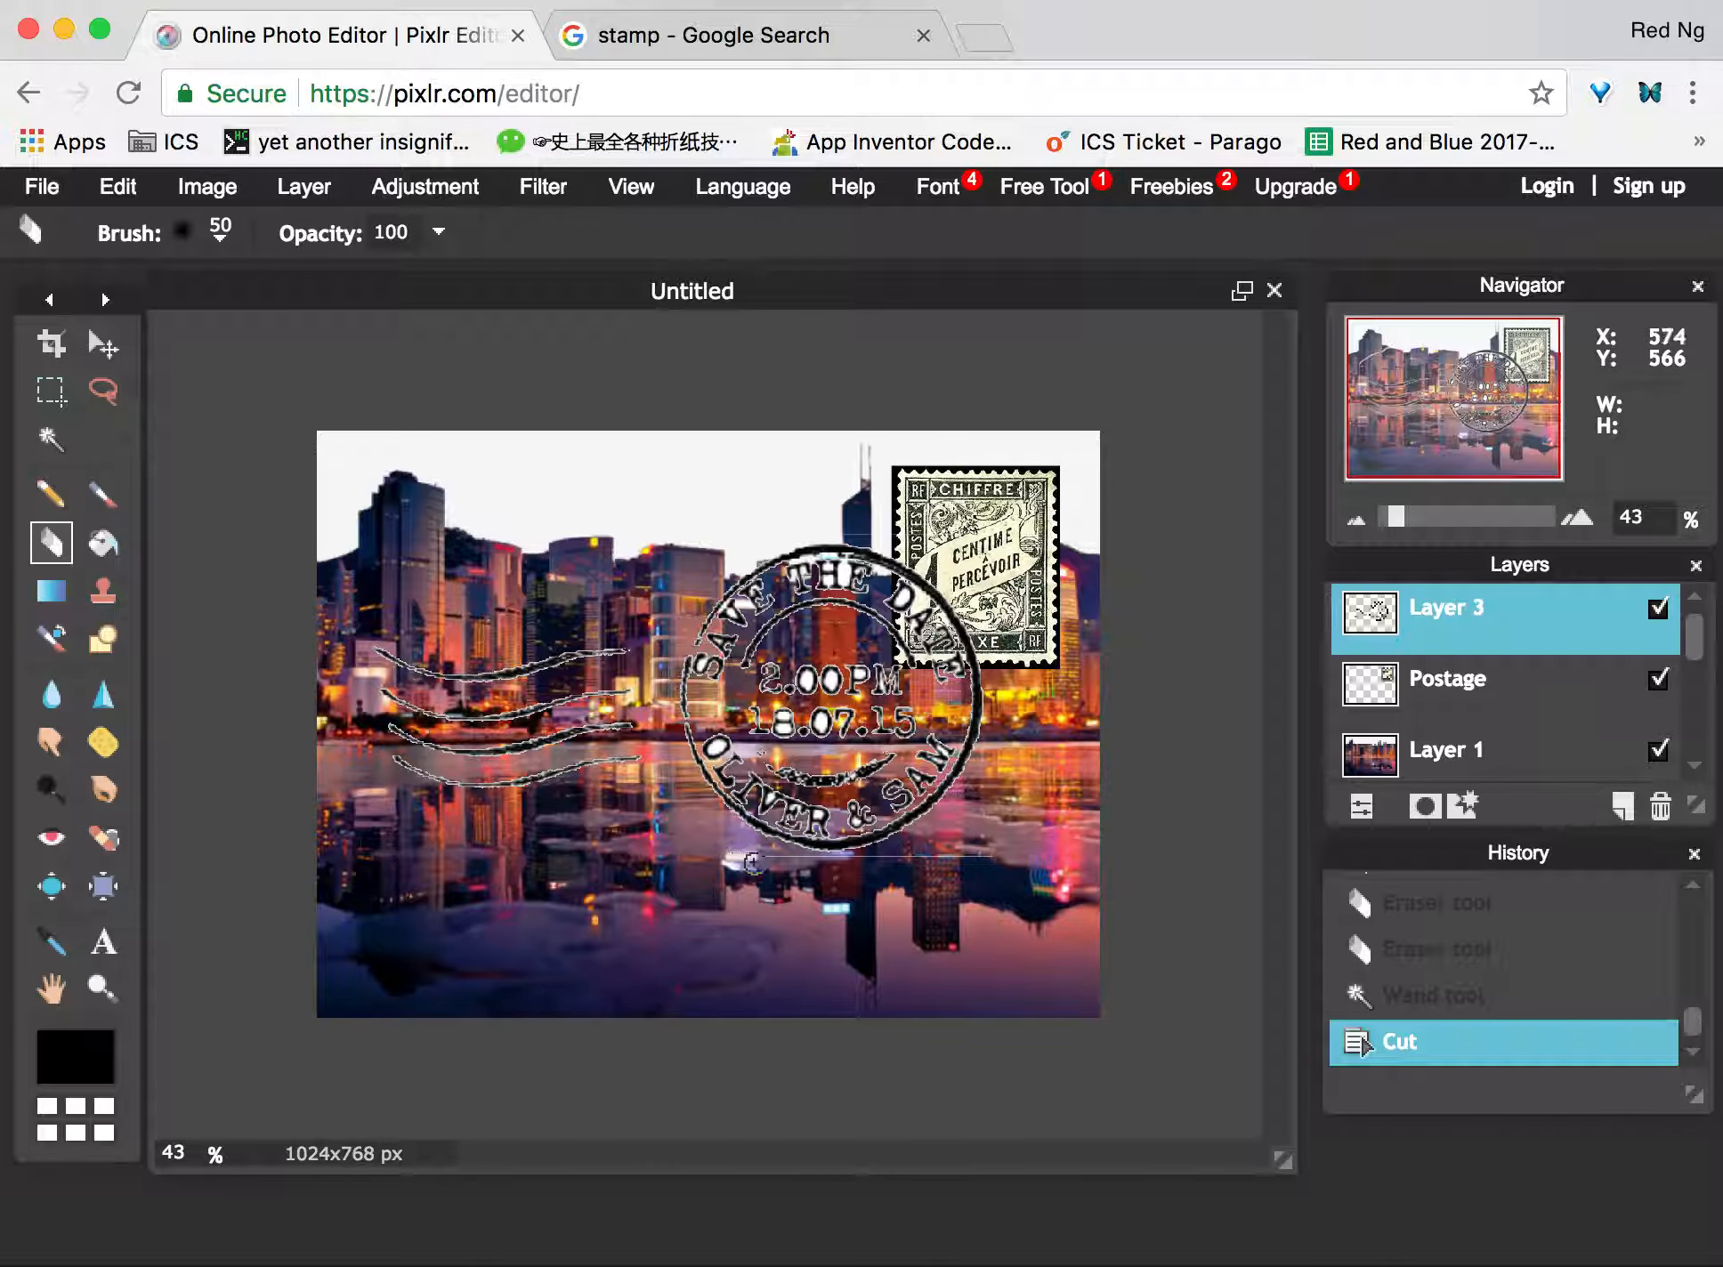
mouse_move(933, 862)
mouse_down()
mouse_move(1019, 860)
mouse_move(1013, 847)
mouse_up()
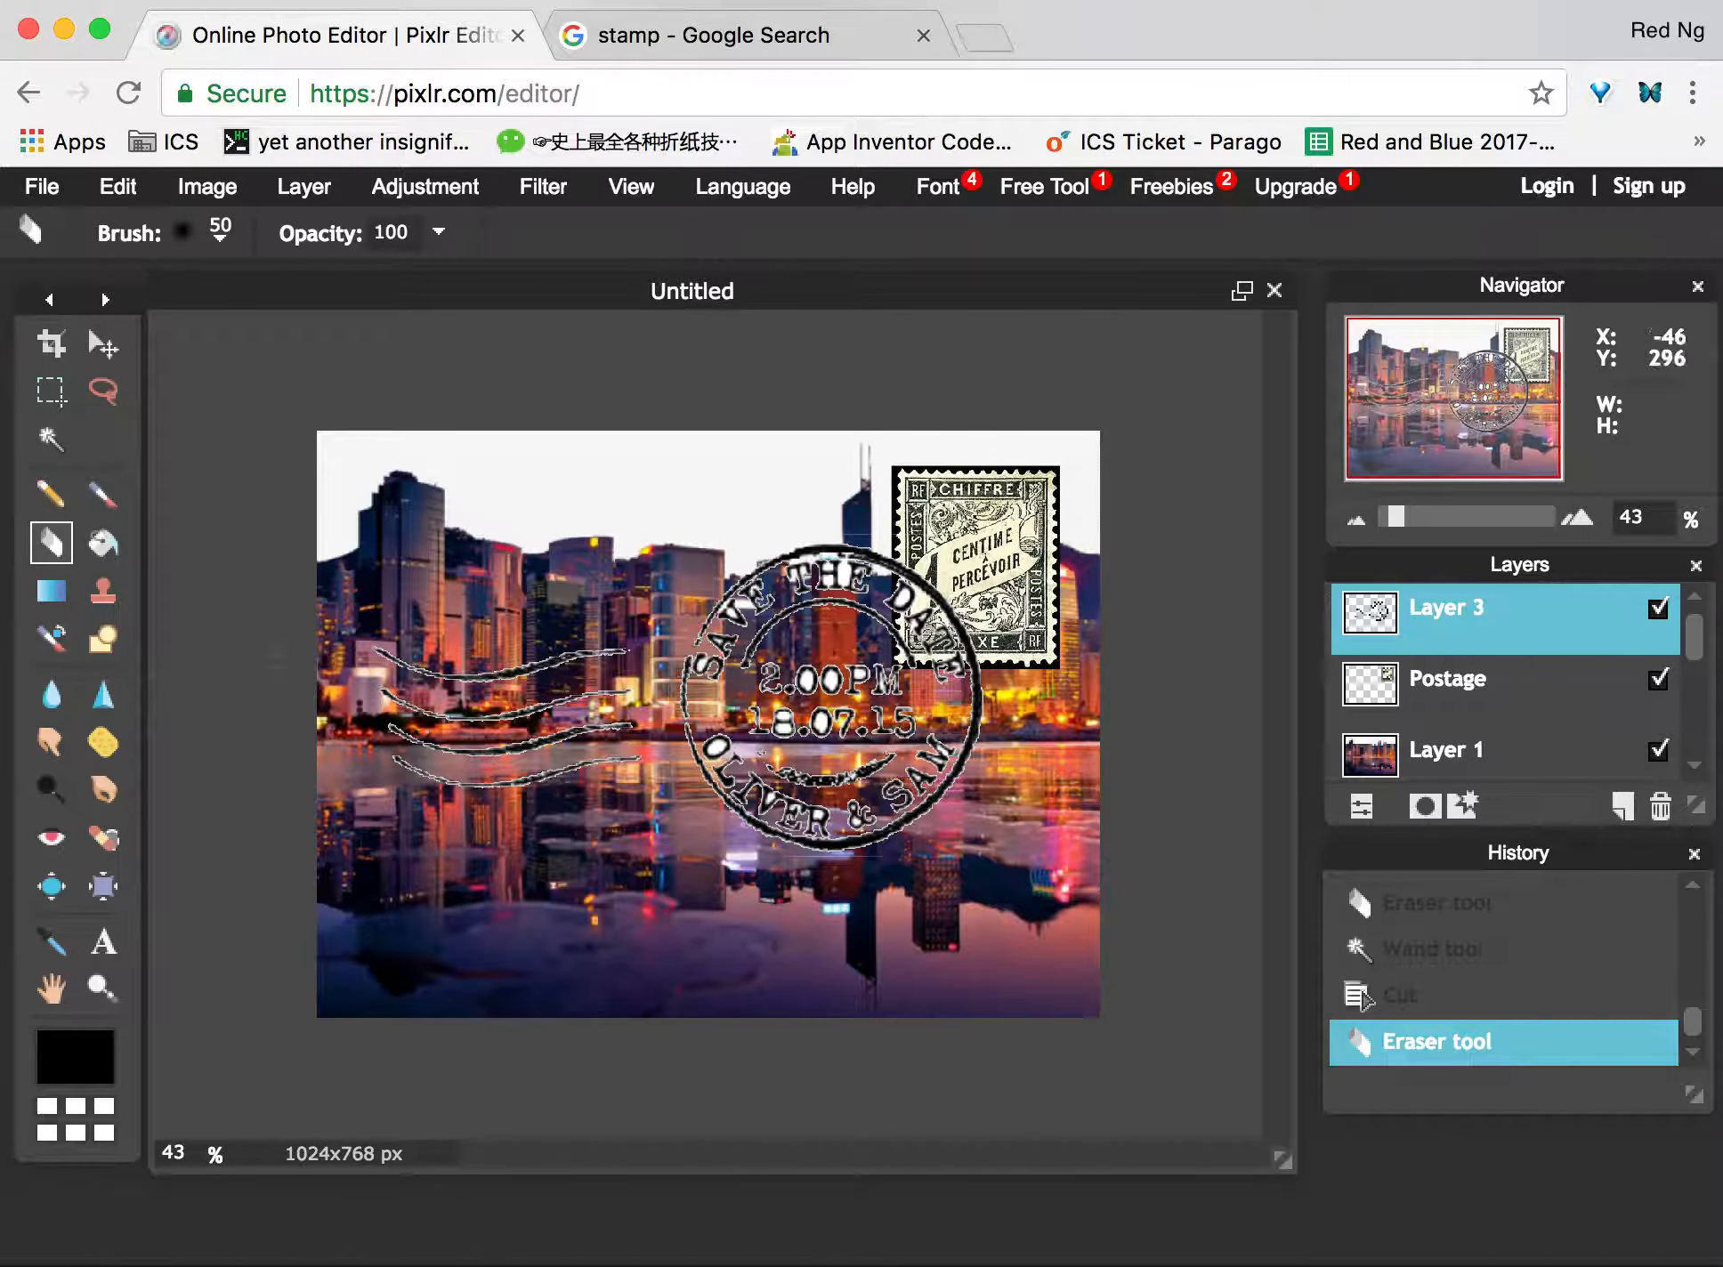
Cut the white areas inside the V and S of "SAVE" on the postmark using the Wand tool.
click(49, 441)
click(102, 987)
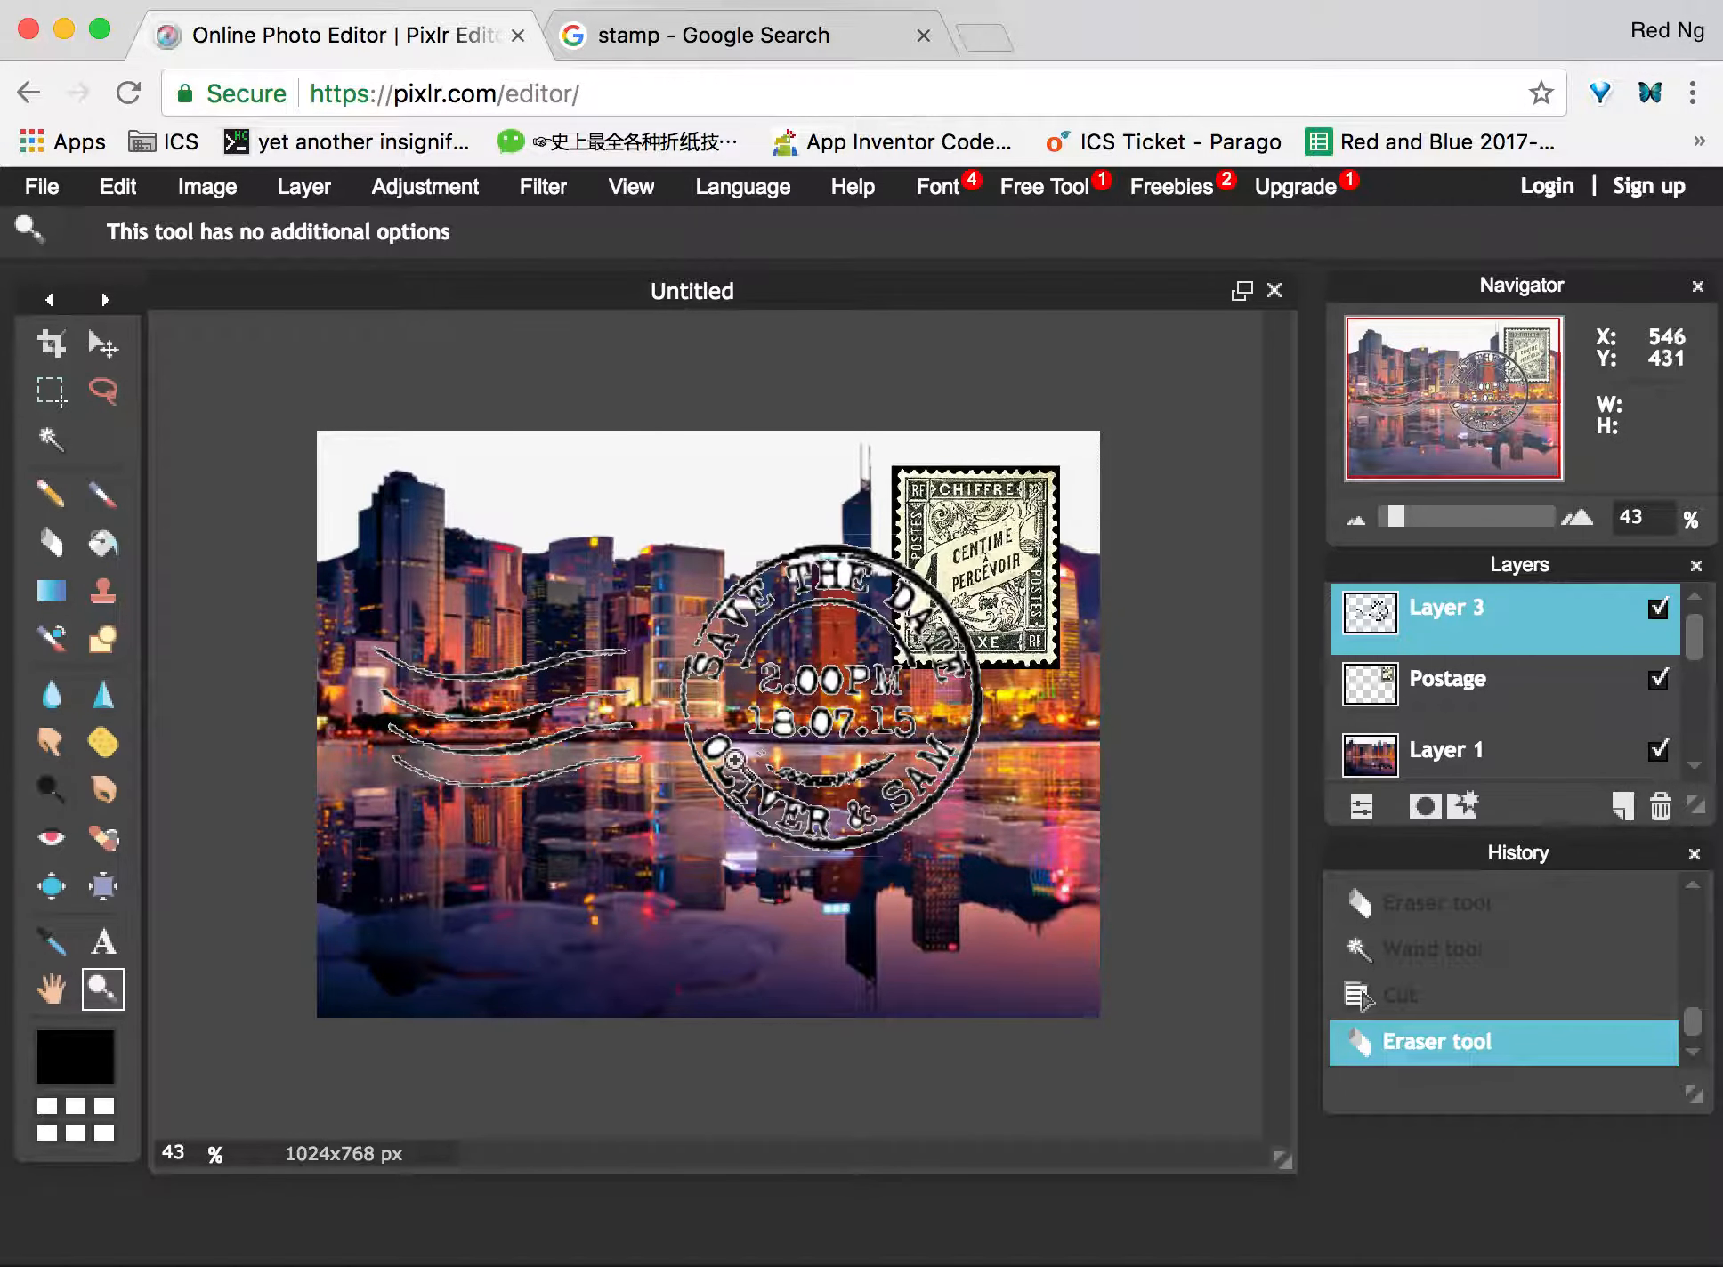
click(840, 692)
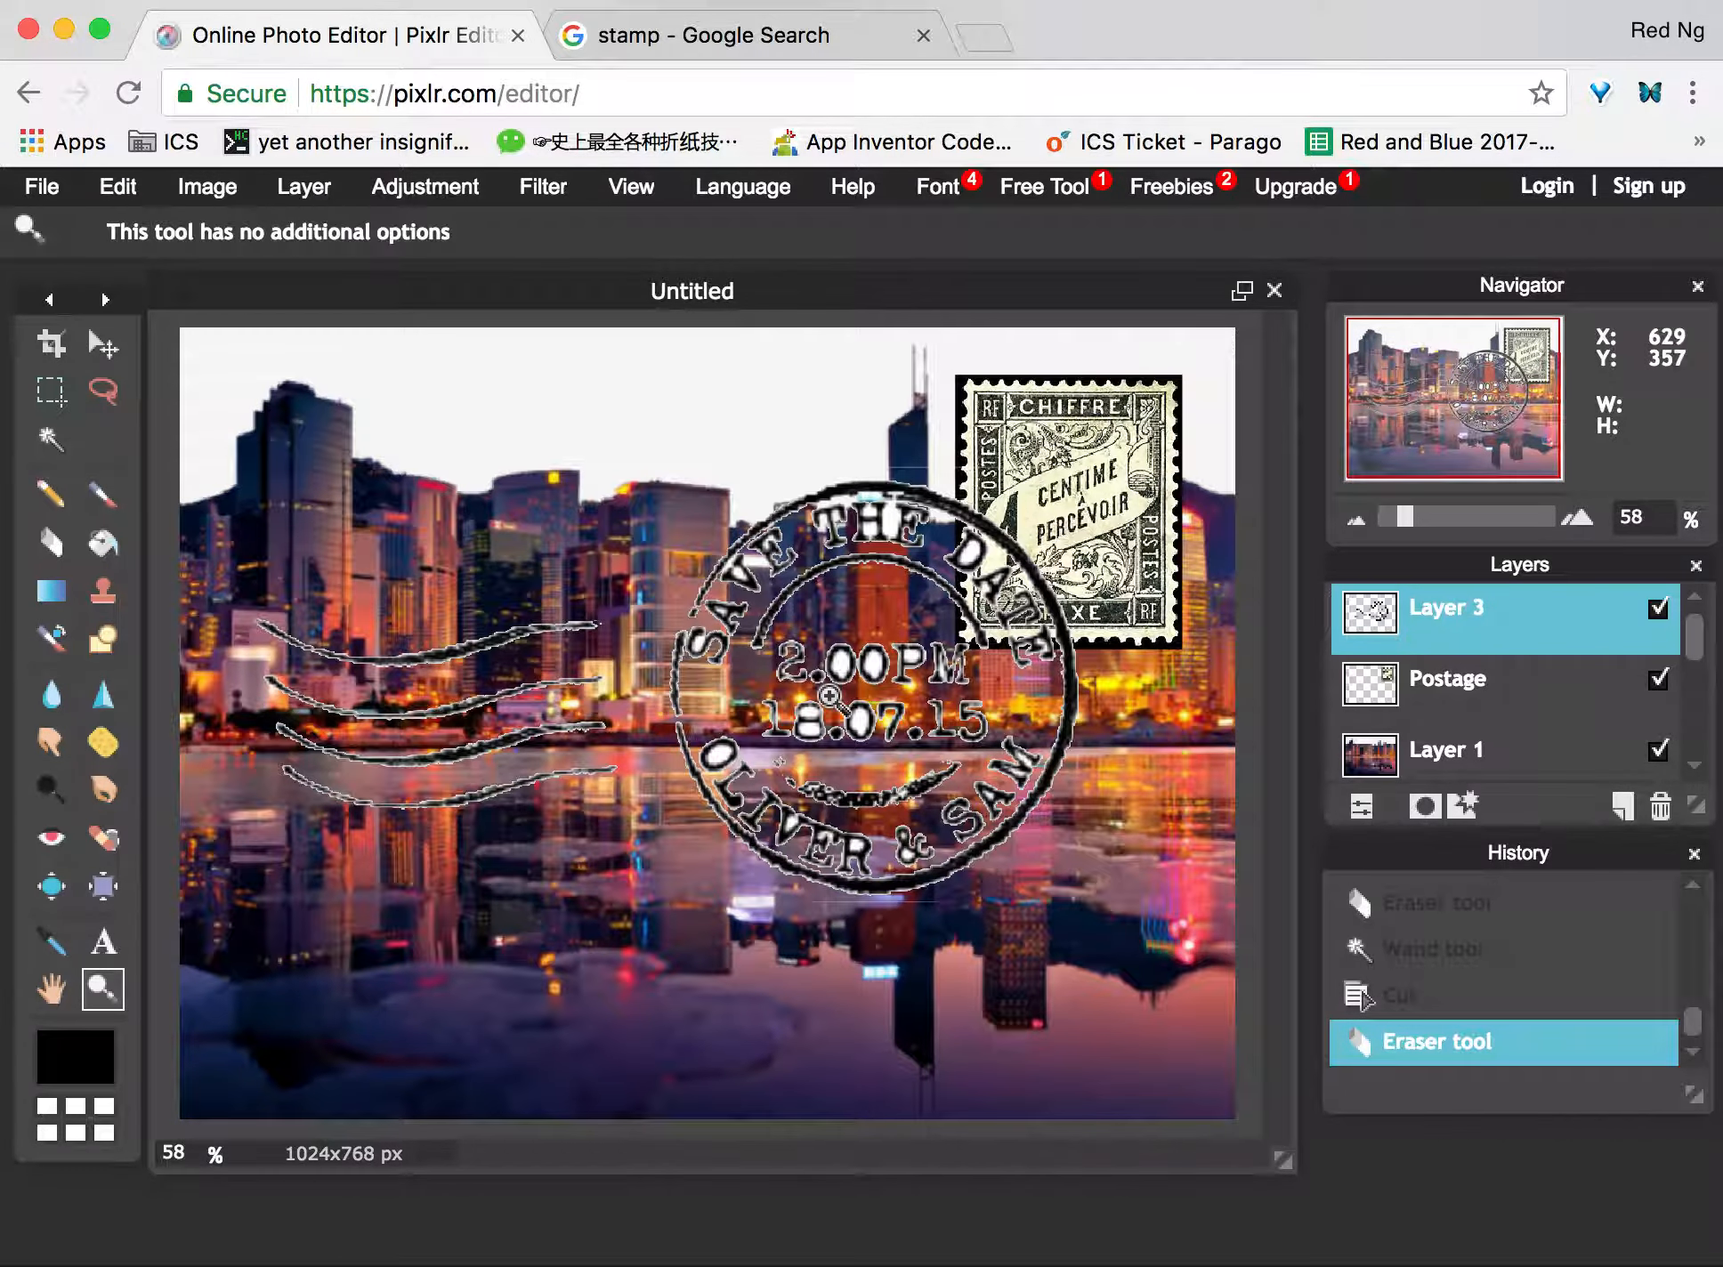
click(826, 645)
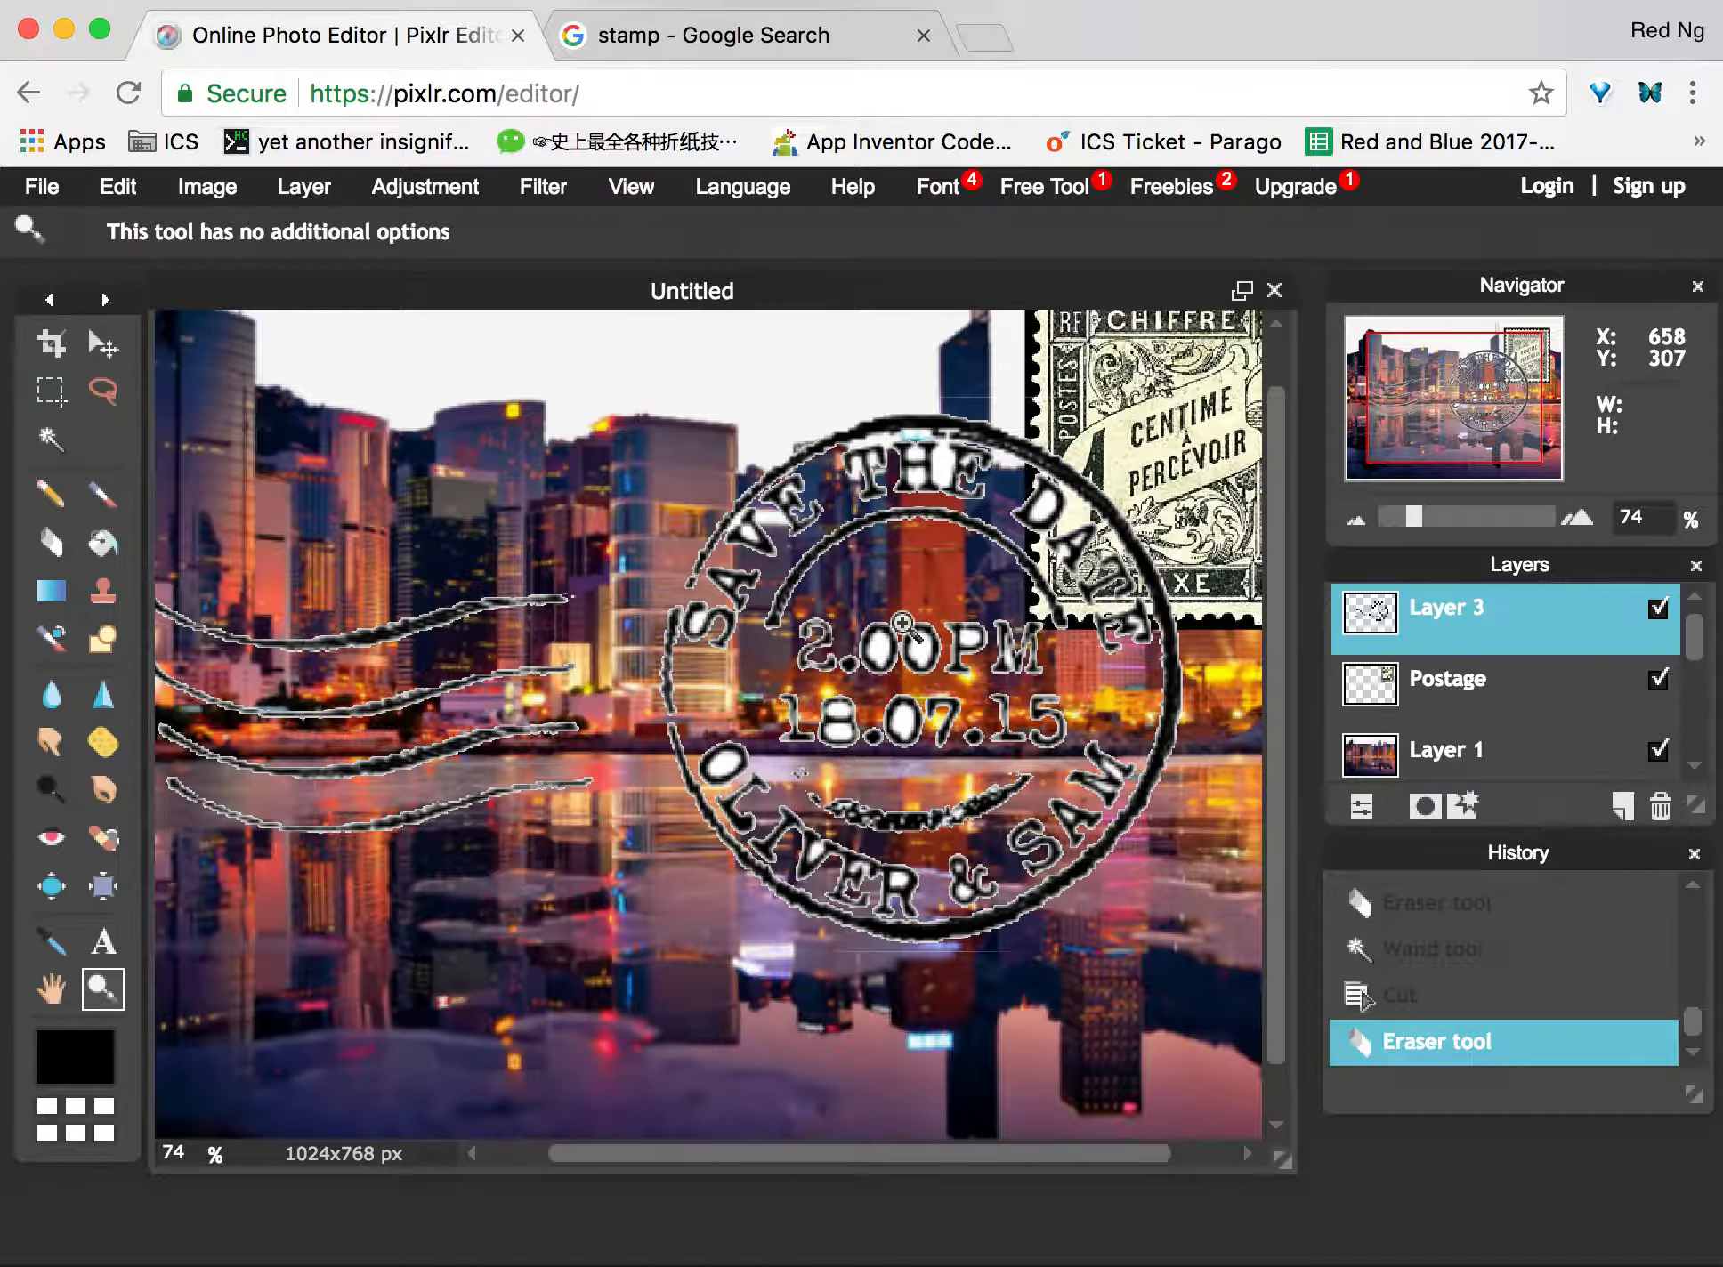
click(51, 439)
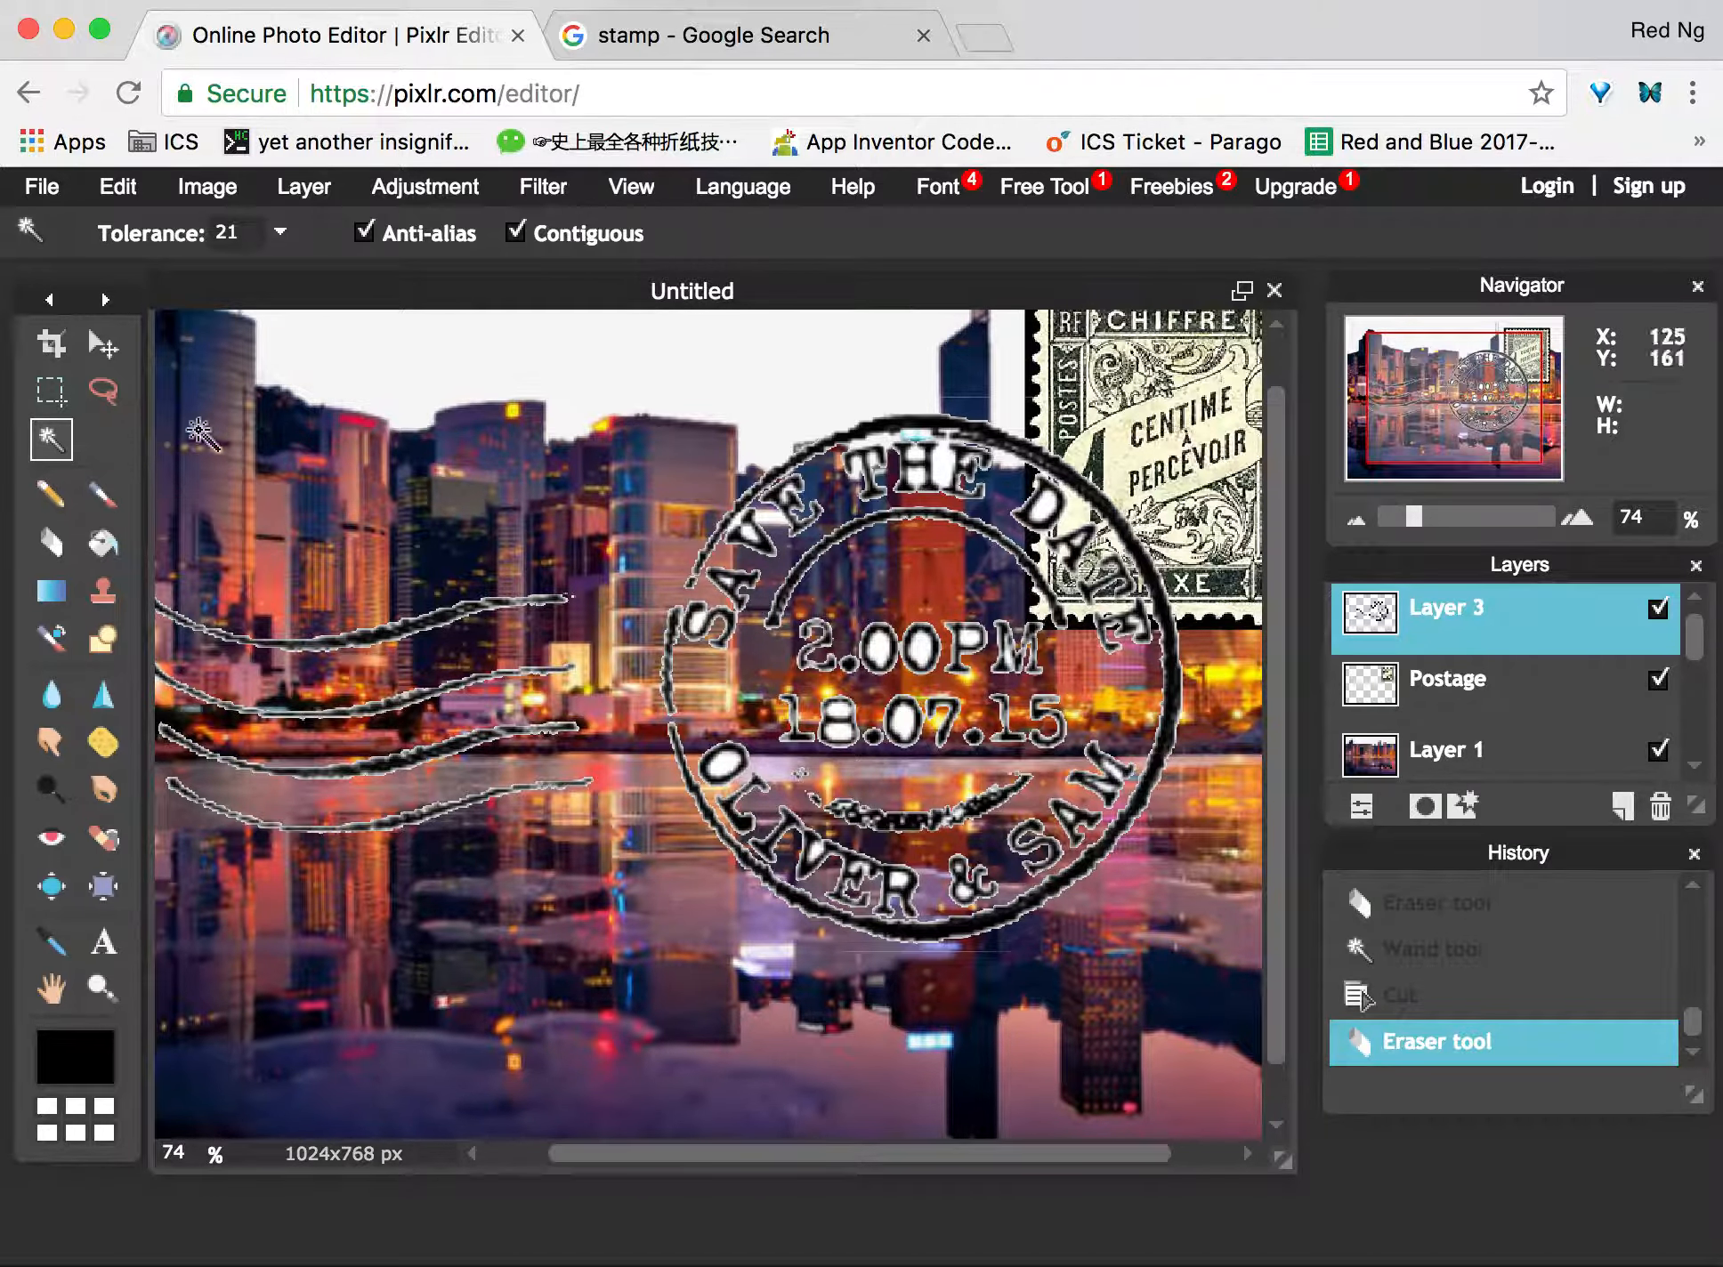
click(753, 527)
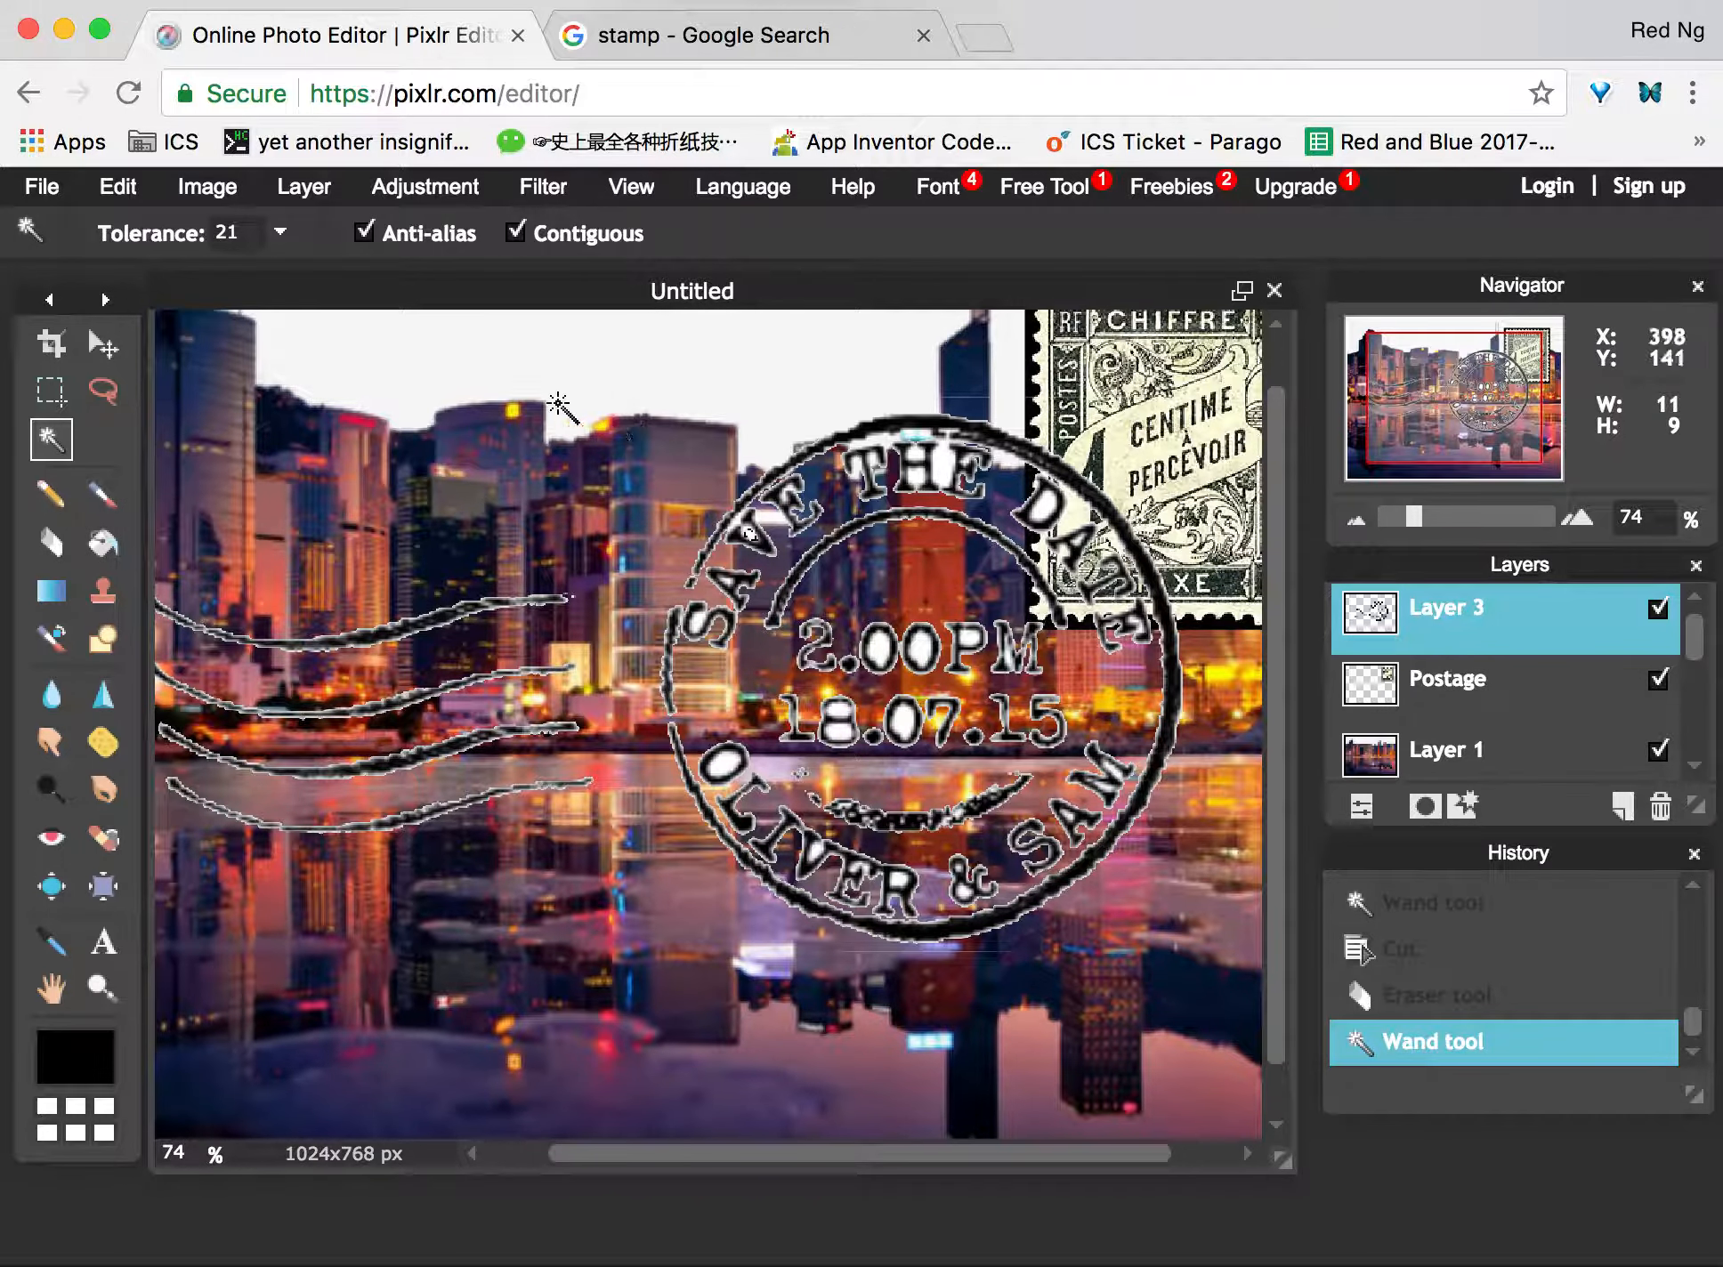
click(149, 191)
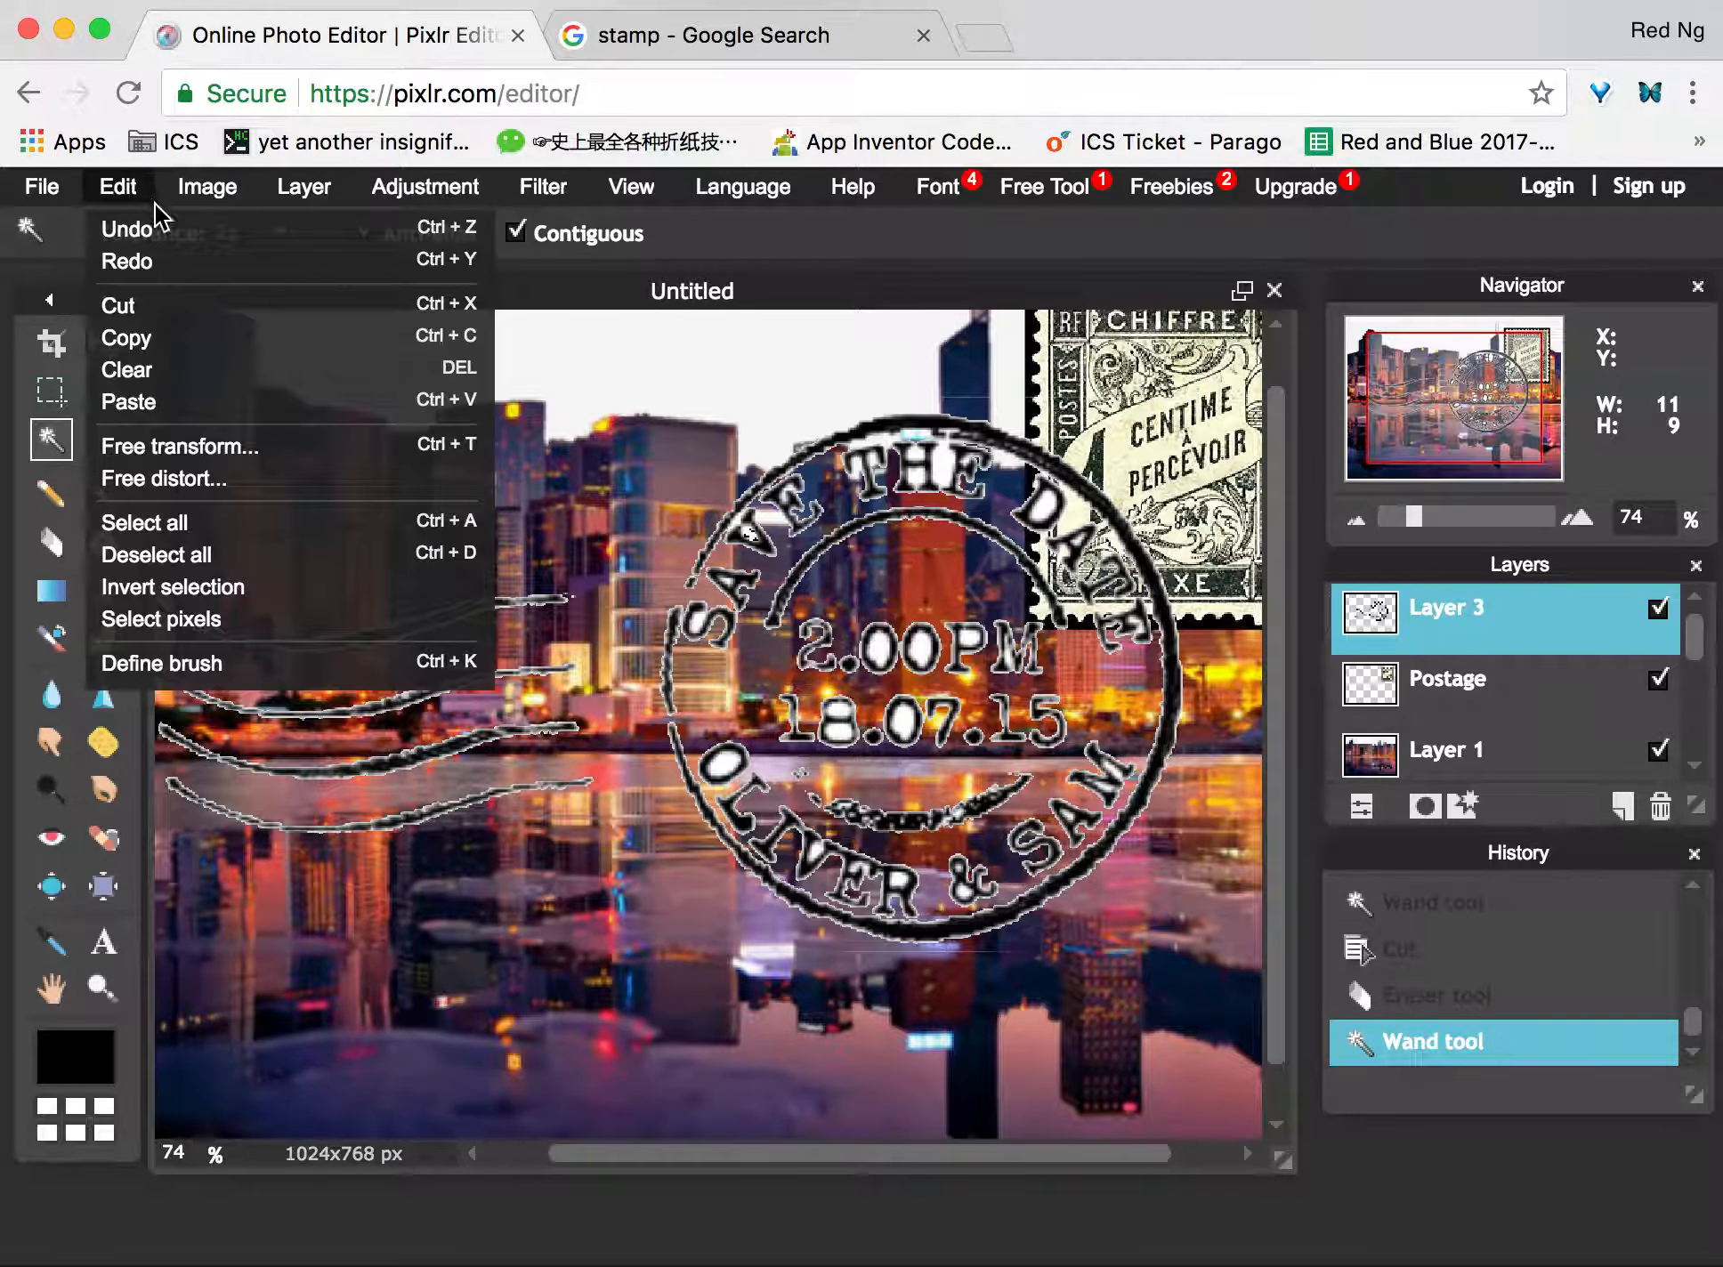
click(183, 311)
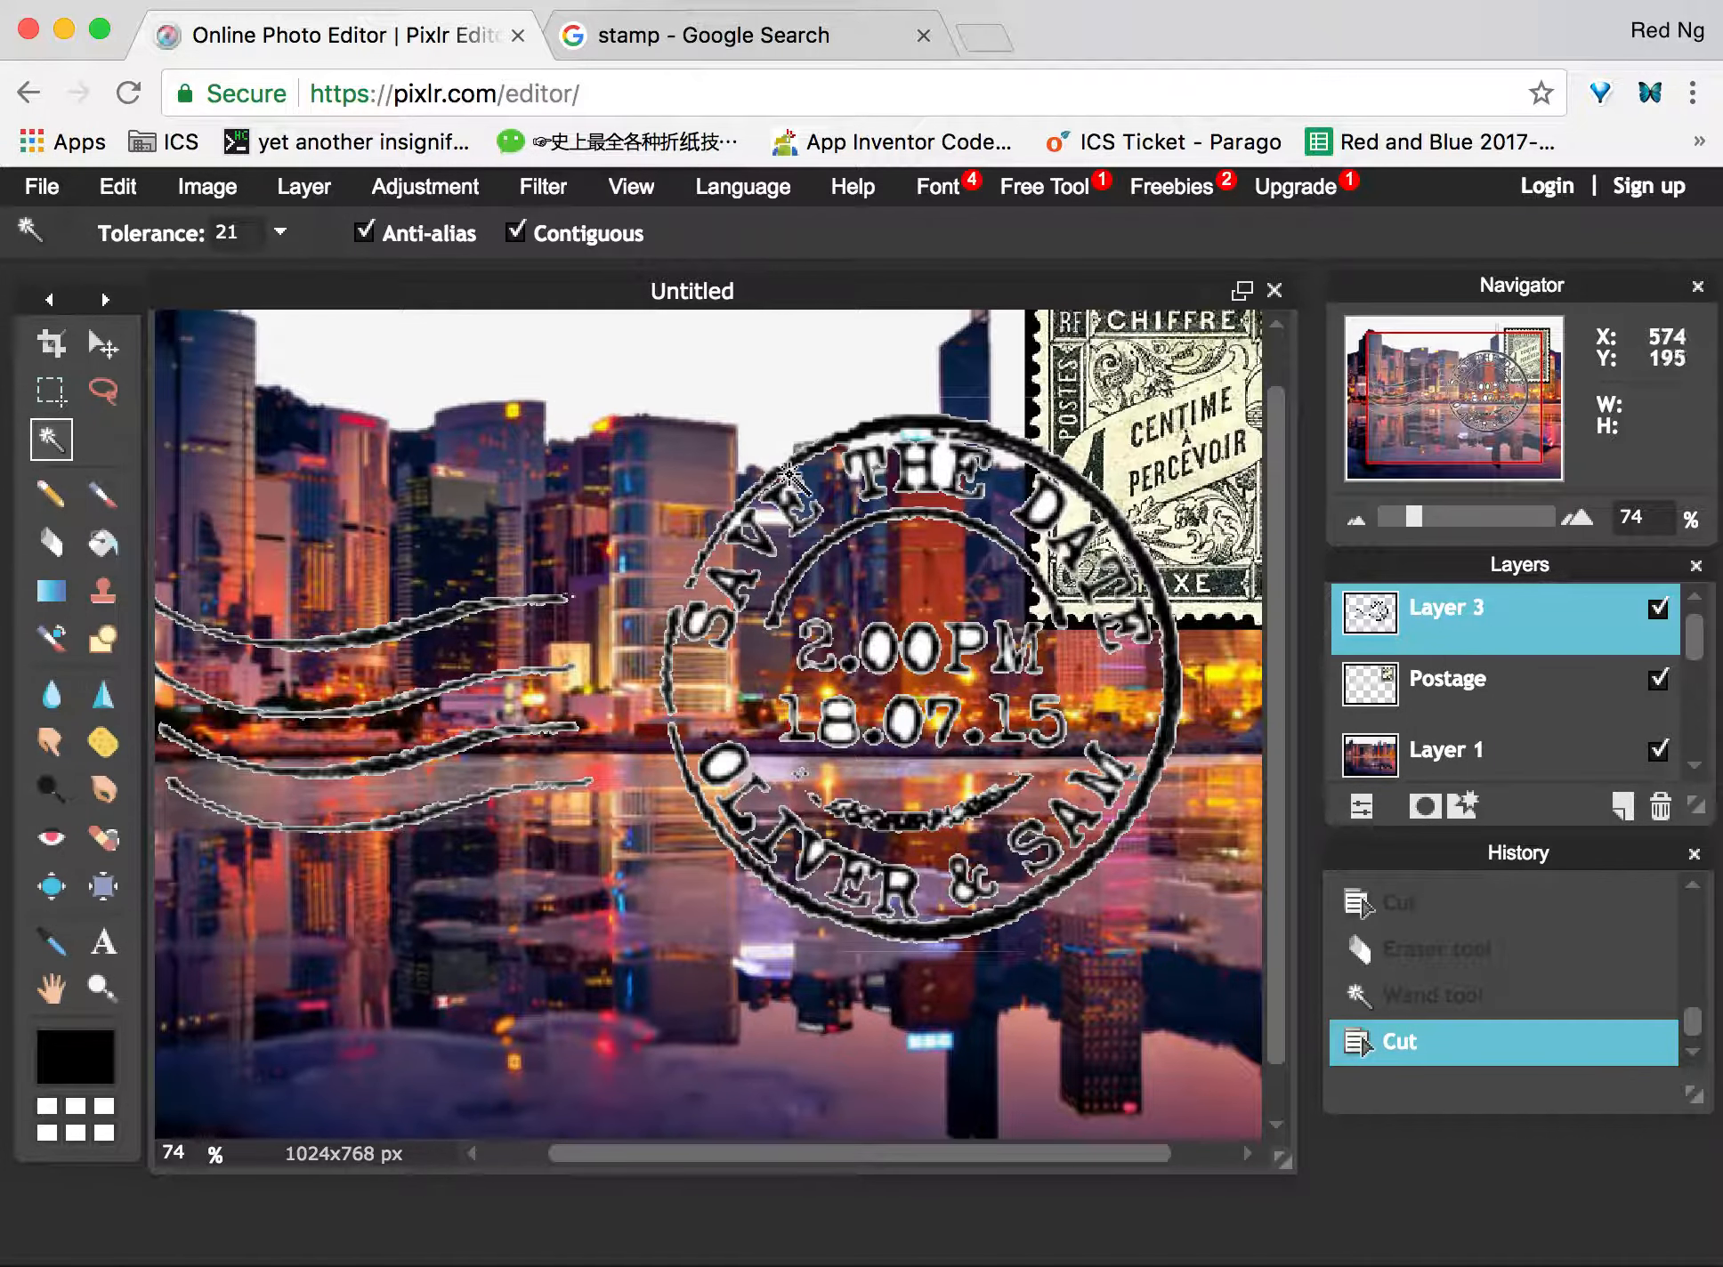
click(703, 621)
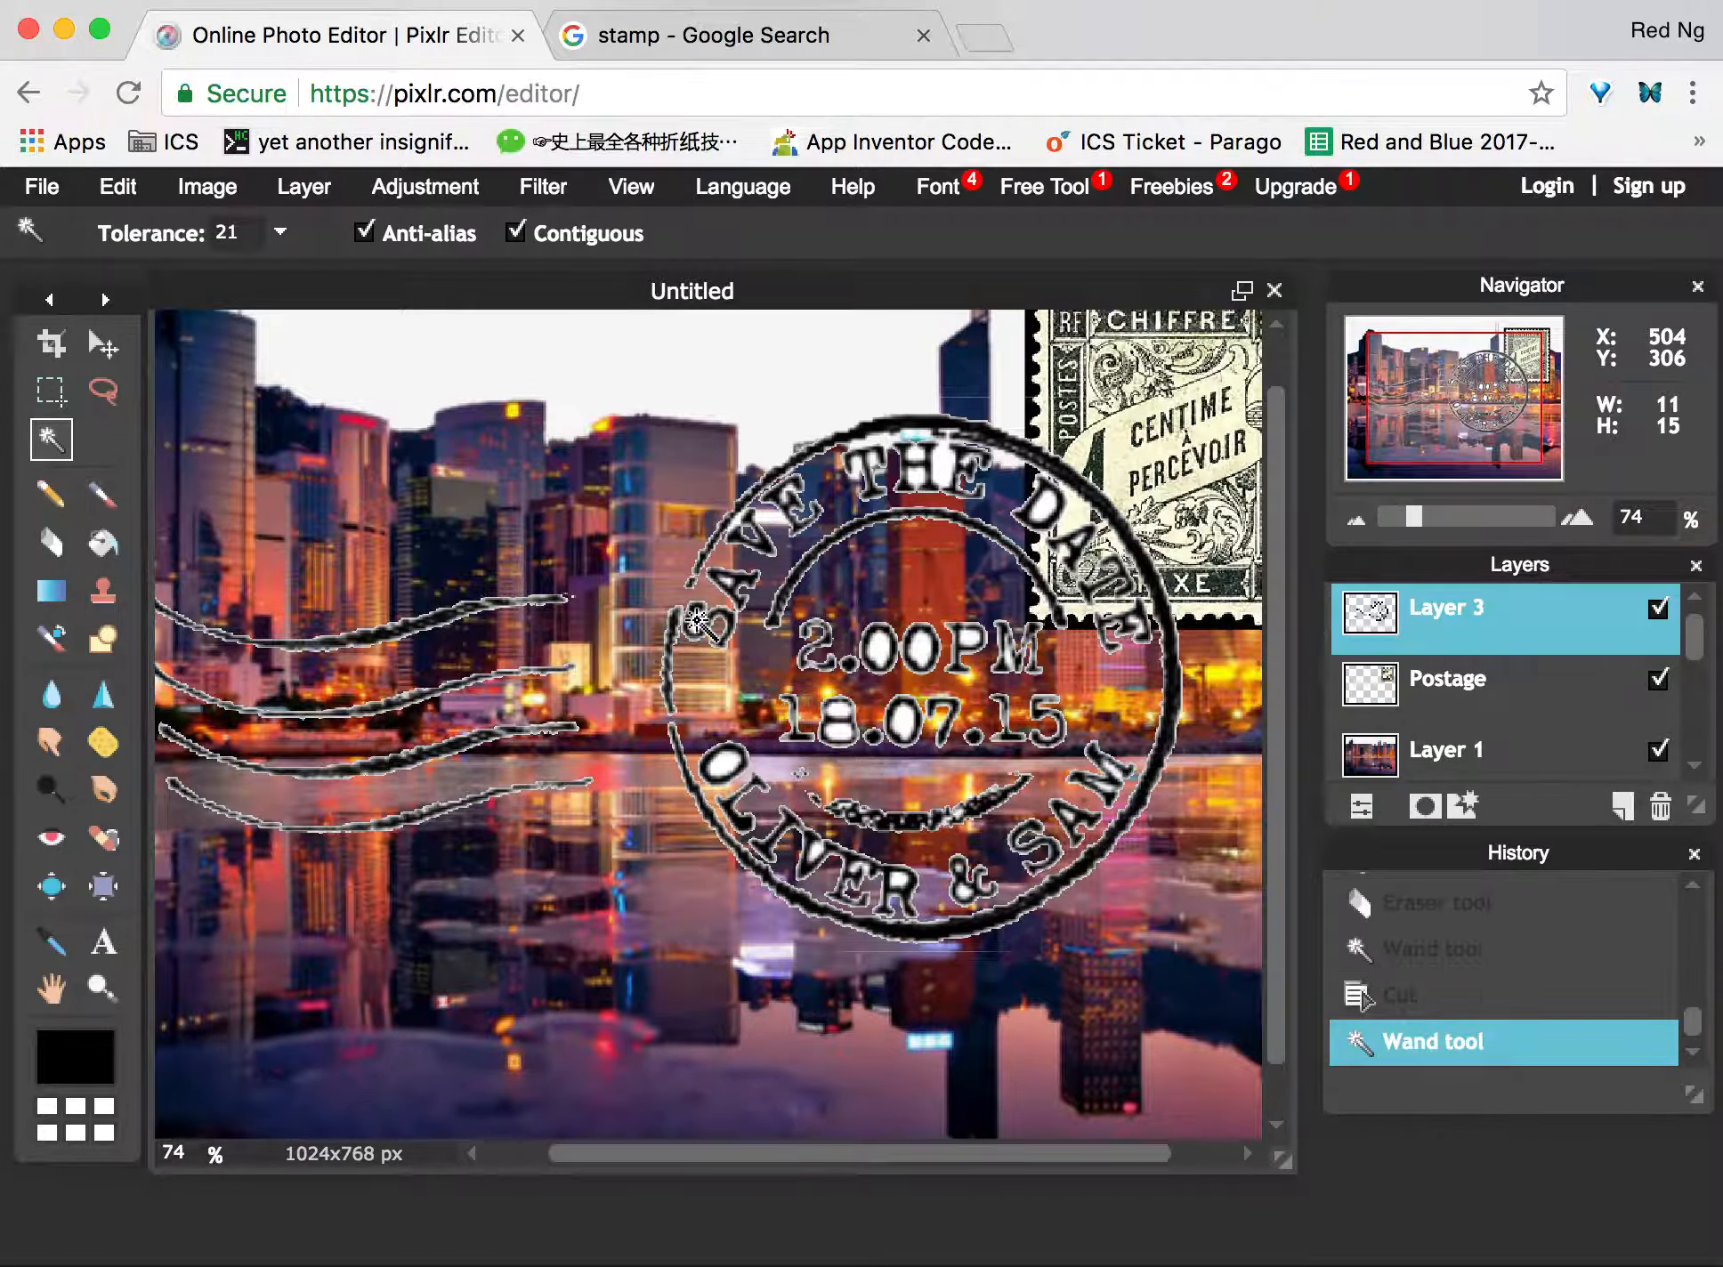
click(147, 191)
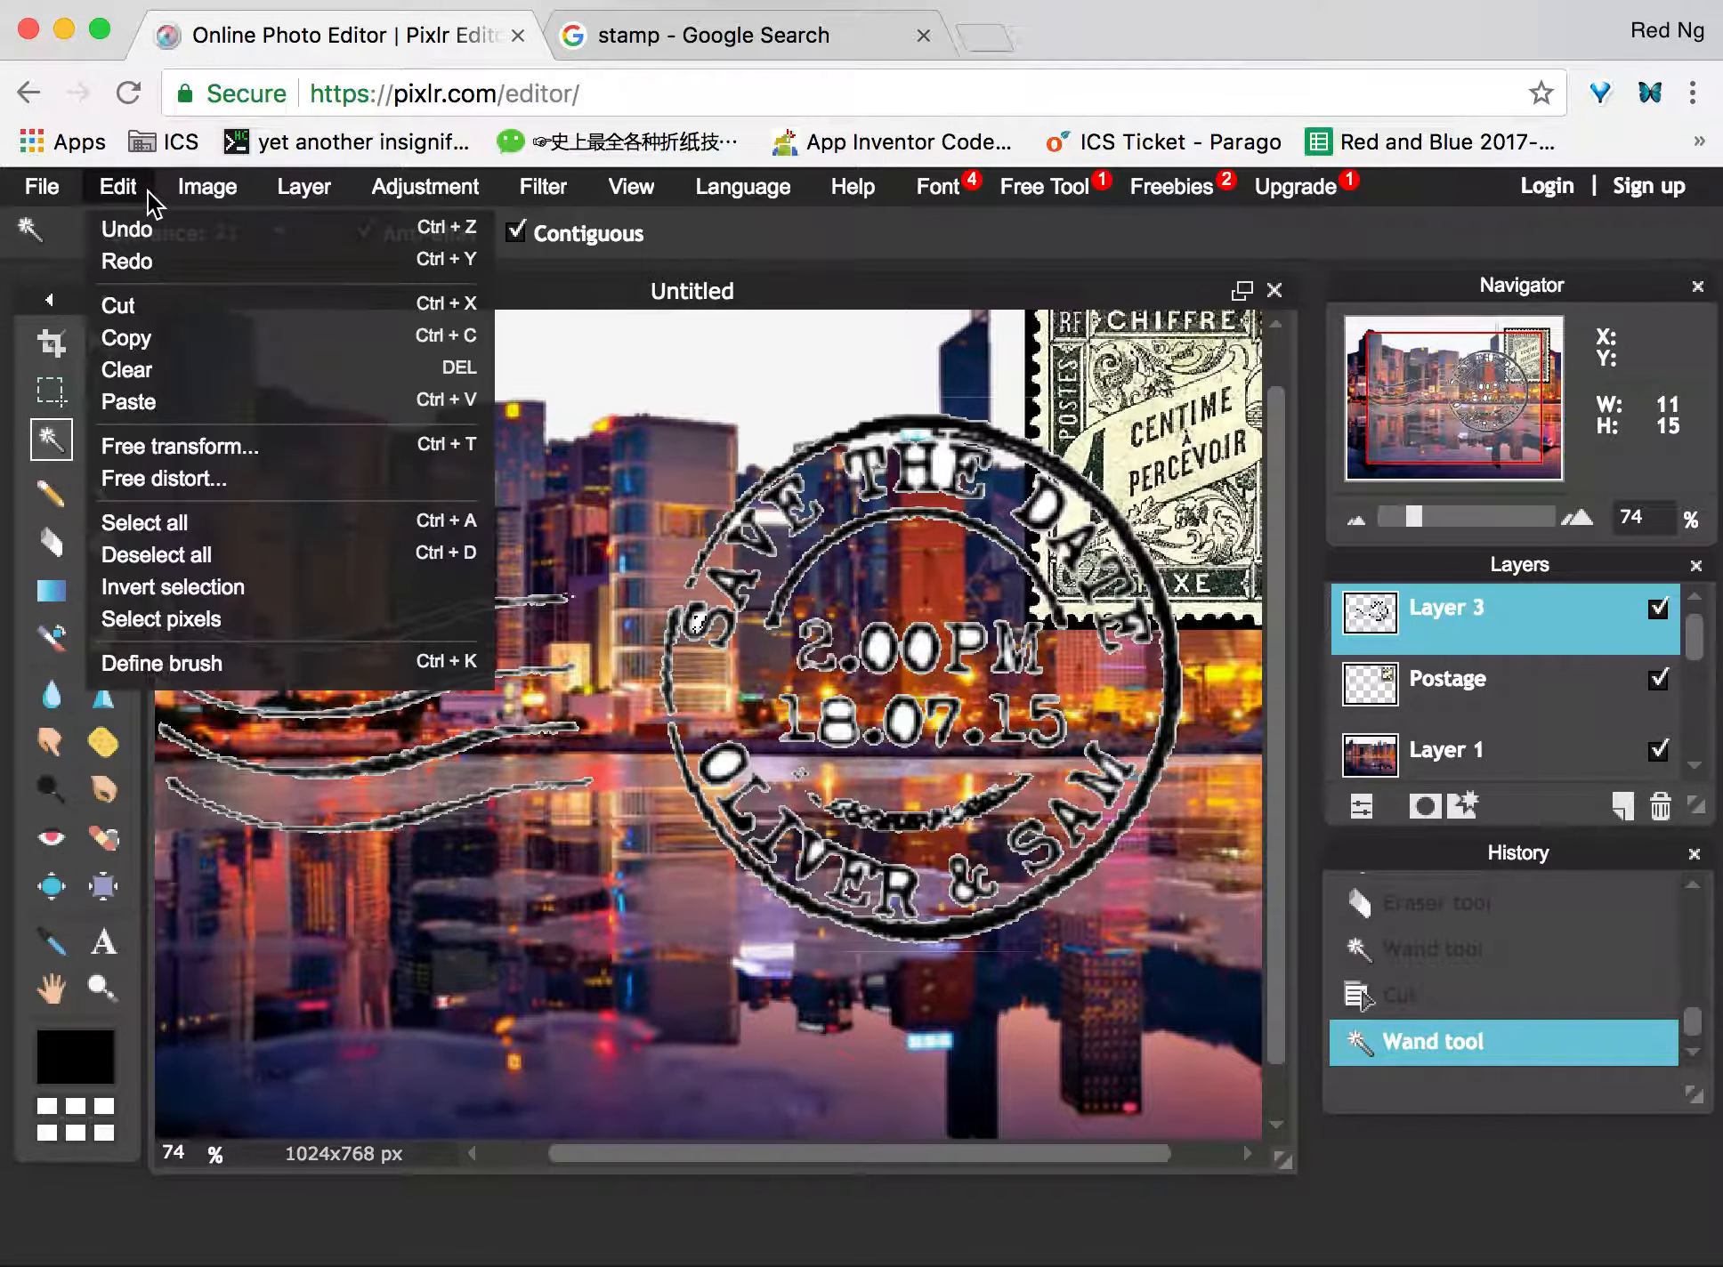
click(155, 305)
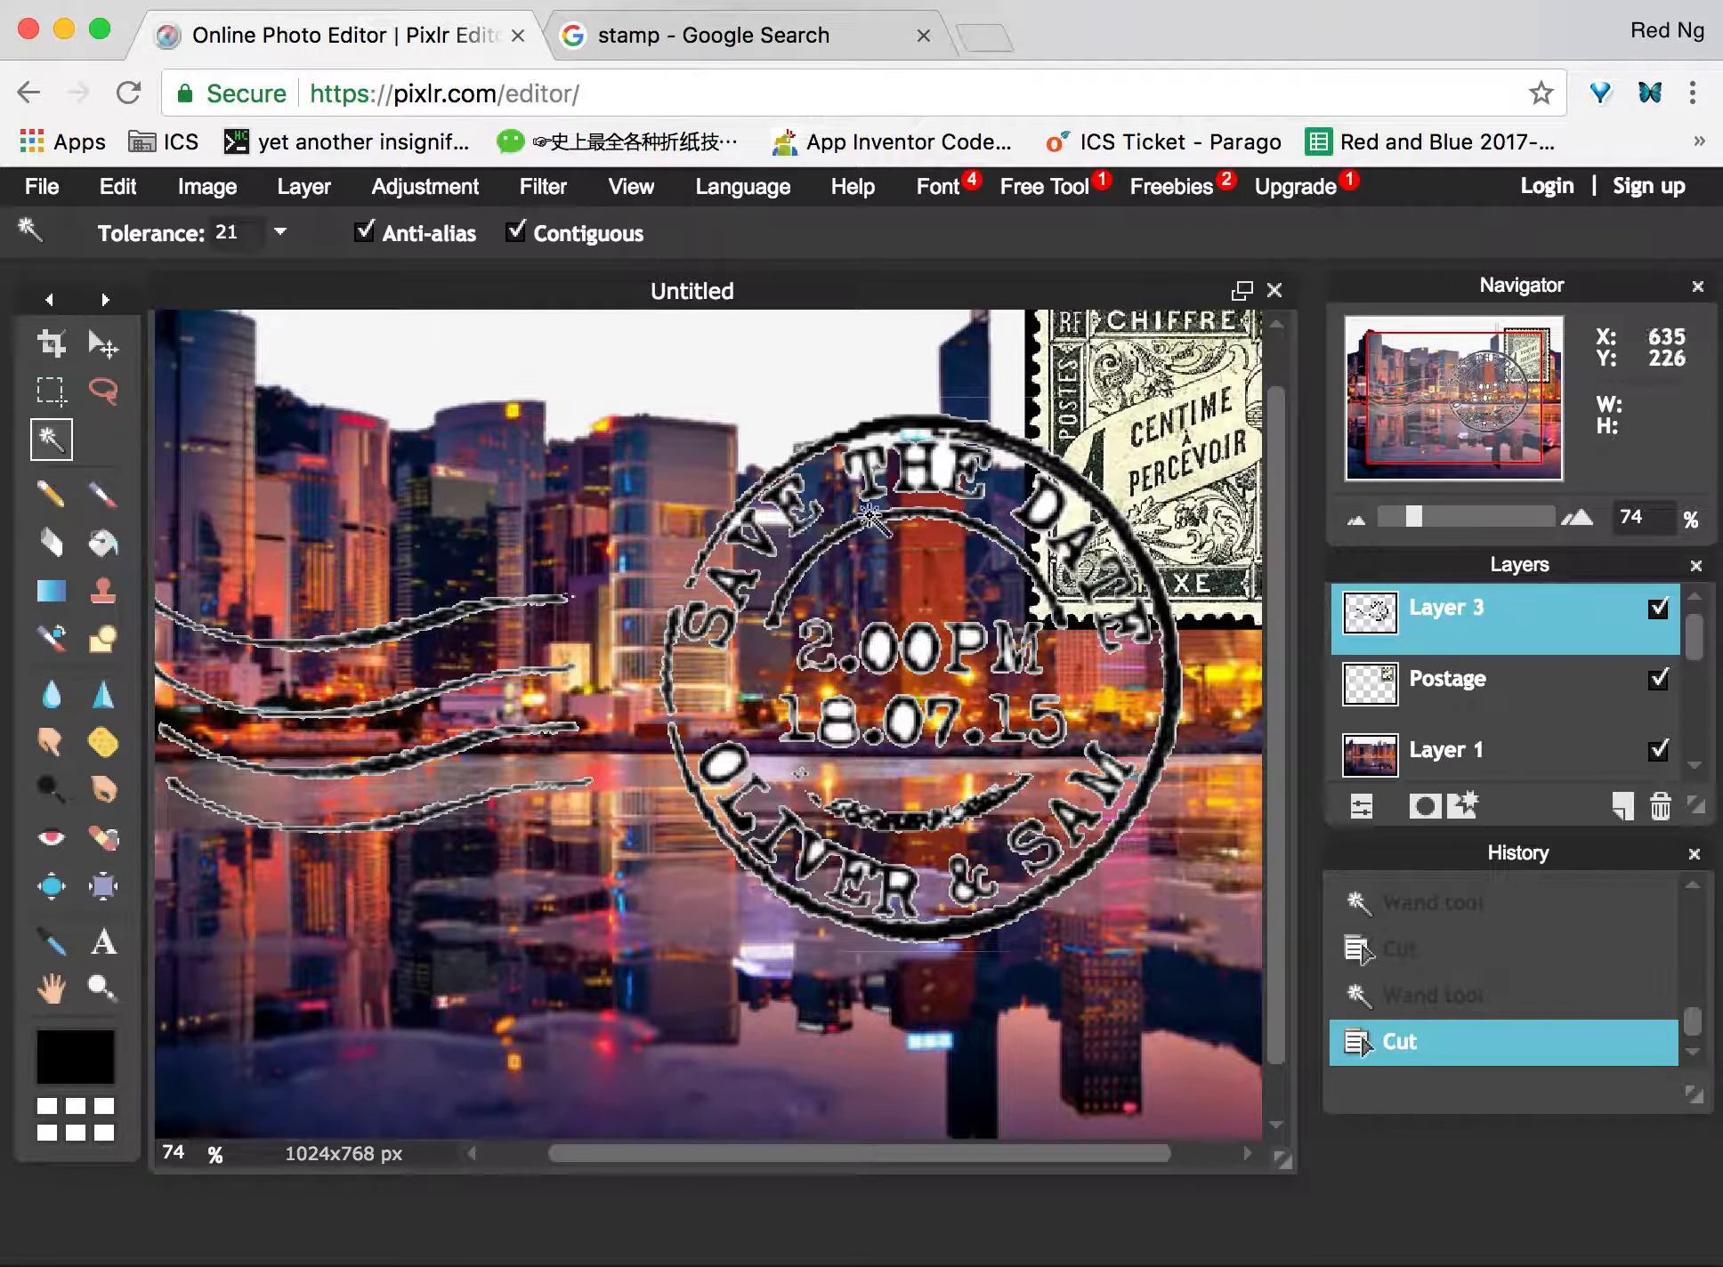
Clear the white areas in and beside the H of "THE" and inside the D of "DATE" on the postmark.
click(946, 467)
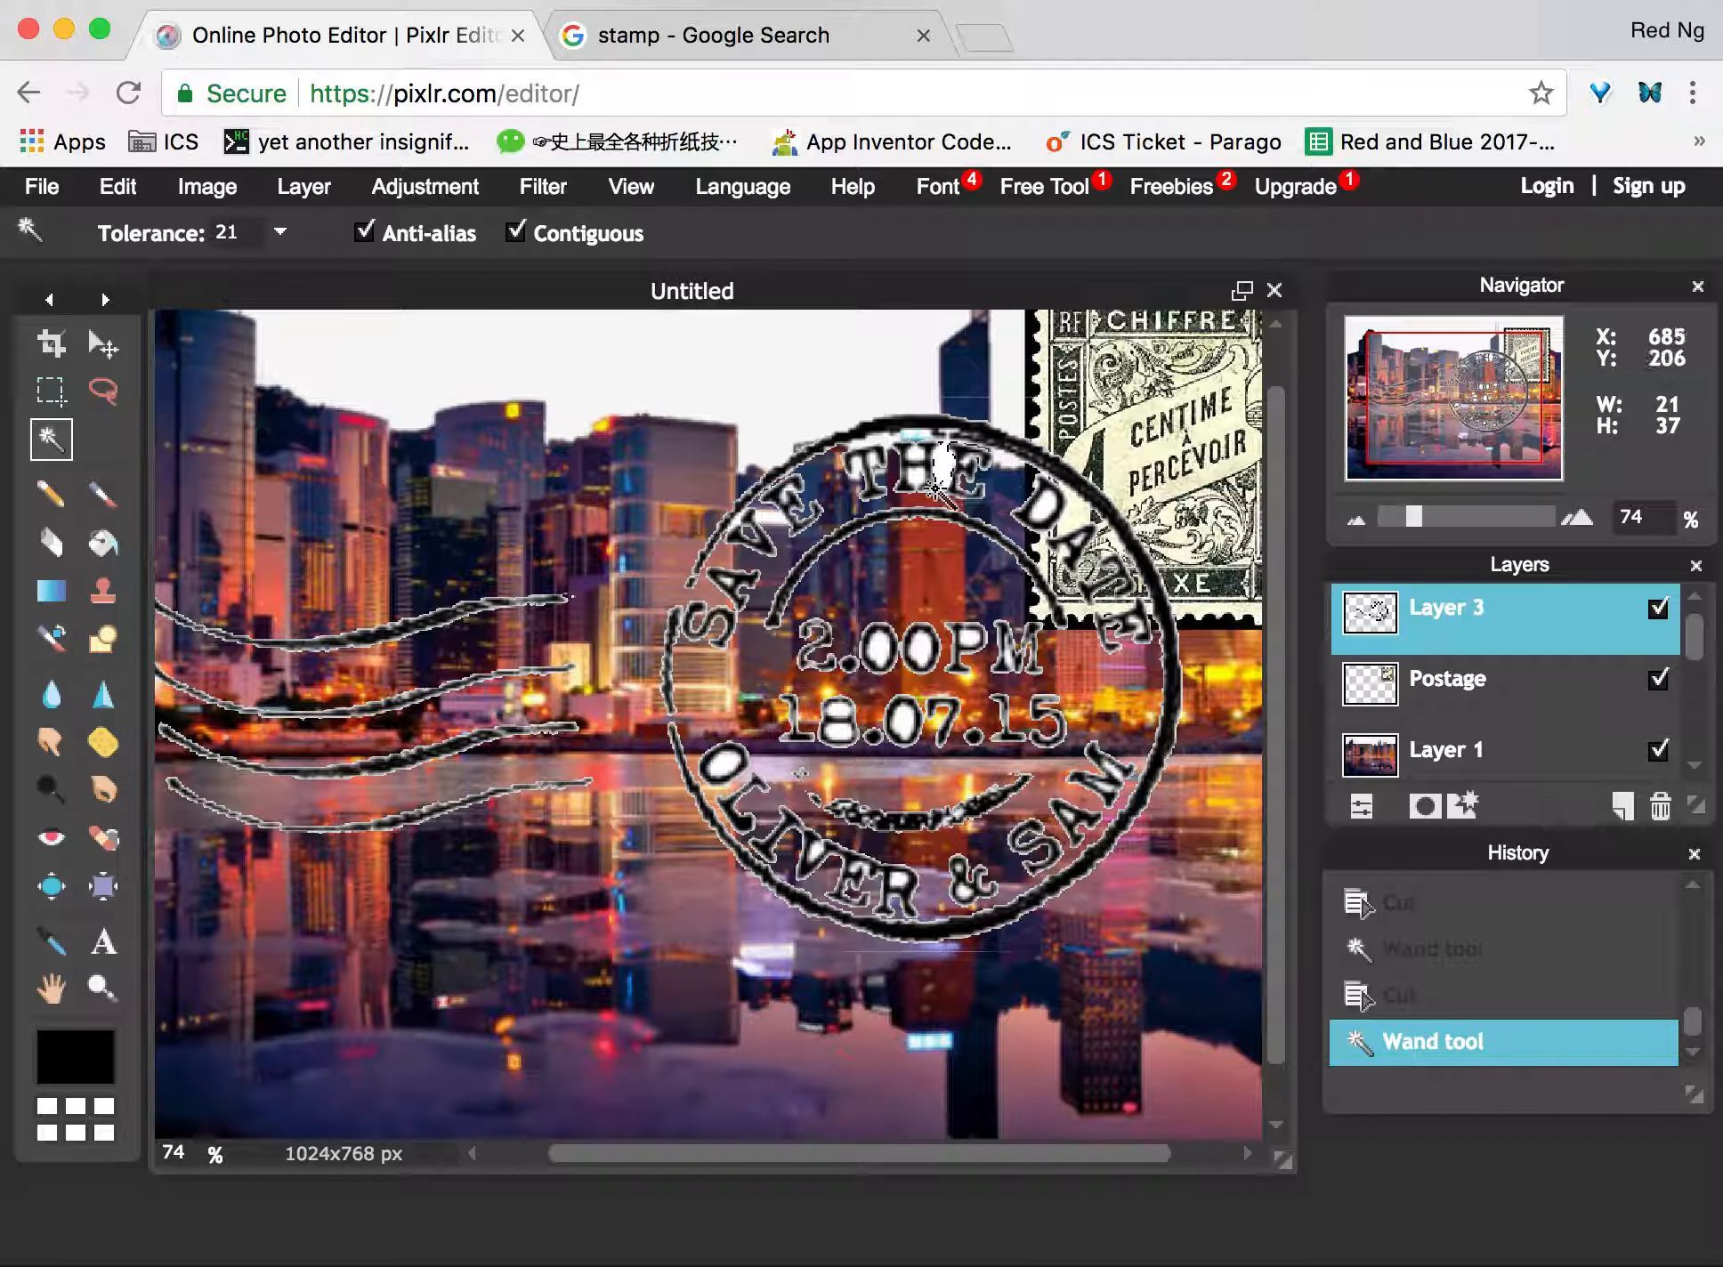
key(Delete)
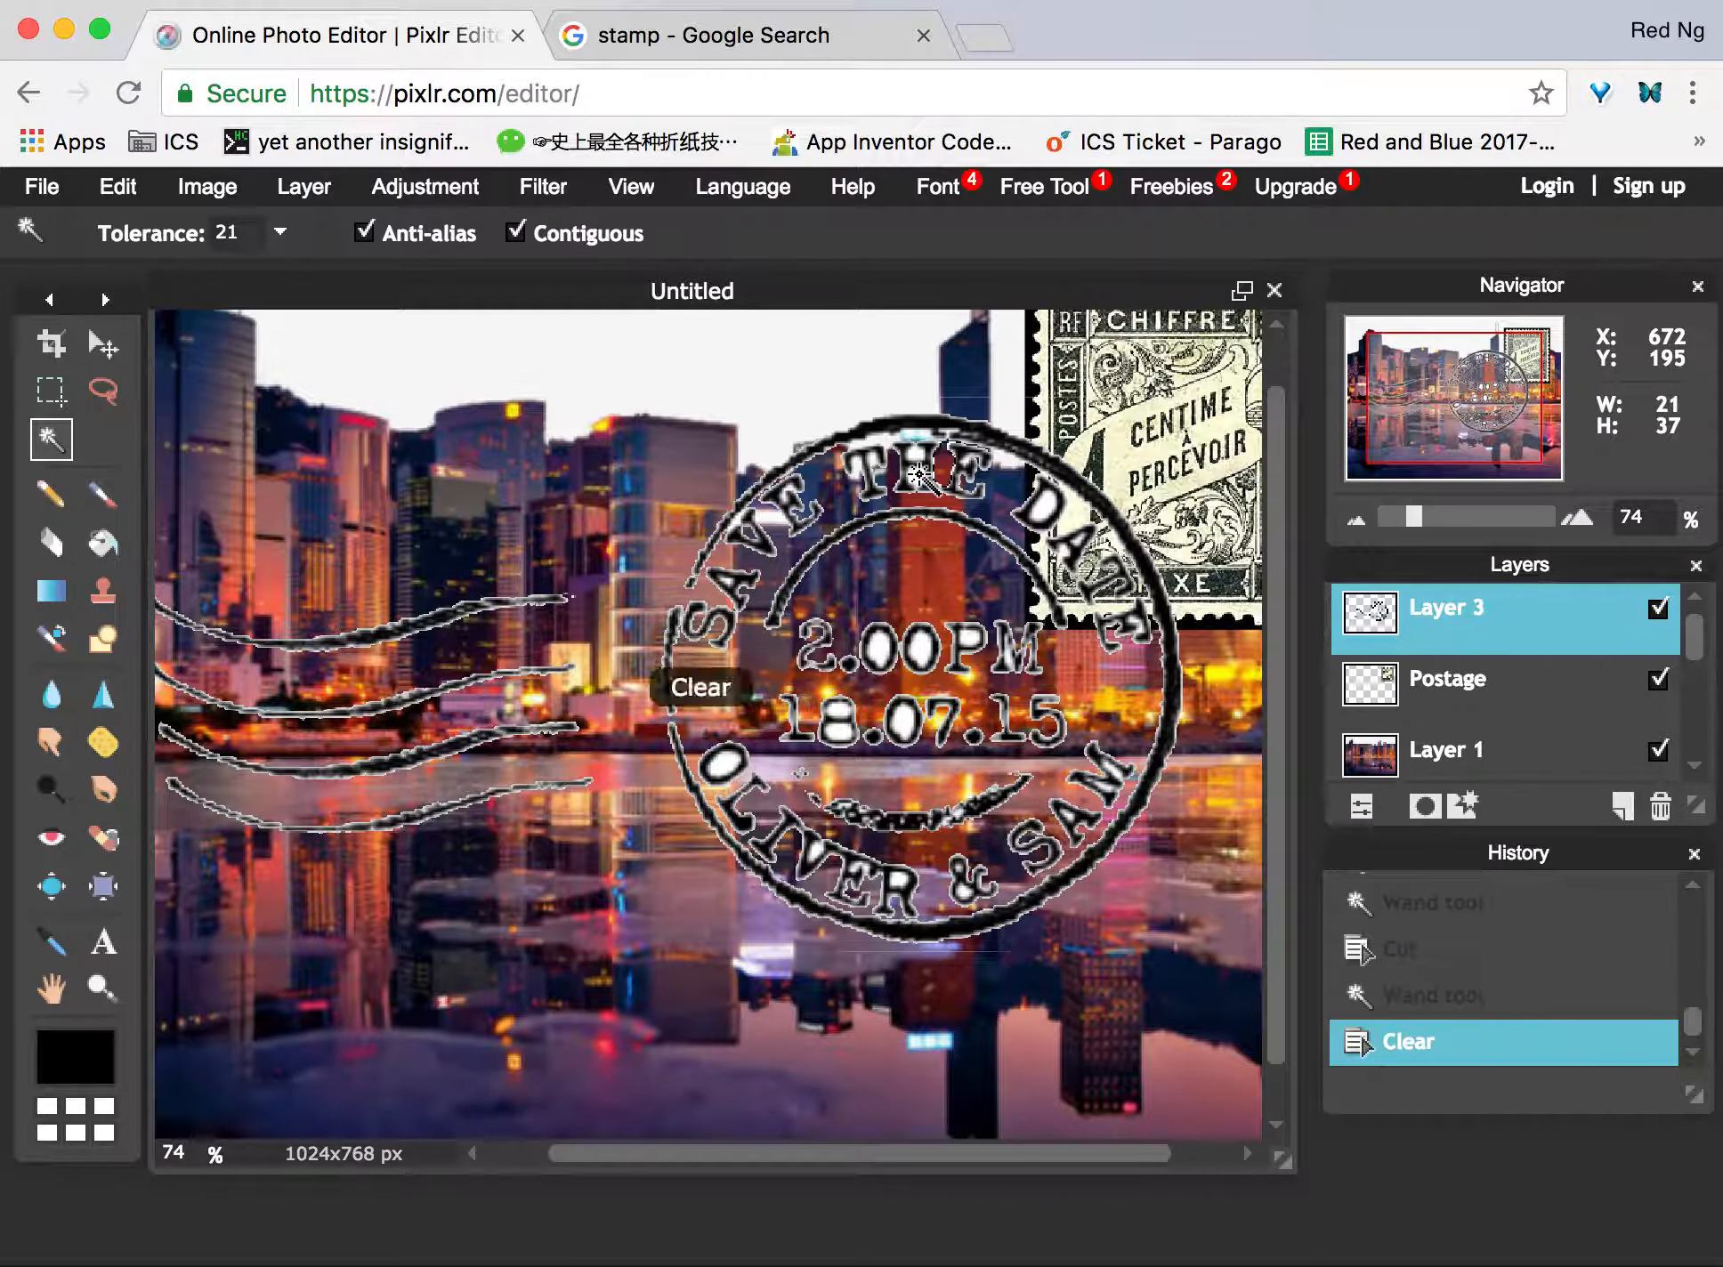
click(923, 470)
key(Delete)
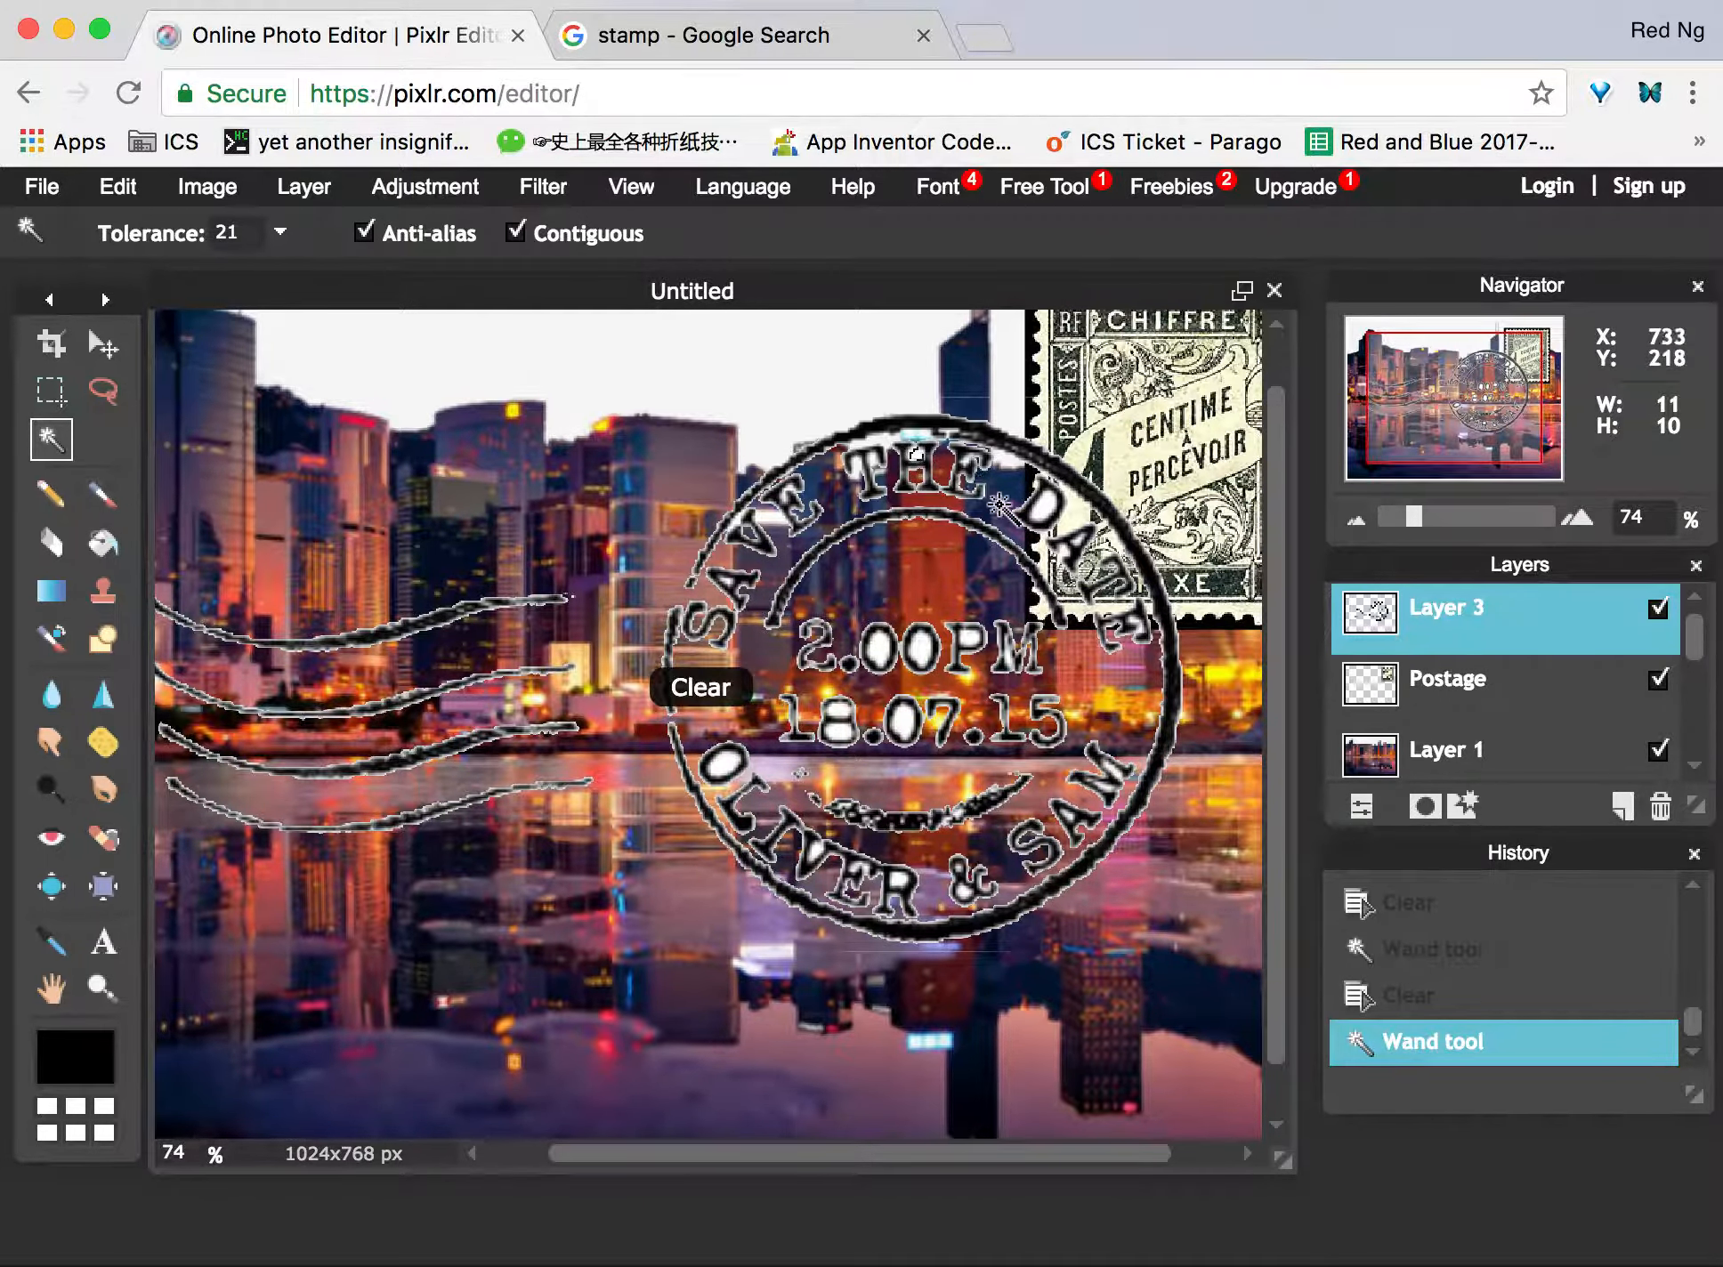
click(1050, 516)
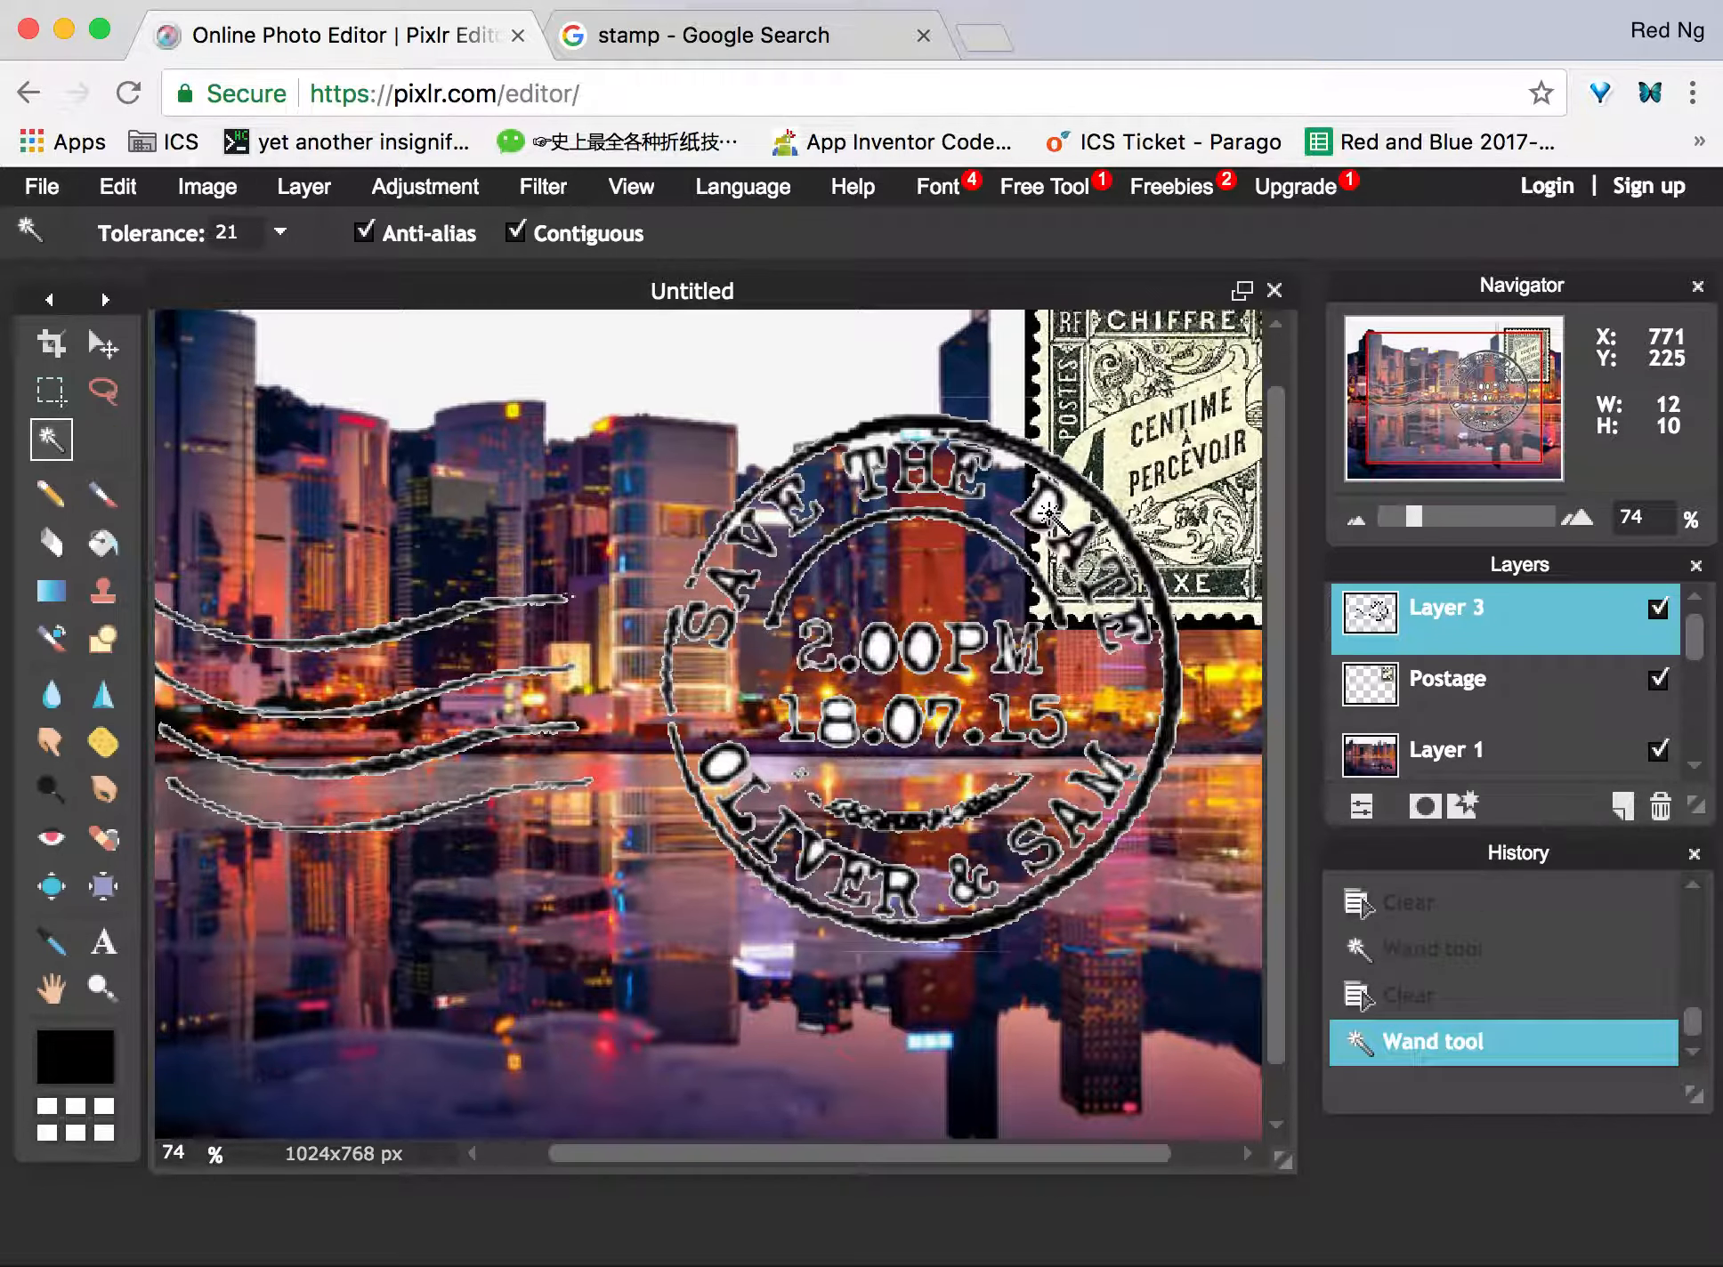
click(1048, 508)
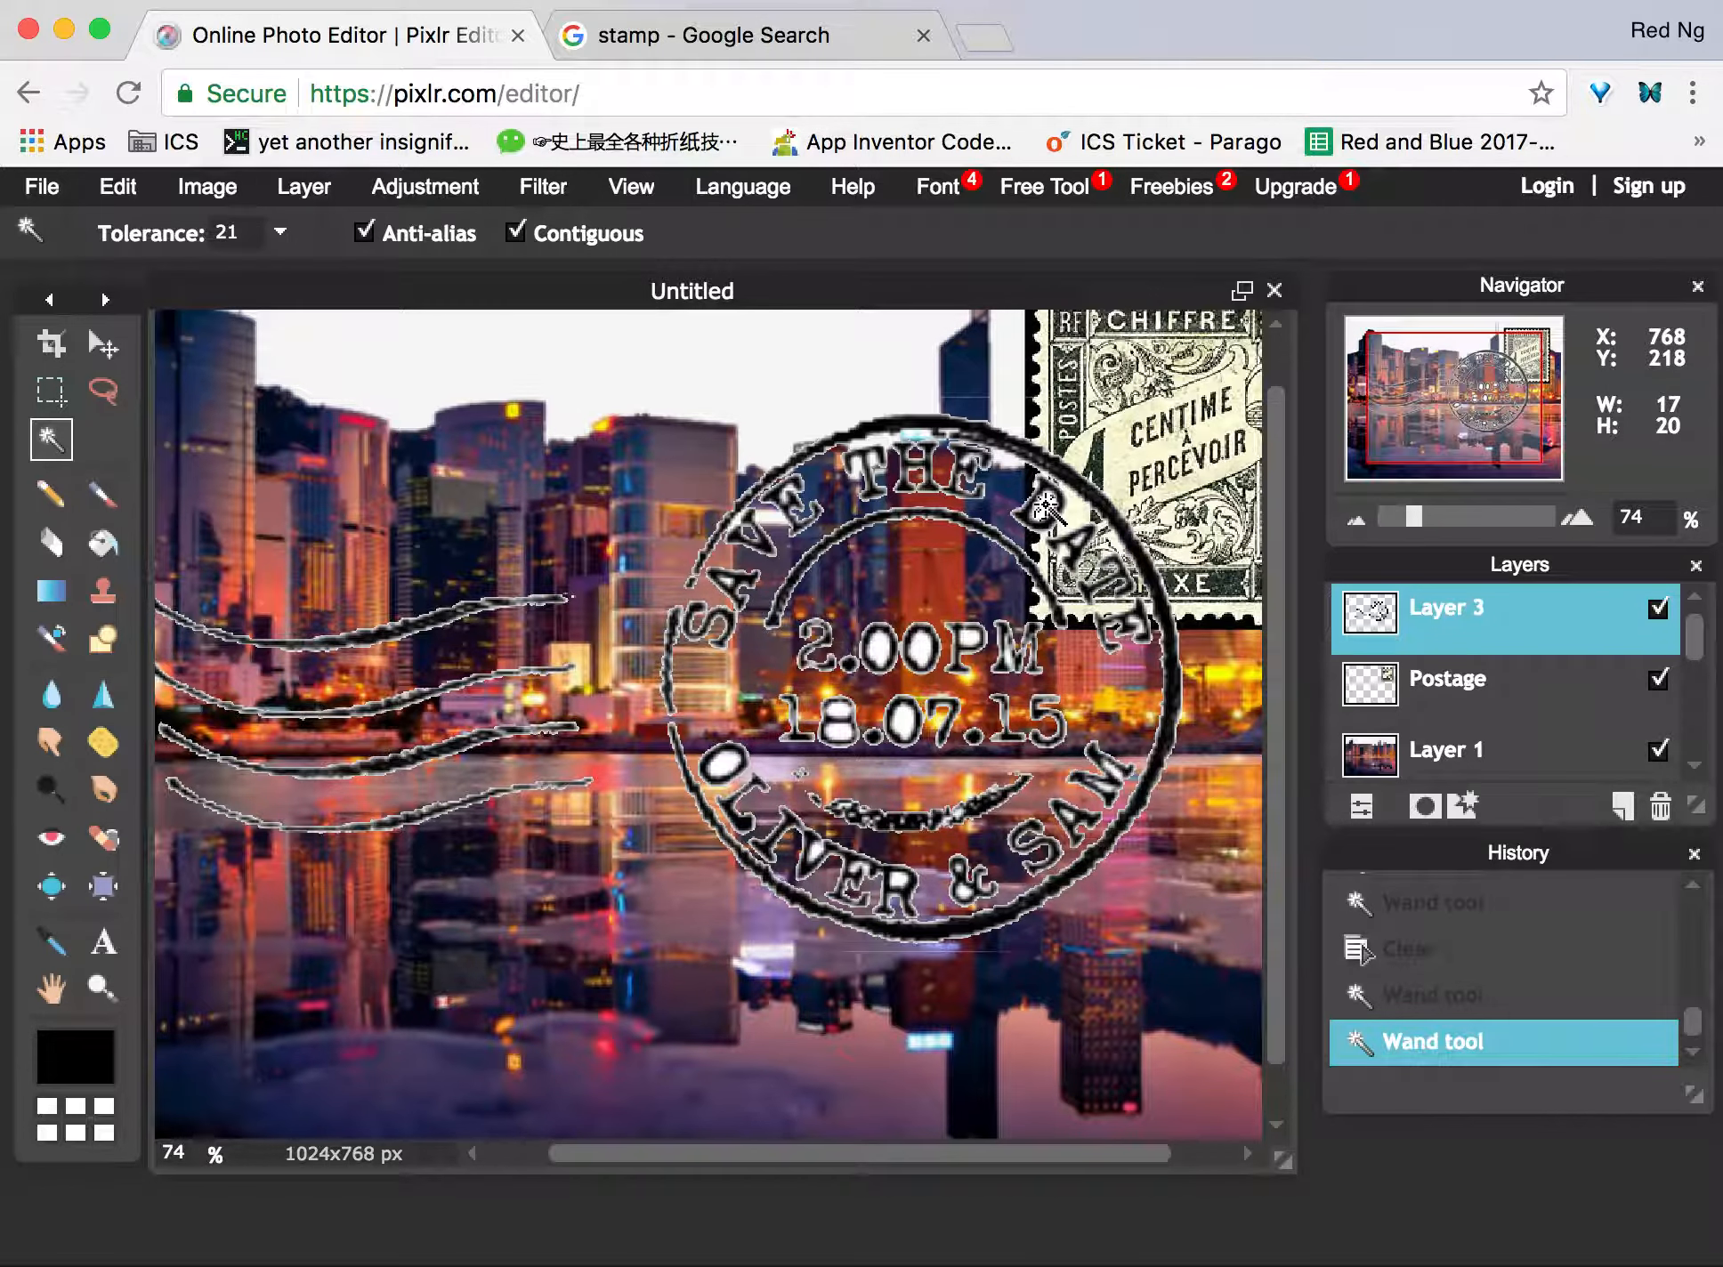
key(Delete)
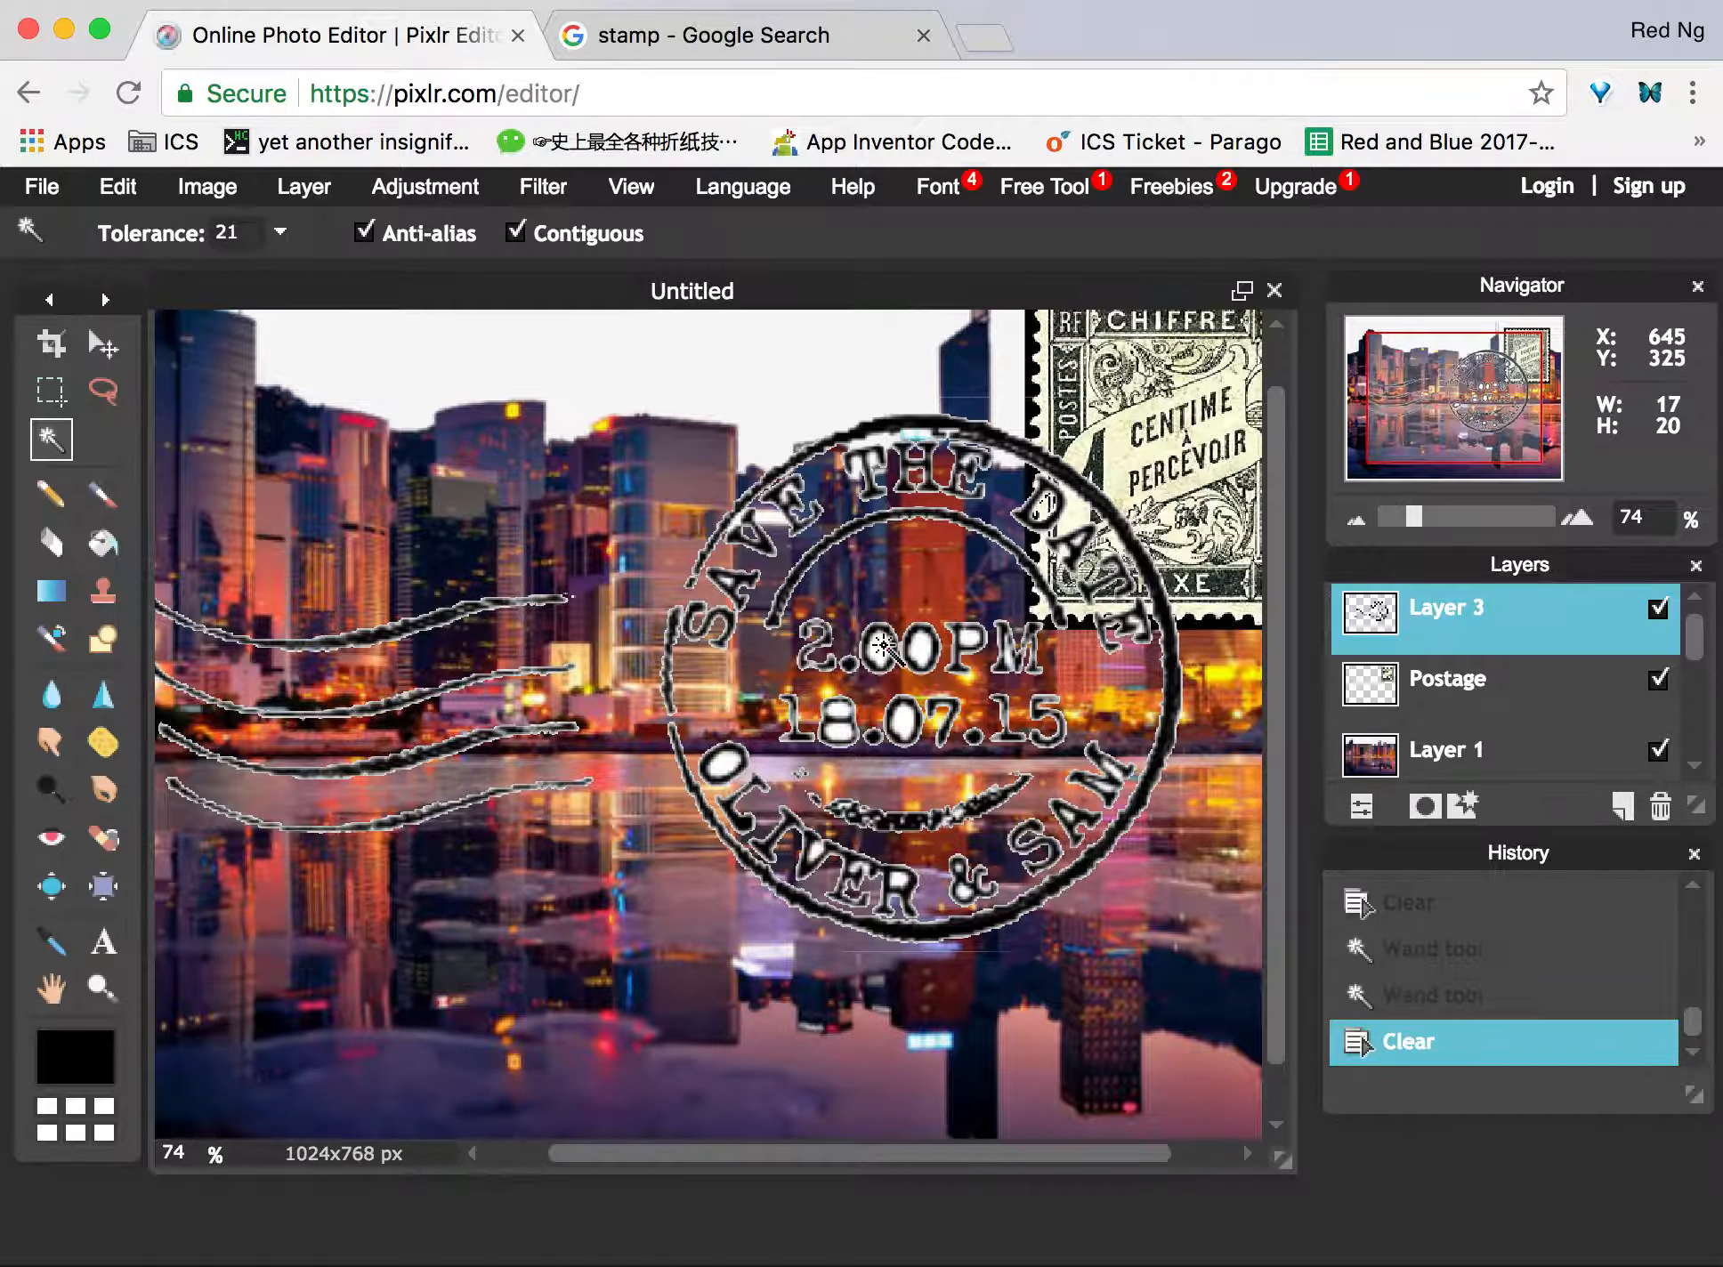
Clear the white areas inside both zeros and the P of "2.00PM", and select the area at the M.
click(901, 648)
key(Delete)
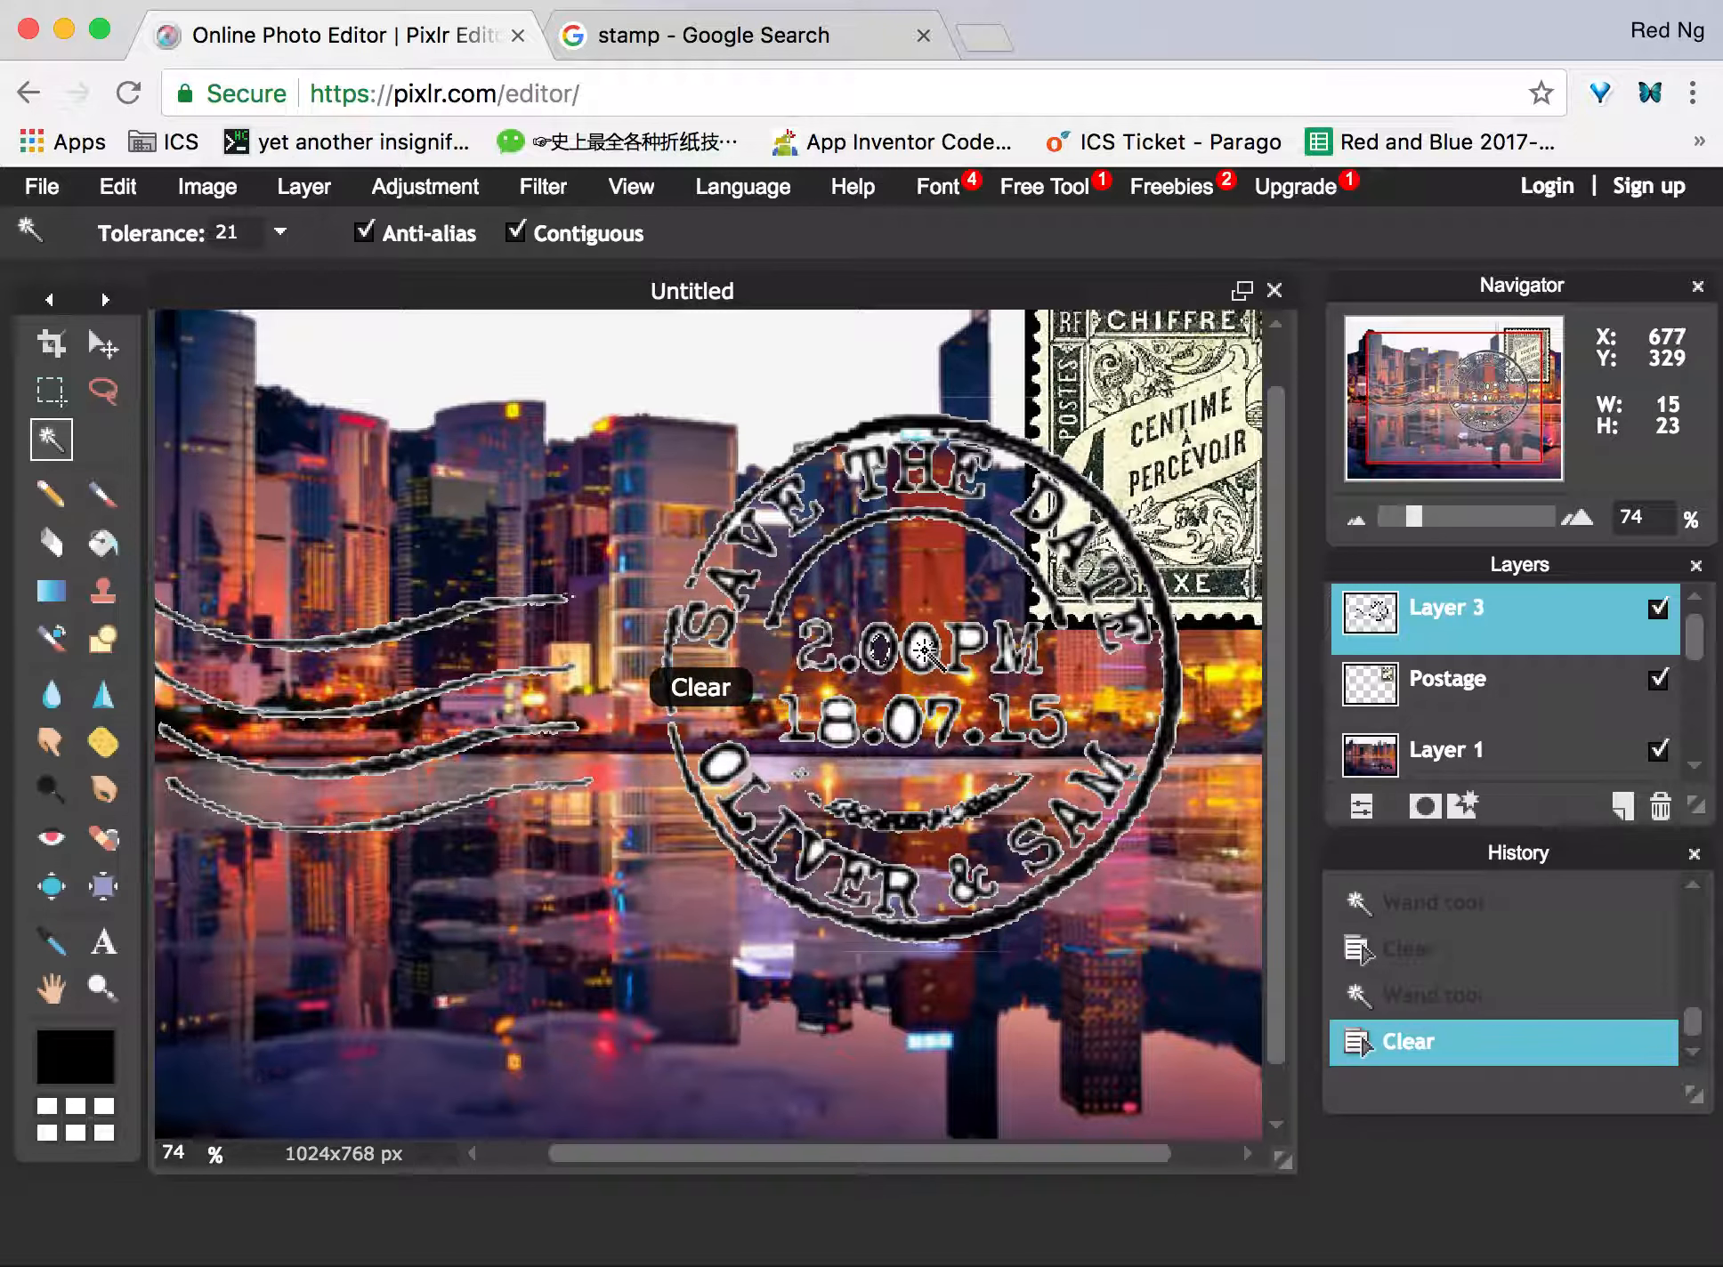
click(934, 647)
key(Delete)
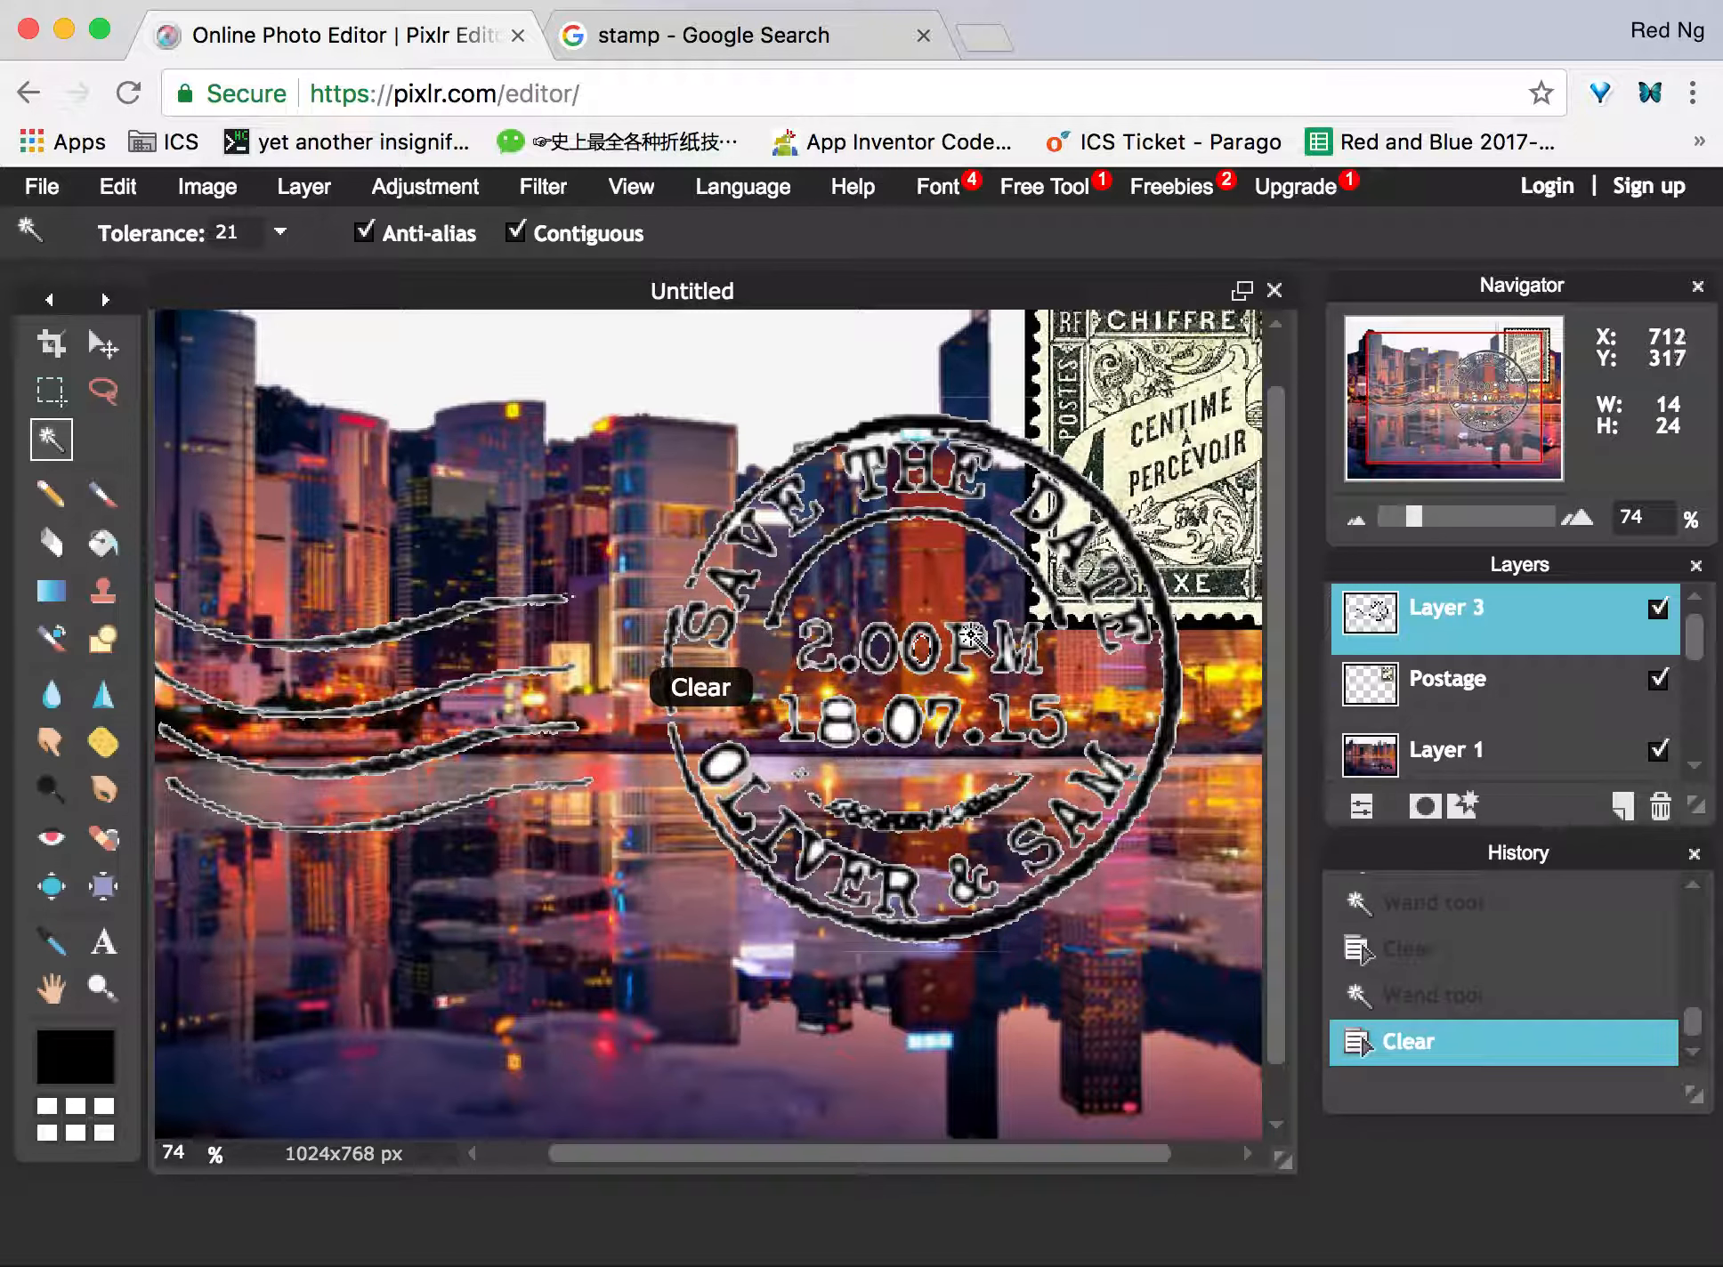
click(974, 639)
key(Delete)
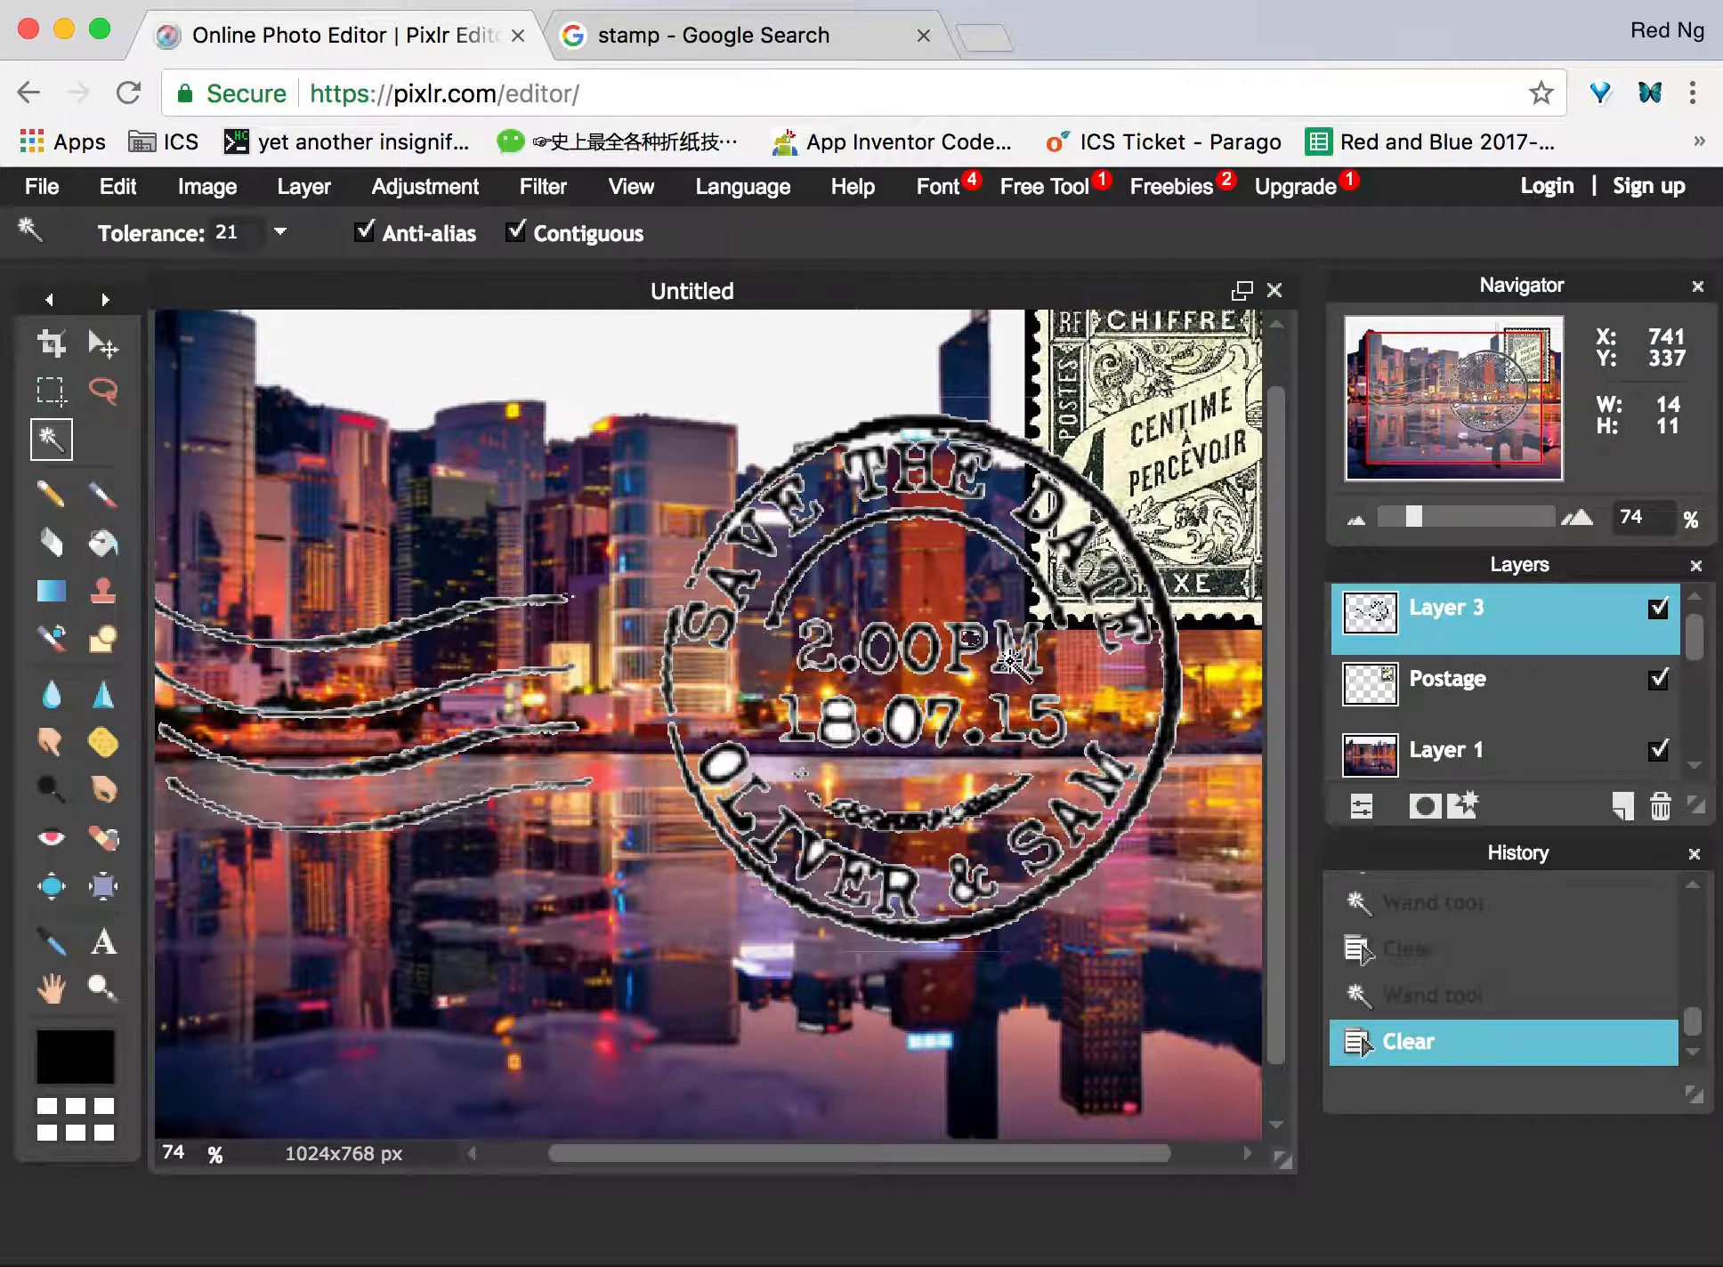
click(1012, 660)
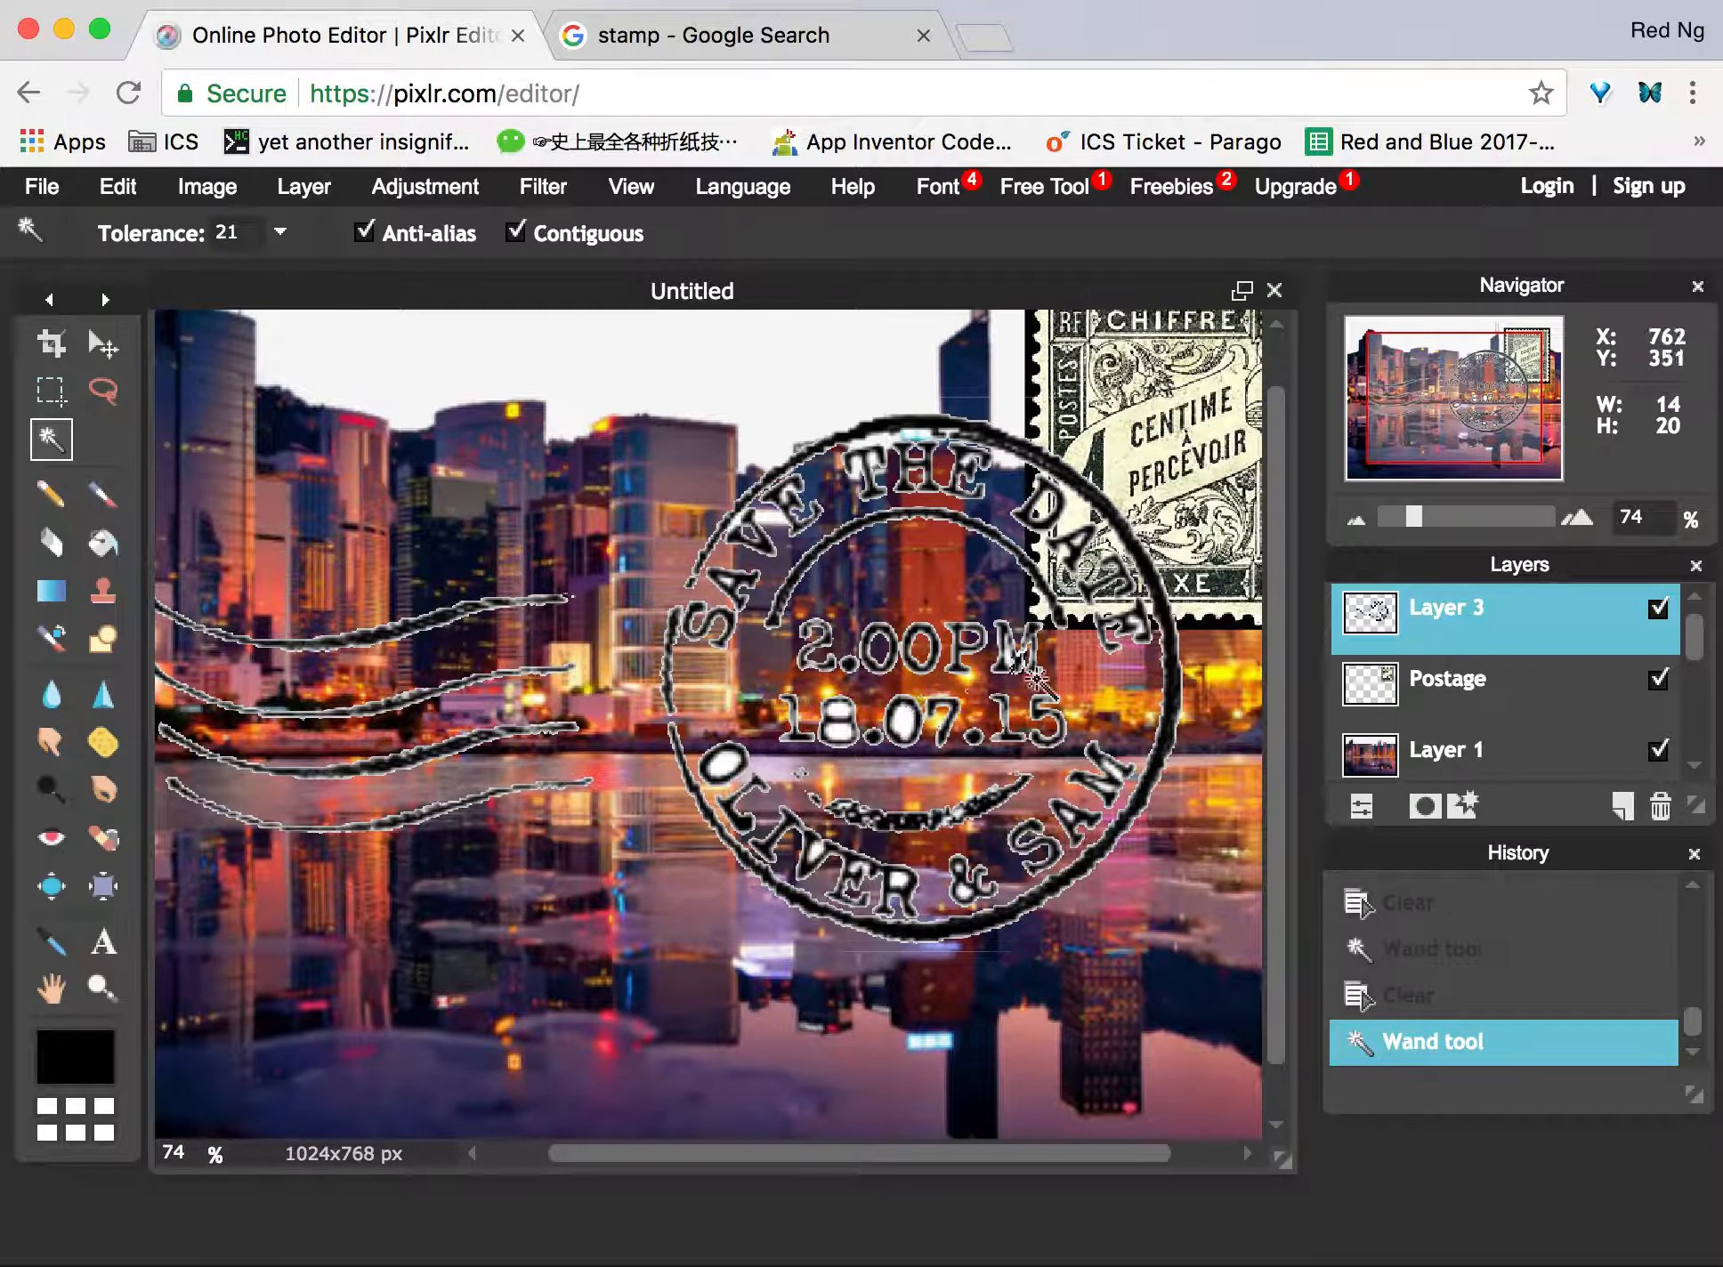
Clear the white areas inside the zero and both loops of the 8 in "18.07.15".
click(906, 723)
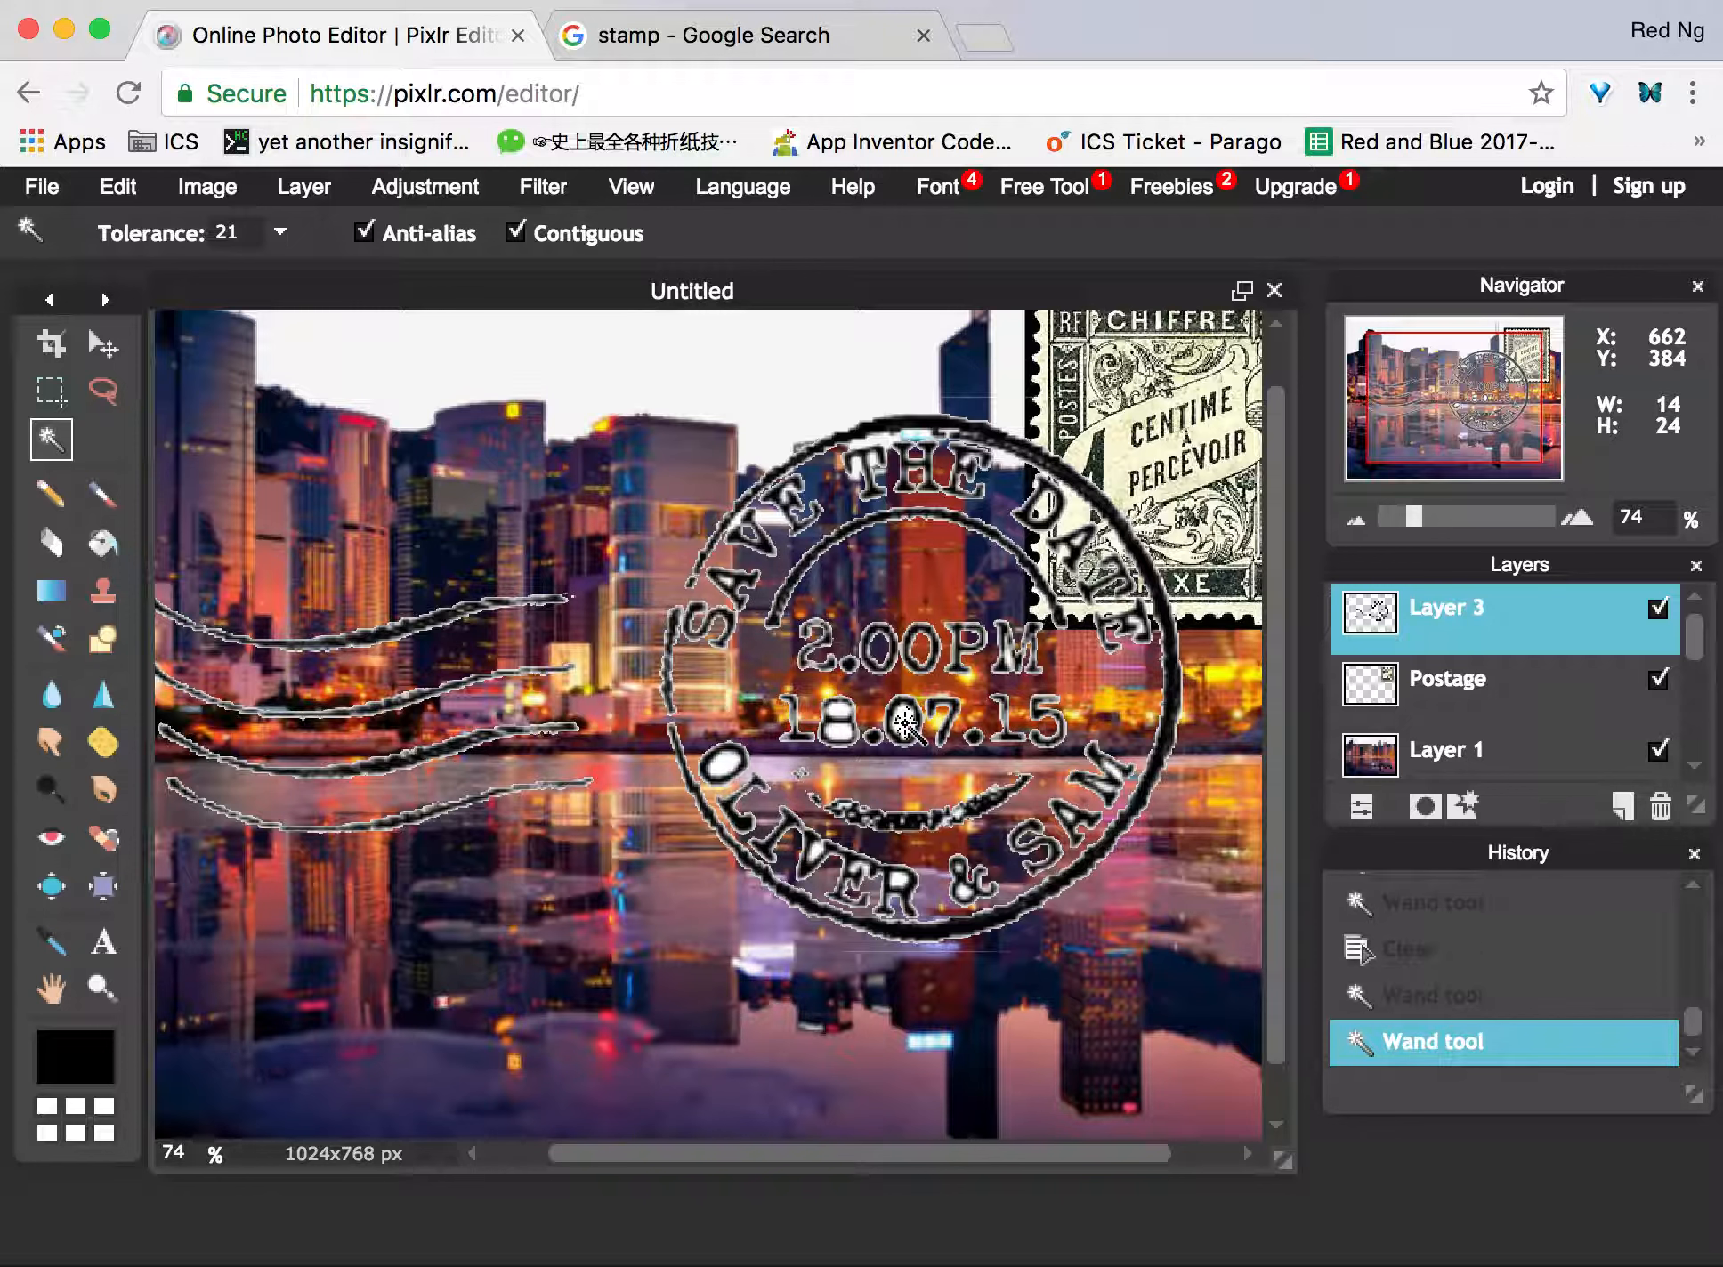
key(Delete)
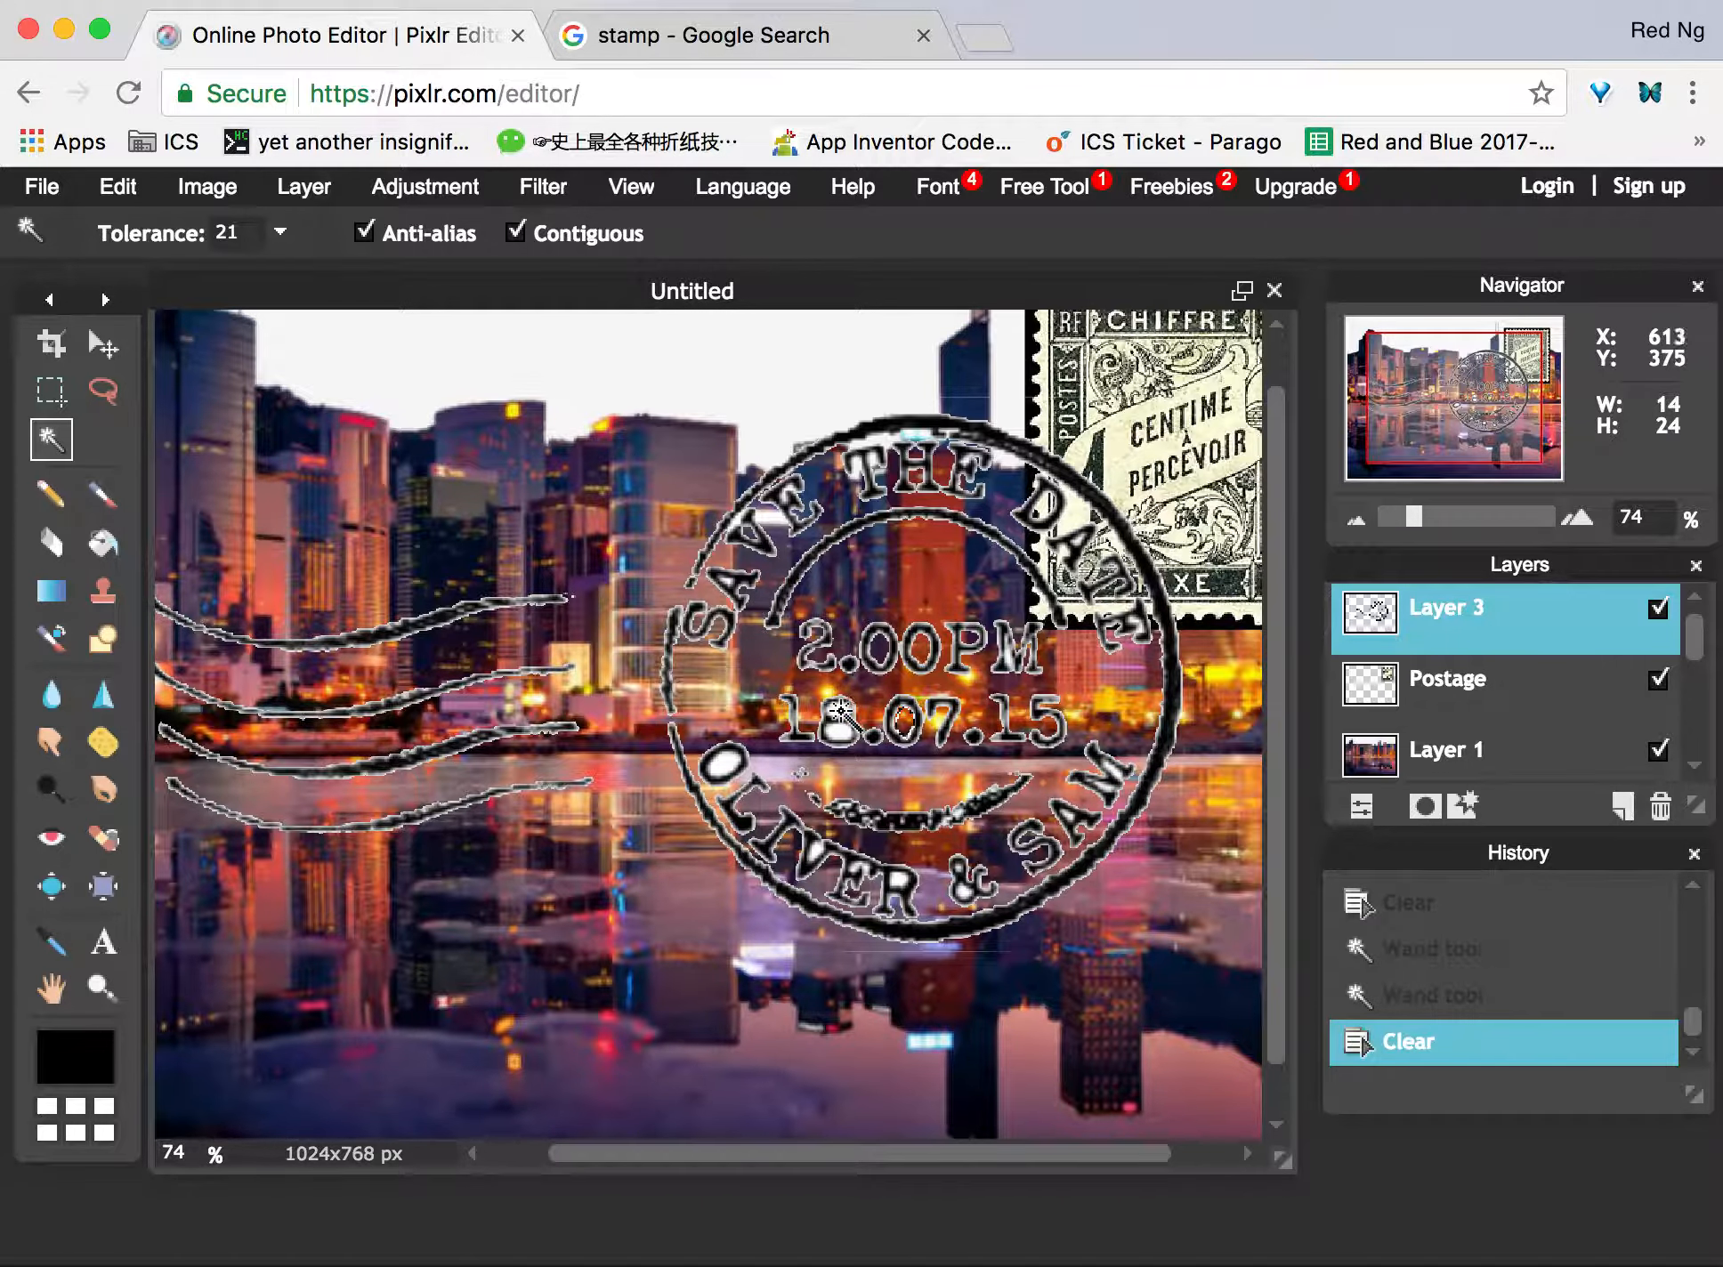
click(838, 715)
key(Delete)
click(839, 733)
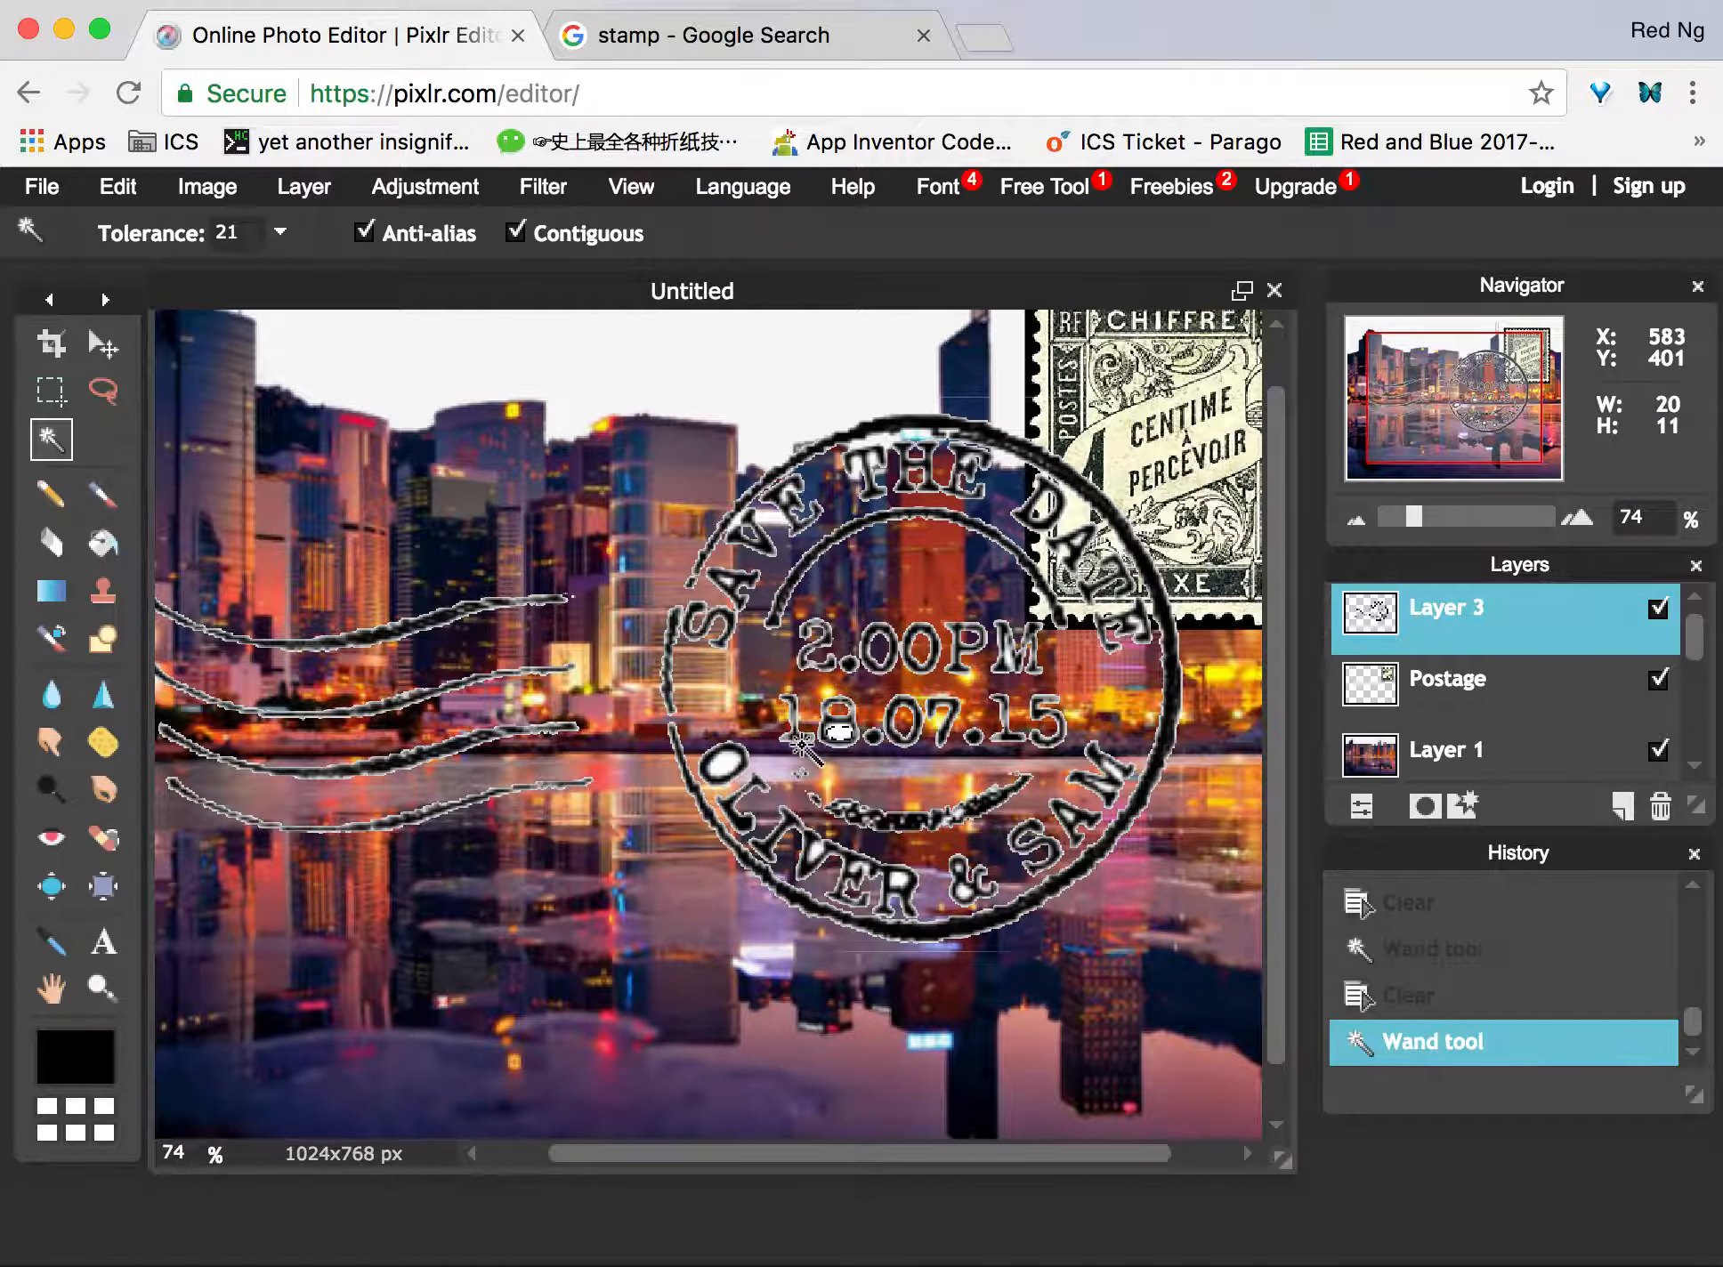
key(Delete)
Clear the white areas inside the O, V and R of the first name and the ampersand along the postmark's lower arc.
click(722, 765)
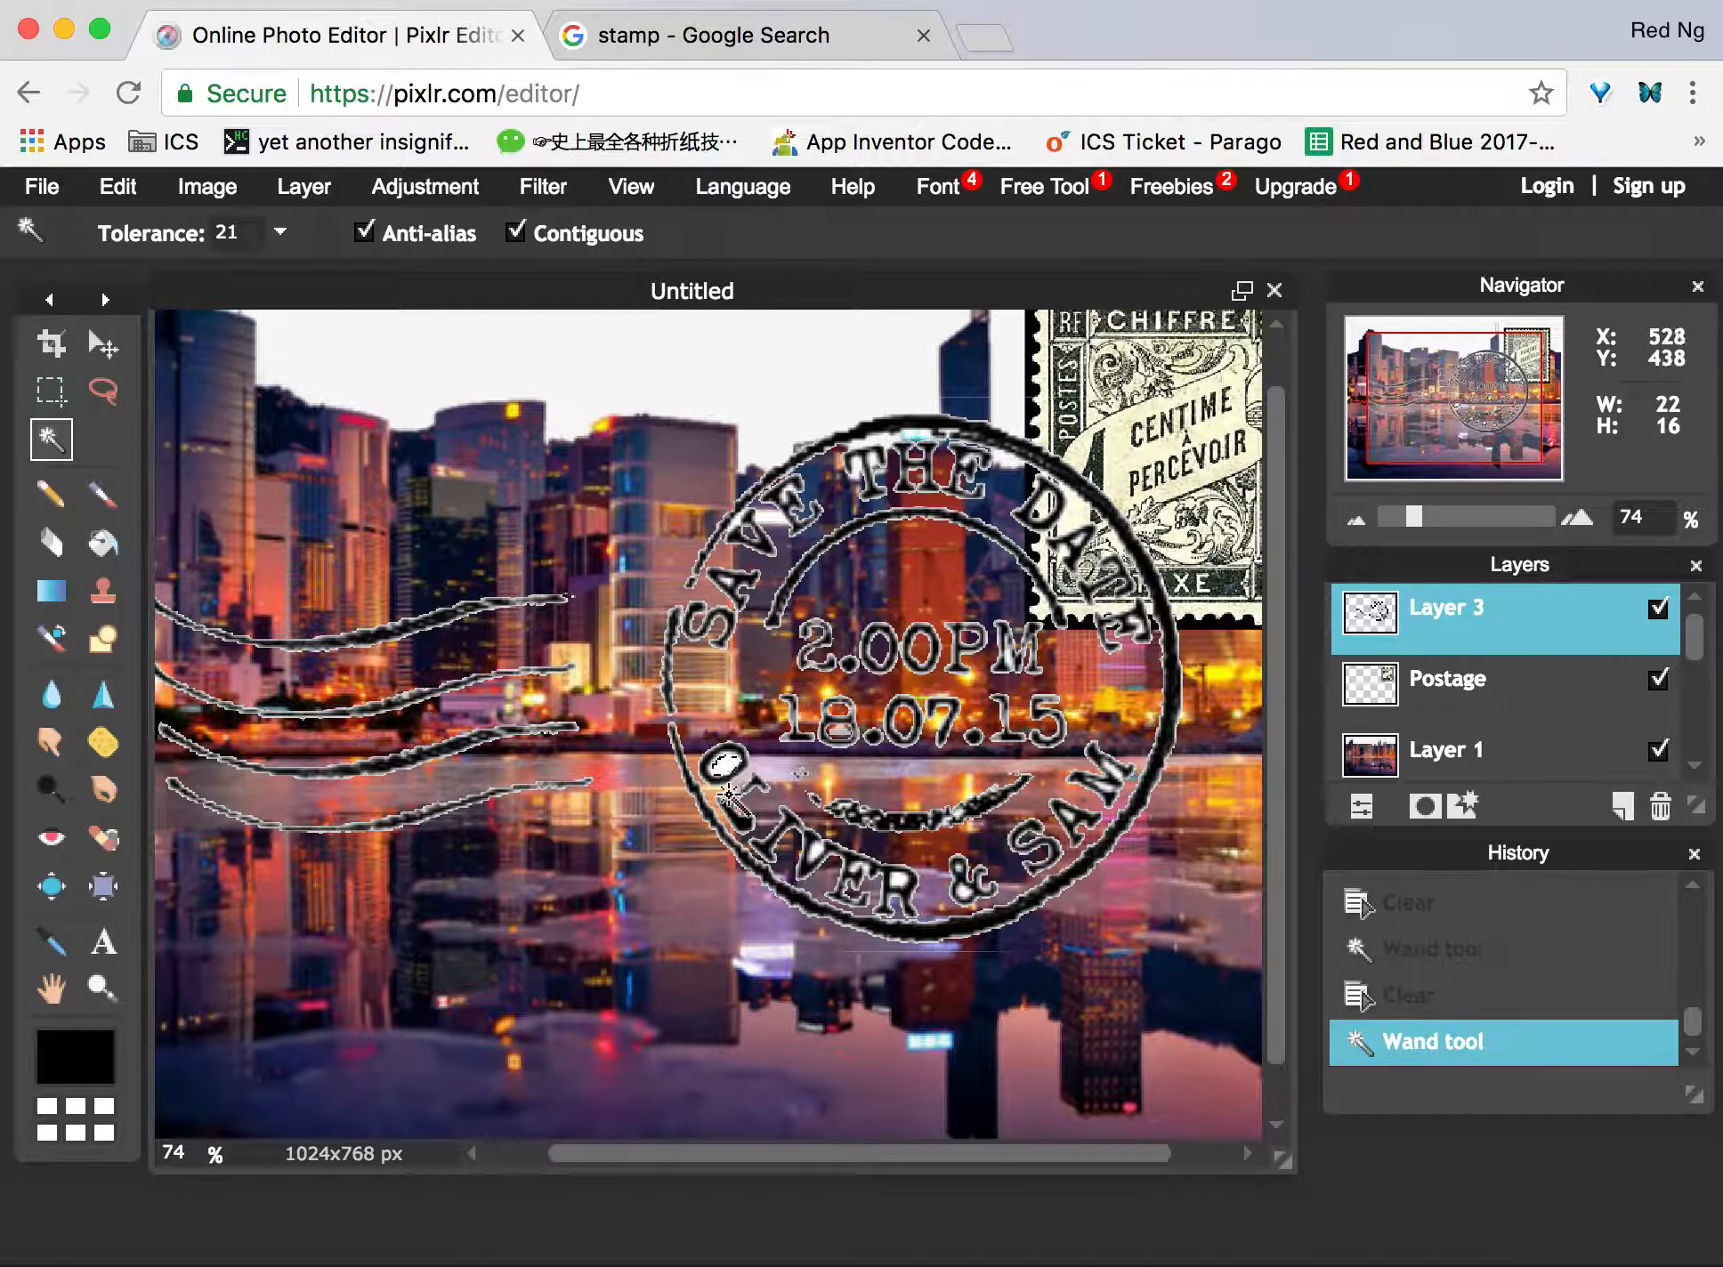
key(Delete)
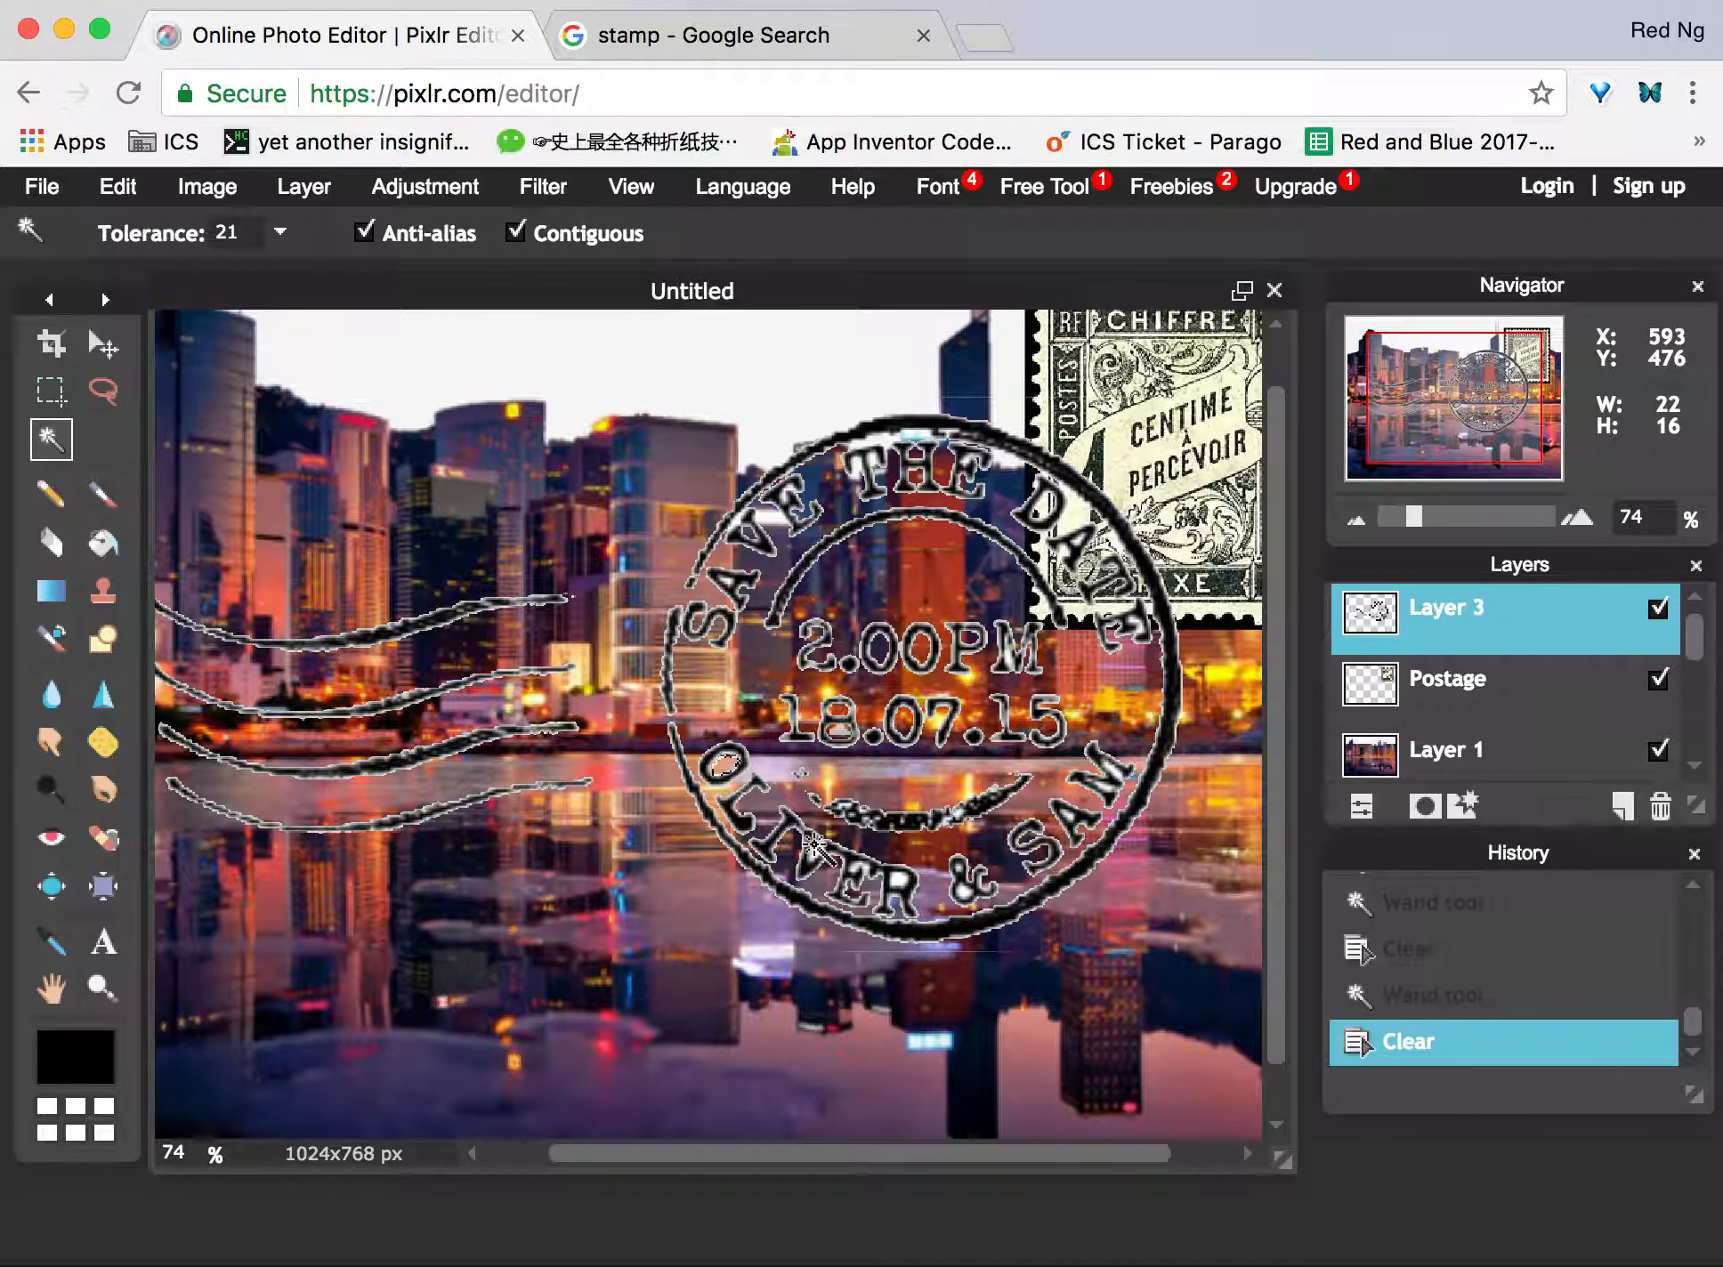
click(815, 850)
key(Delete)
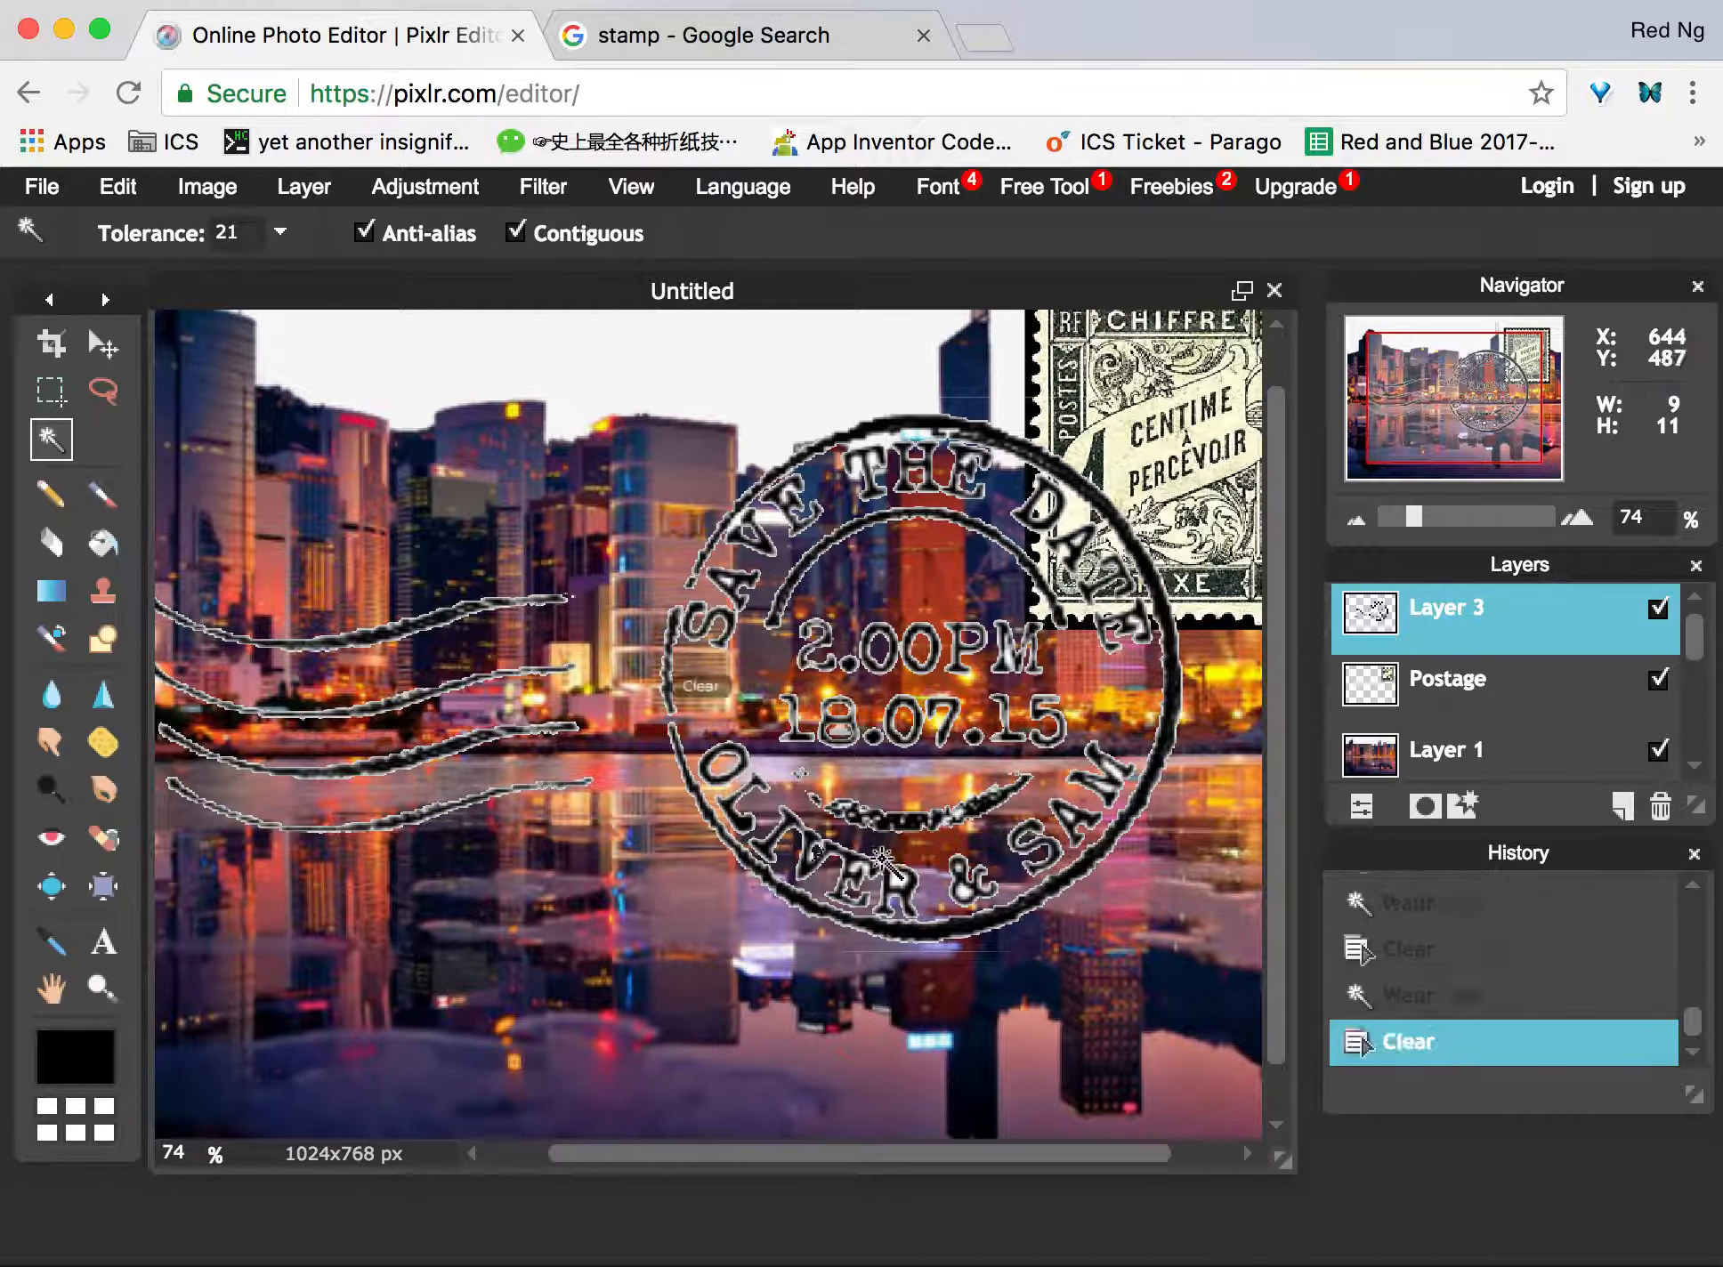
click(911, 885)
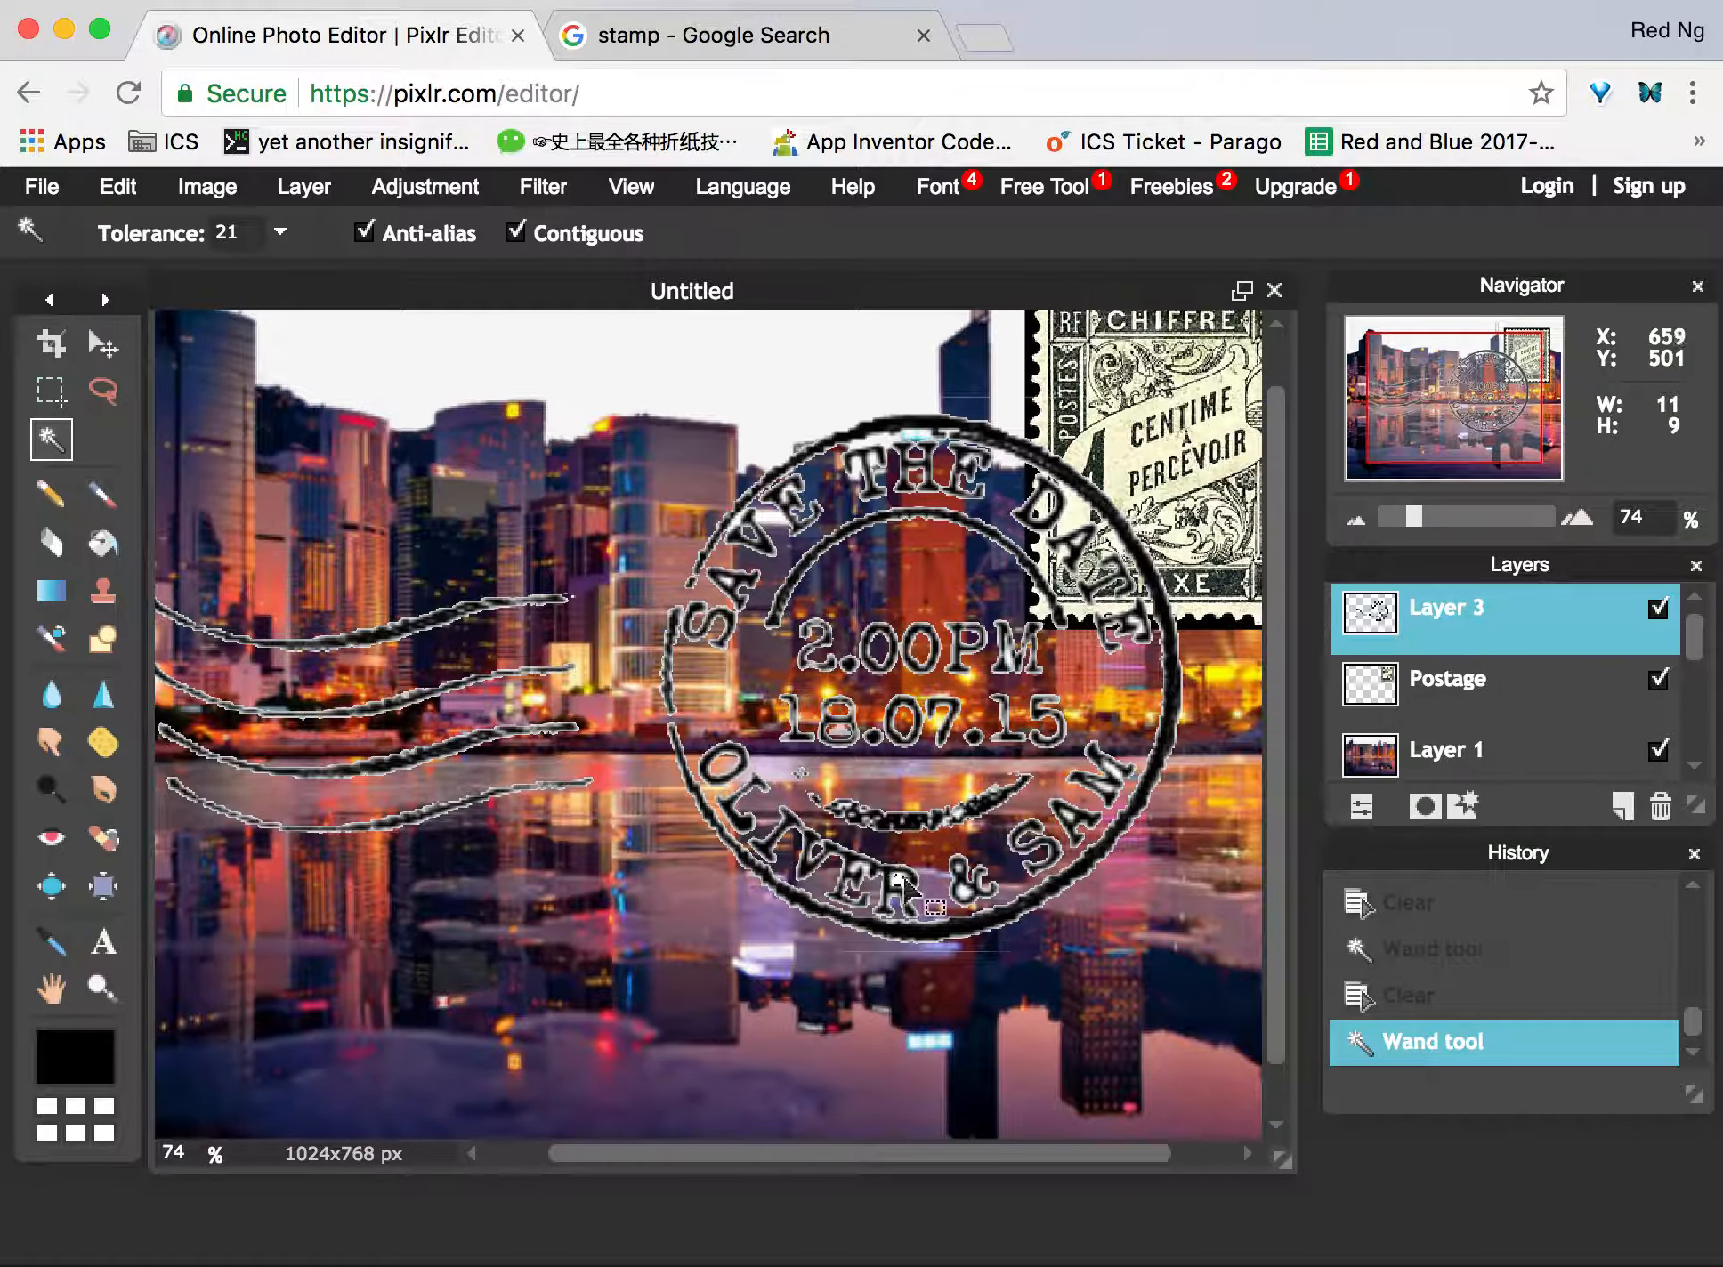
key(Delete)
click(964, 890)
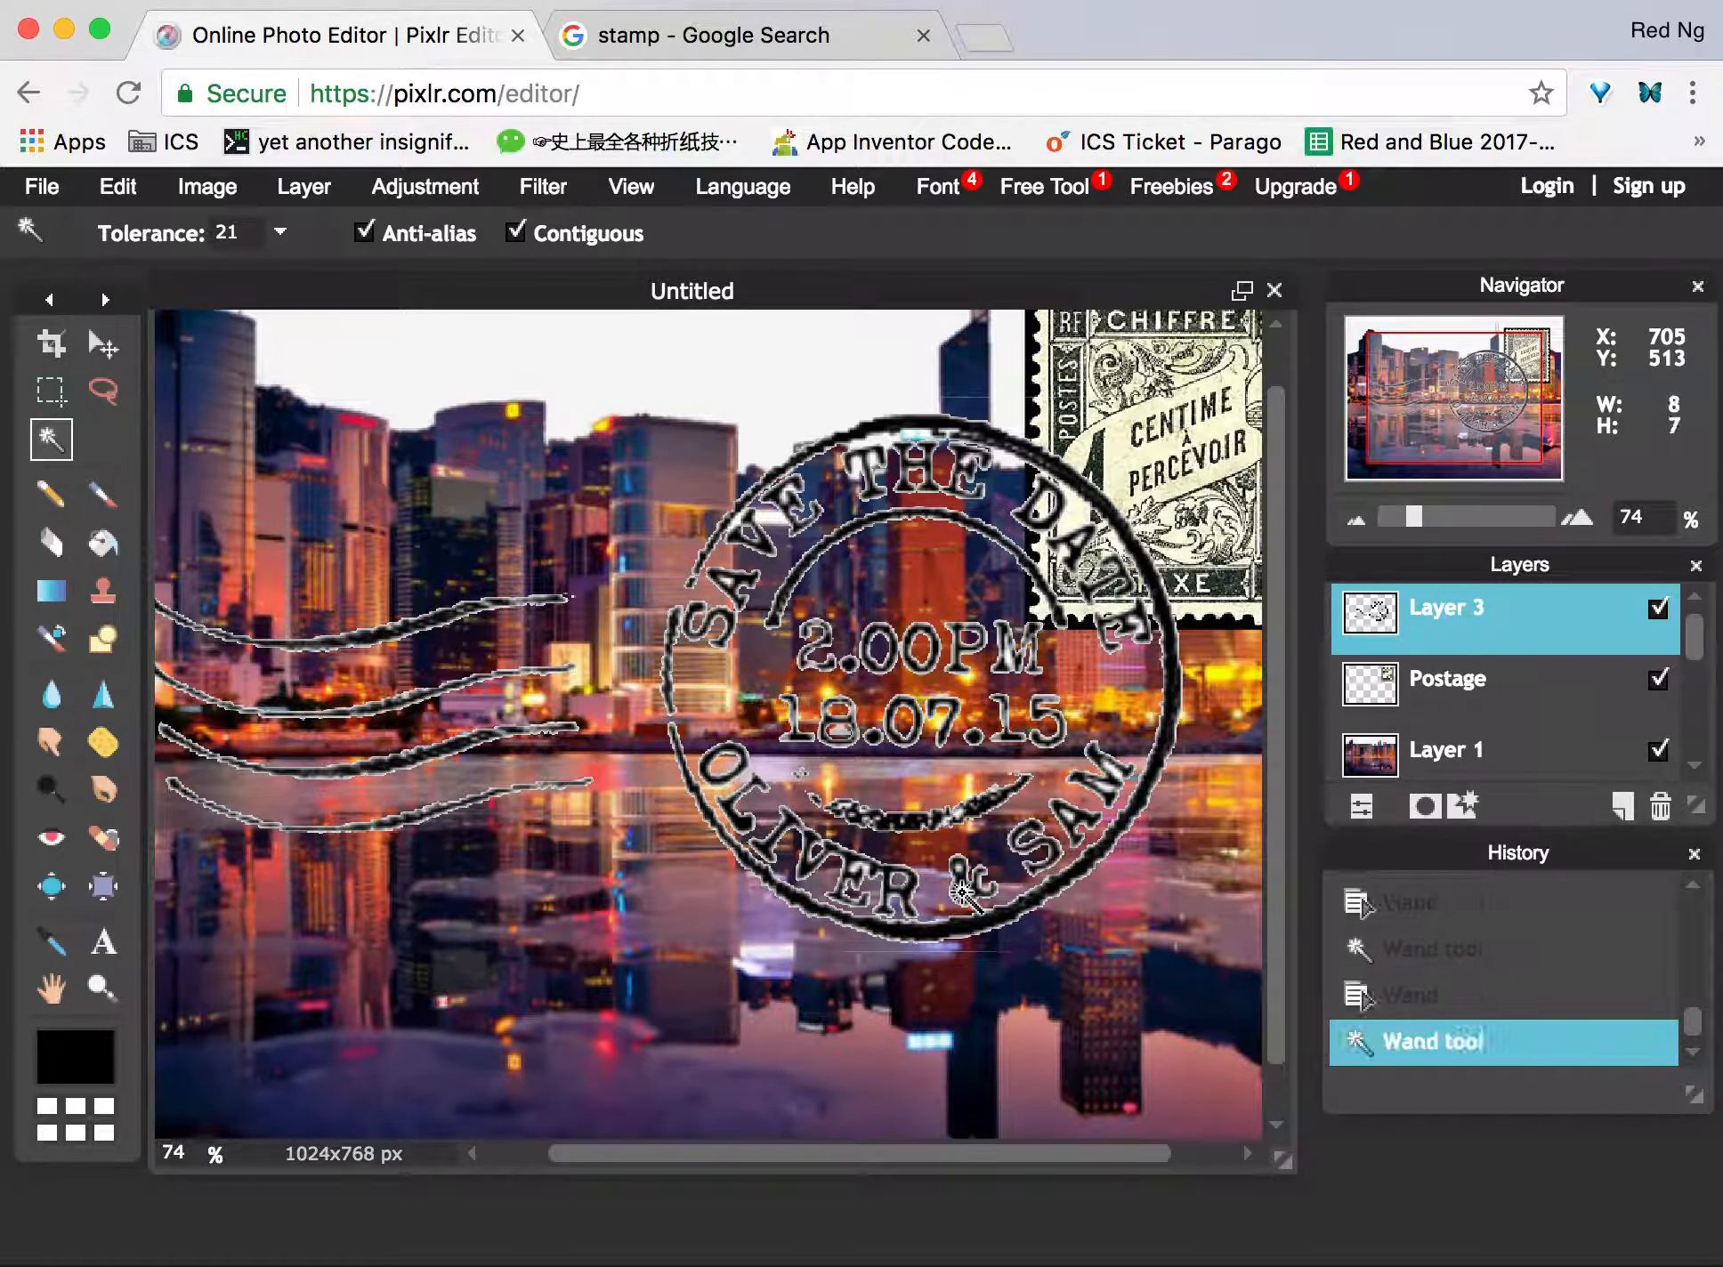
key(Delete)
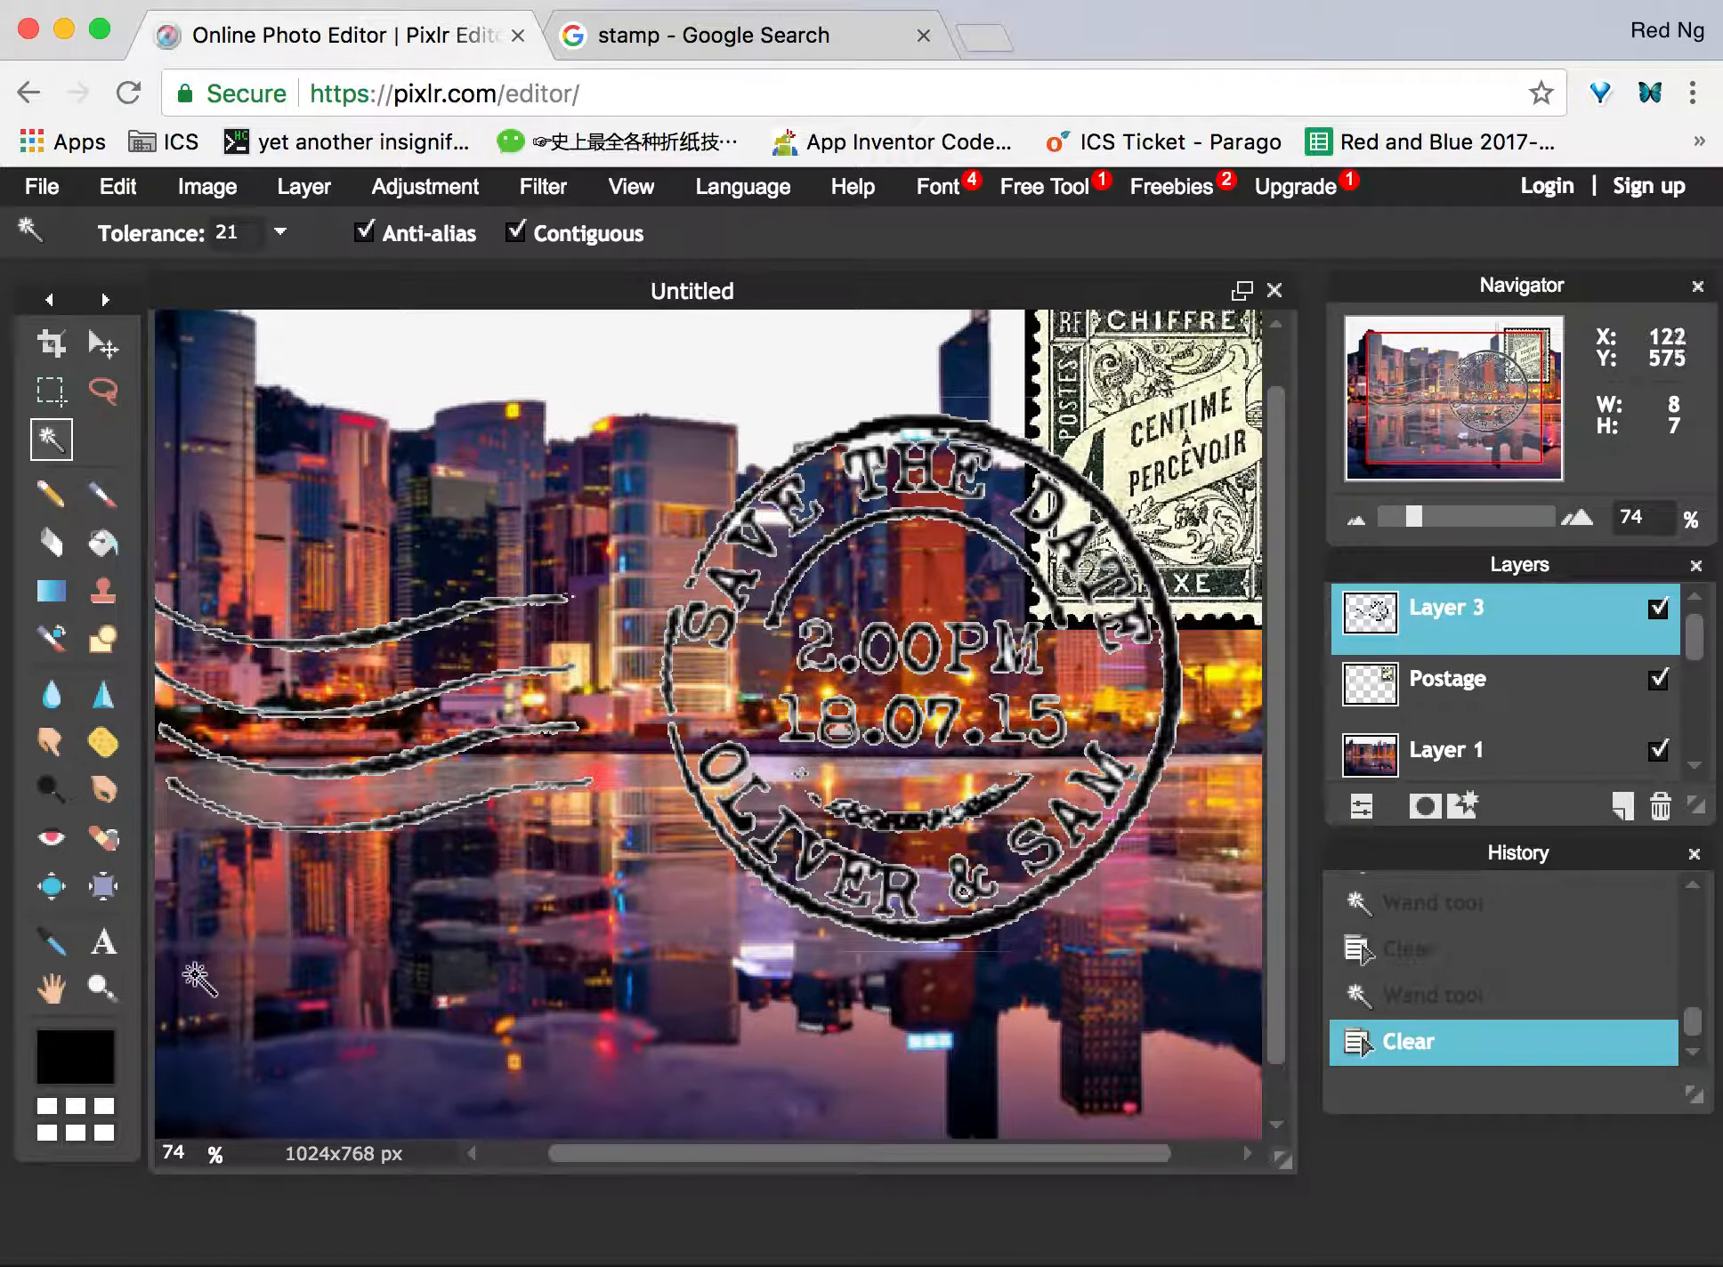
Clear the remaining white areas inside the M of the second name along the postmark's lower arc.
click(104, 988)
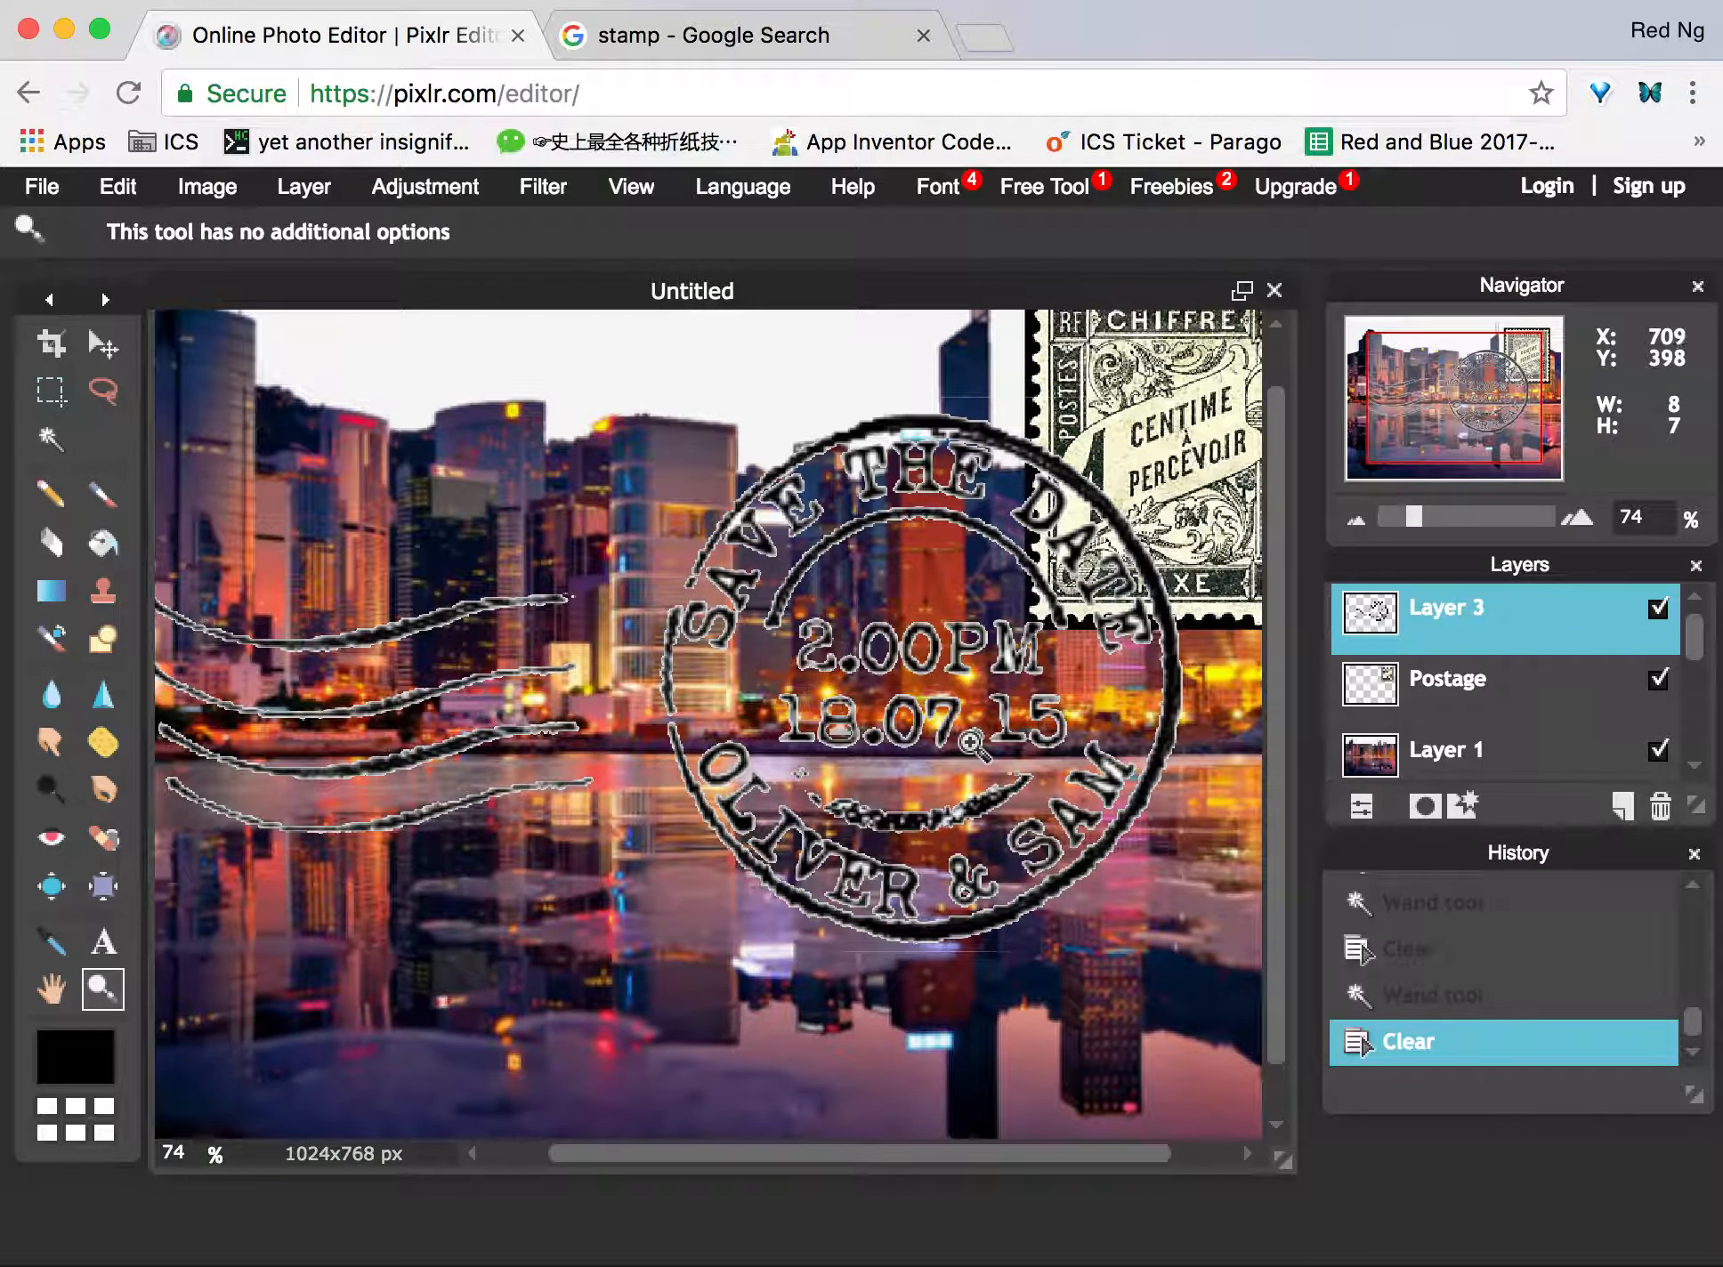
click(964, 748)
click(1123, 716)
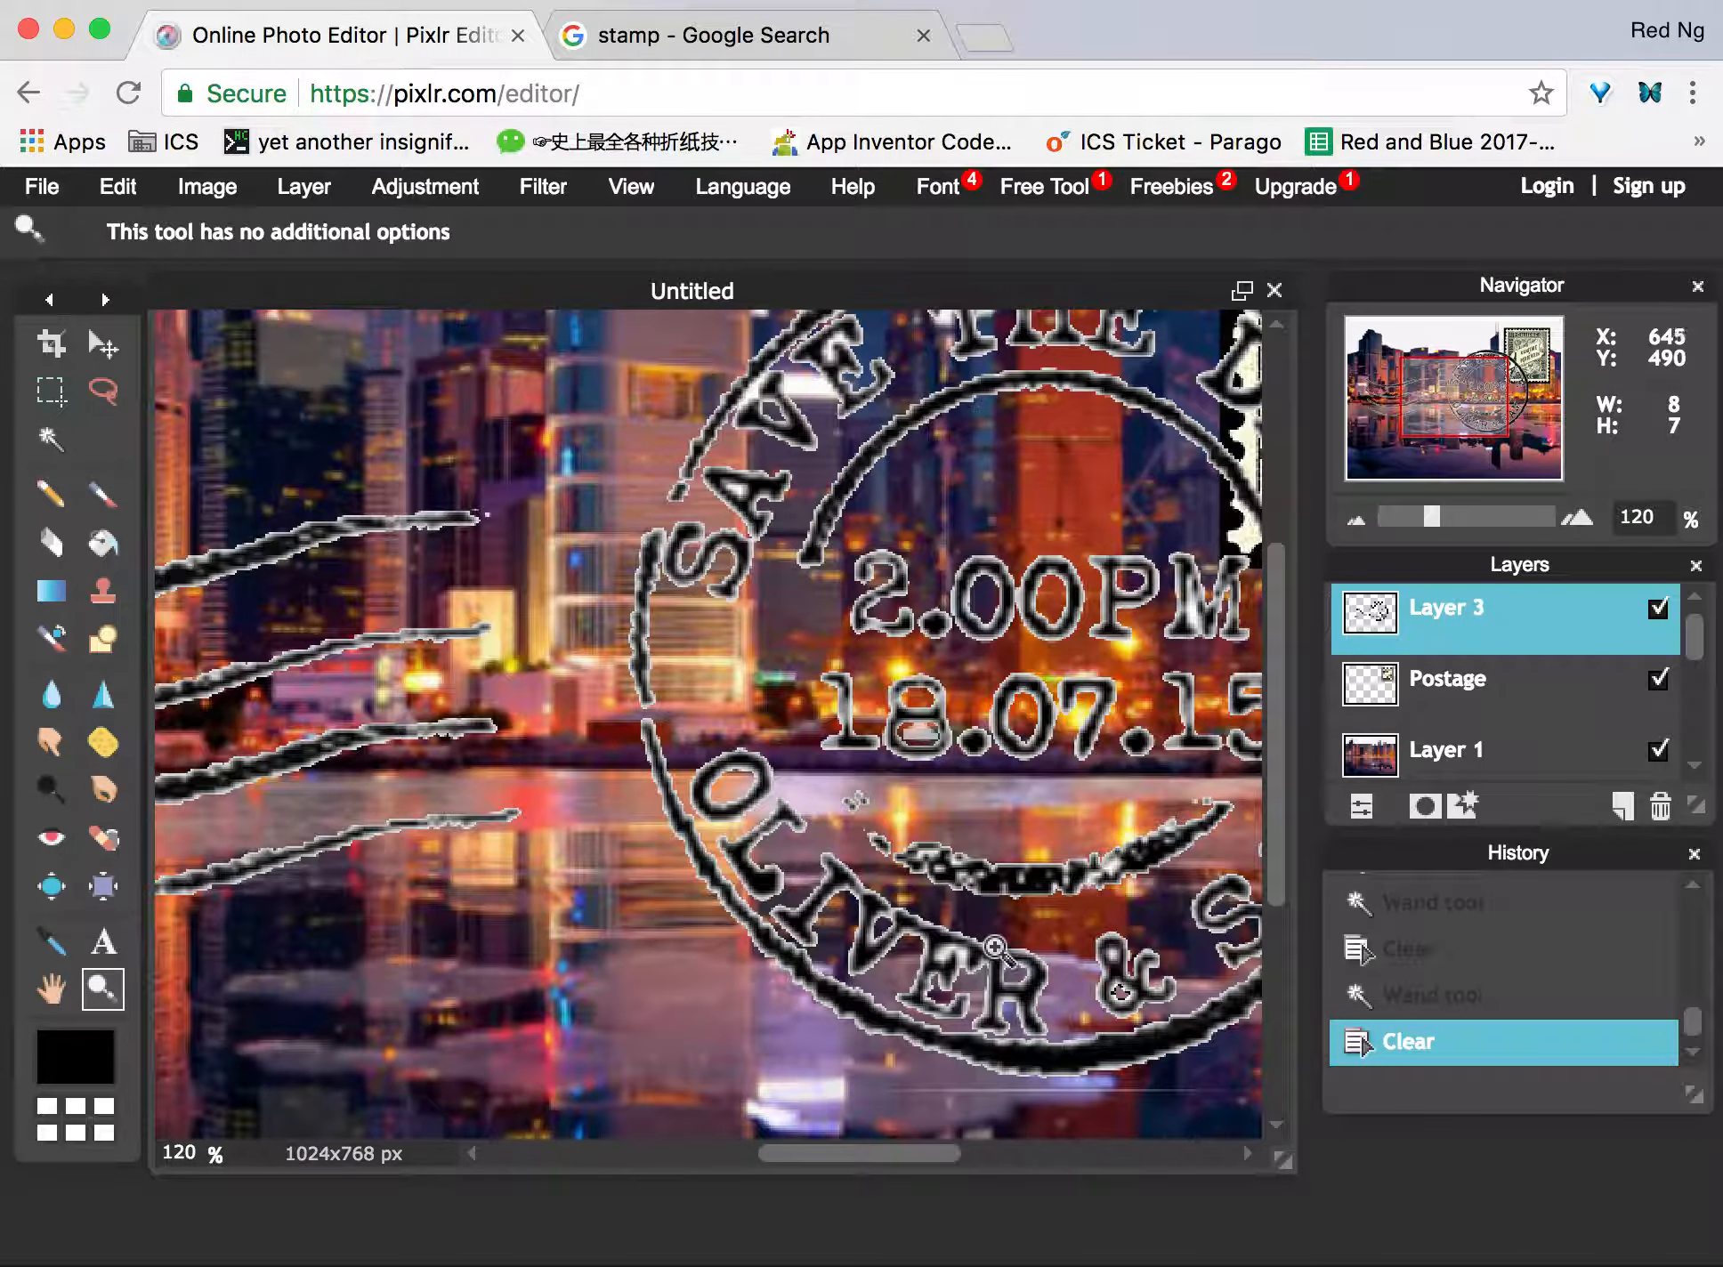
drag(895, 1151, 1051, 1152)
scroll(1019, 621, down, 1)
scroll(1019, 620, down, 2)
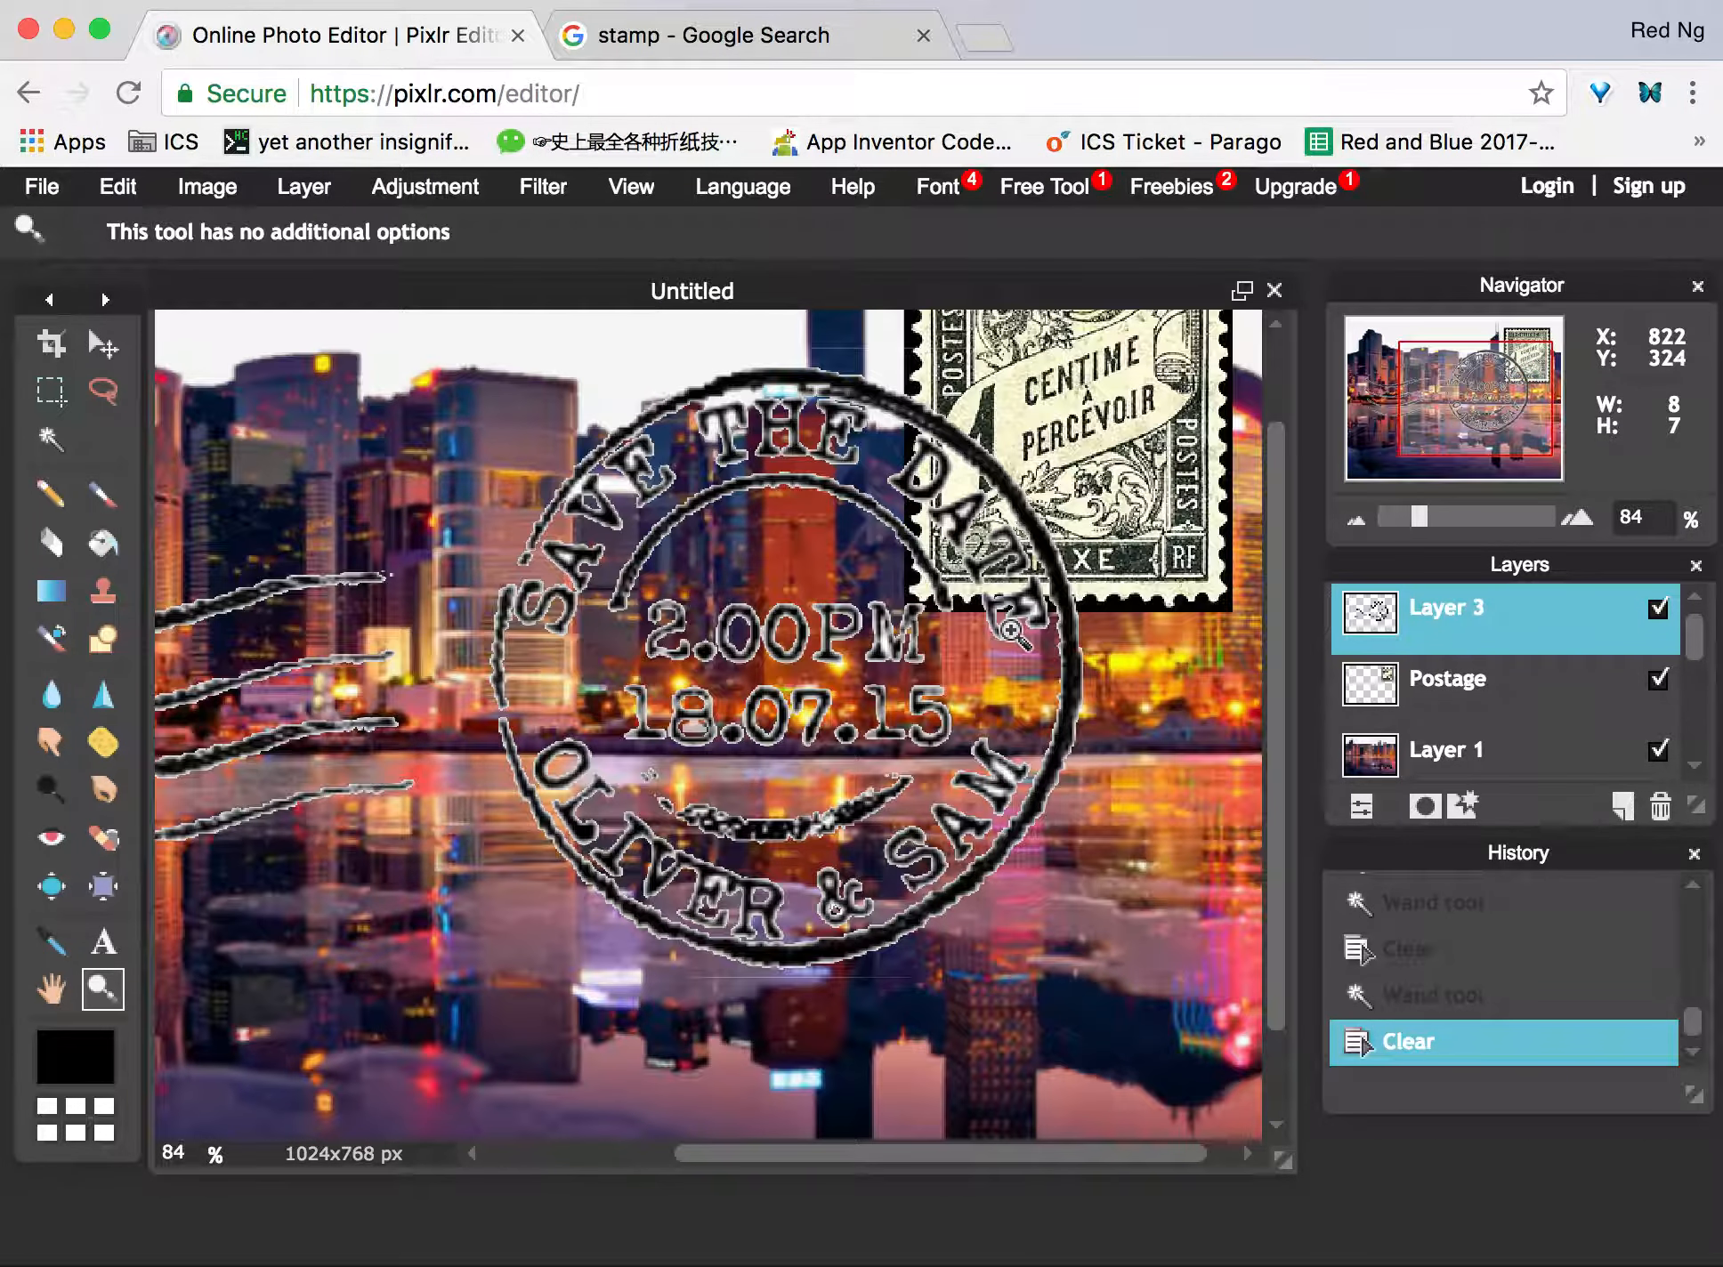
click(50, 438)
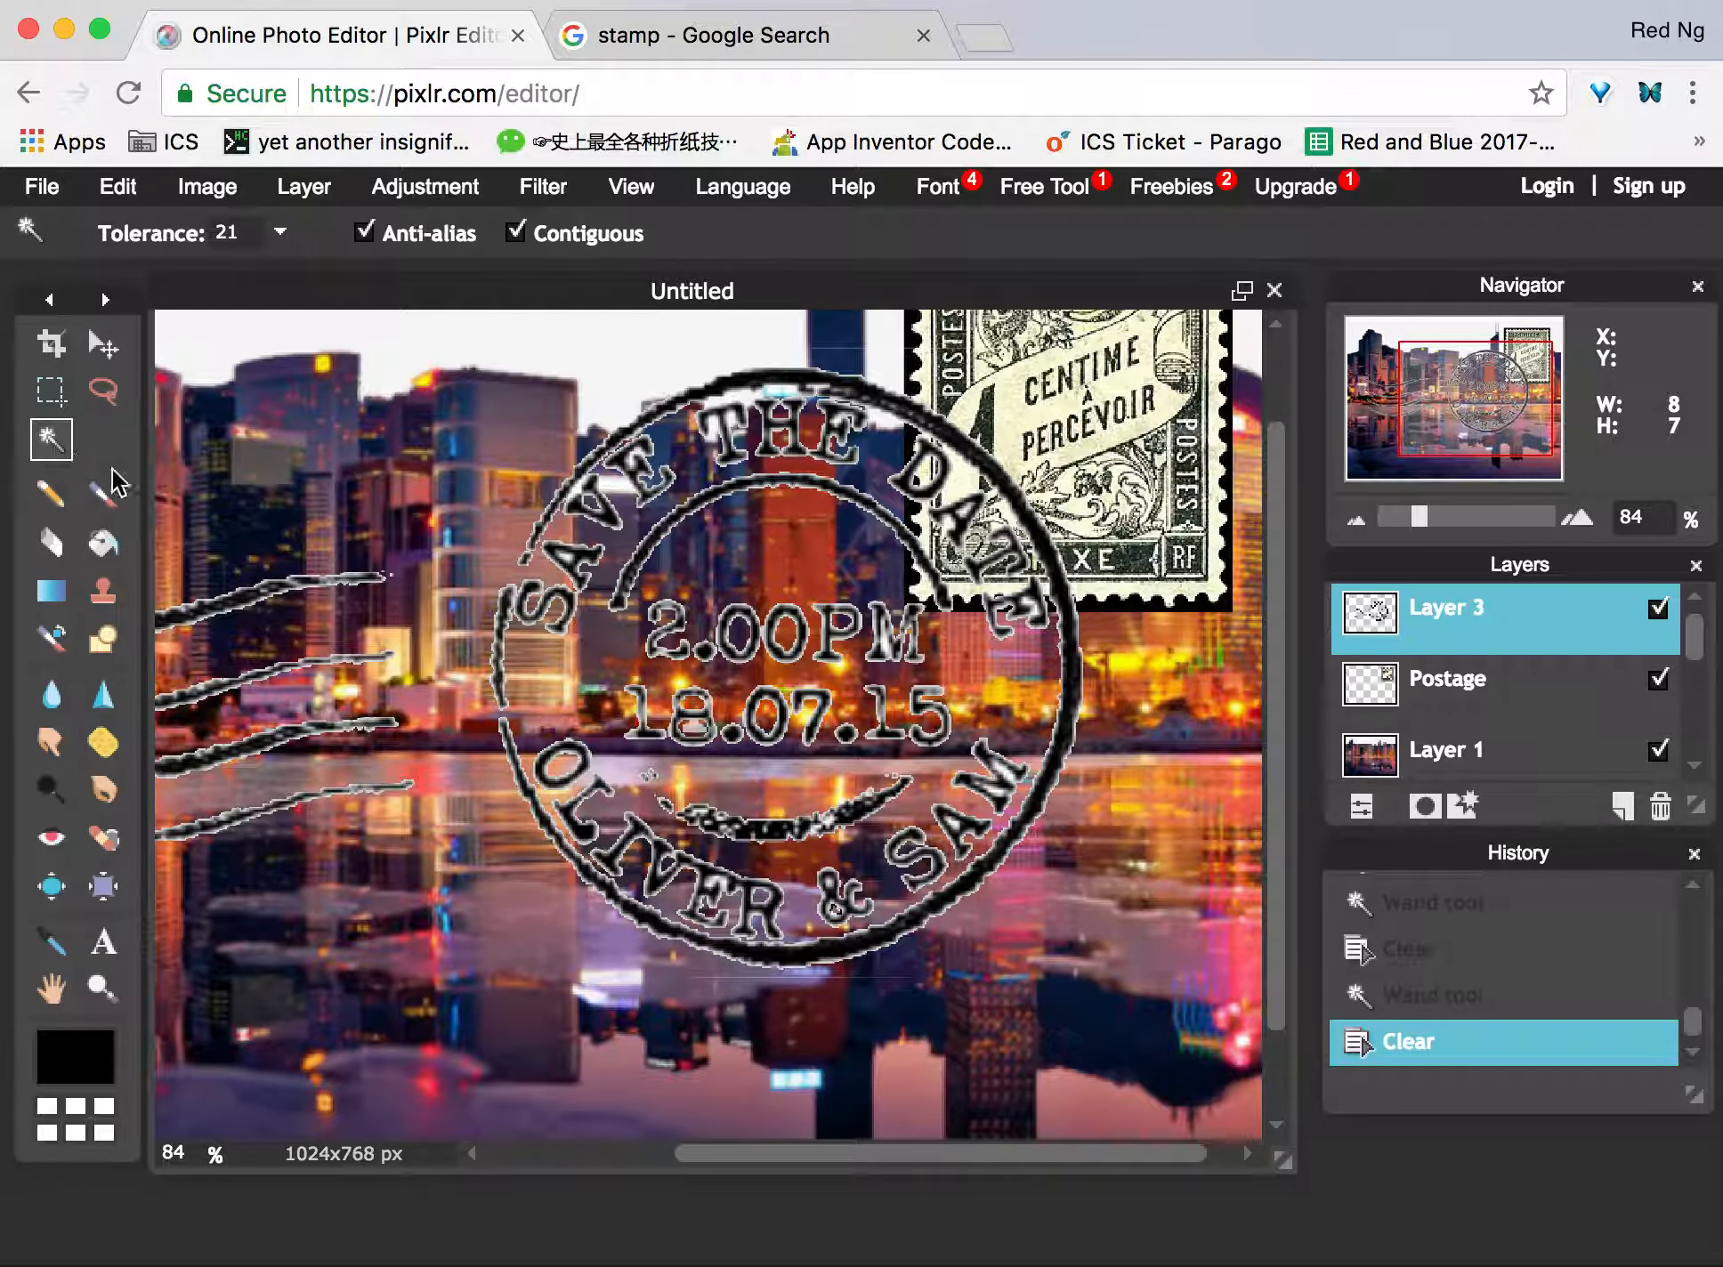
click(997, 790)
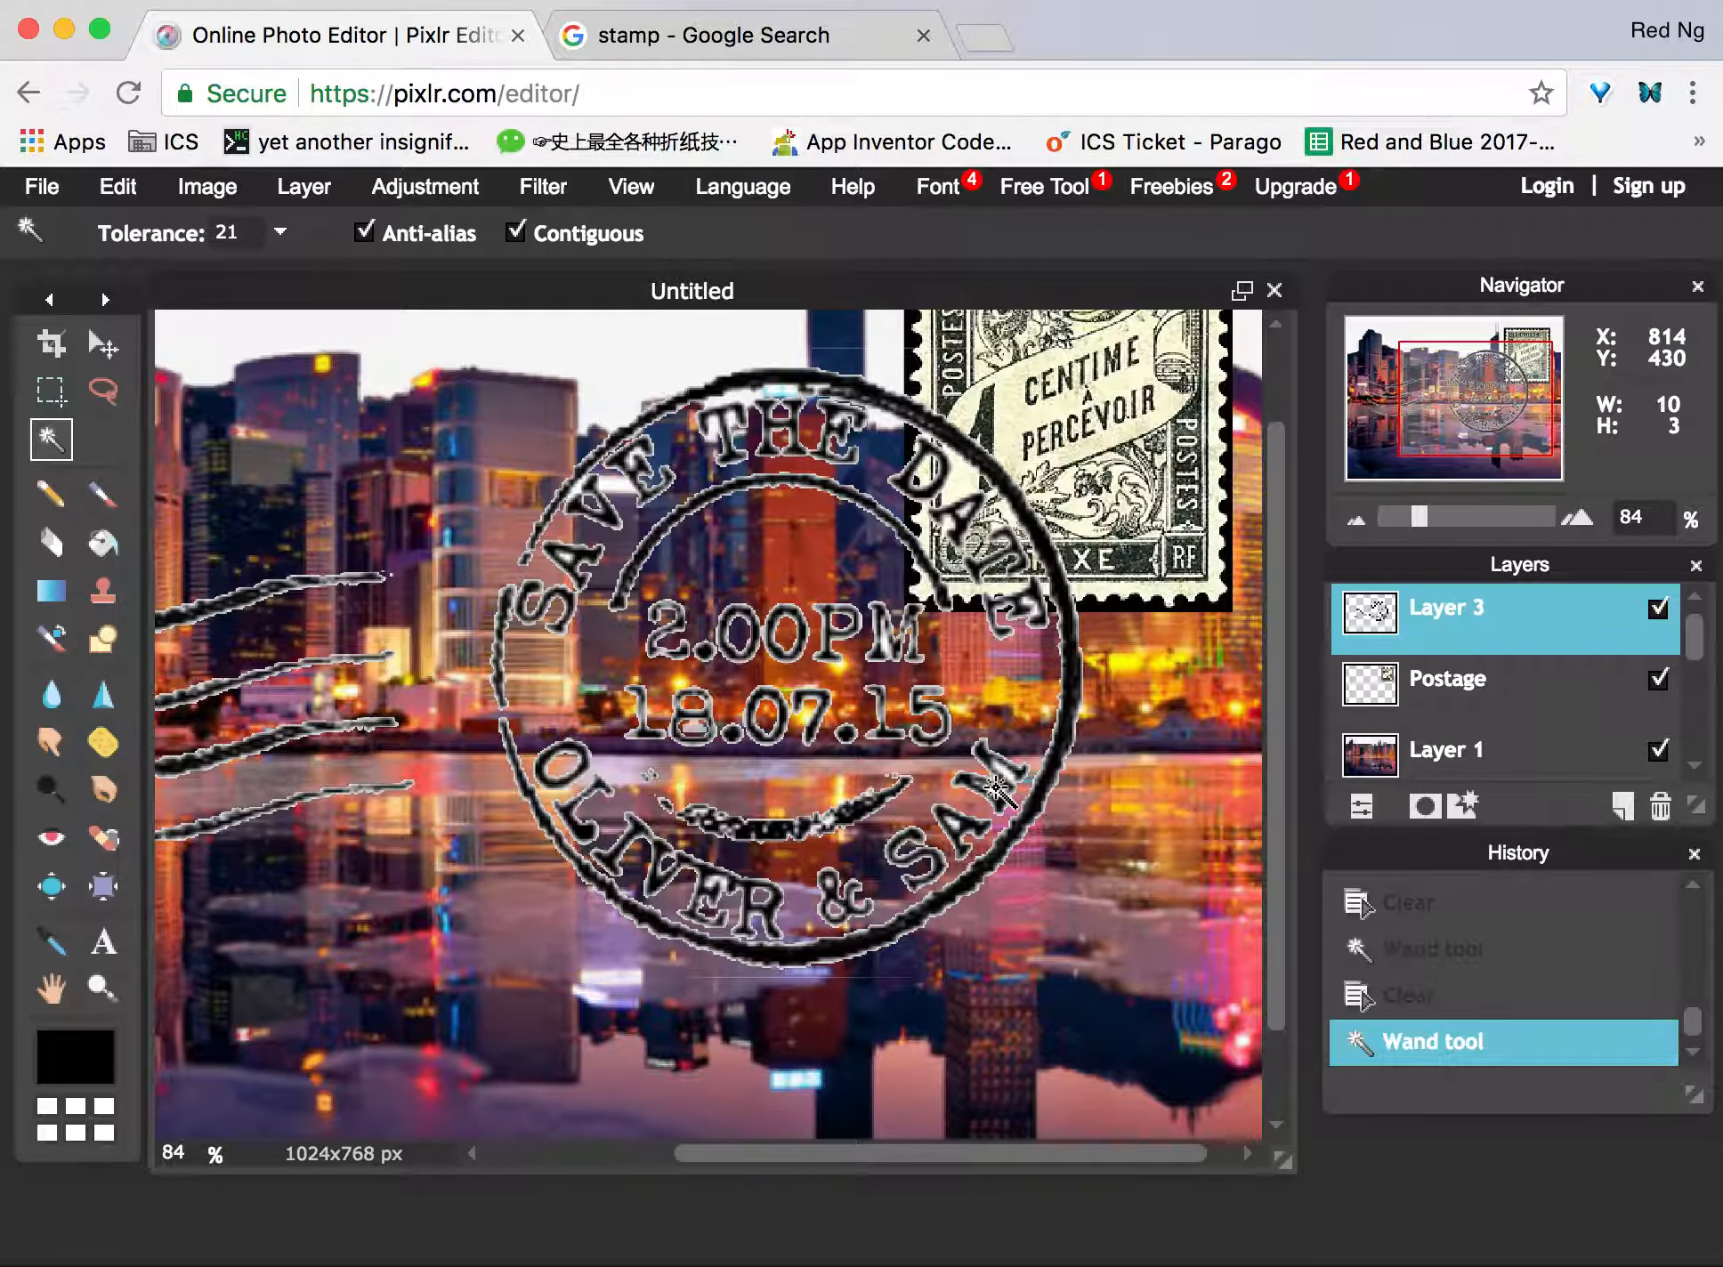
click(999, 783)
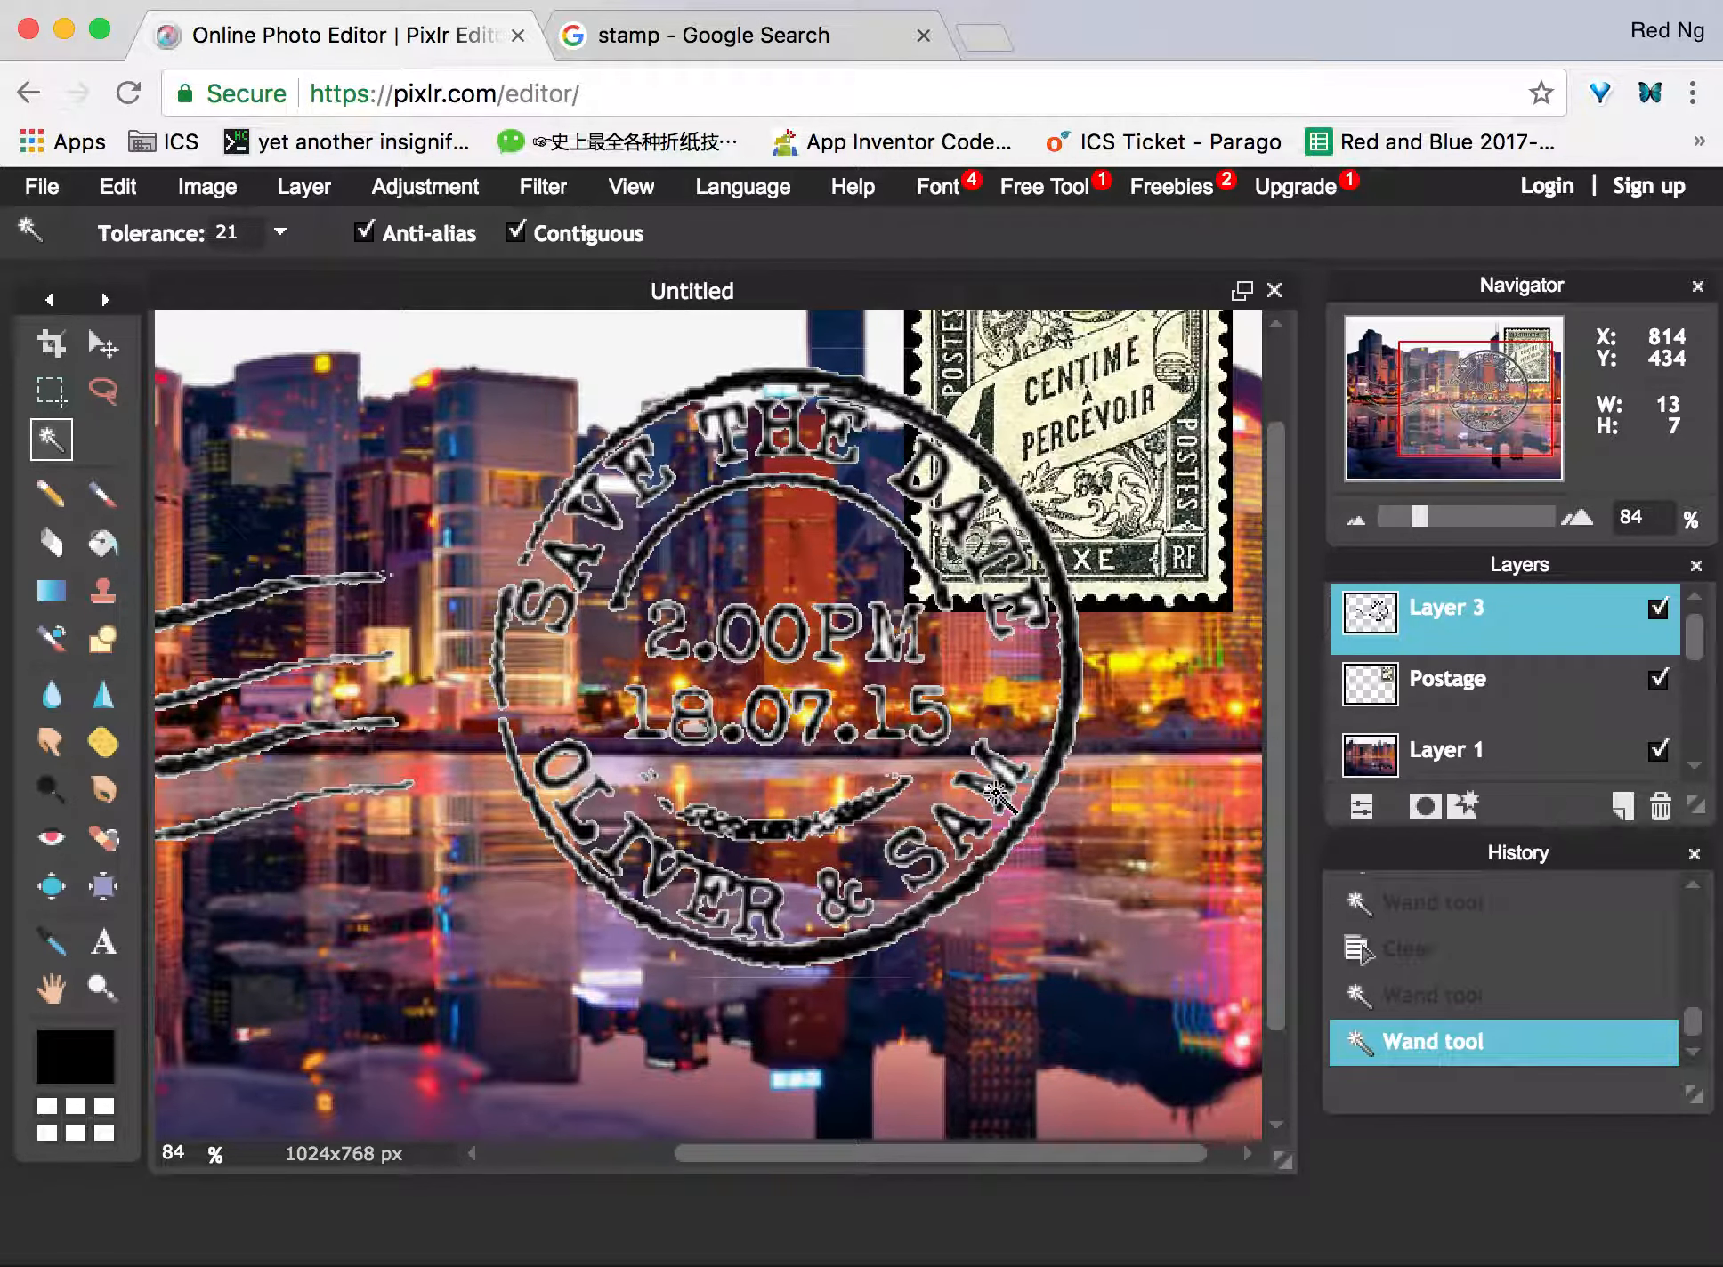
key(Delete)
click(1012, 779)
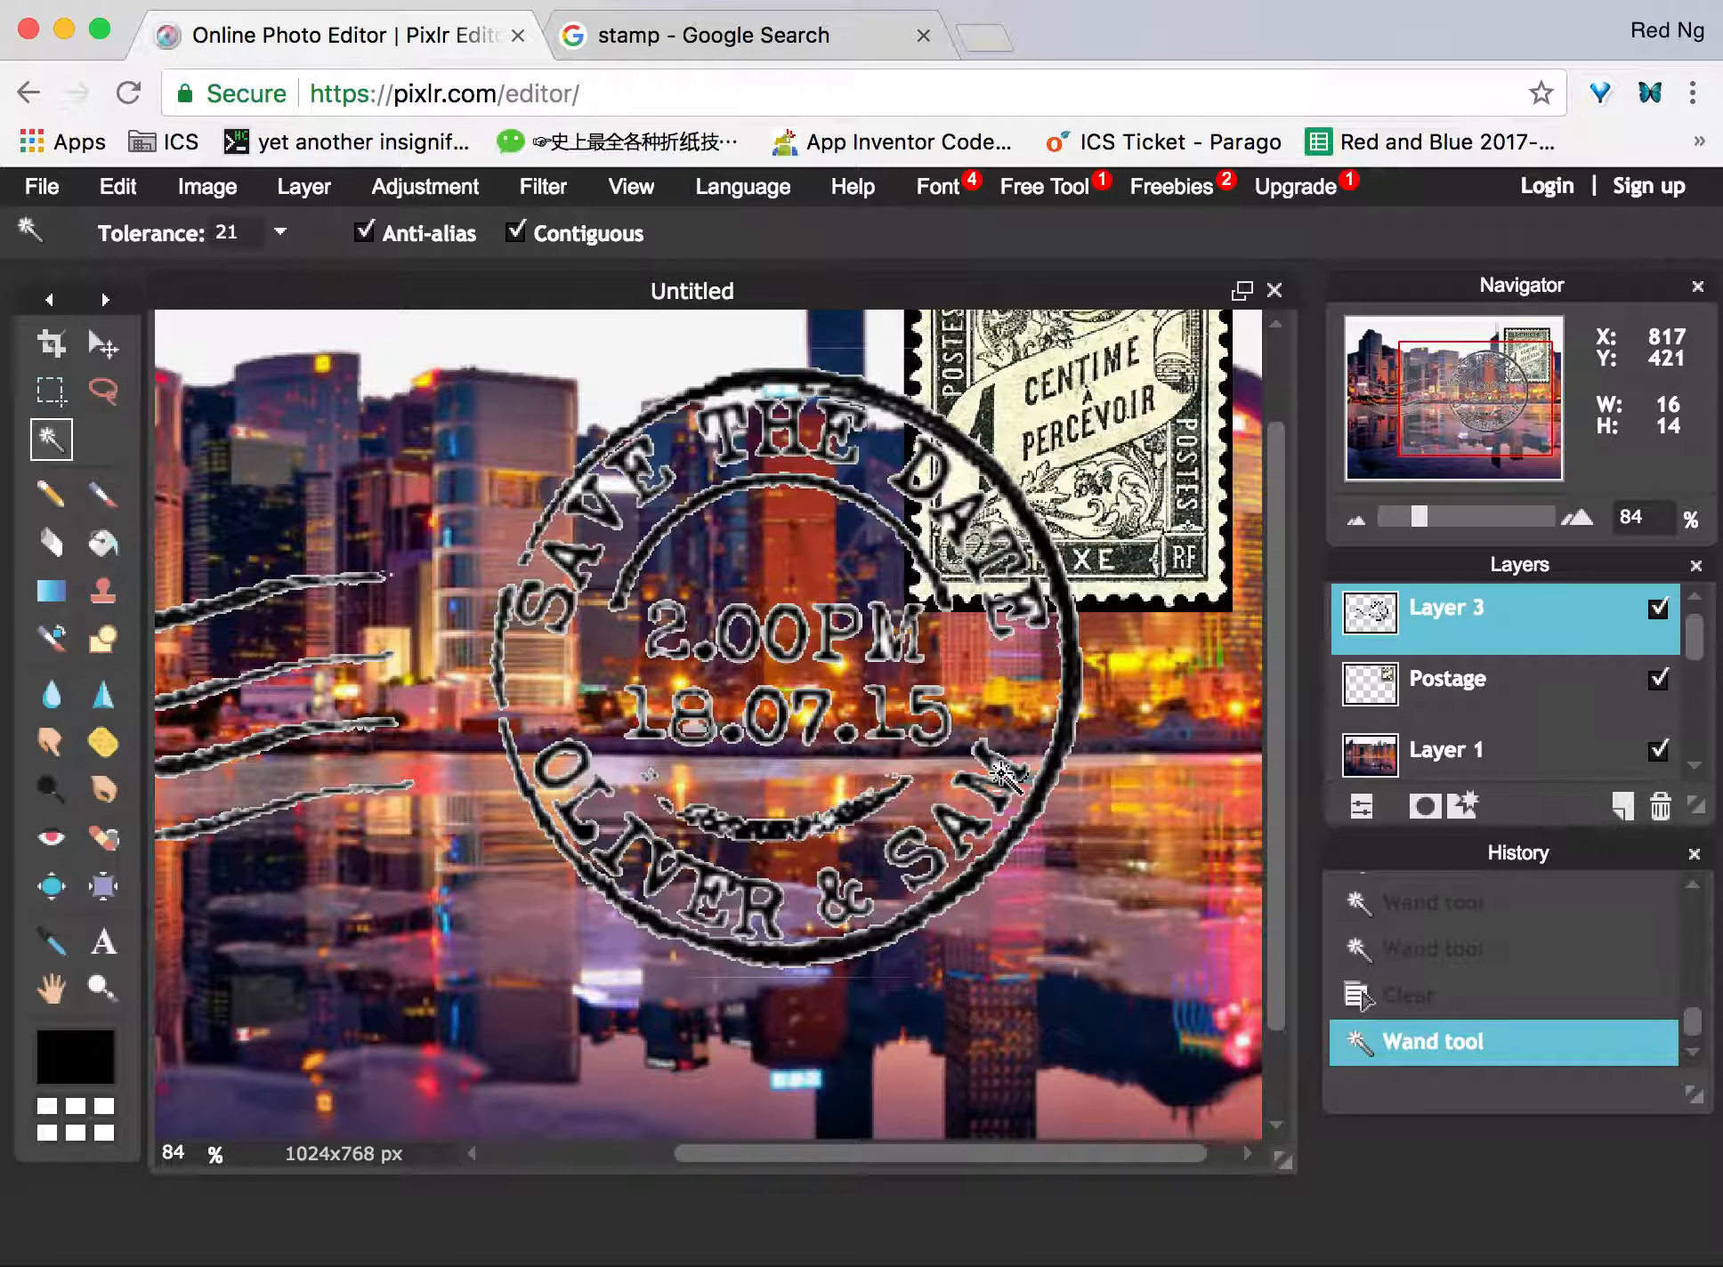
key(Delete)
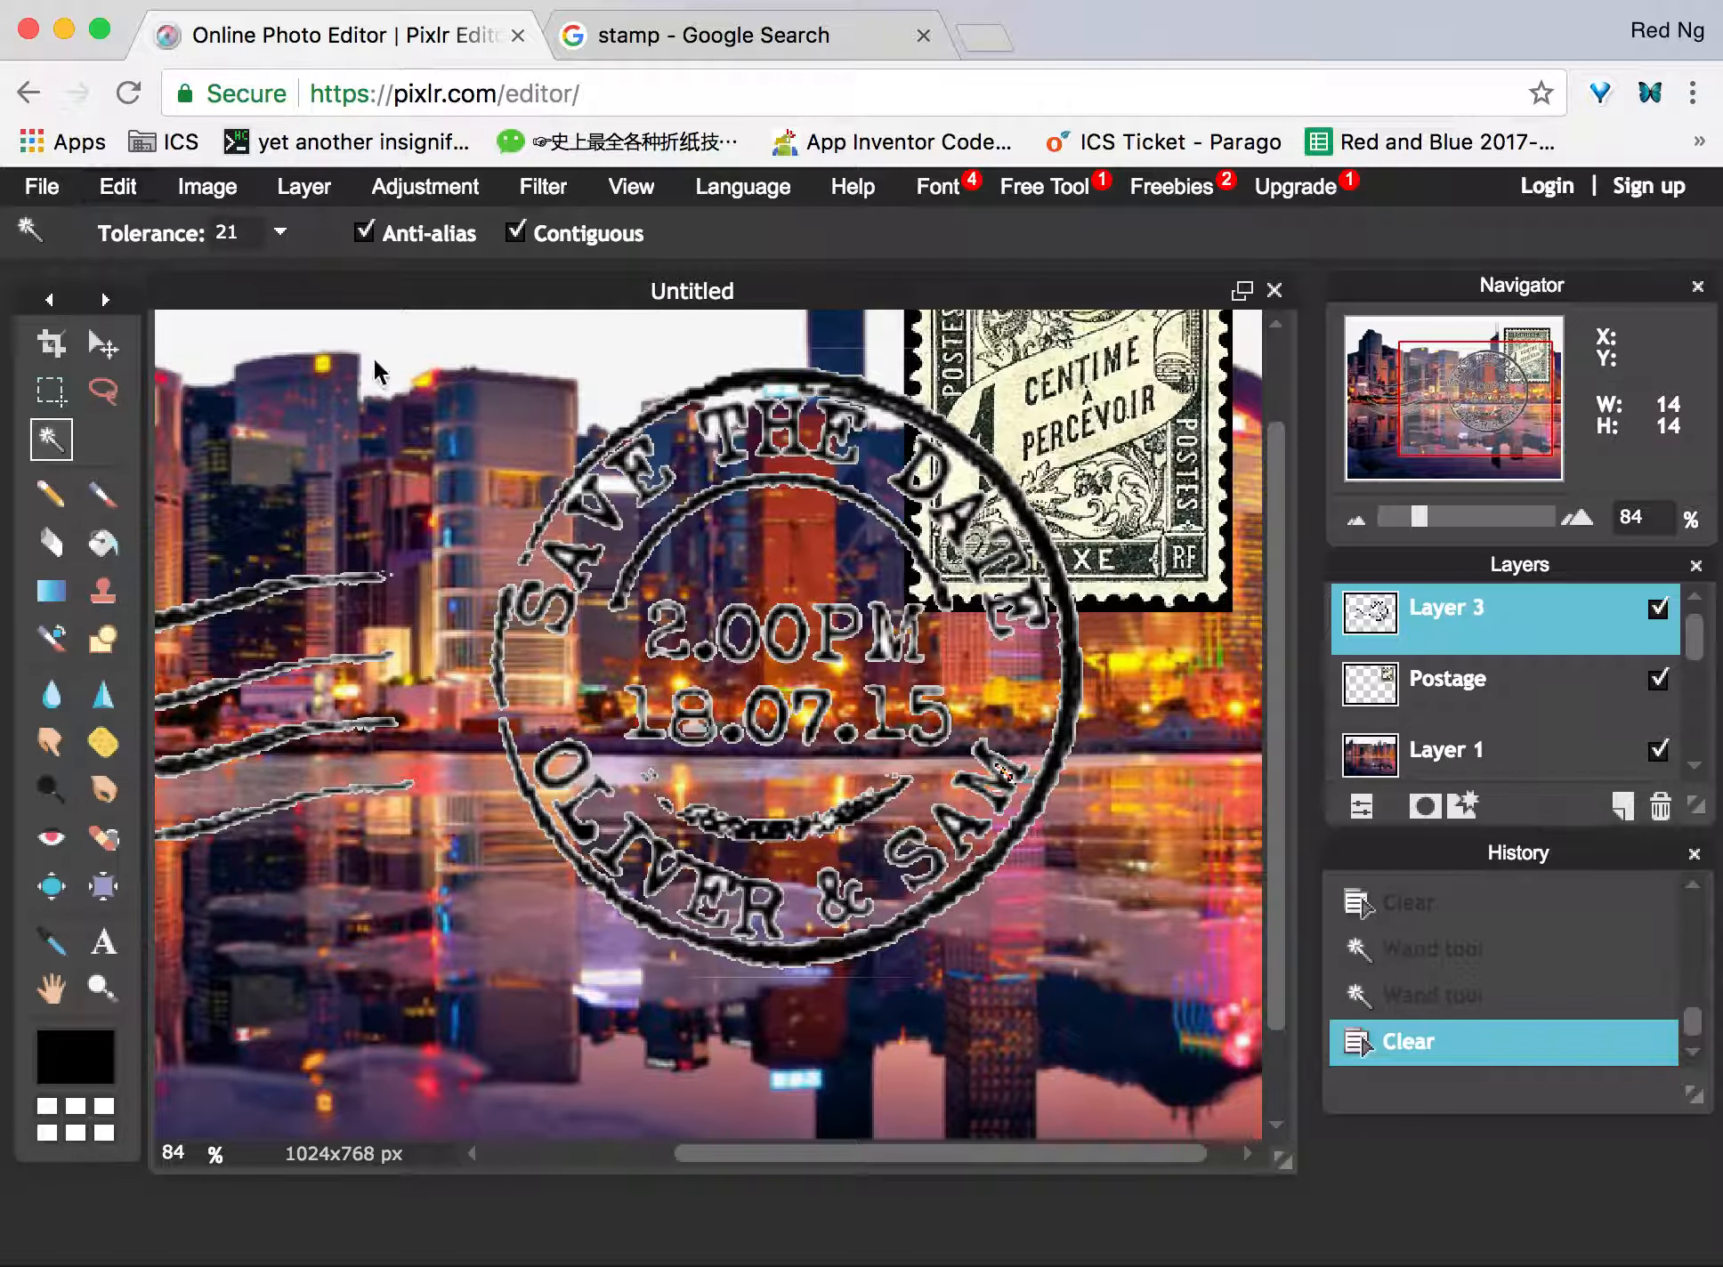
Deselect everything on the postmark layer.
click(686, 520)
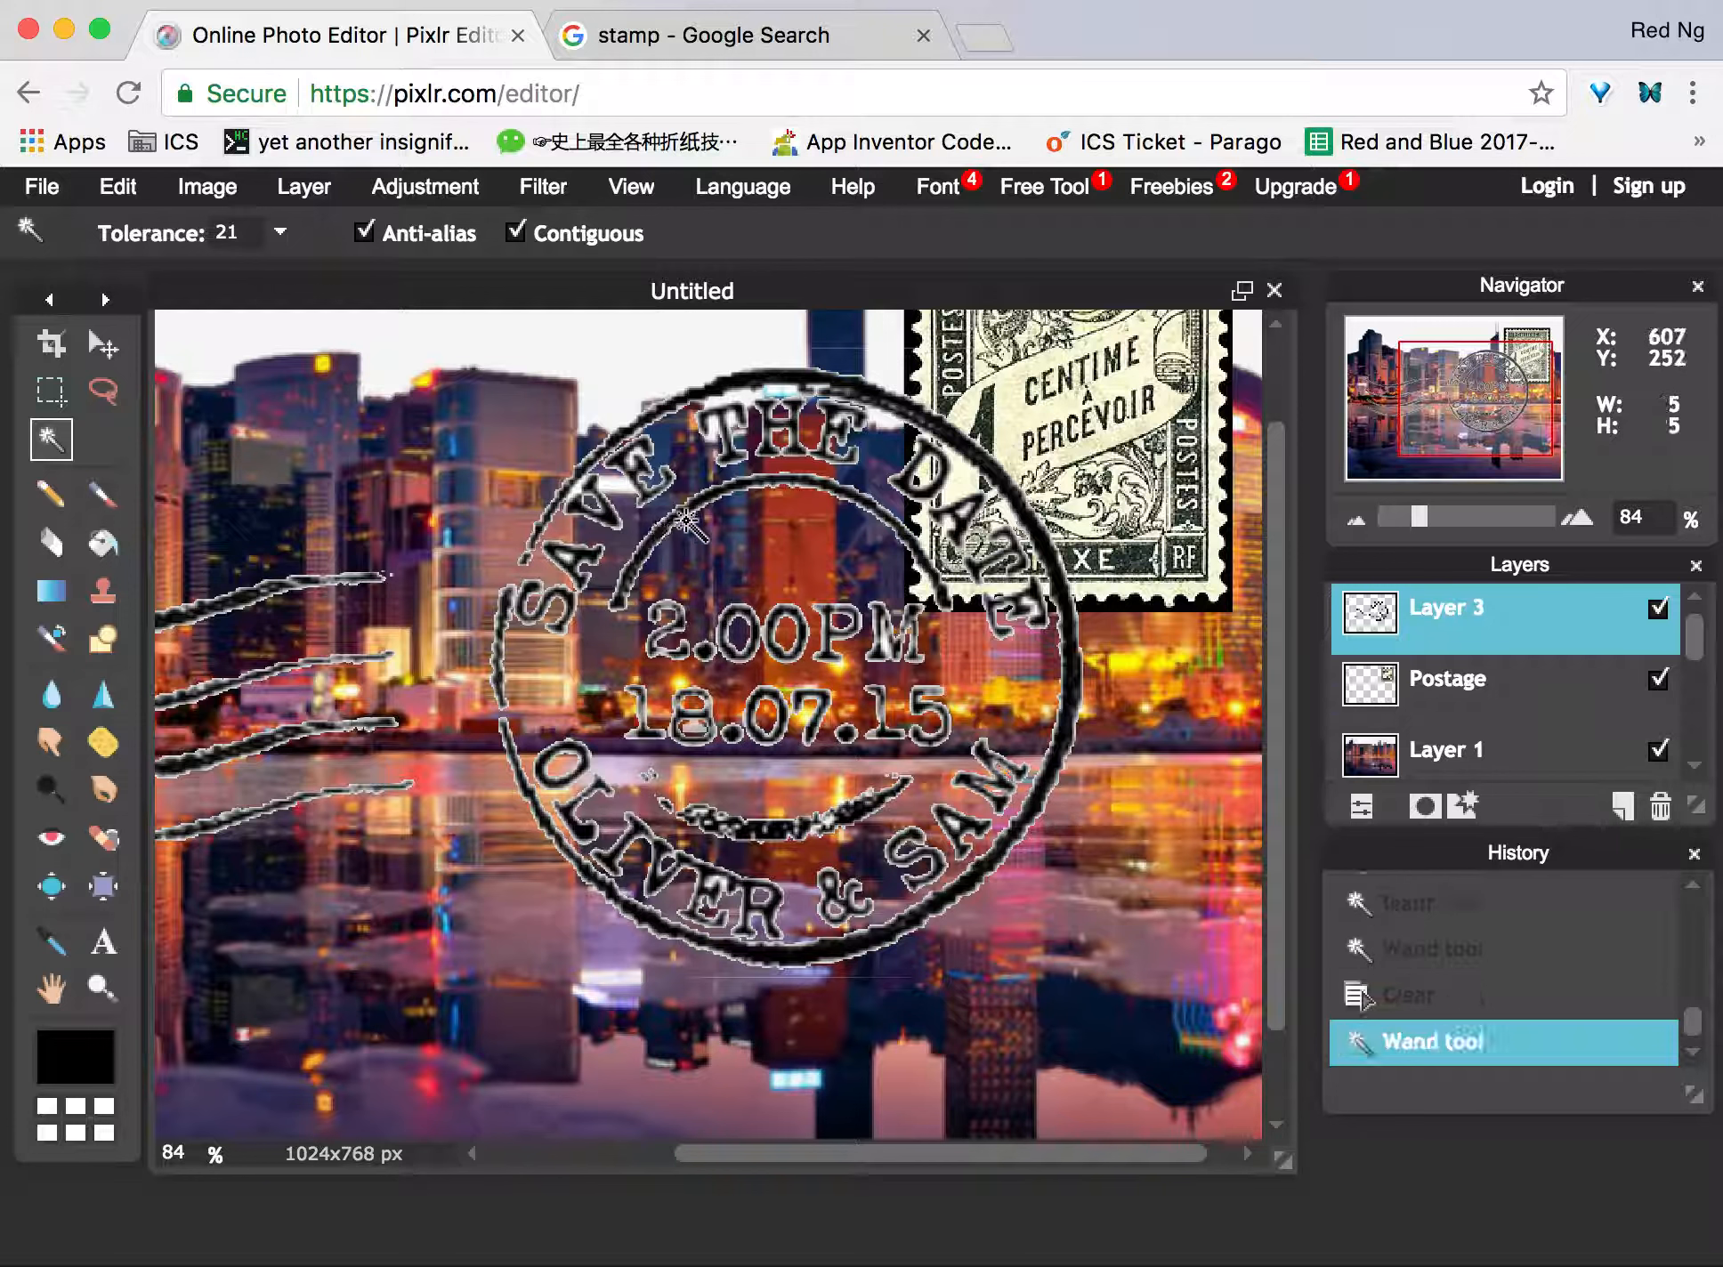
click(115, 187)
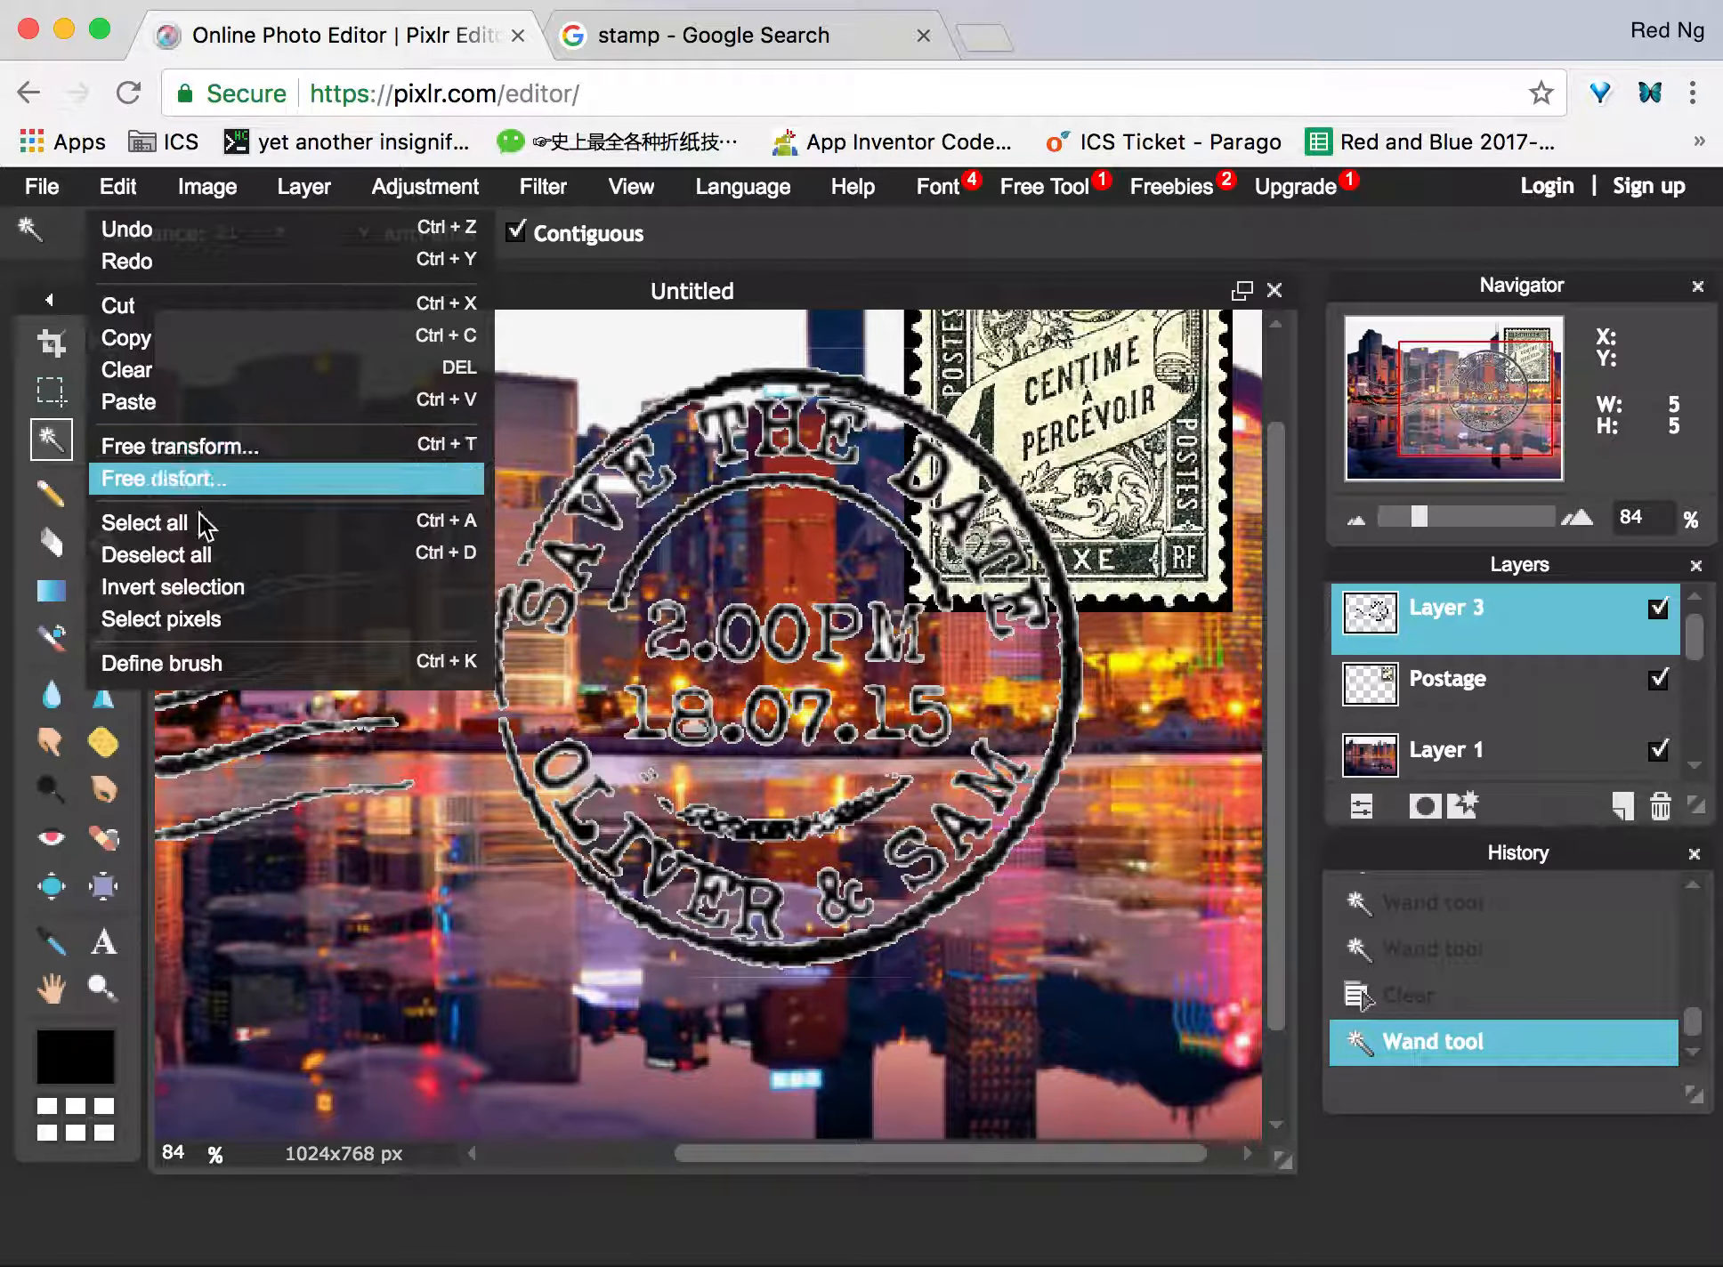
click(220, 549)
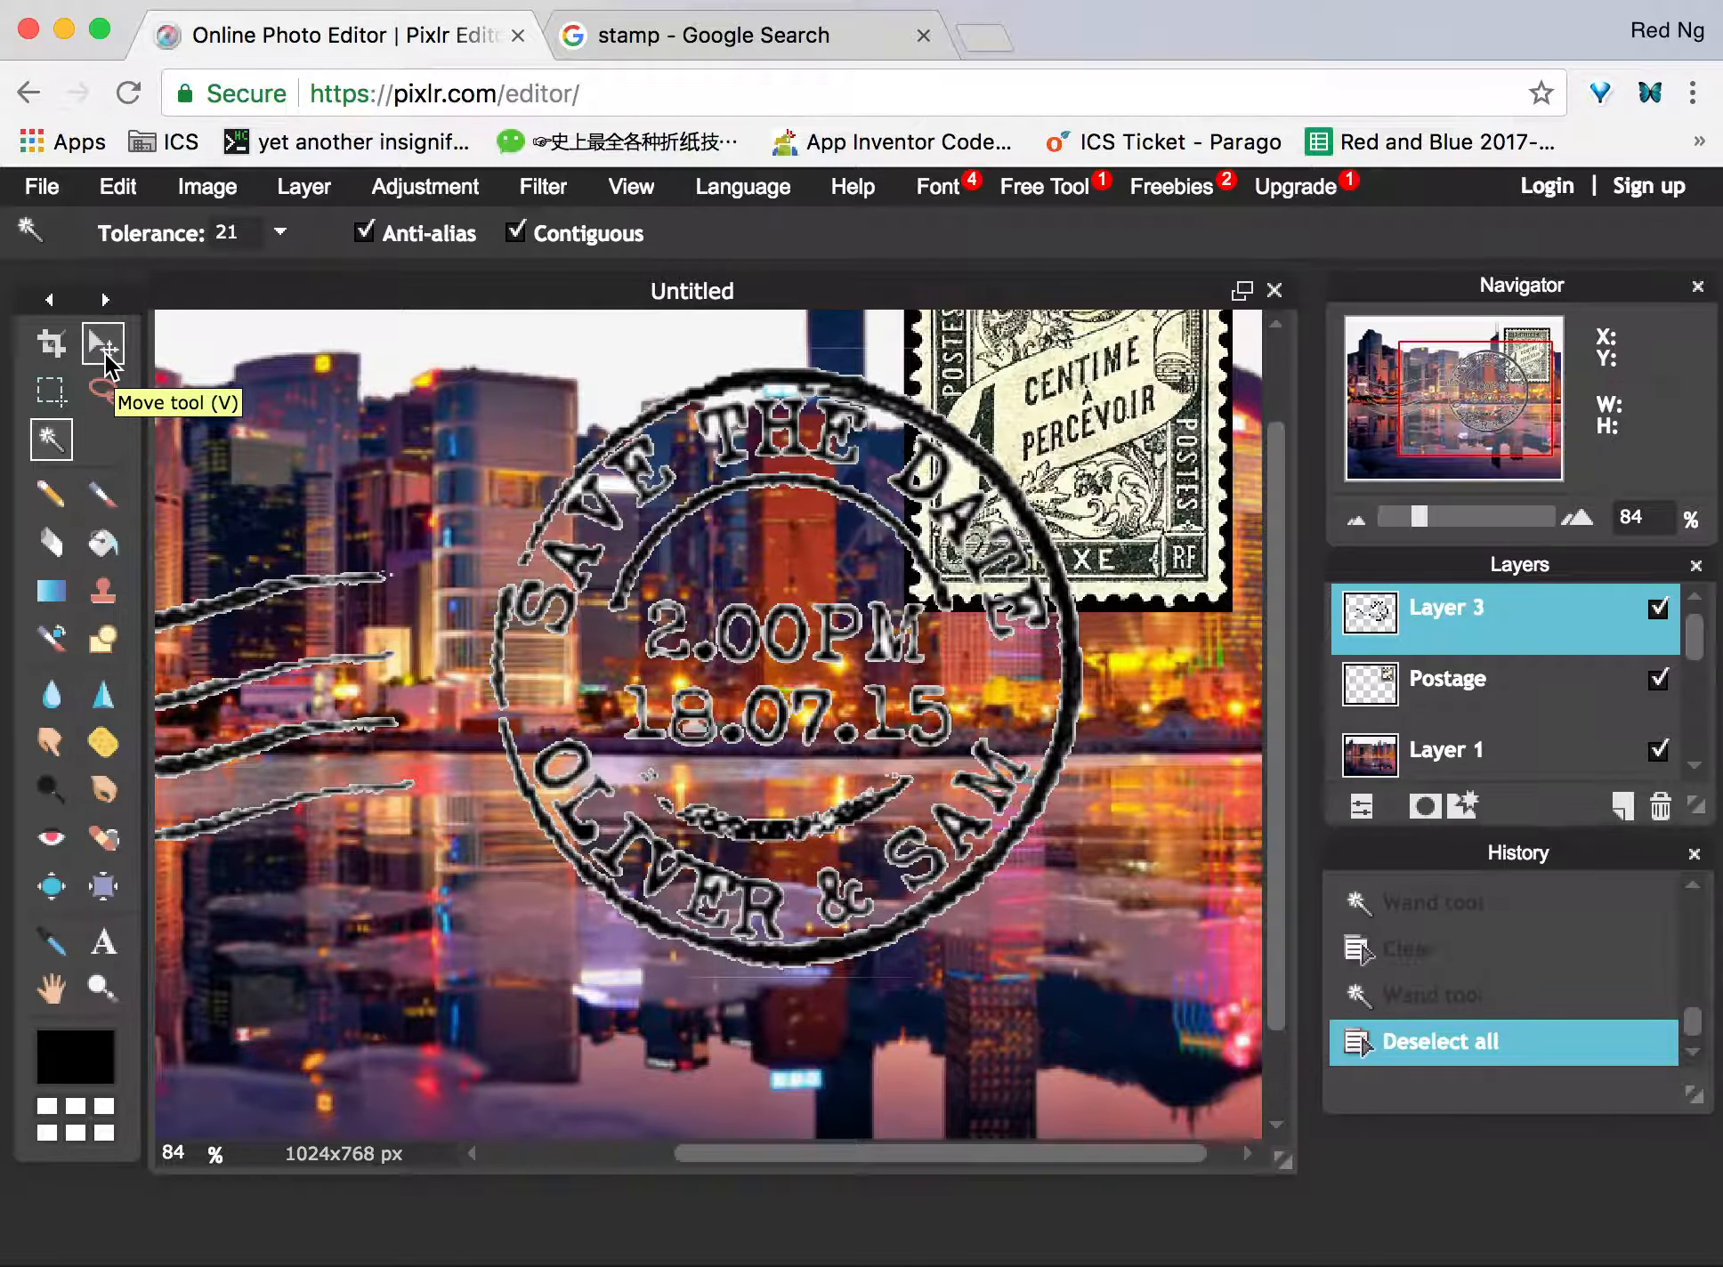
Move the postmark up and to the right so its circle overlaps the postage stamp.
click(103, 349)
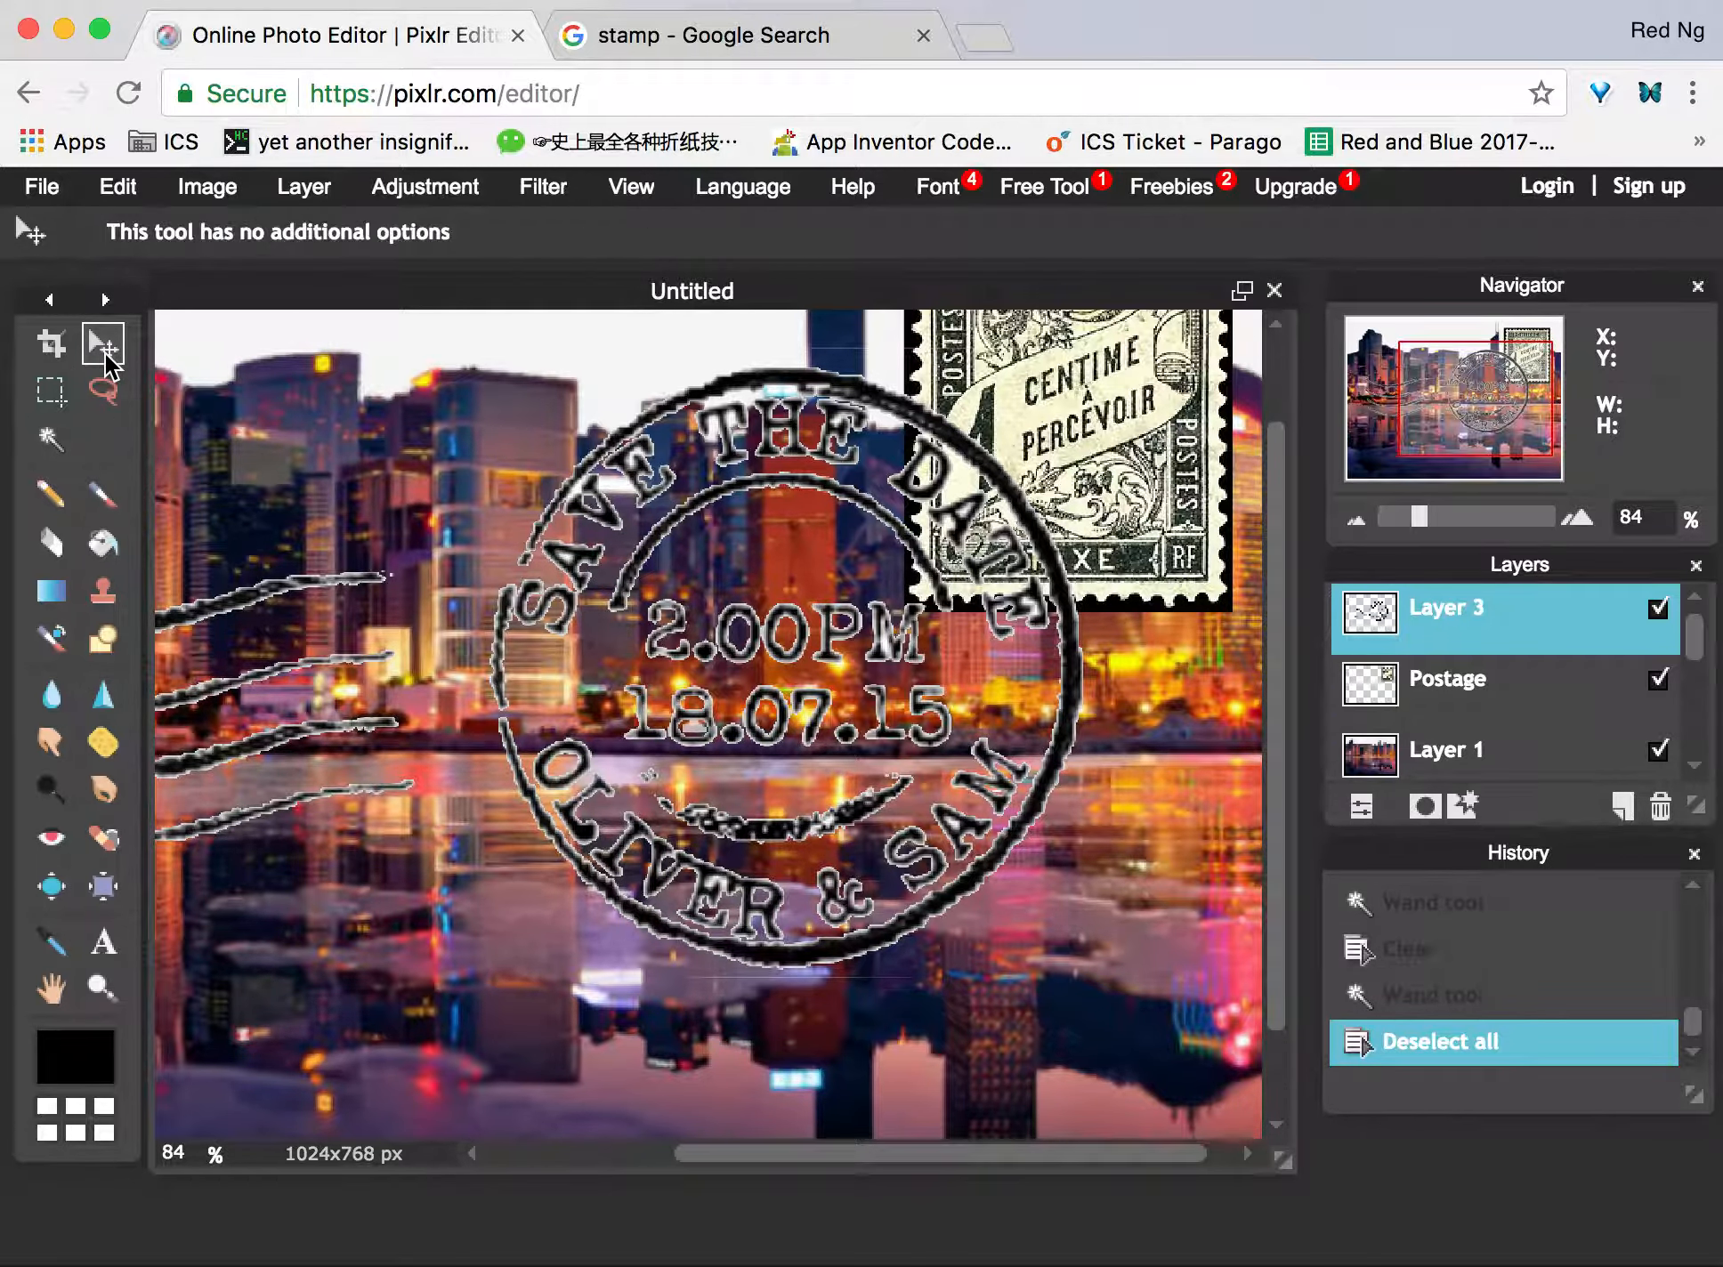
click(103, 988)
right_click(418, 685)
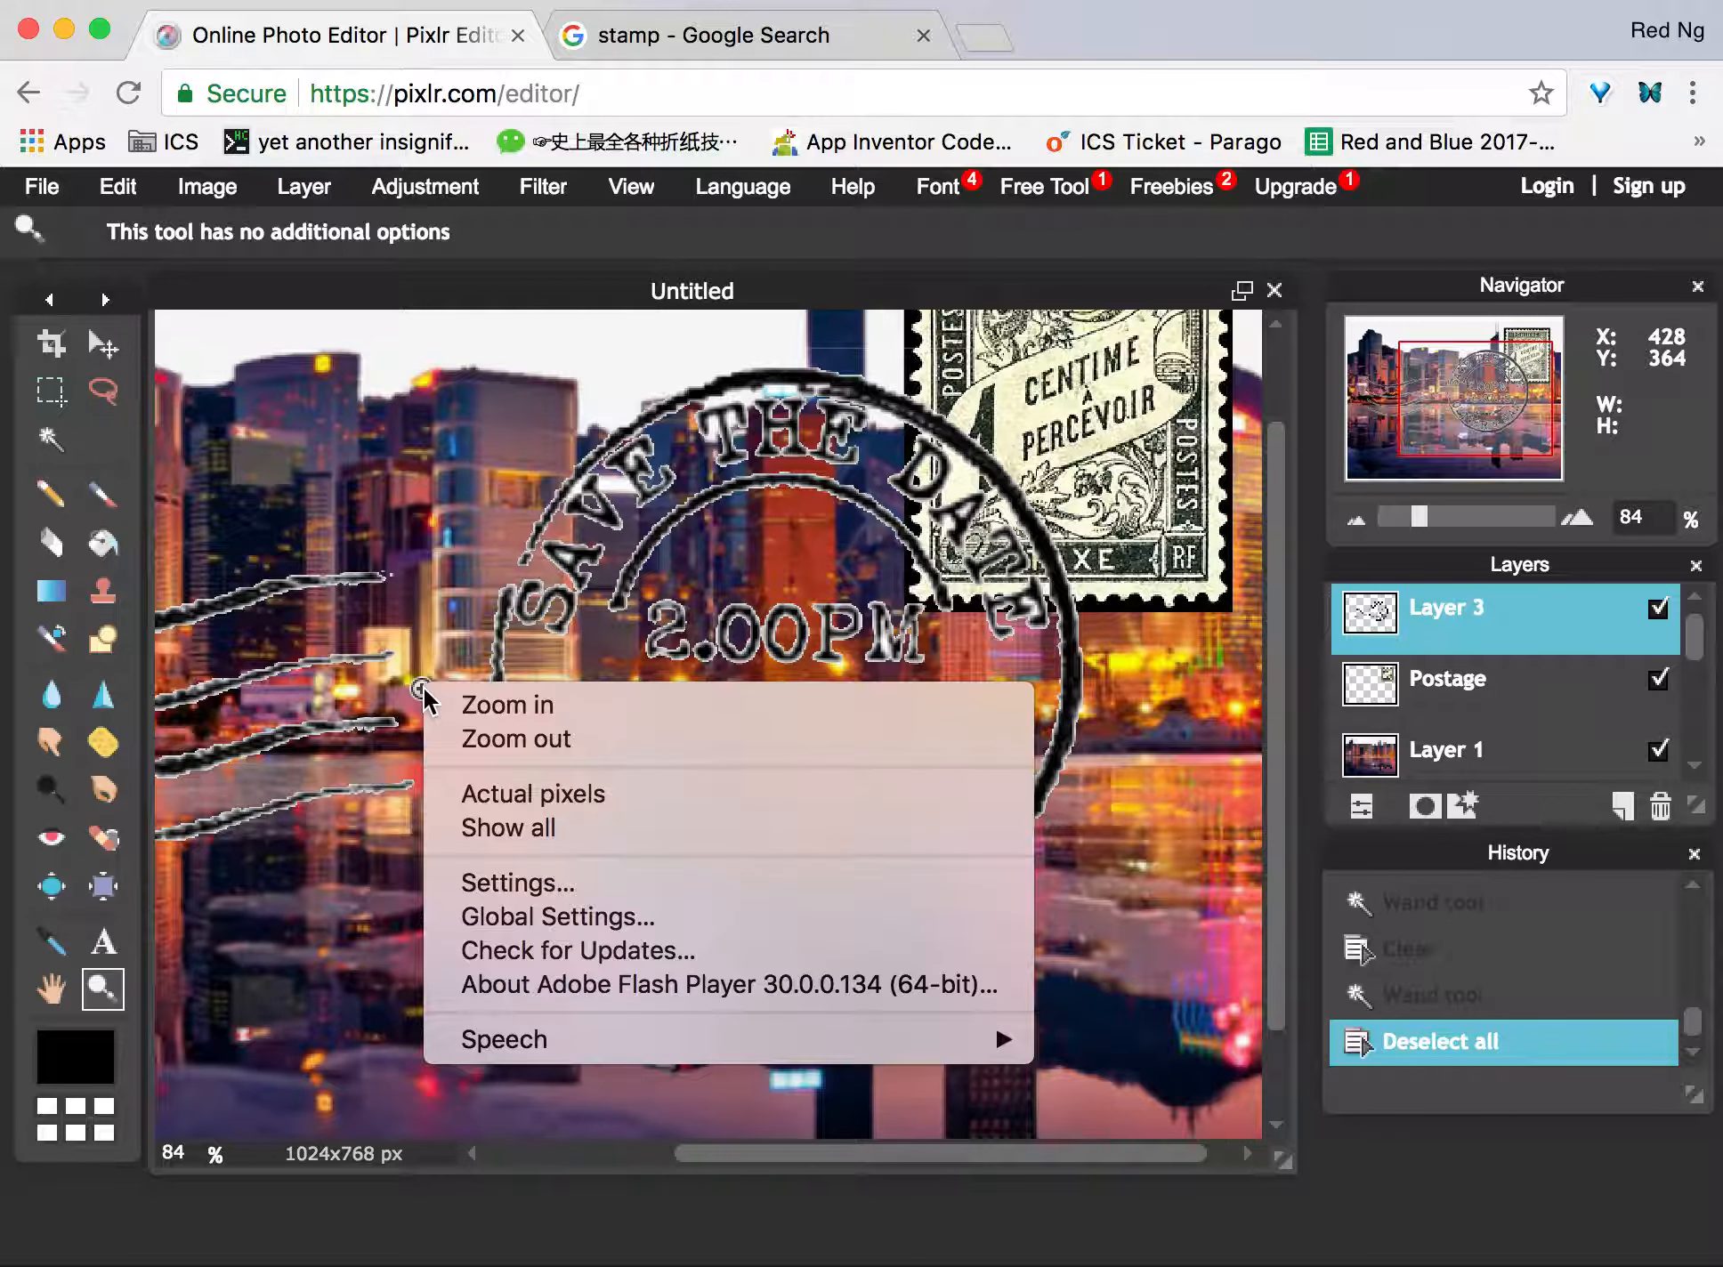
click(522, 794)
right_click(532, 687)
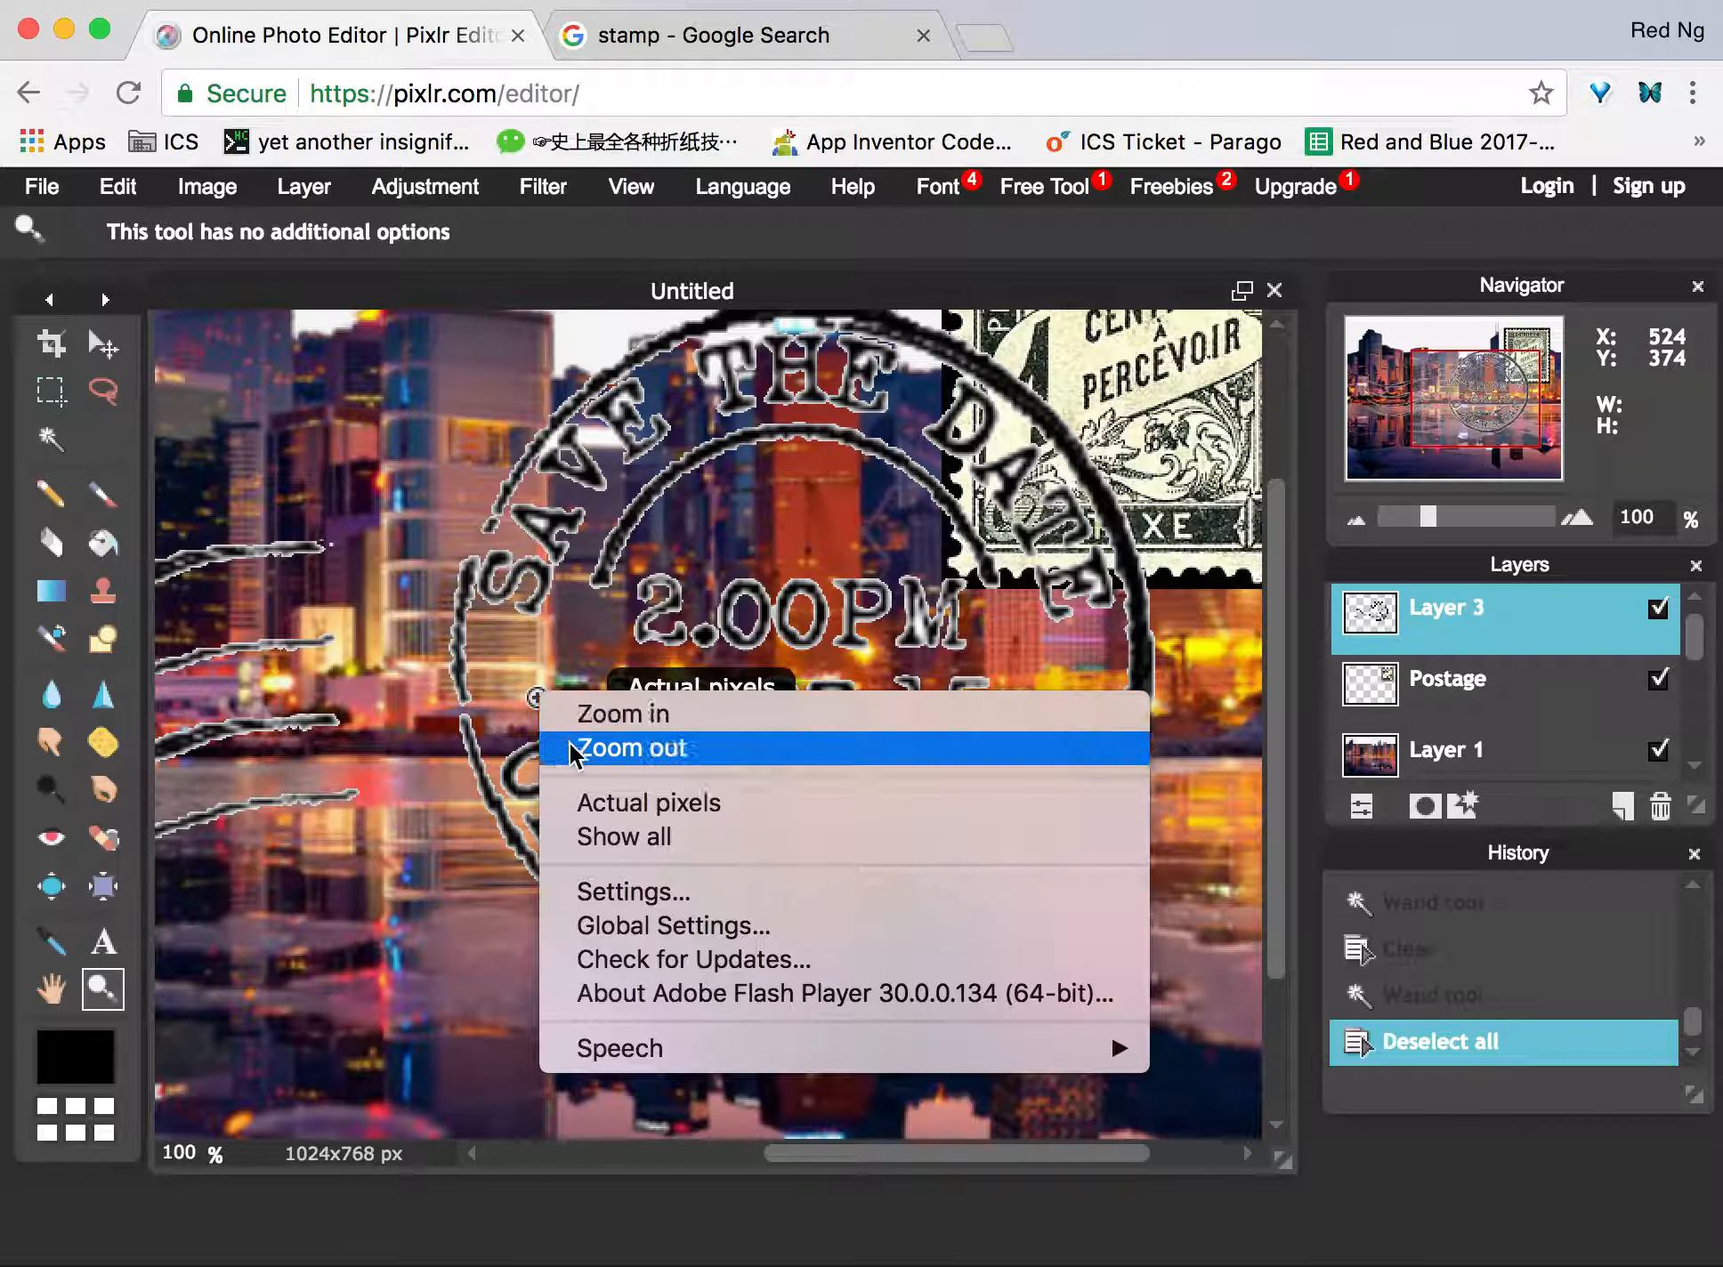
click(588, 746)
right_click(532, 692)
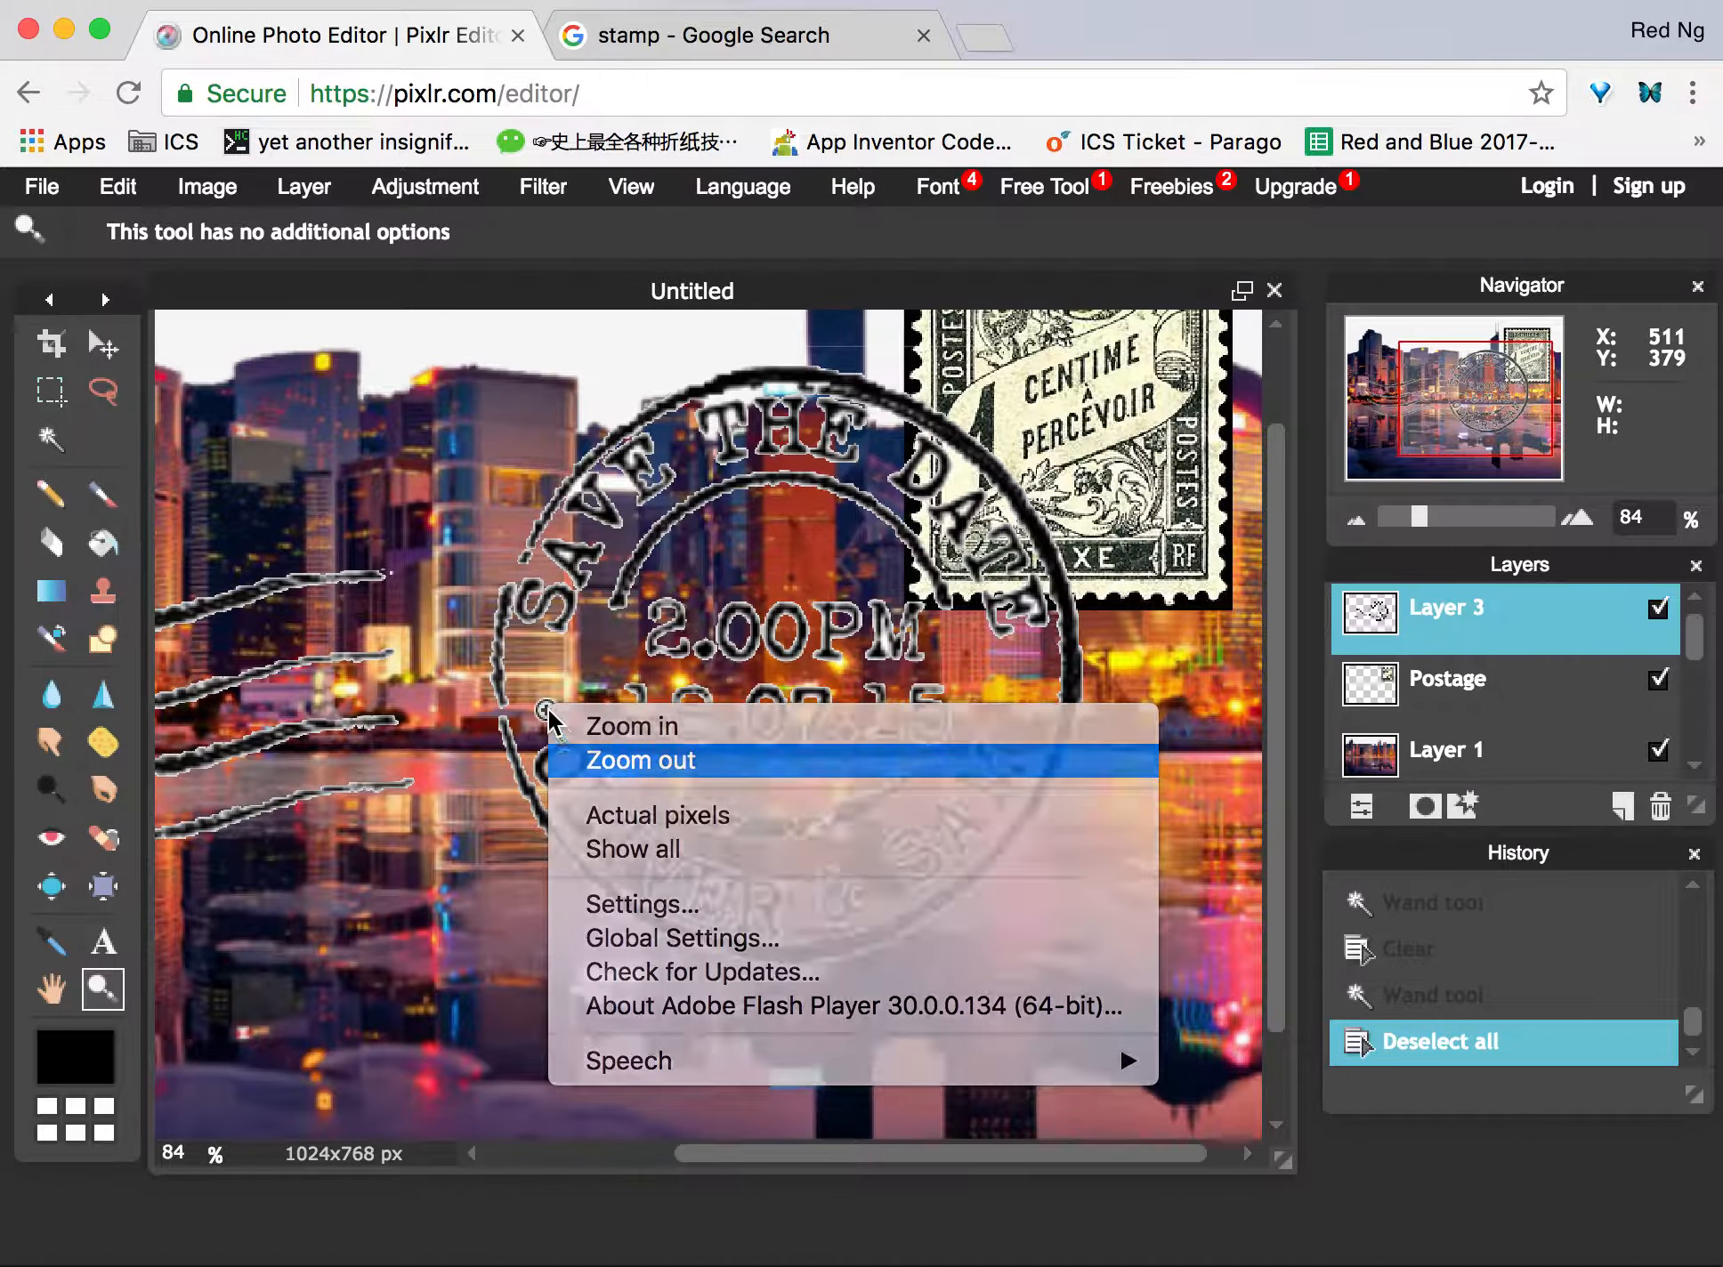
click(587, 752)
right_click(527, 678)
click(567, 739)
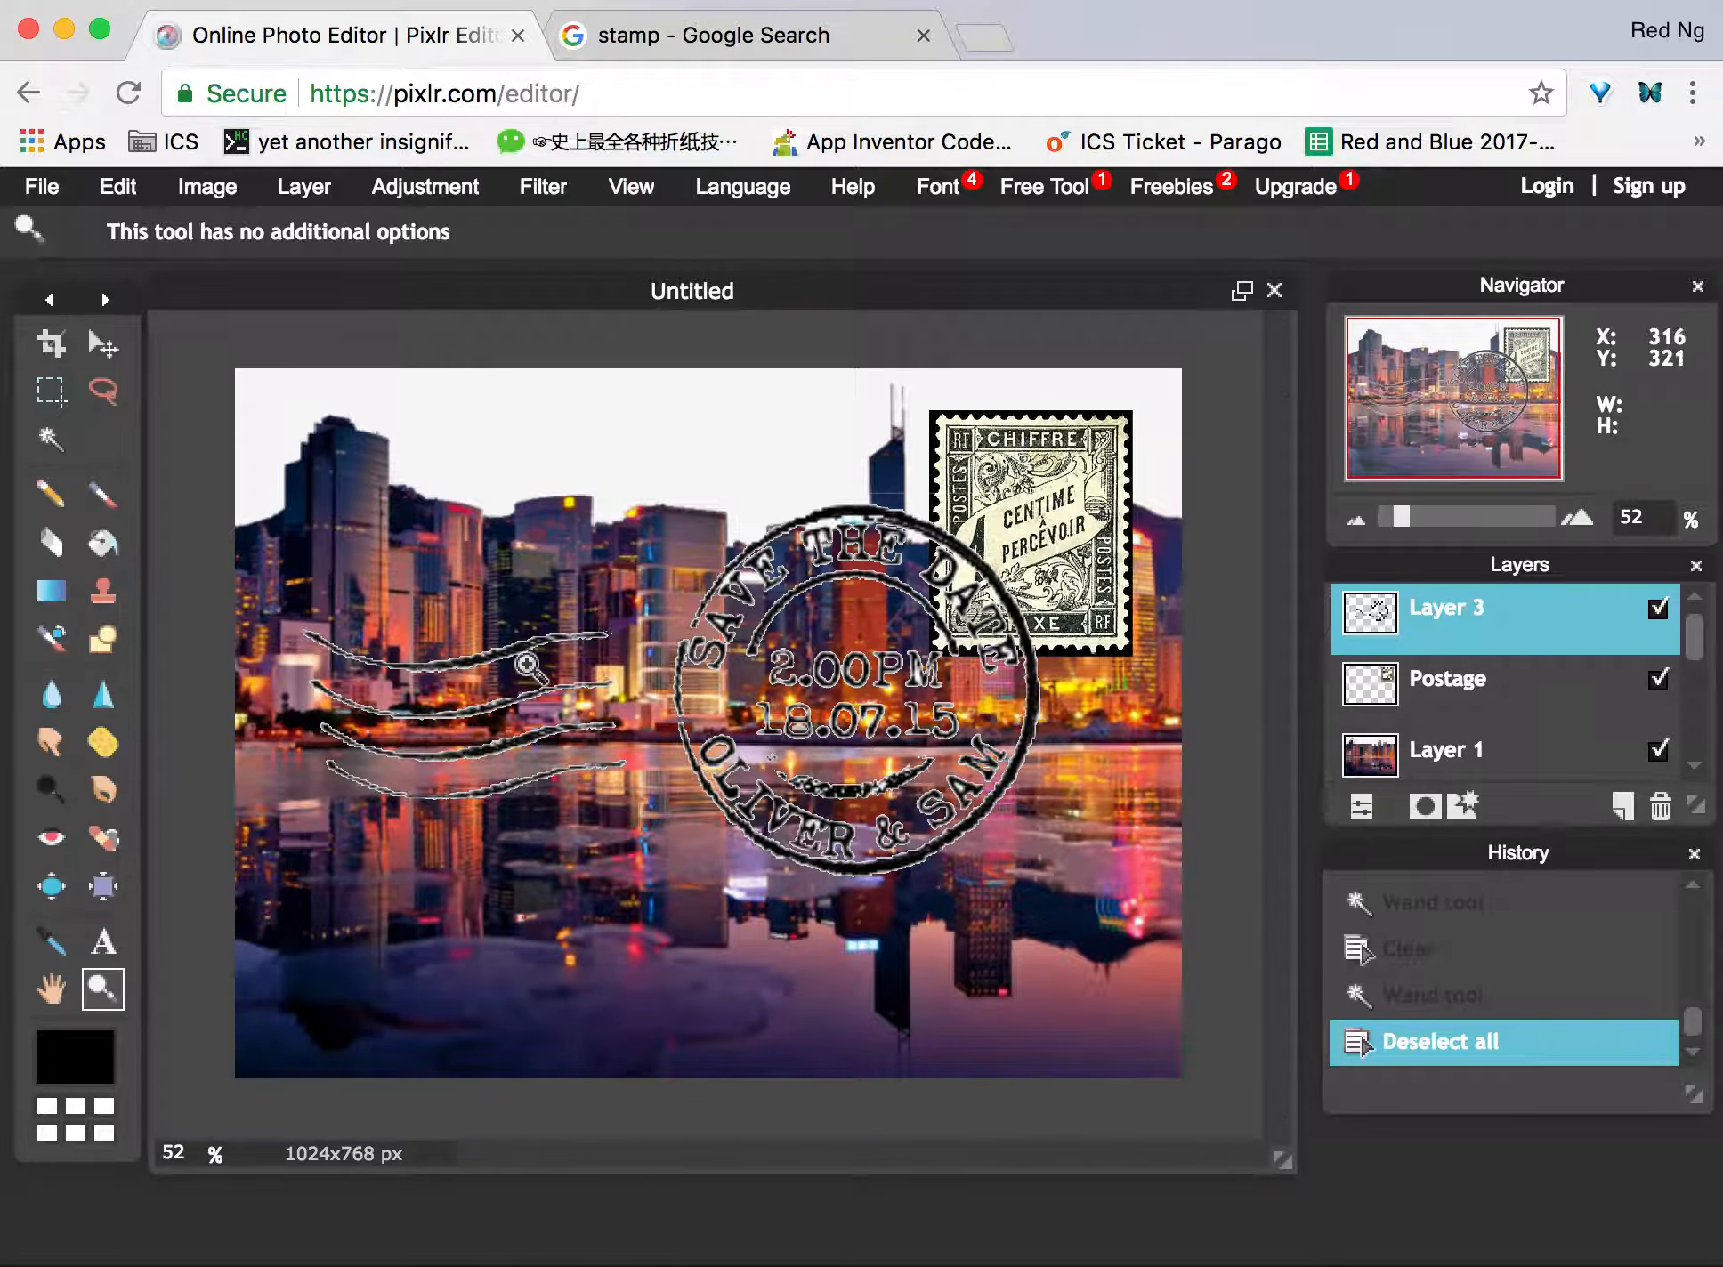
click(100, 351)
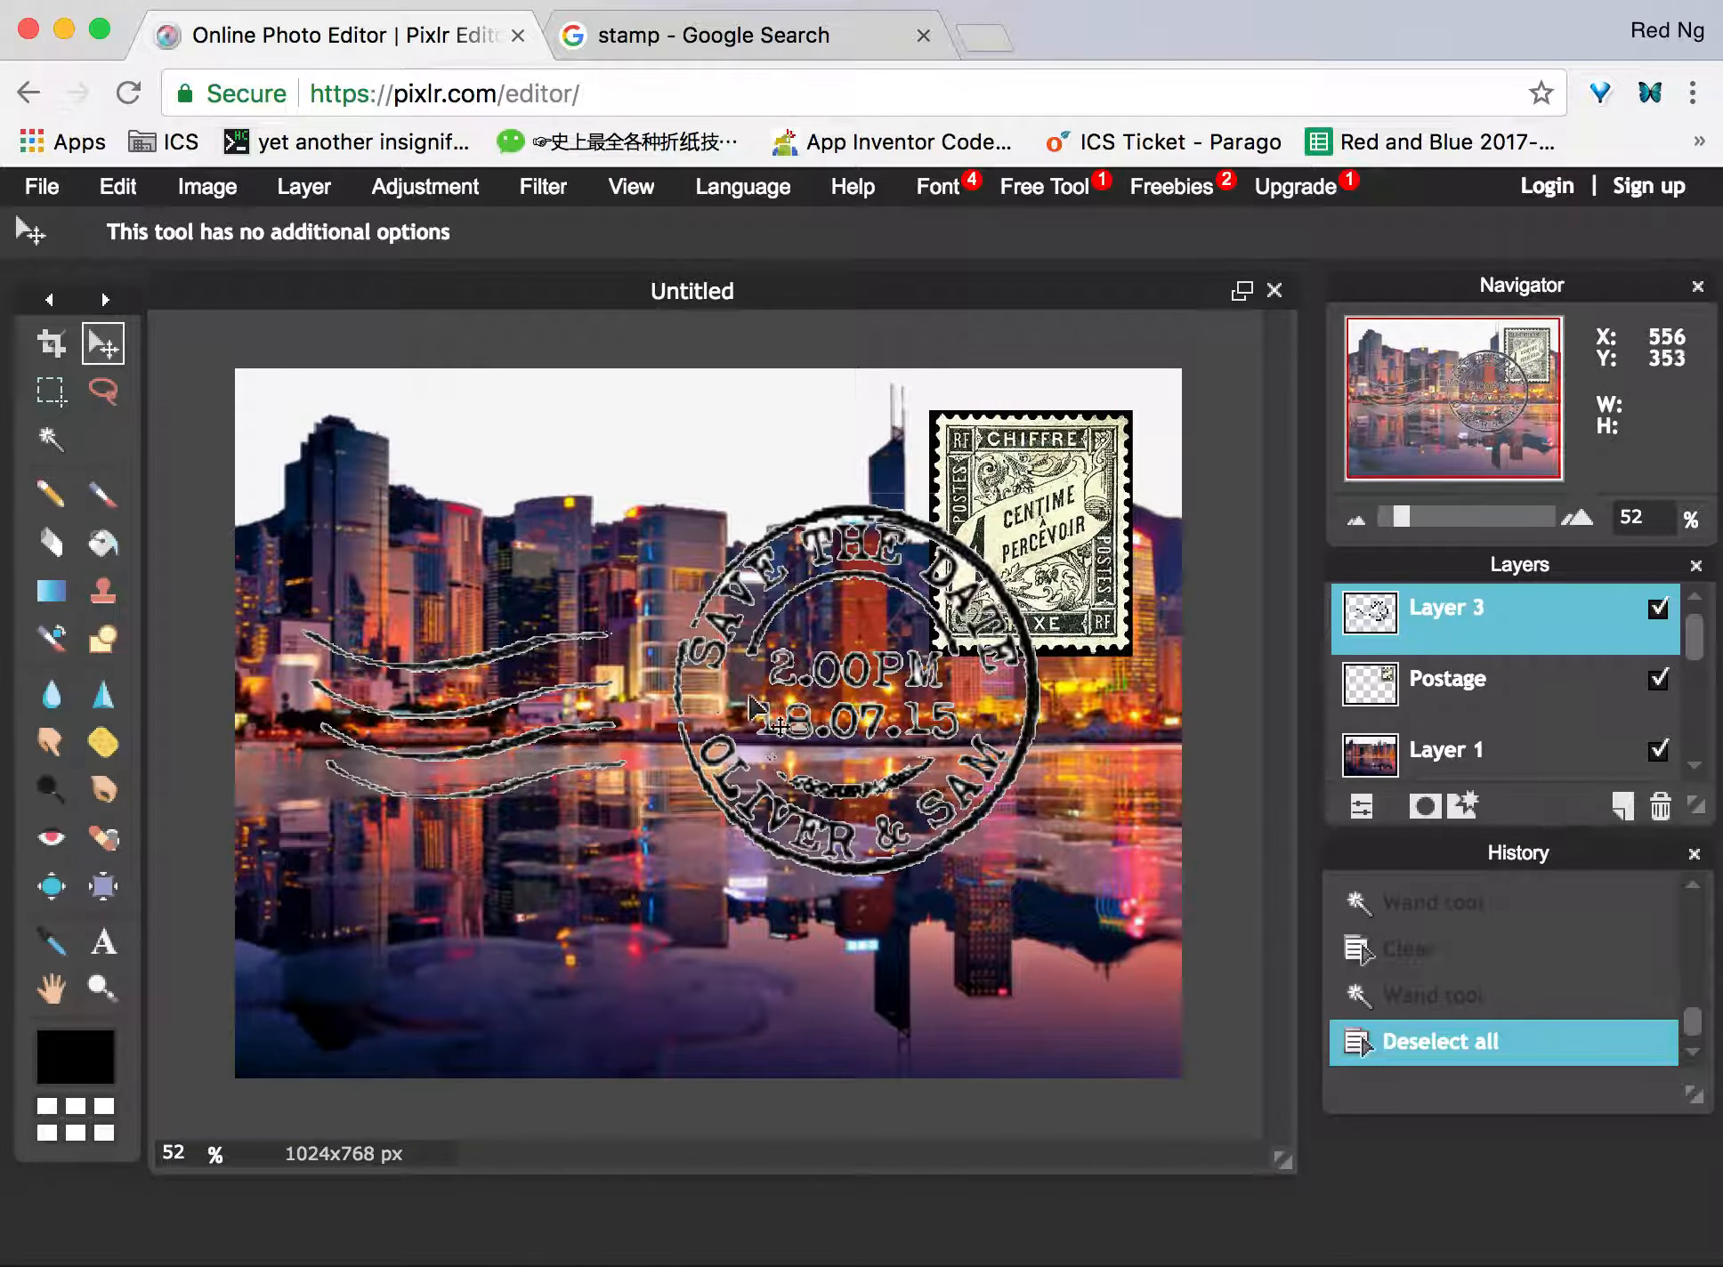
mouse_move(750, 695)
mouse_down()
mouse_move(831, 598)
mouse_move(697, 625)
mouse_move(783, 601)
mouse_move(798, 510)
mouse_move(811, 614)
mouse_up()
Shrink the postmark to about half its size with Free transform, apply it, and move the postmark over the postage stamp's left edge.
click(105, 185)
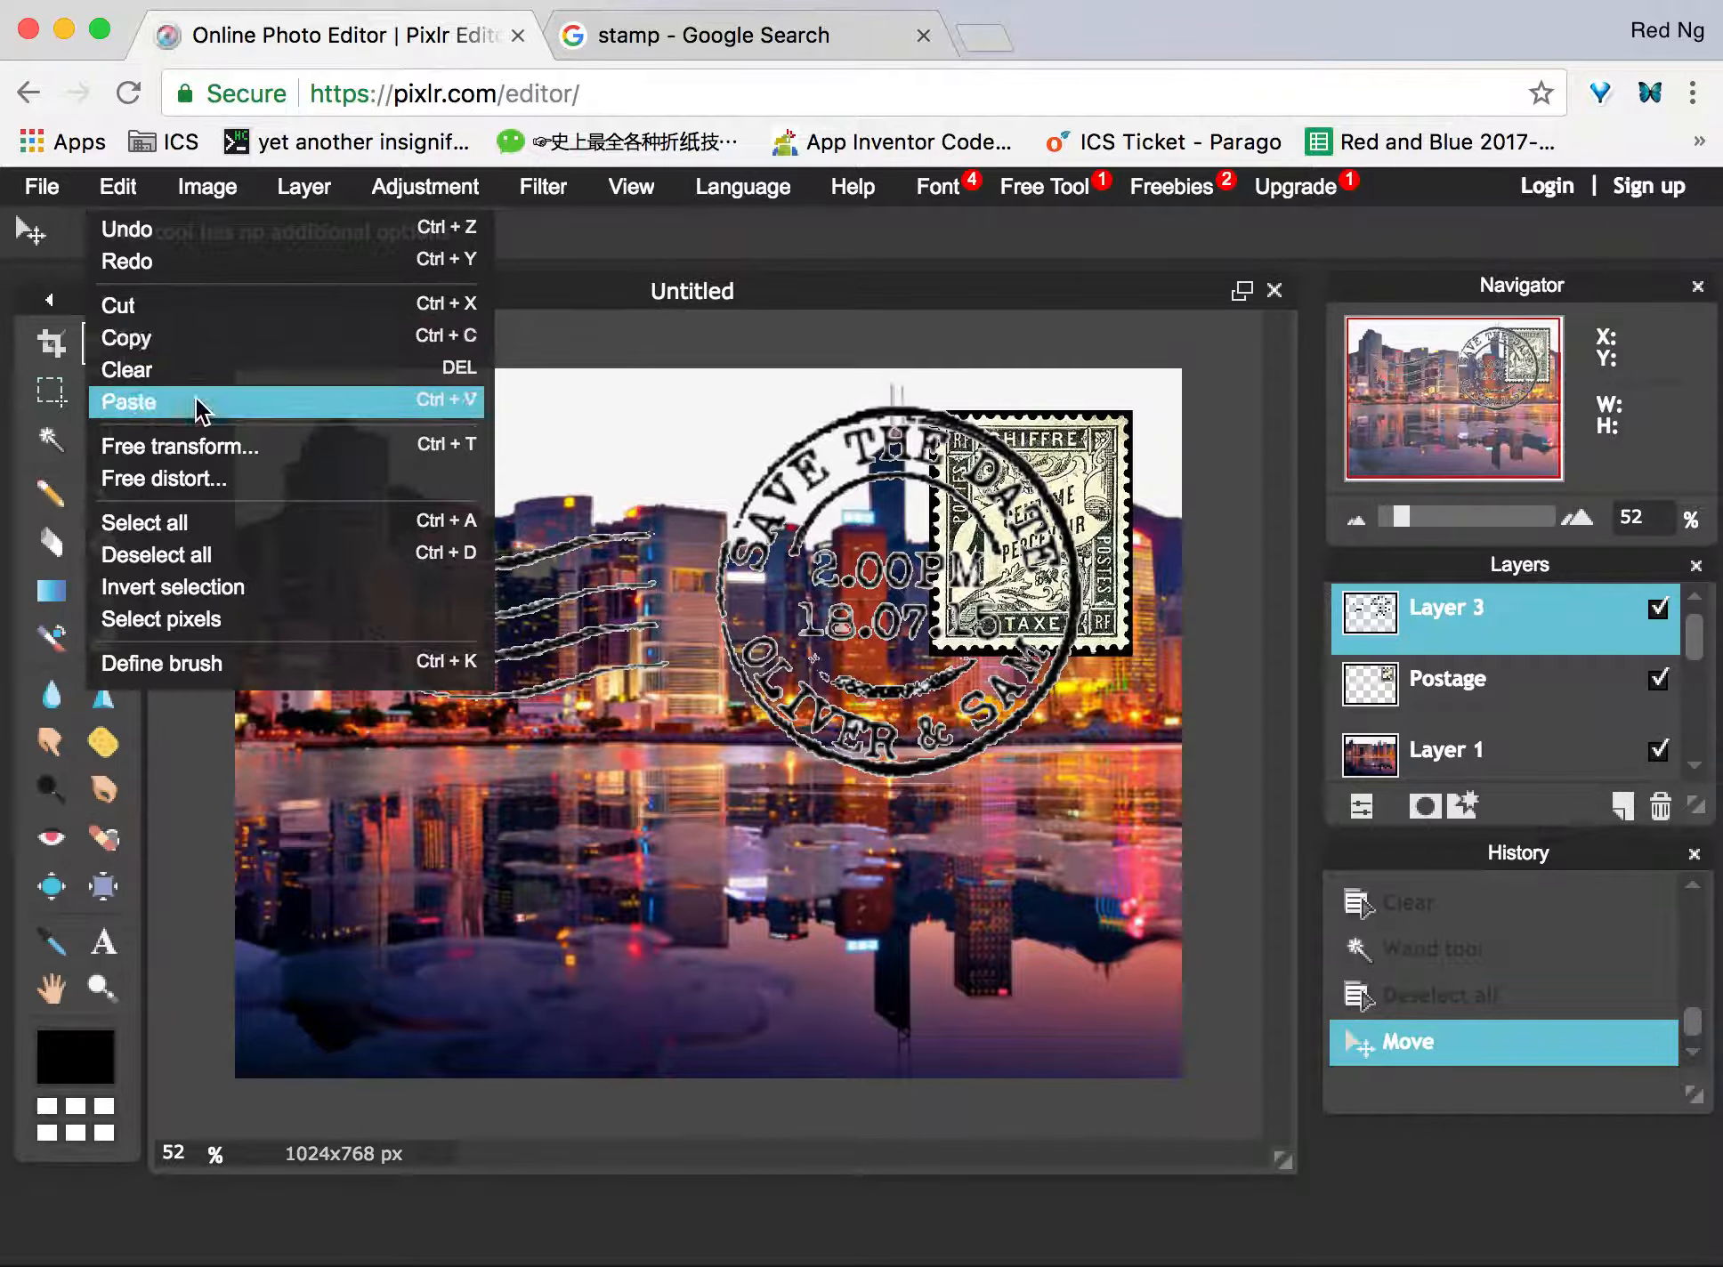
click(199, 444)
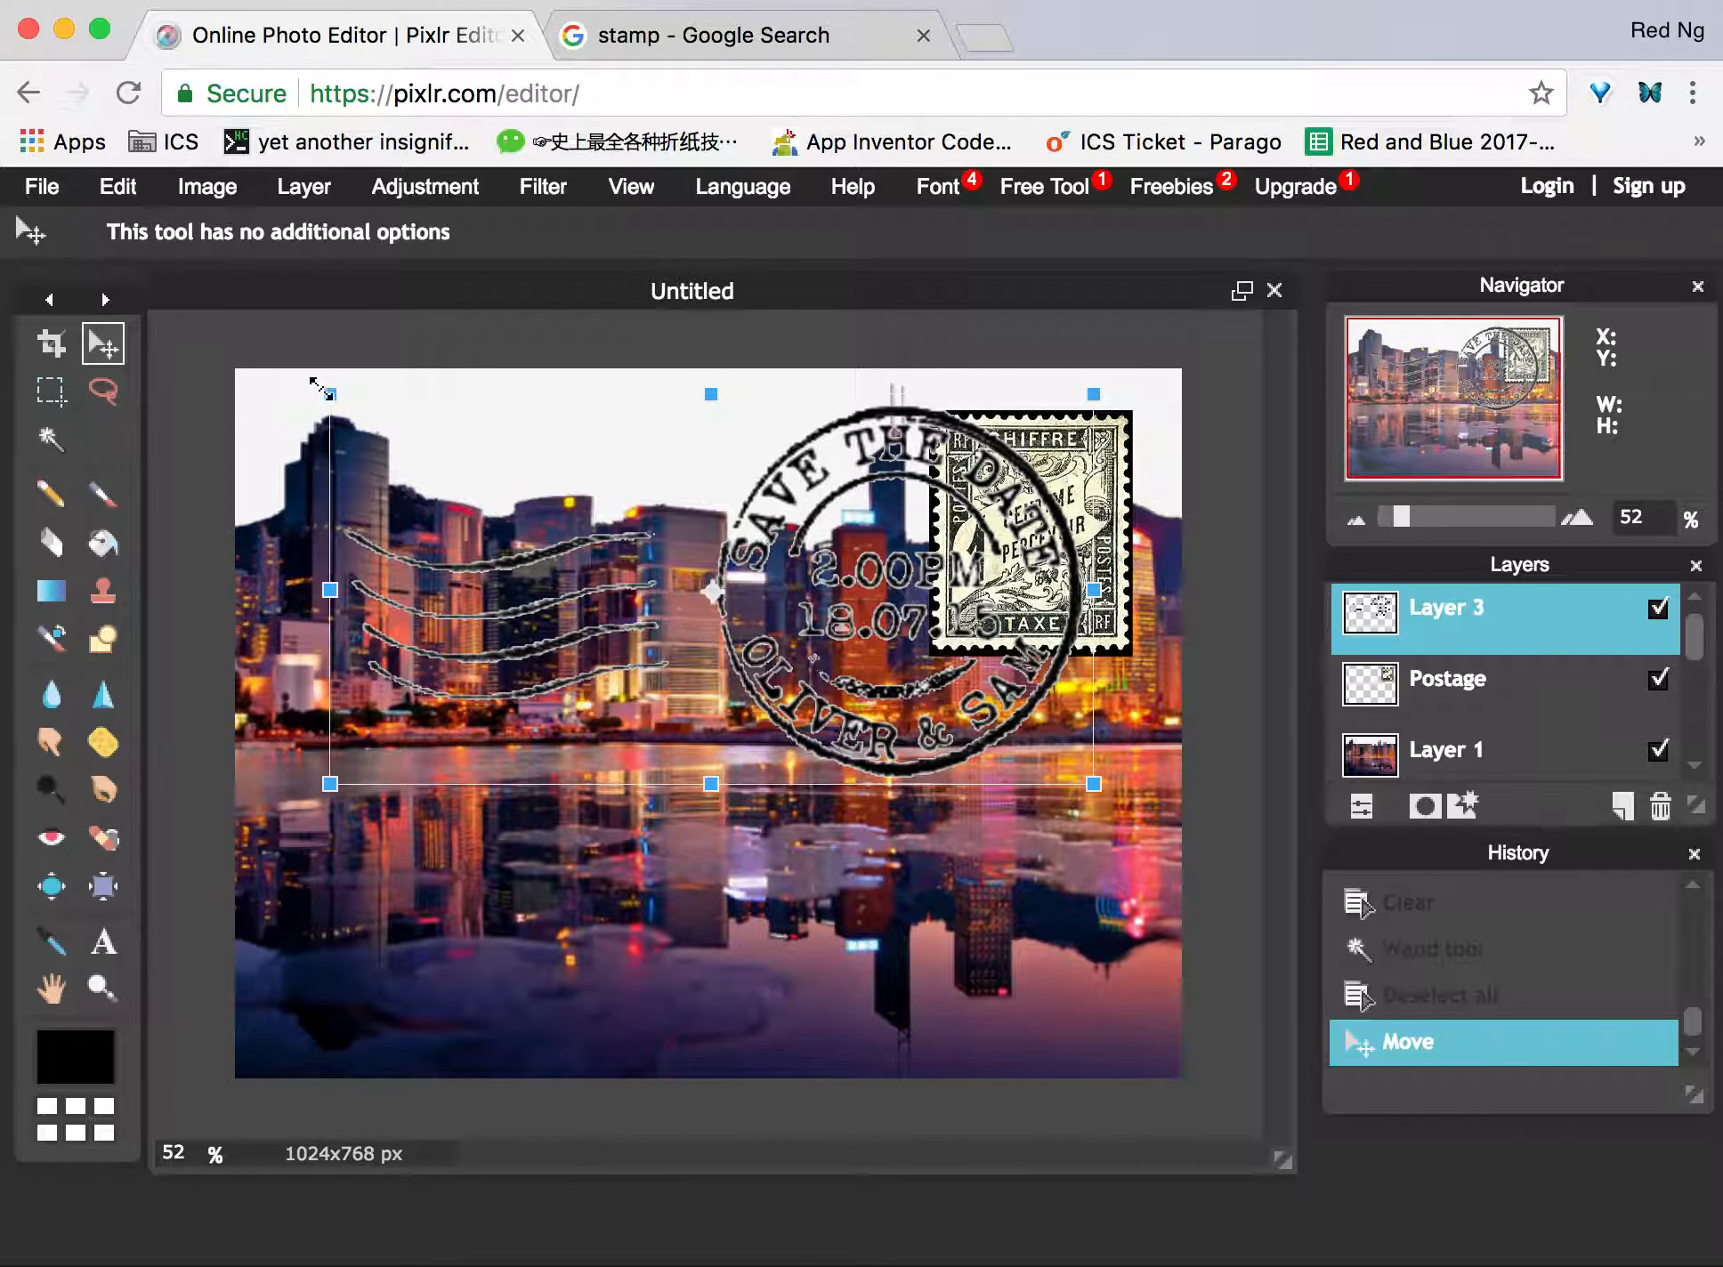
drag(320, 389, 422, 488)
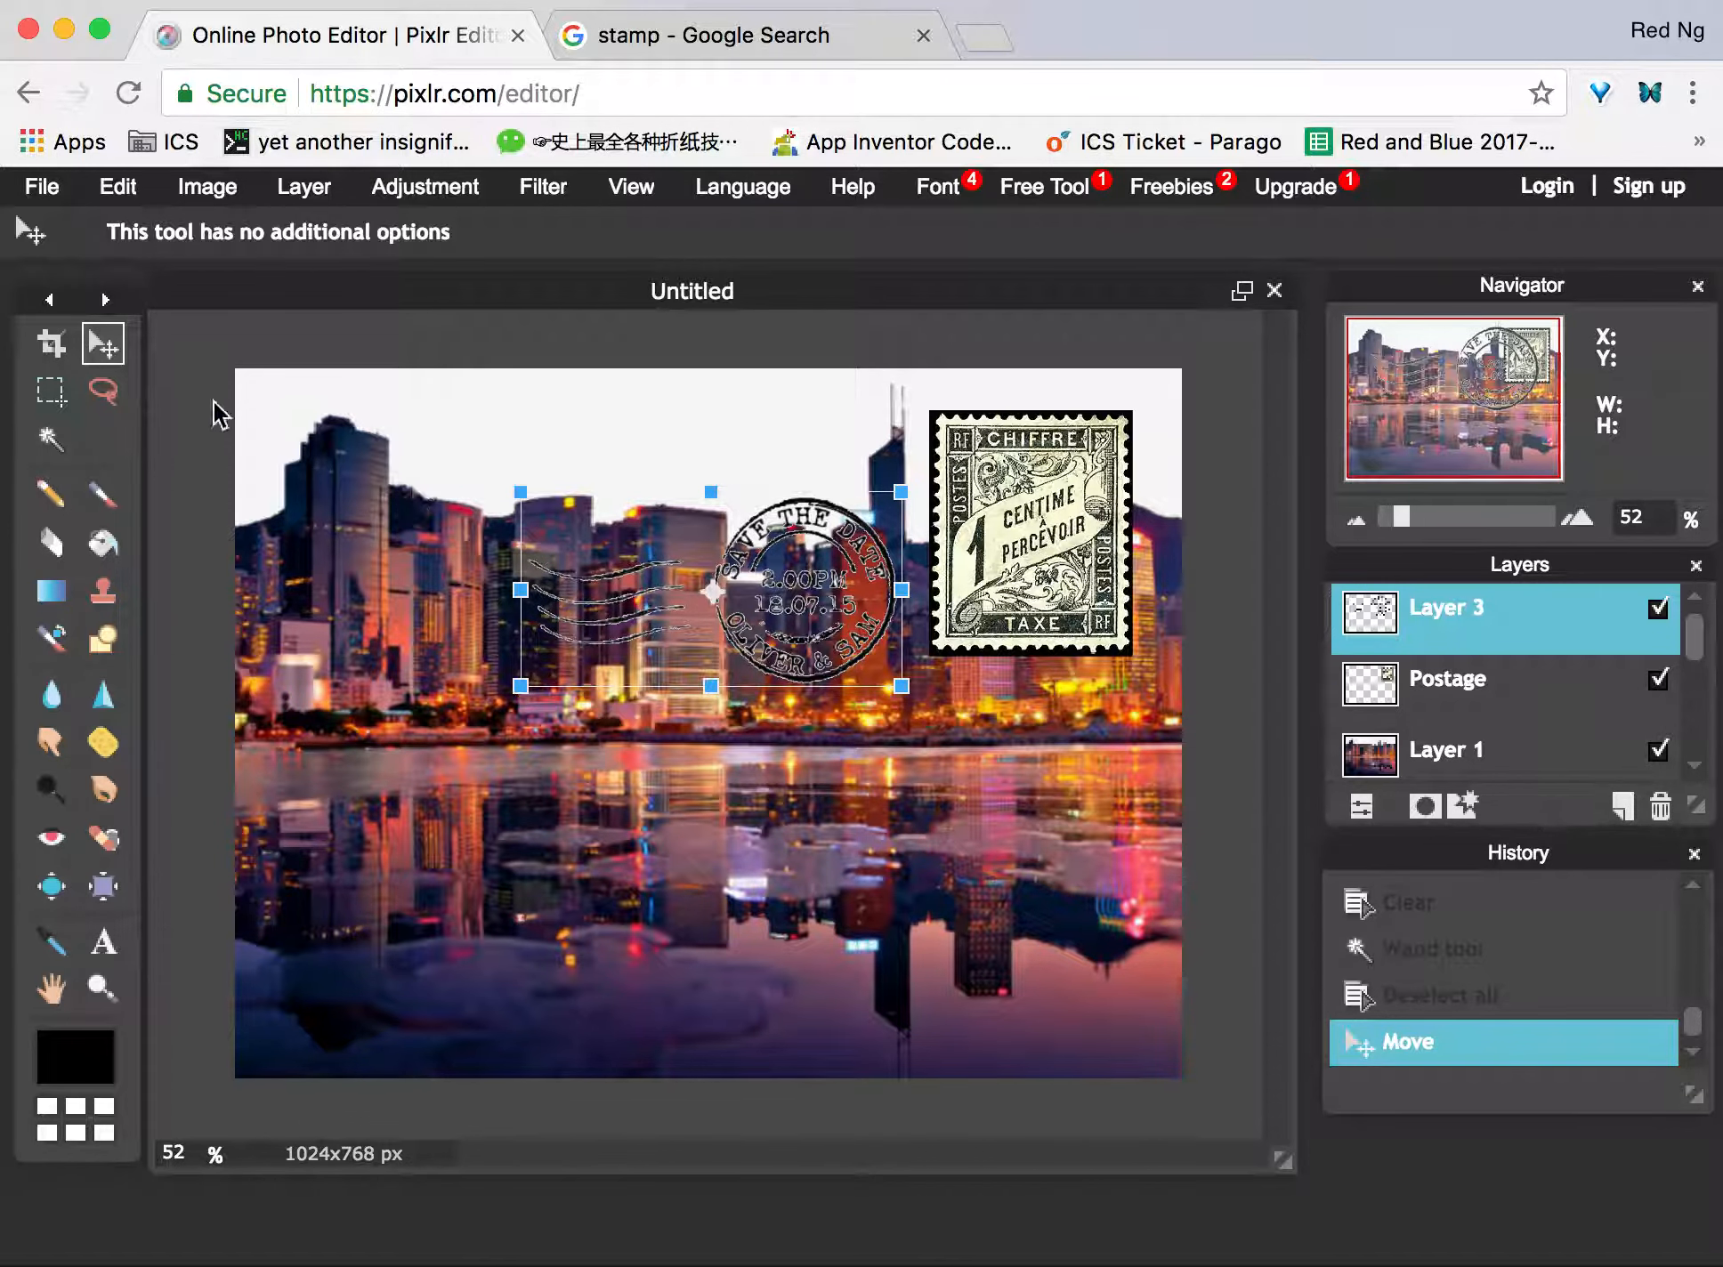
click(424, 410)
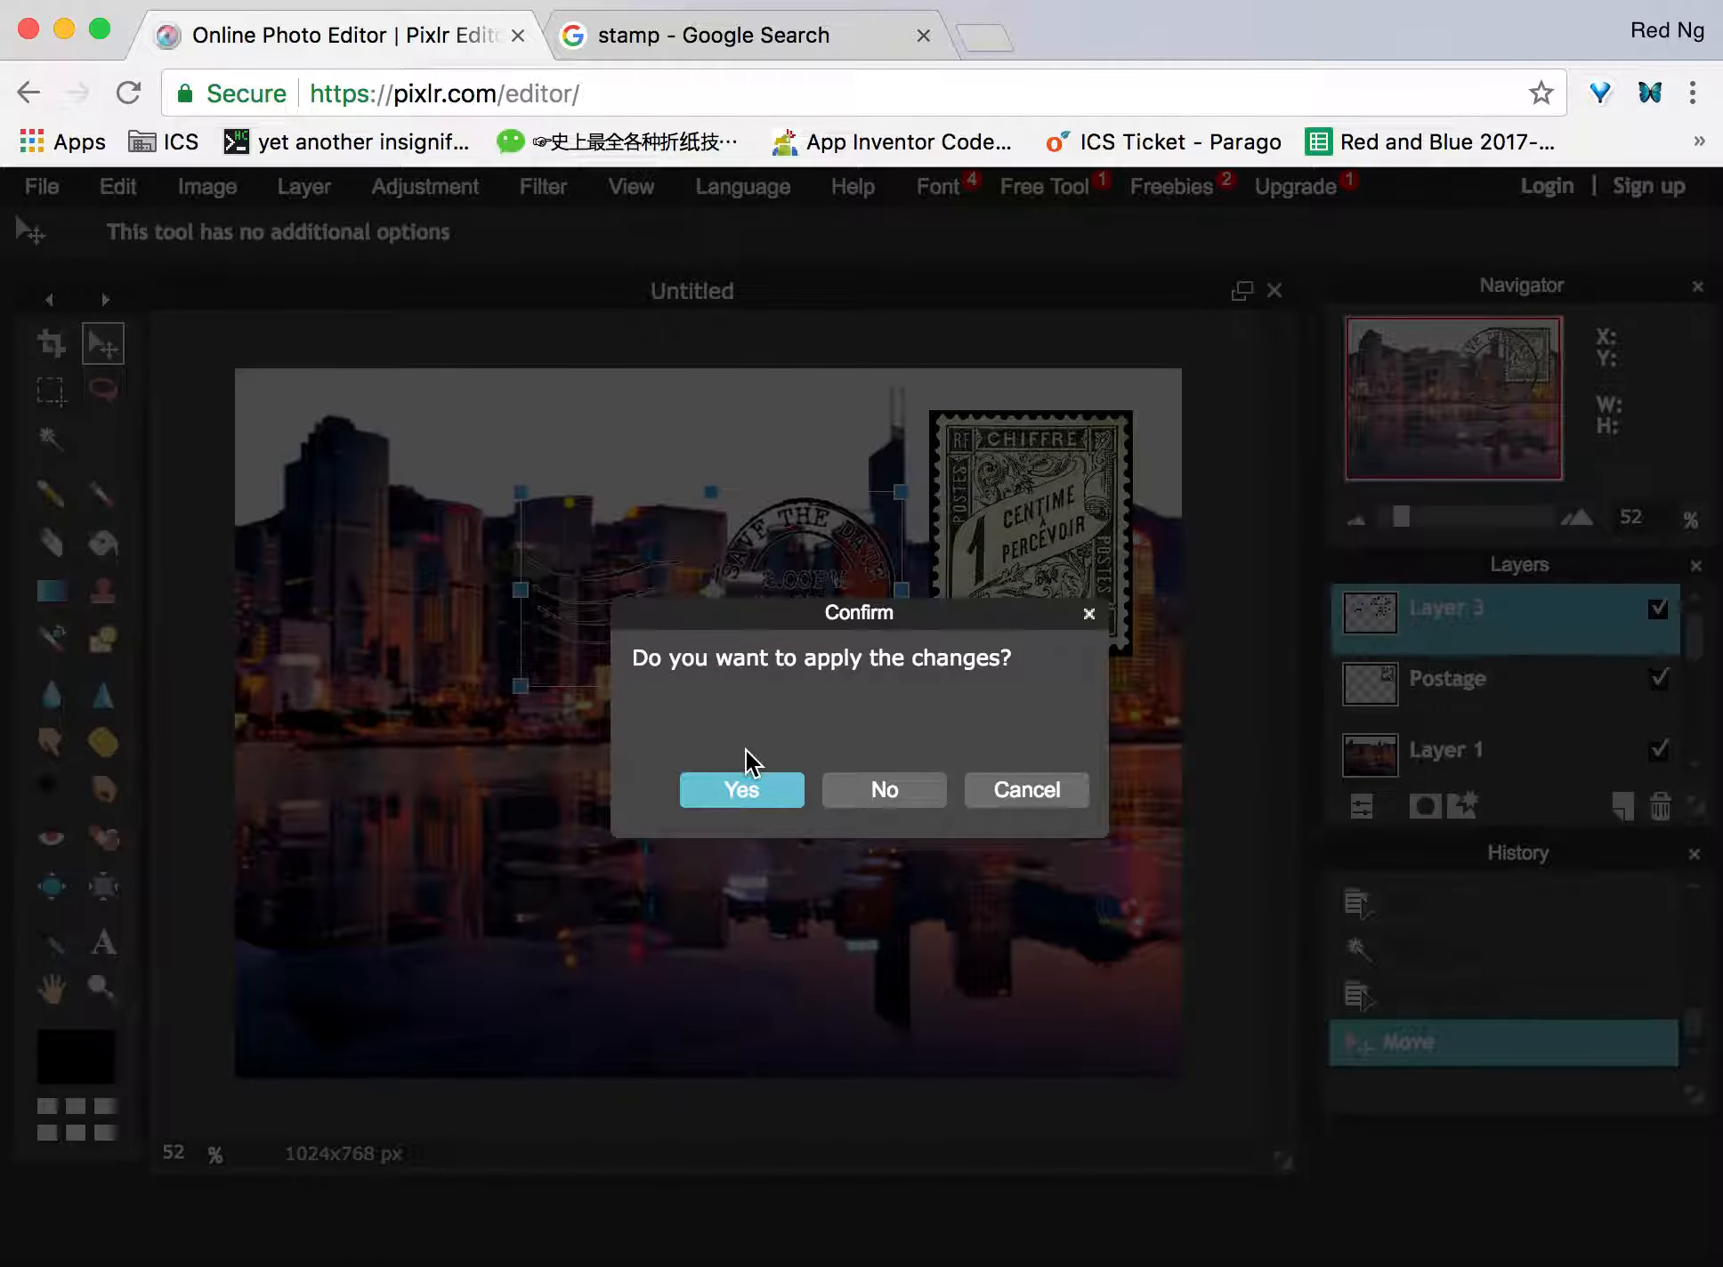
click(768, 794)
mouse_move(767, 790)
mouse_down()
mouse_move(746, 612)
mouse_move(886, 479)
mouse_move(836, 475)
mouse_move(842, 509)
mouse_up()
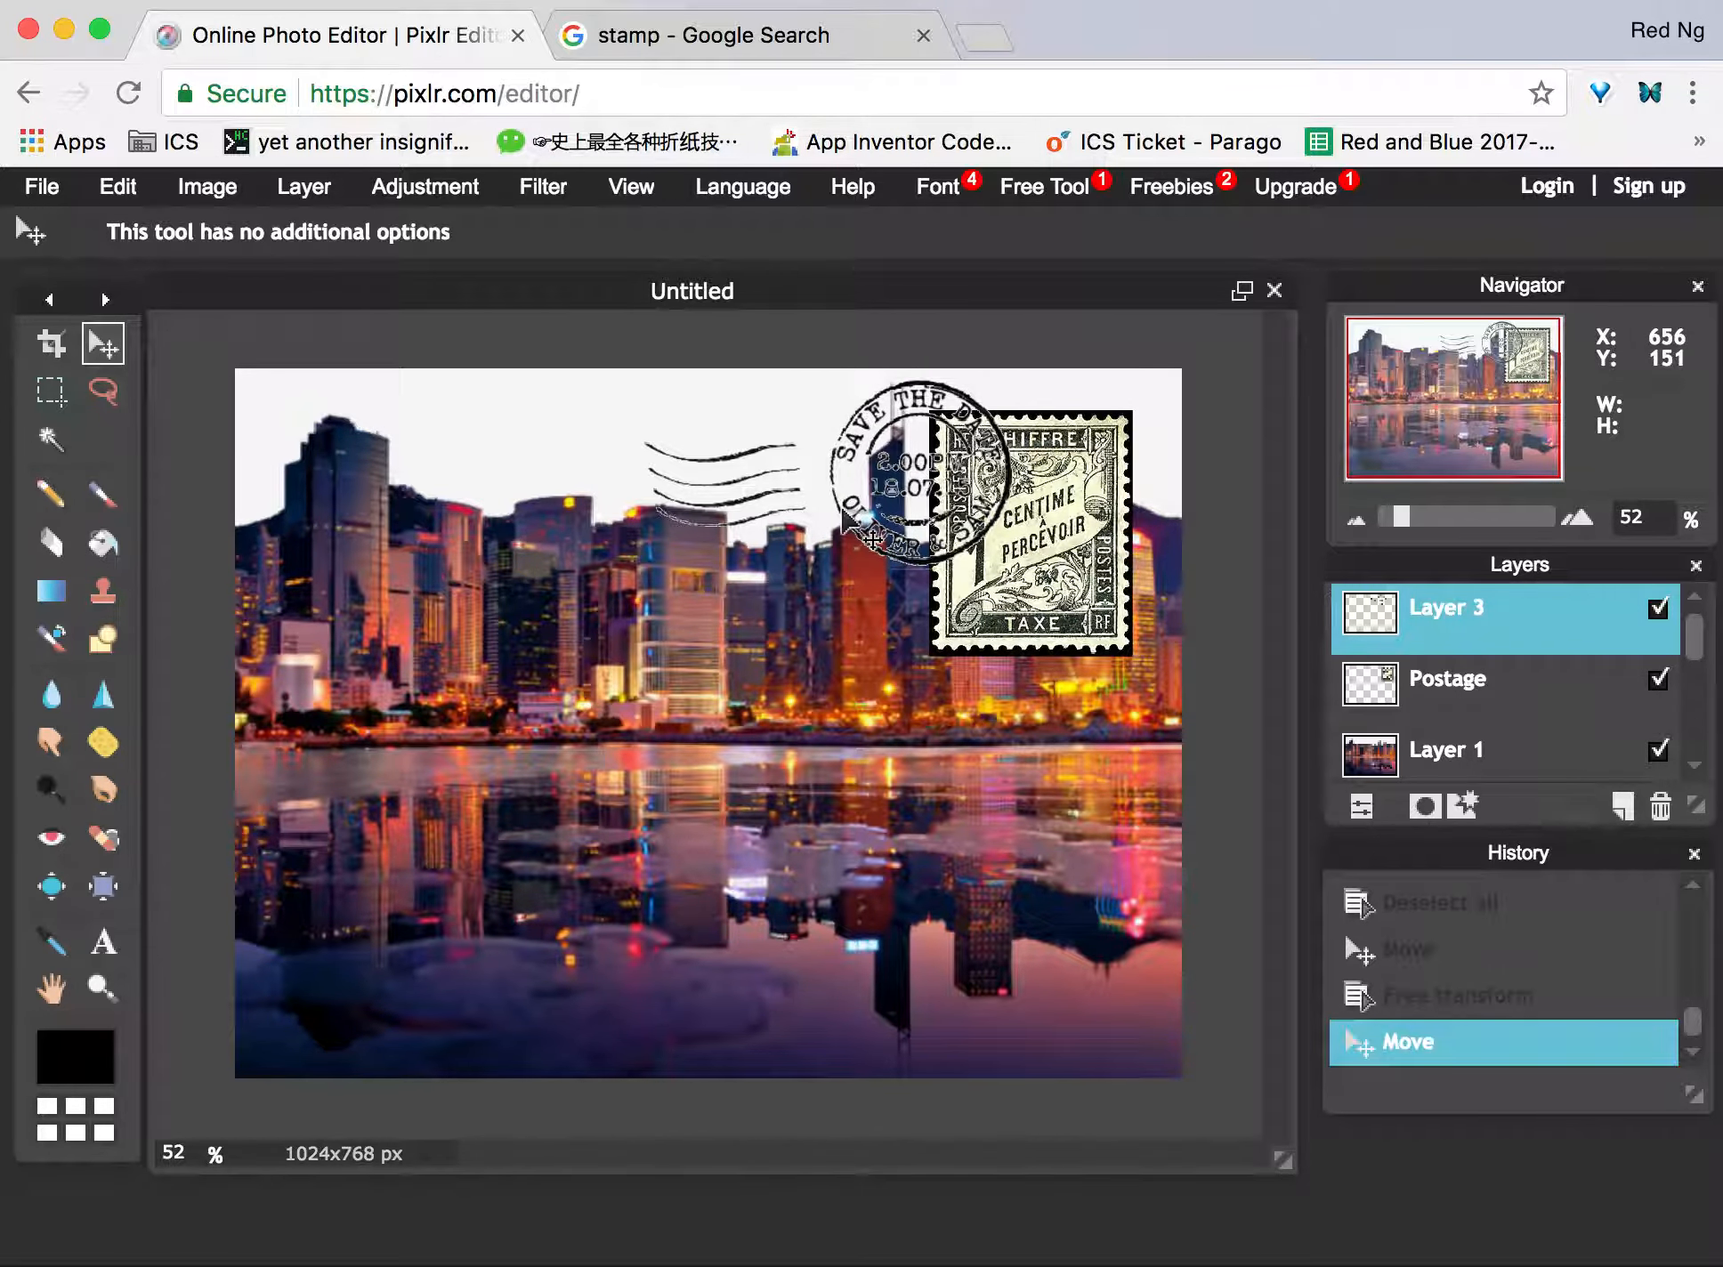
Move the postage stamp to the photo's upper-left corner and place the postmark circle over the stamp's right edge.
click(1463, 704)
drag(1089, 539, 432, 514)
click(1460, 636)
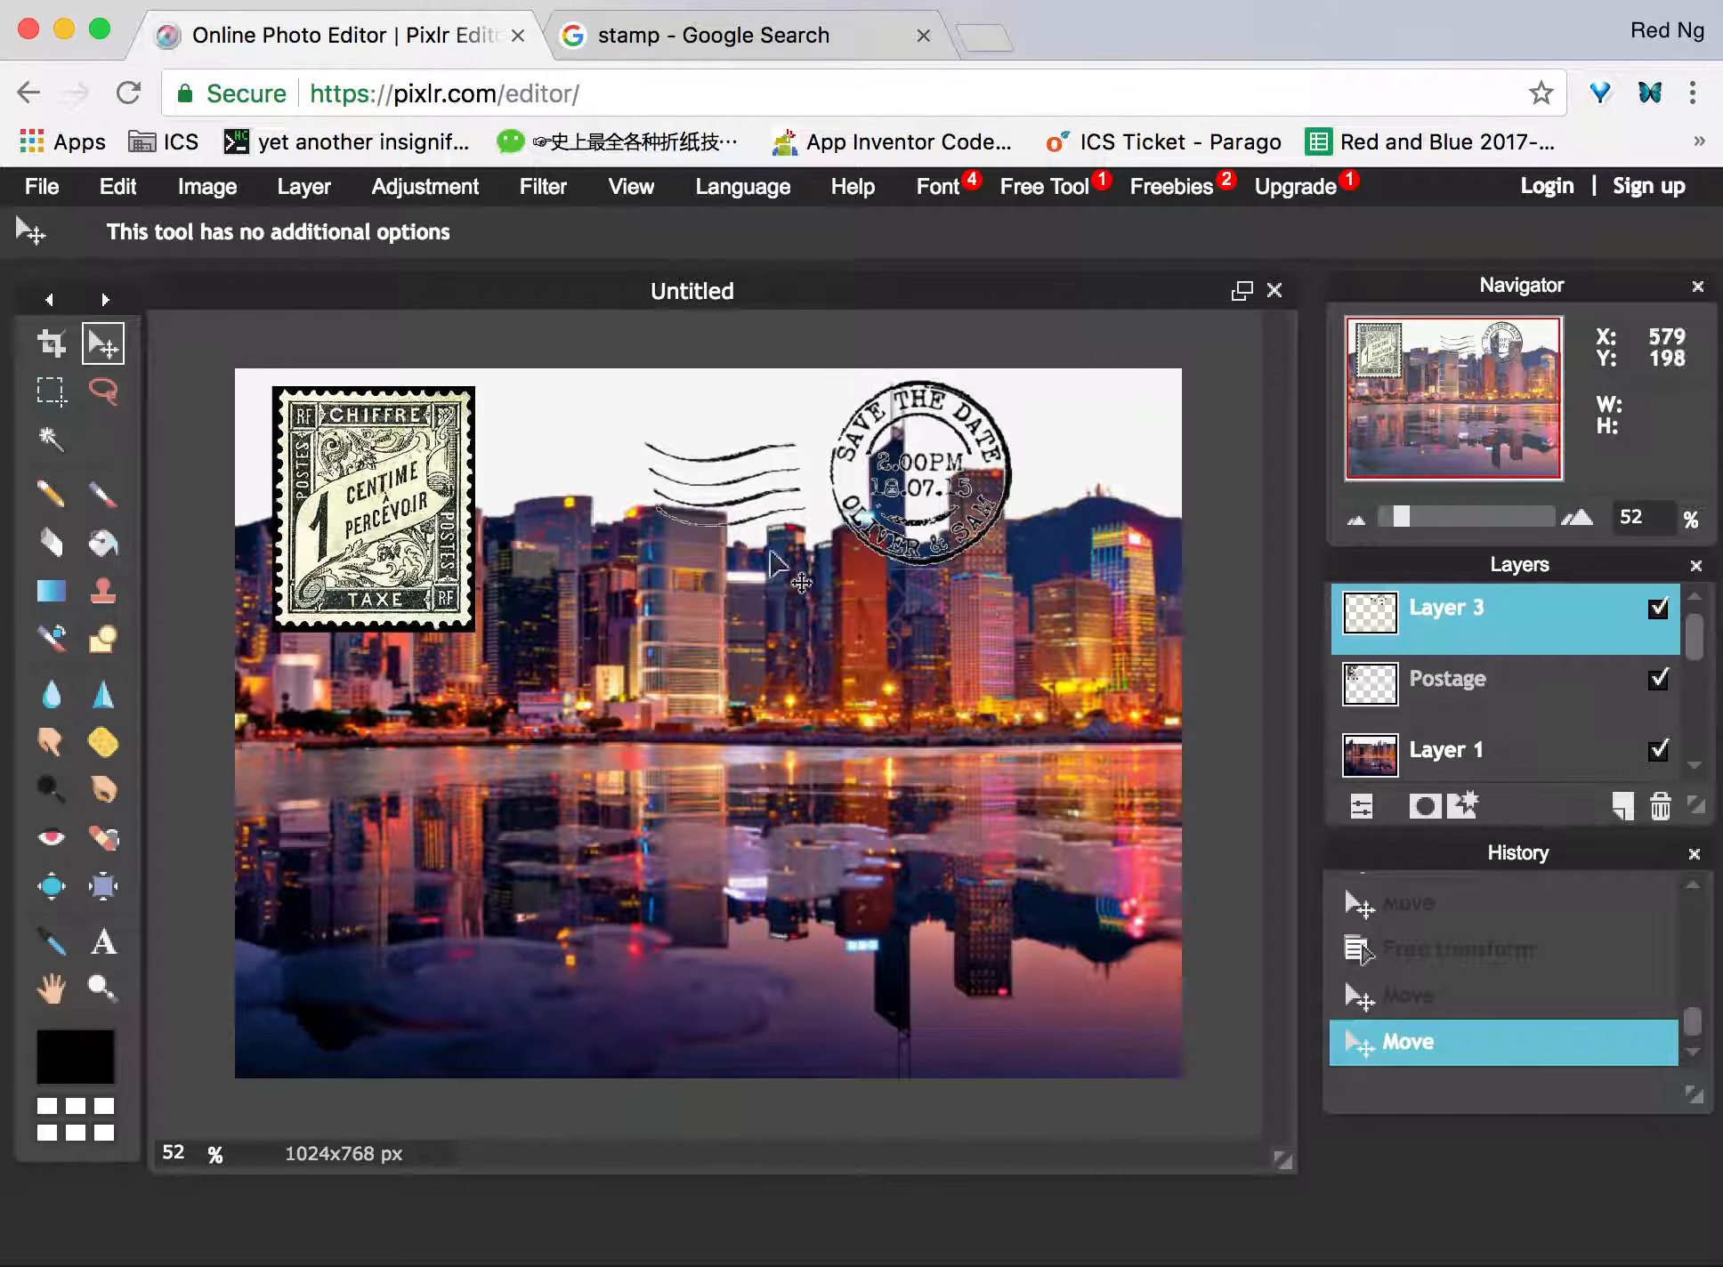
drag(948, 488, 503, 519)
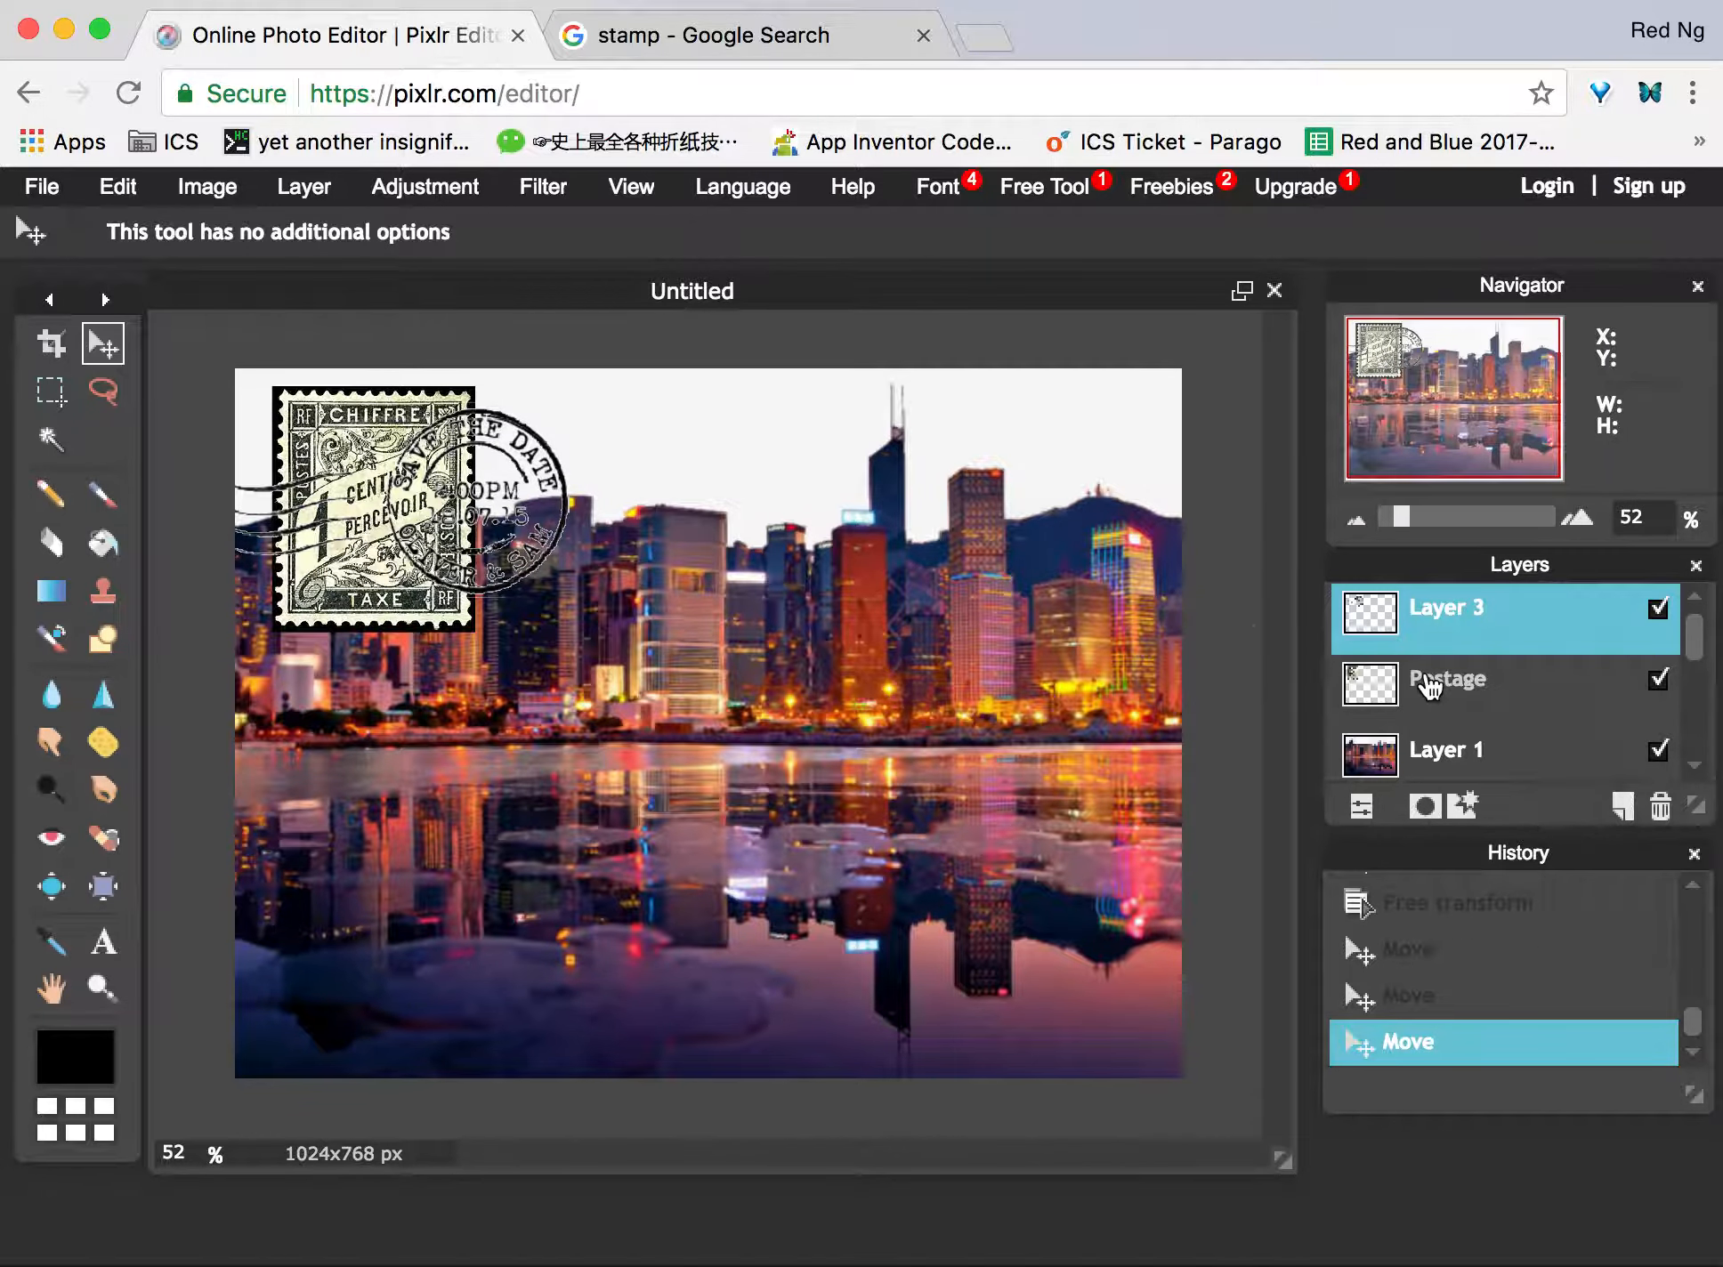
Move the postage stamp to the photo's upper-right corner and place the postmark circle over the stamp's left edge.
click(1422, 683)
drag(348, 568, 1036, 571)
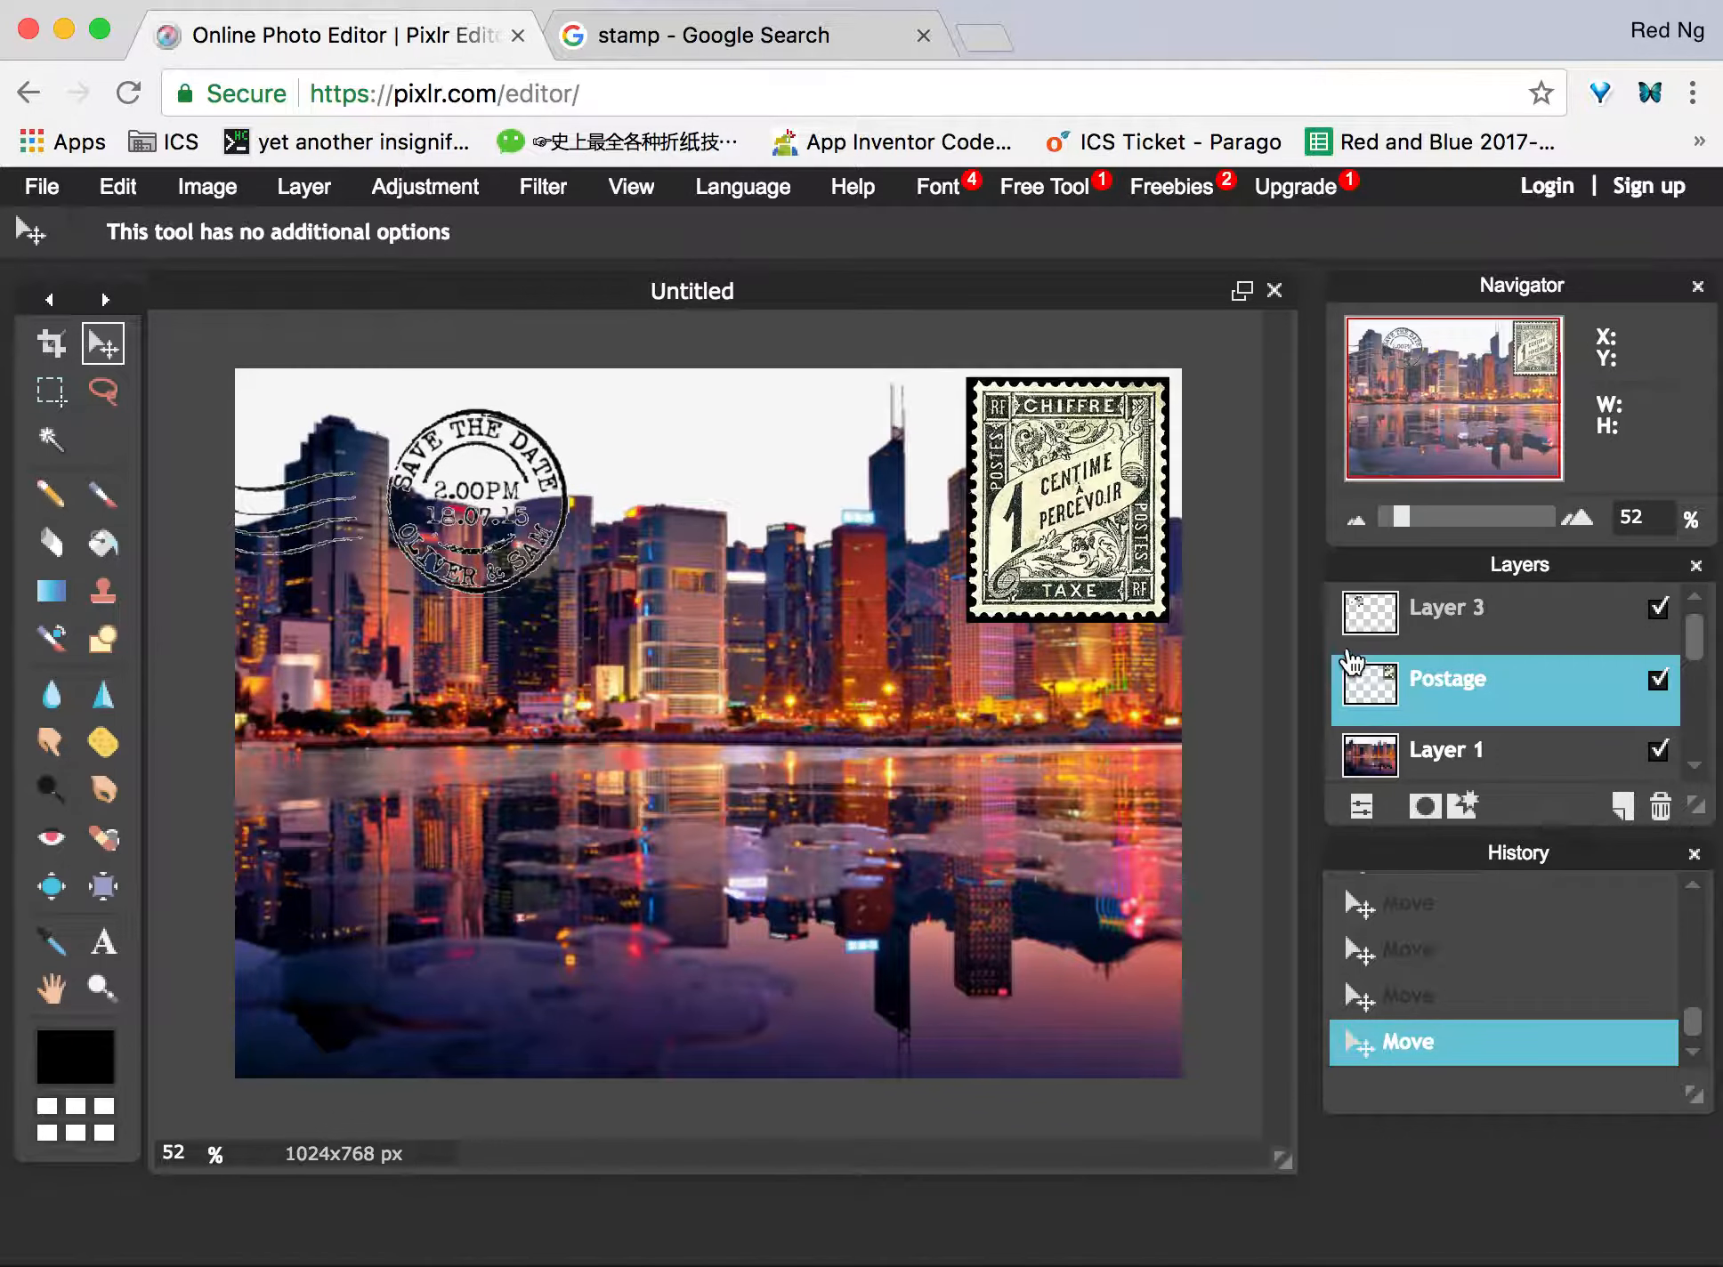
click(1375, 623)
drag(453, 532, 941, 535)
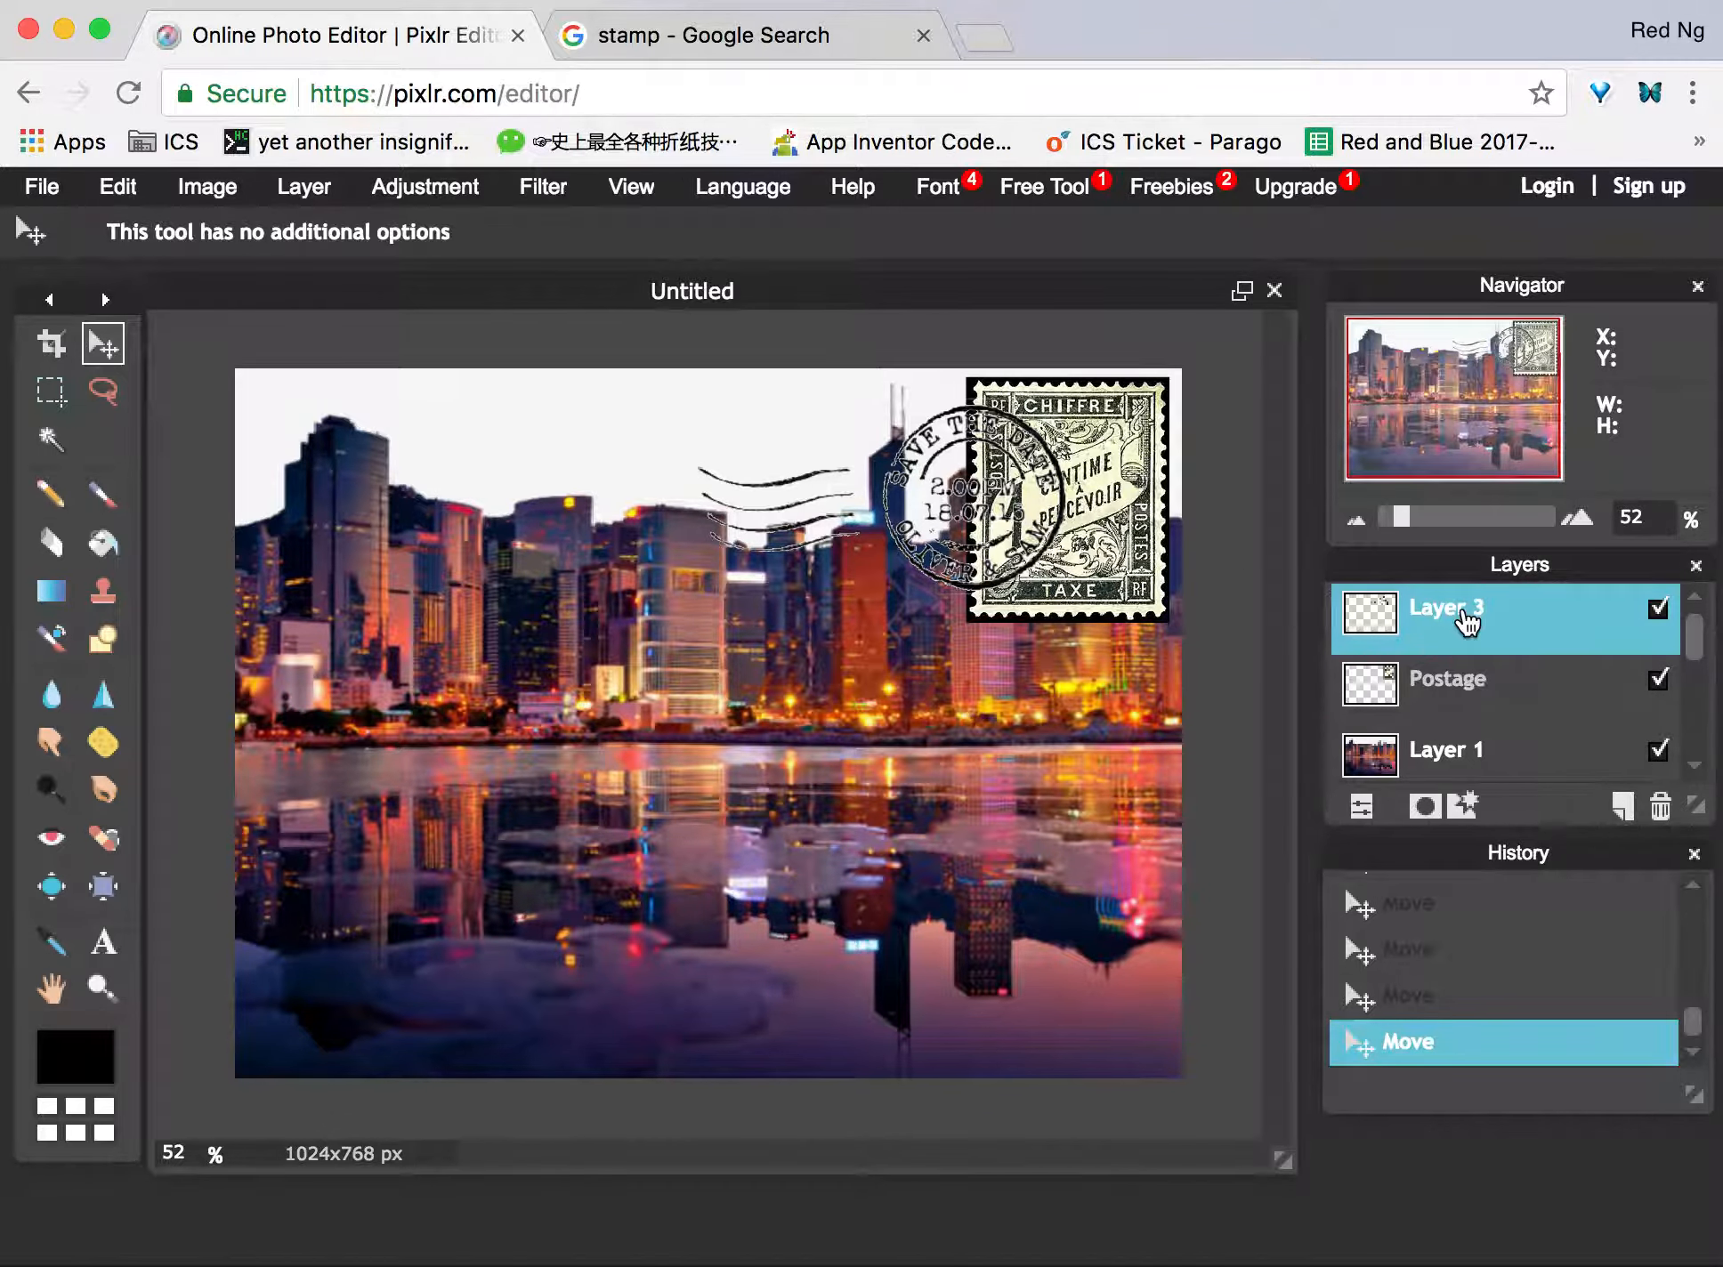
Rename the postmark layer, Layer 3, as Stamp.
double_click(1466, 621)
text(Stamp)
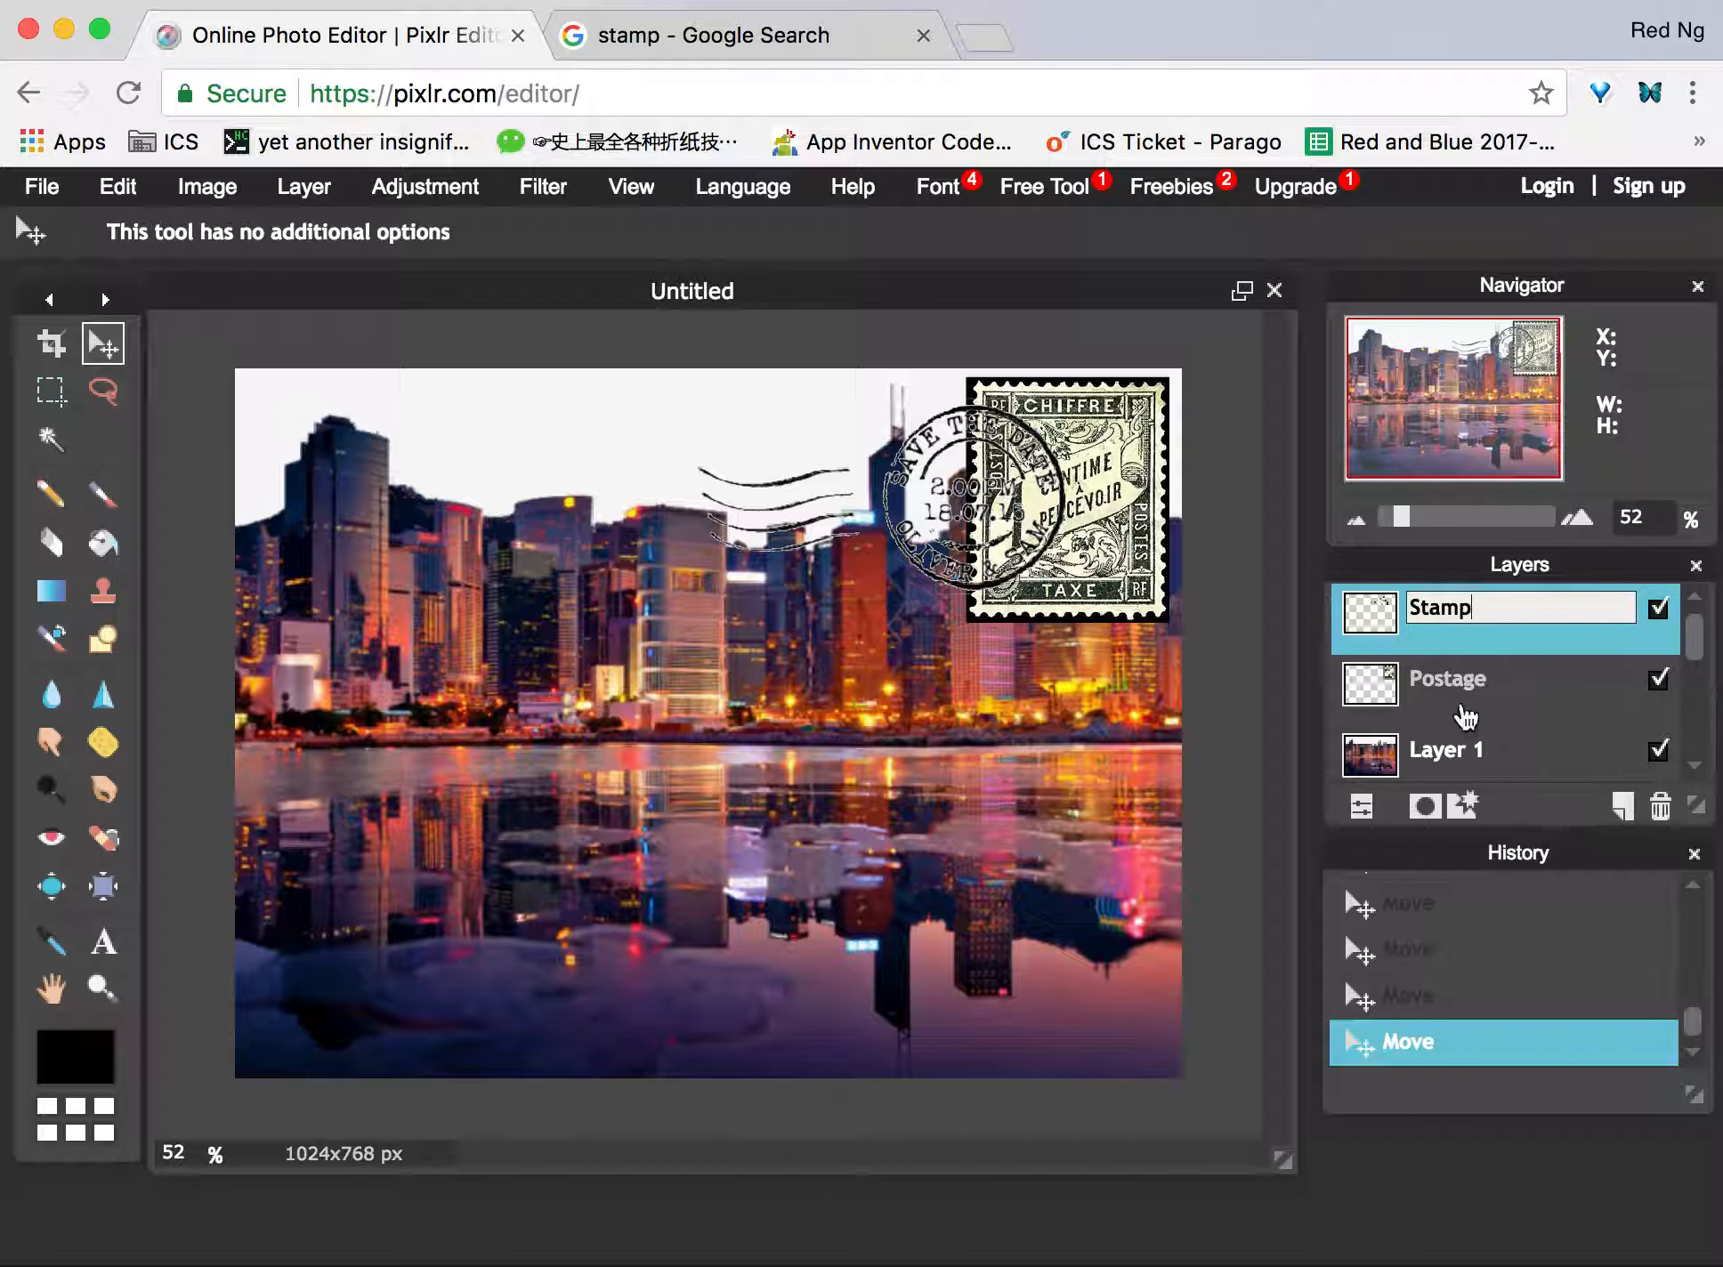
click(1468, 710)
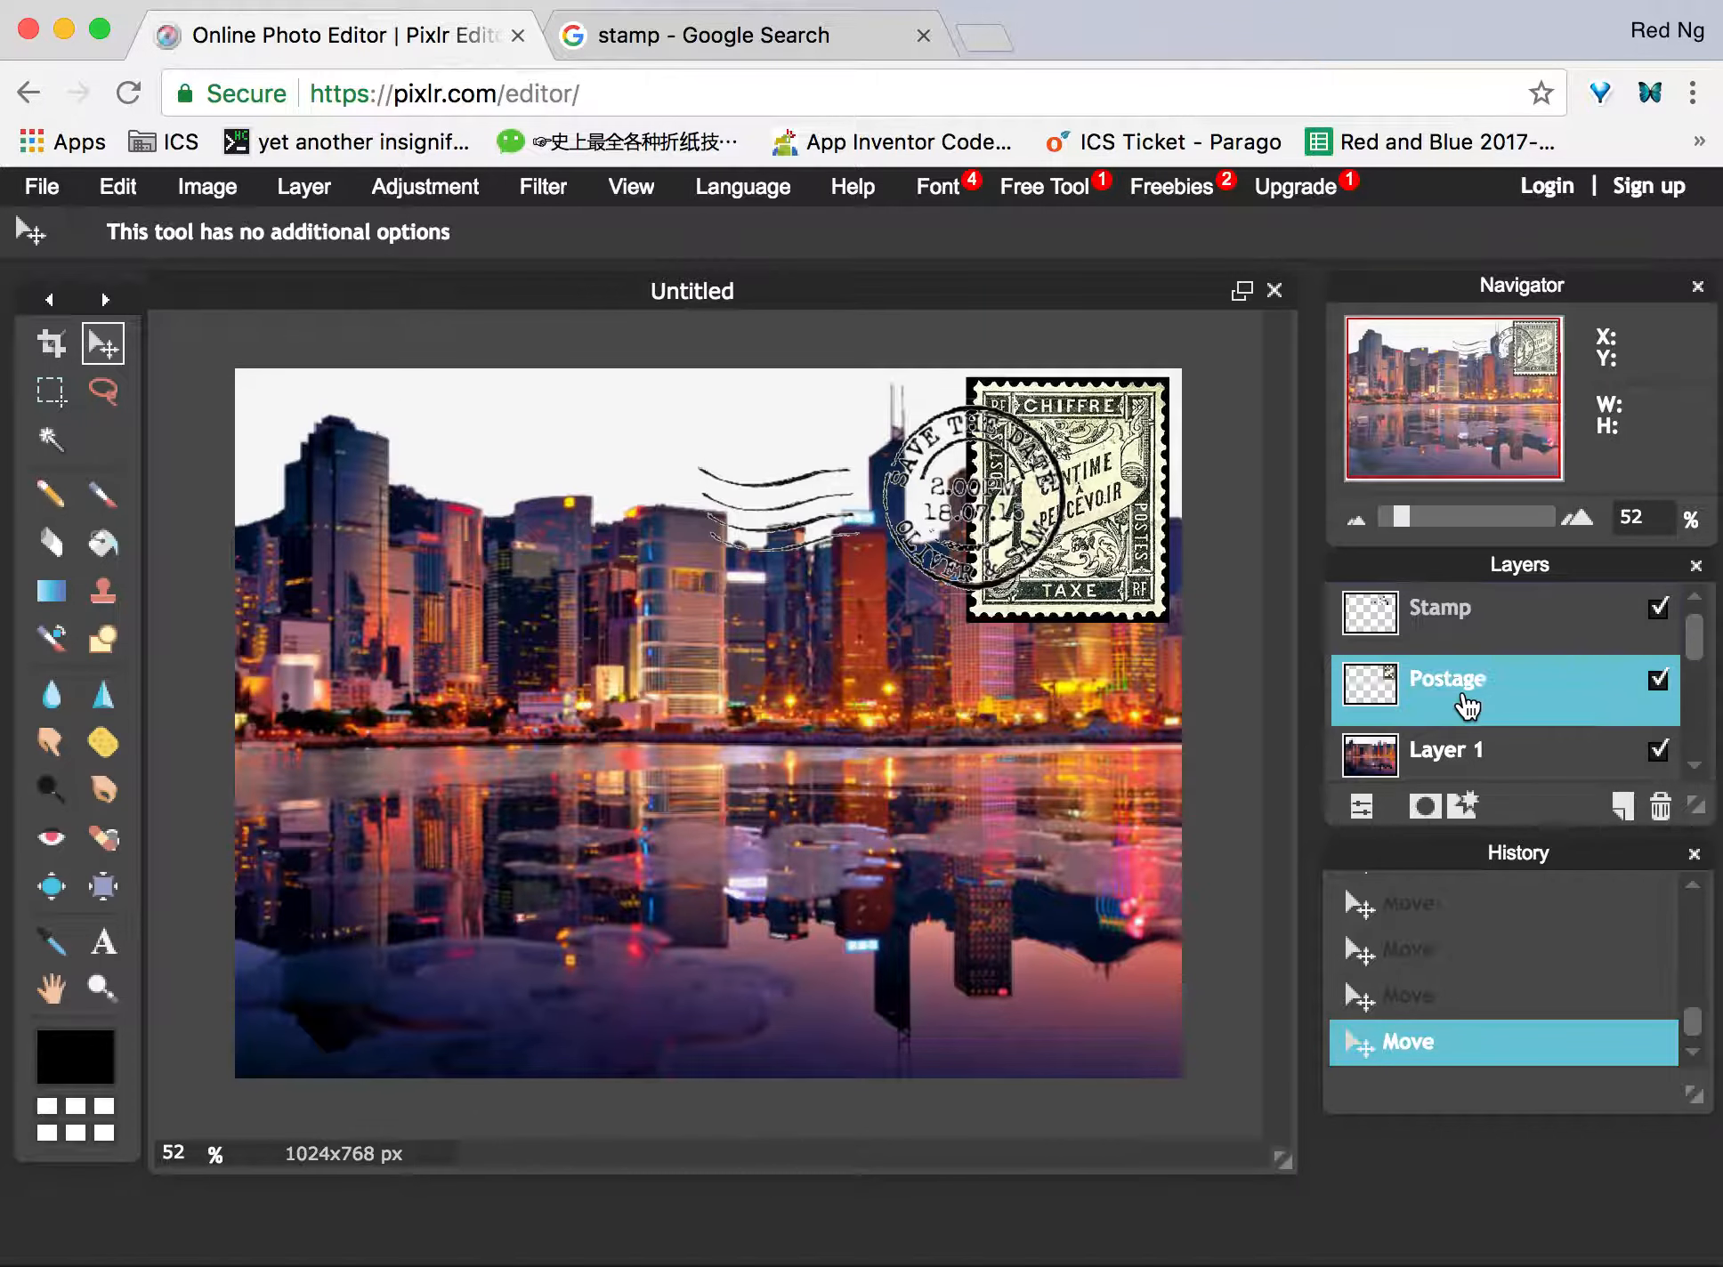
Nudge the postmark slightly up and left, and the postage stamp slightly down and left.
click(1478, 639)
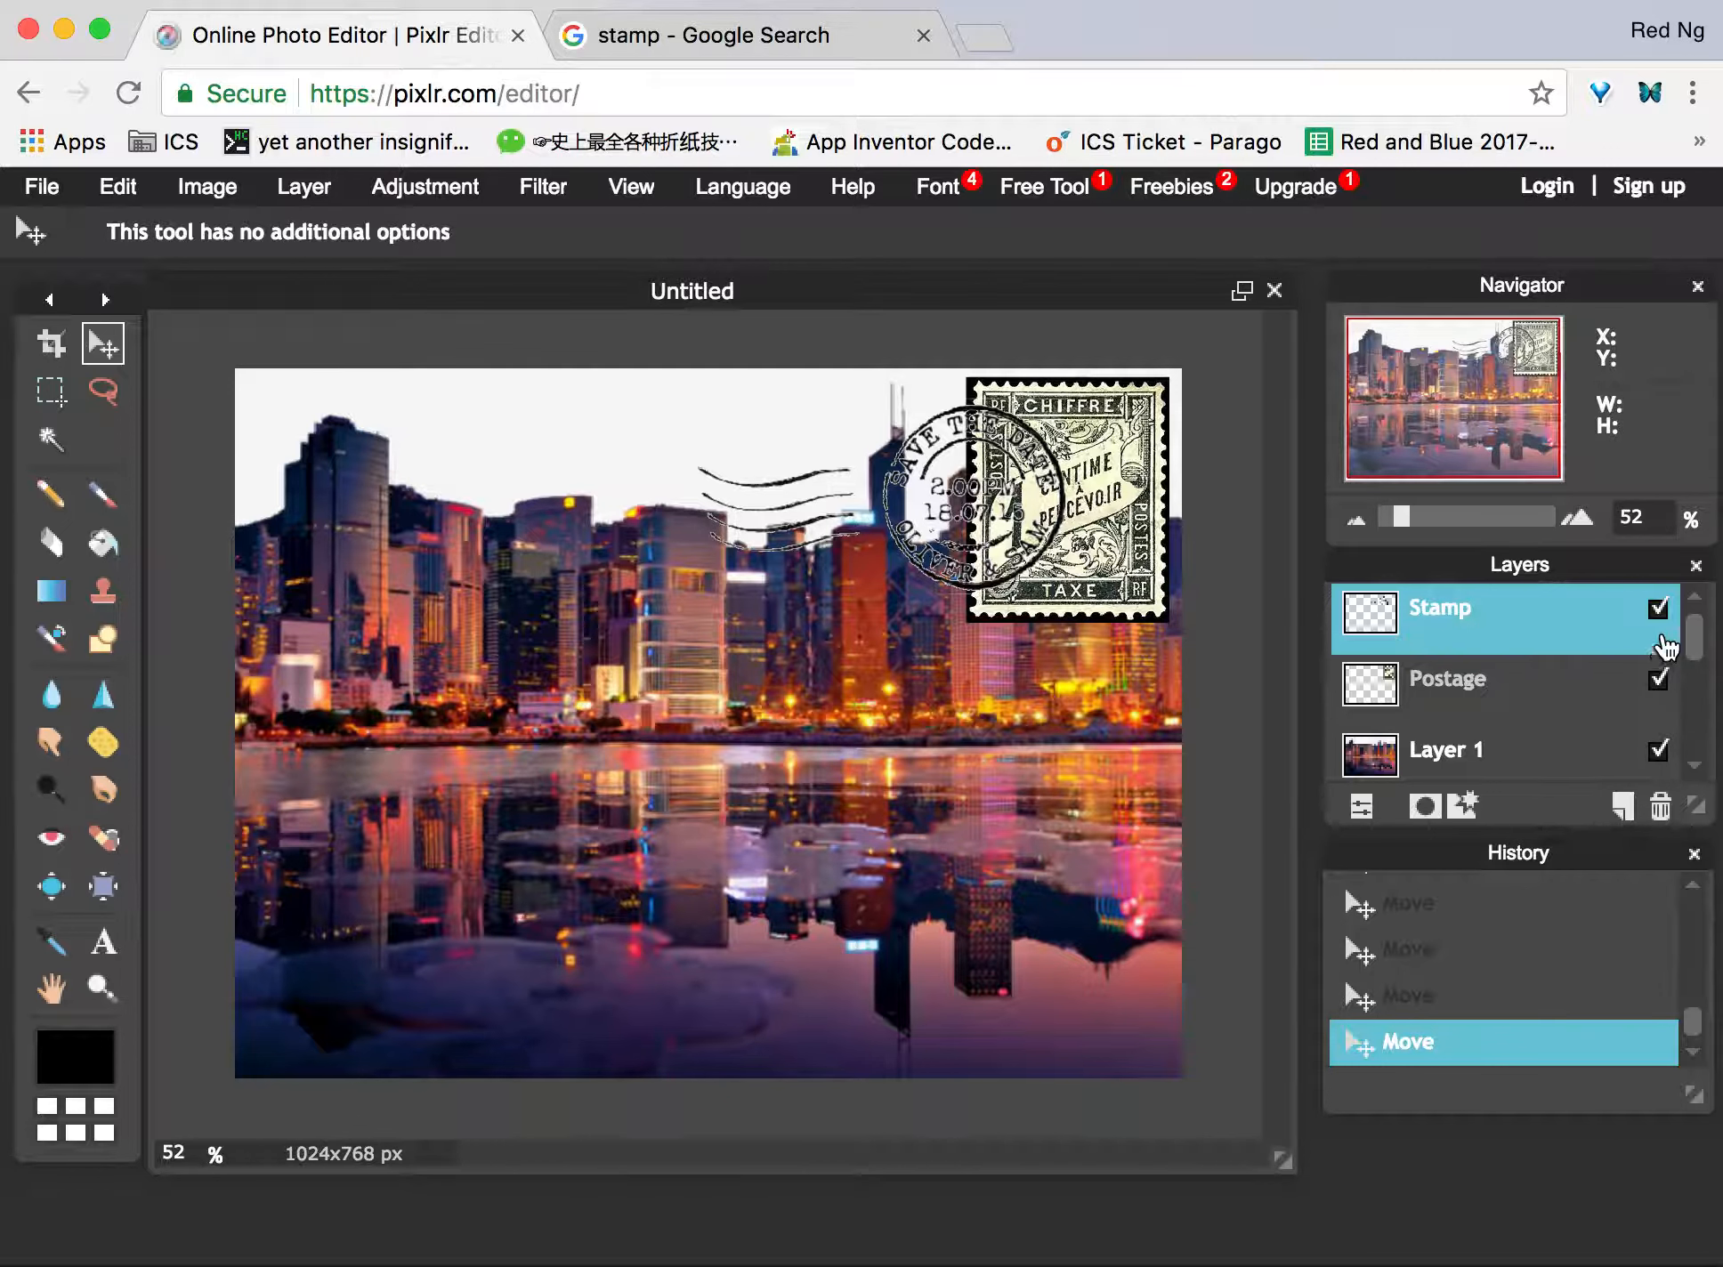
drag(973, 499, 940, 480)
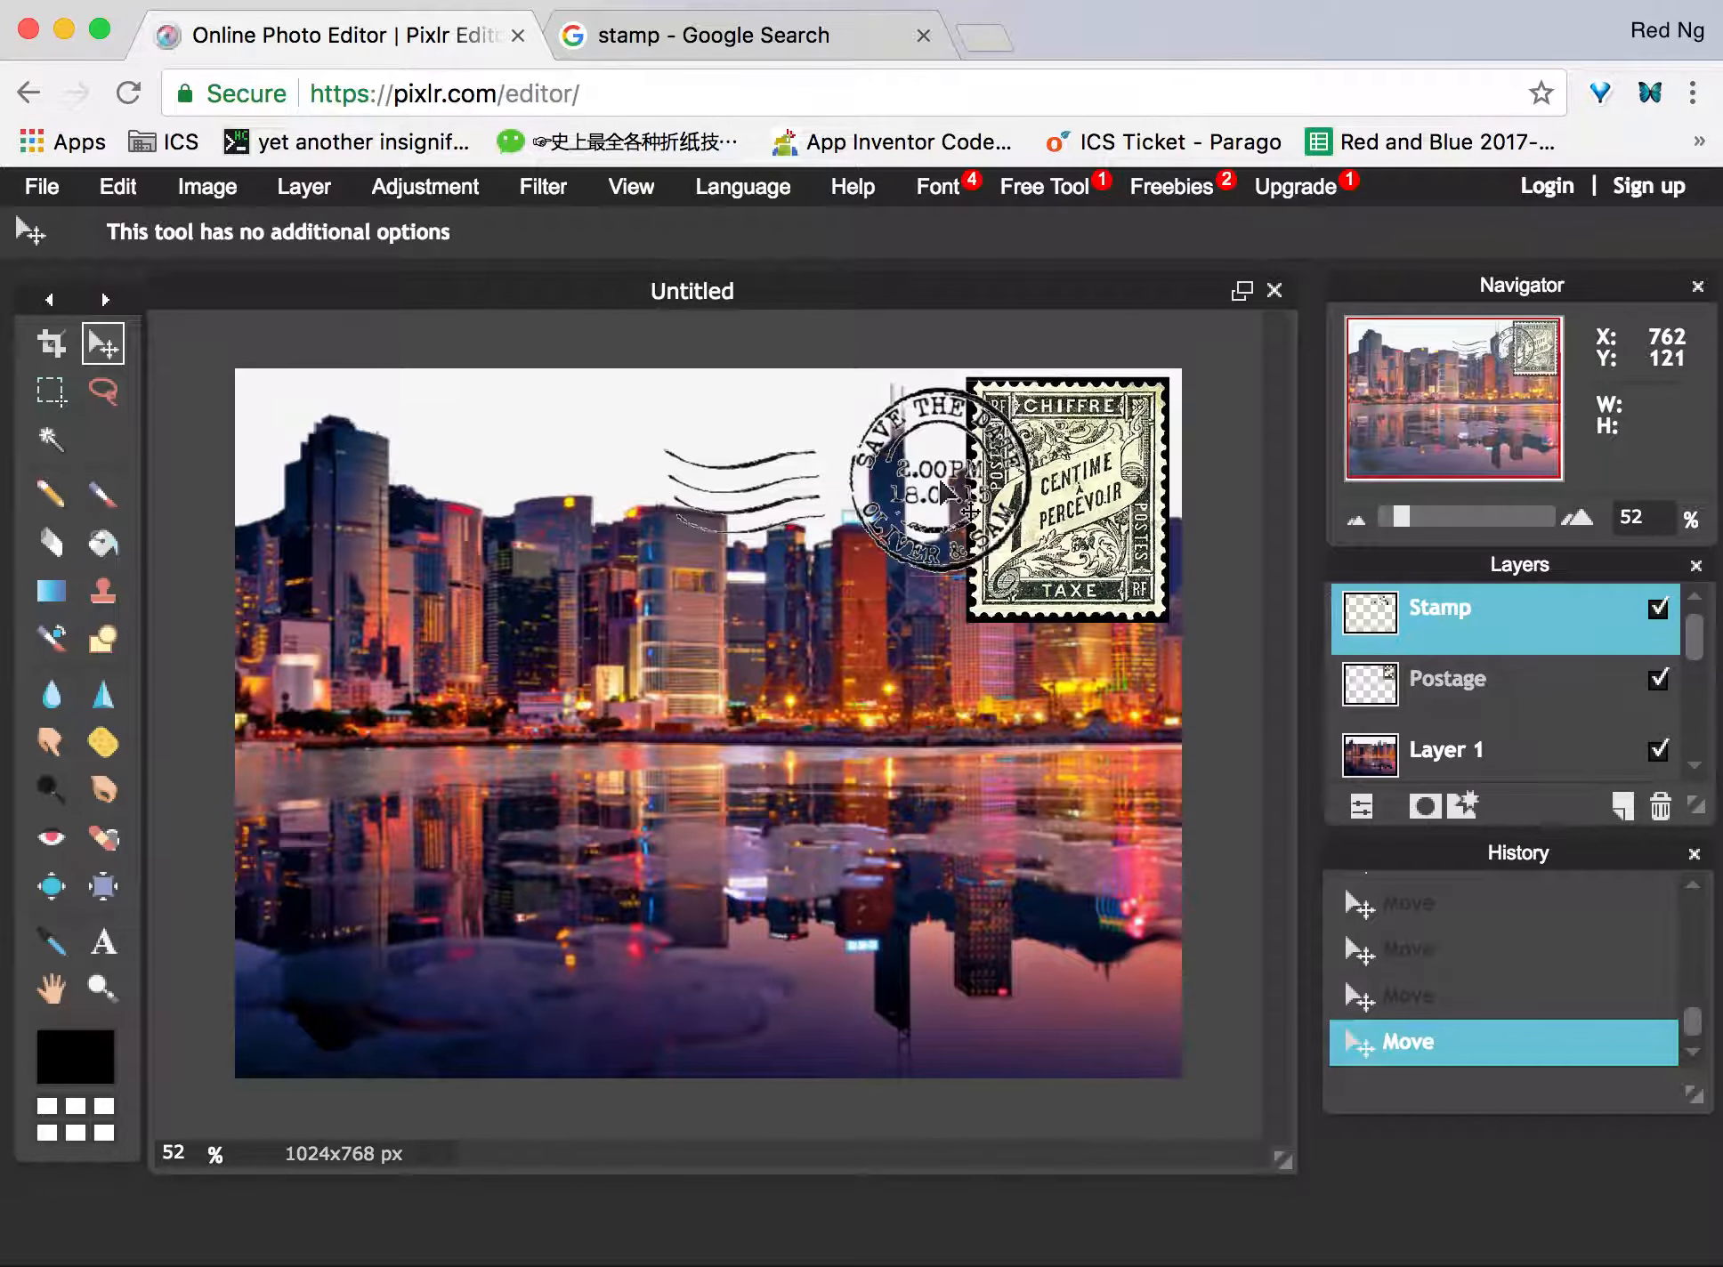
click(1444, 685)
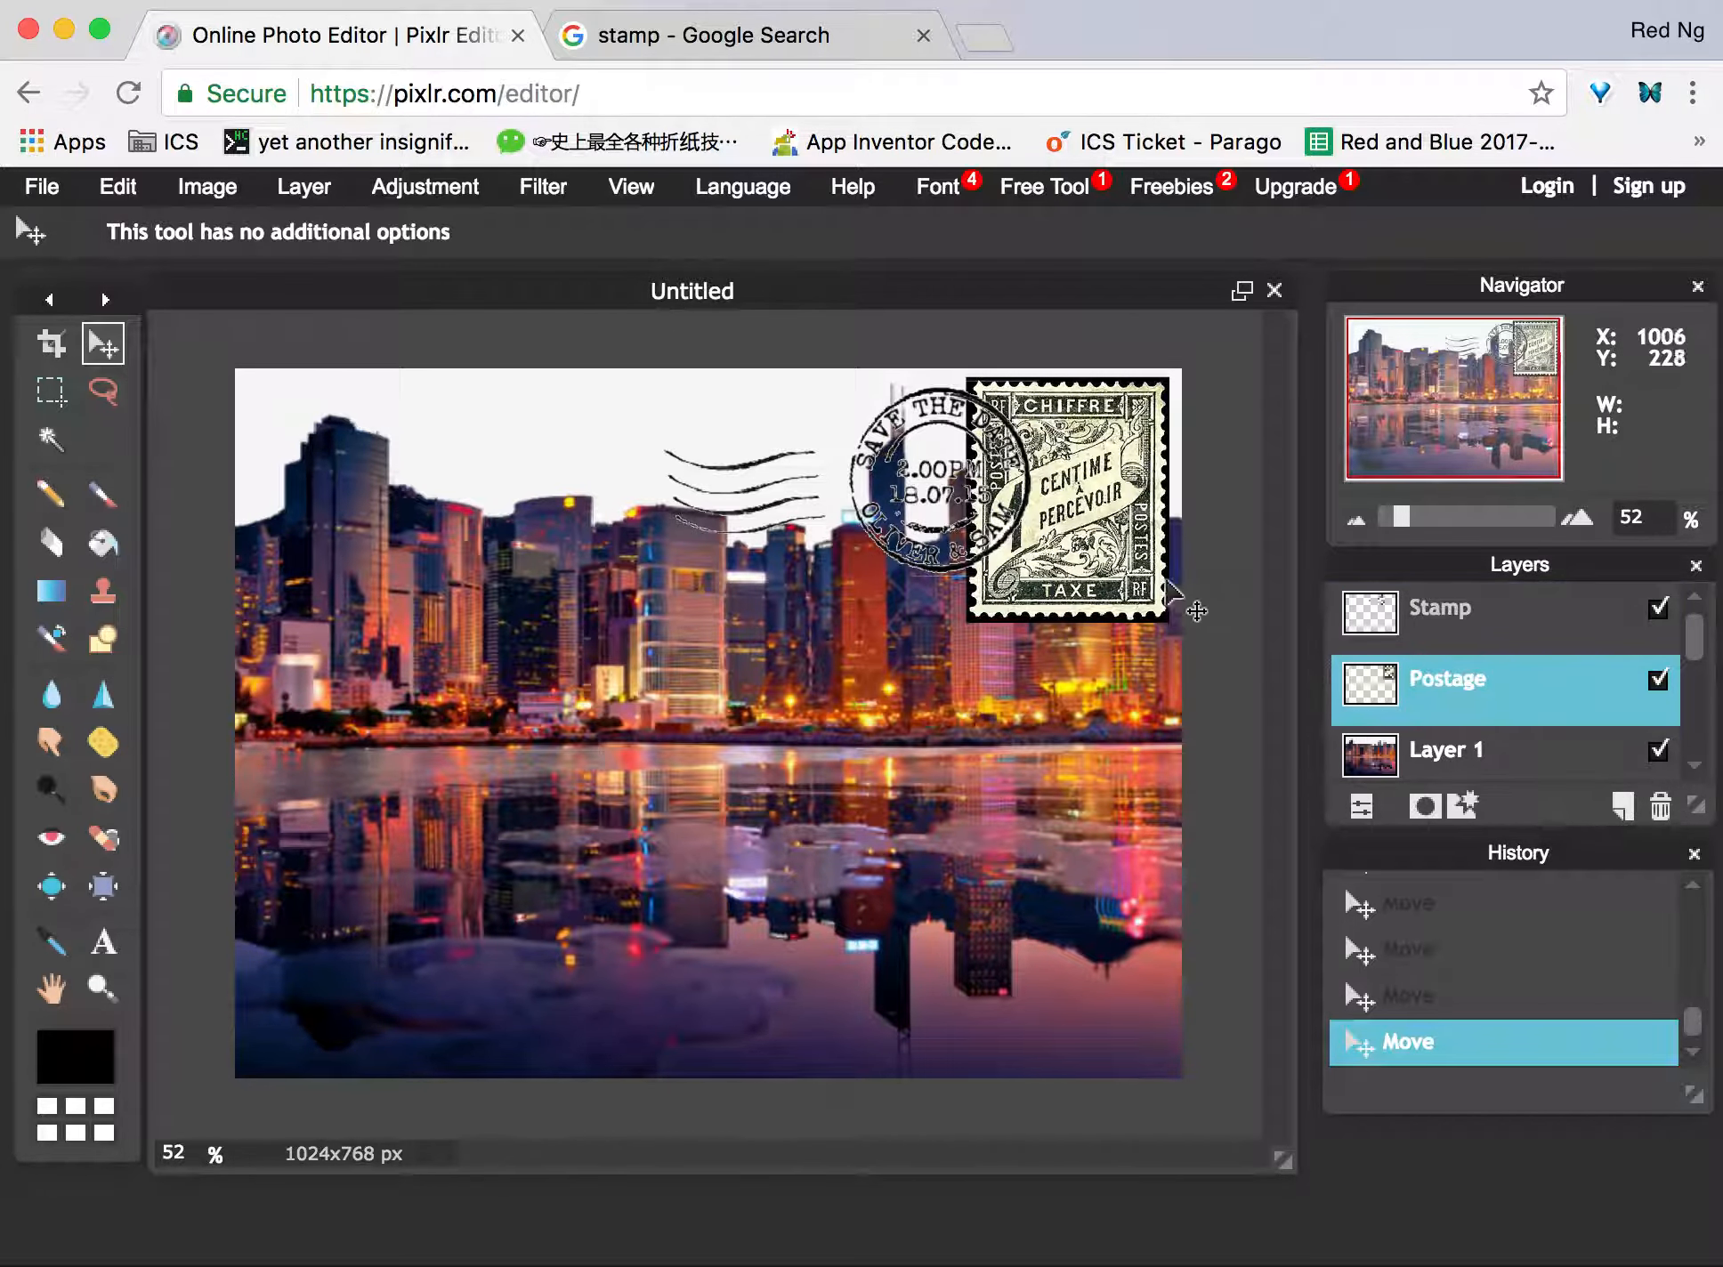
mouse_move(1120, 601)
mouse_down()
mouse_move(763, 740)
mouse_move(1111, 613)
mouse_up()
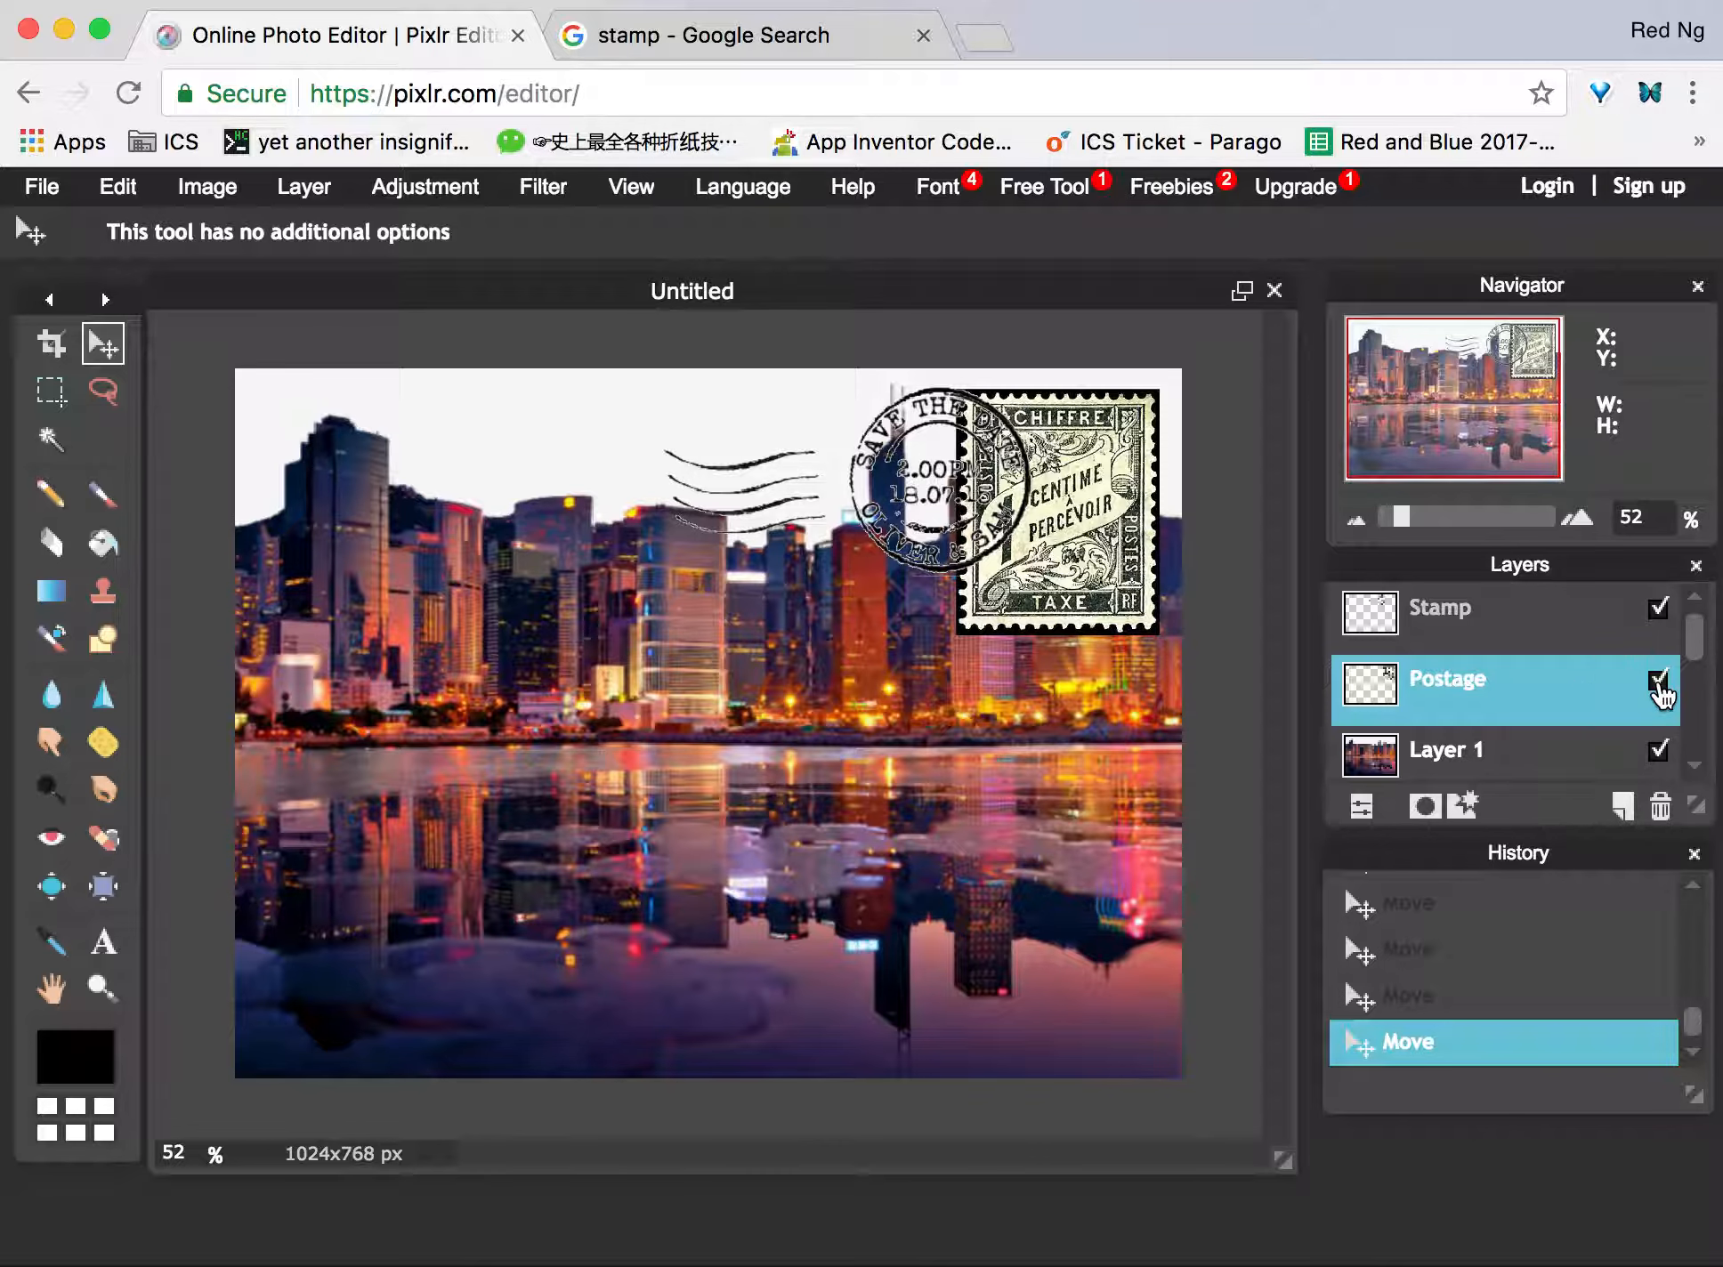
Hide the Postage and Stamp layers and show them again to check each one against the skyline photo.
click(1658, 681)
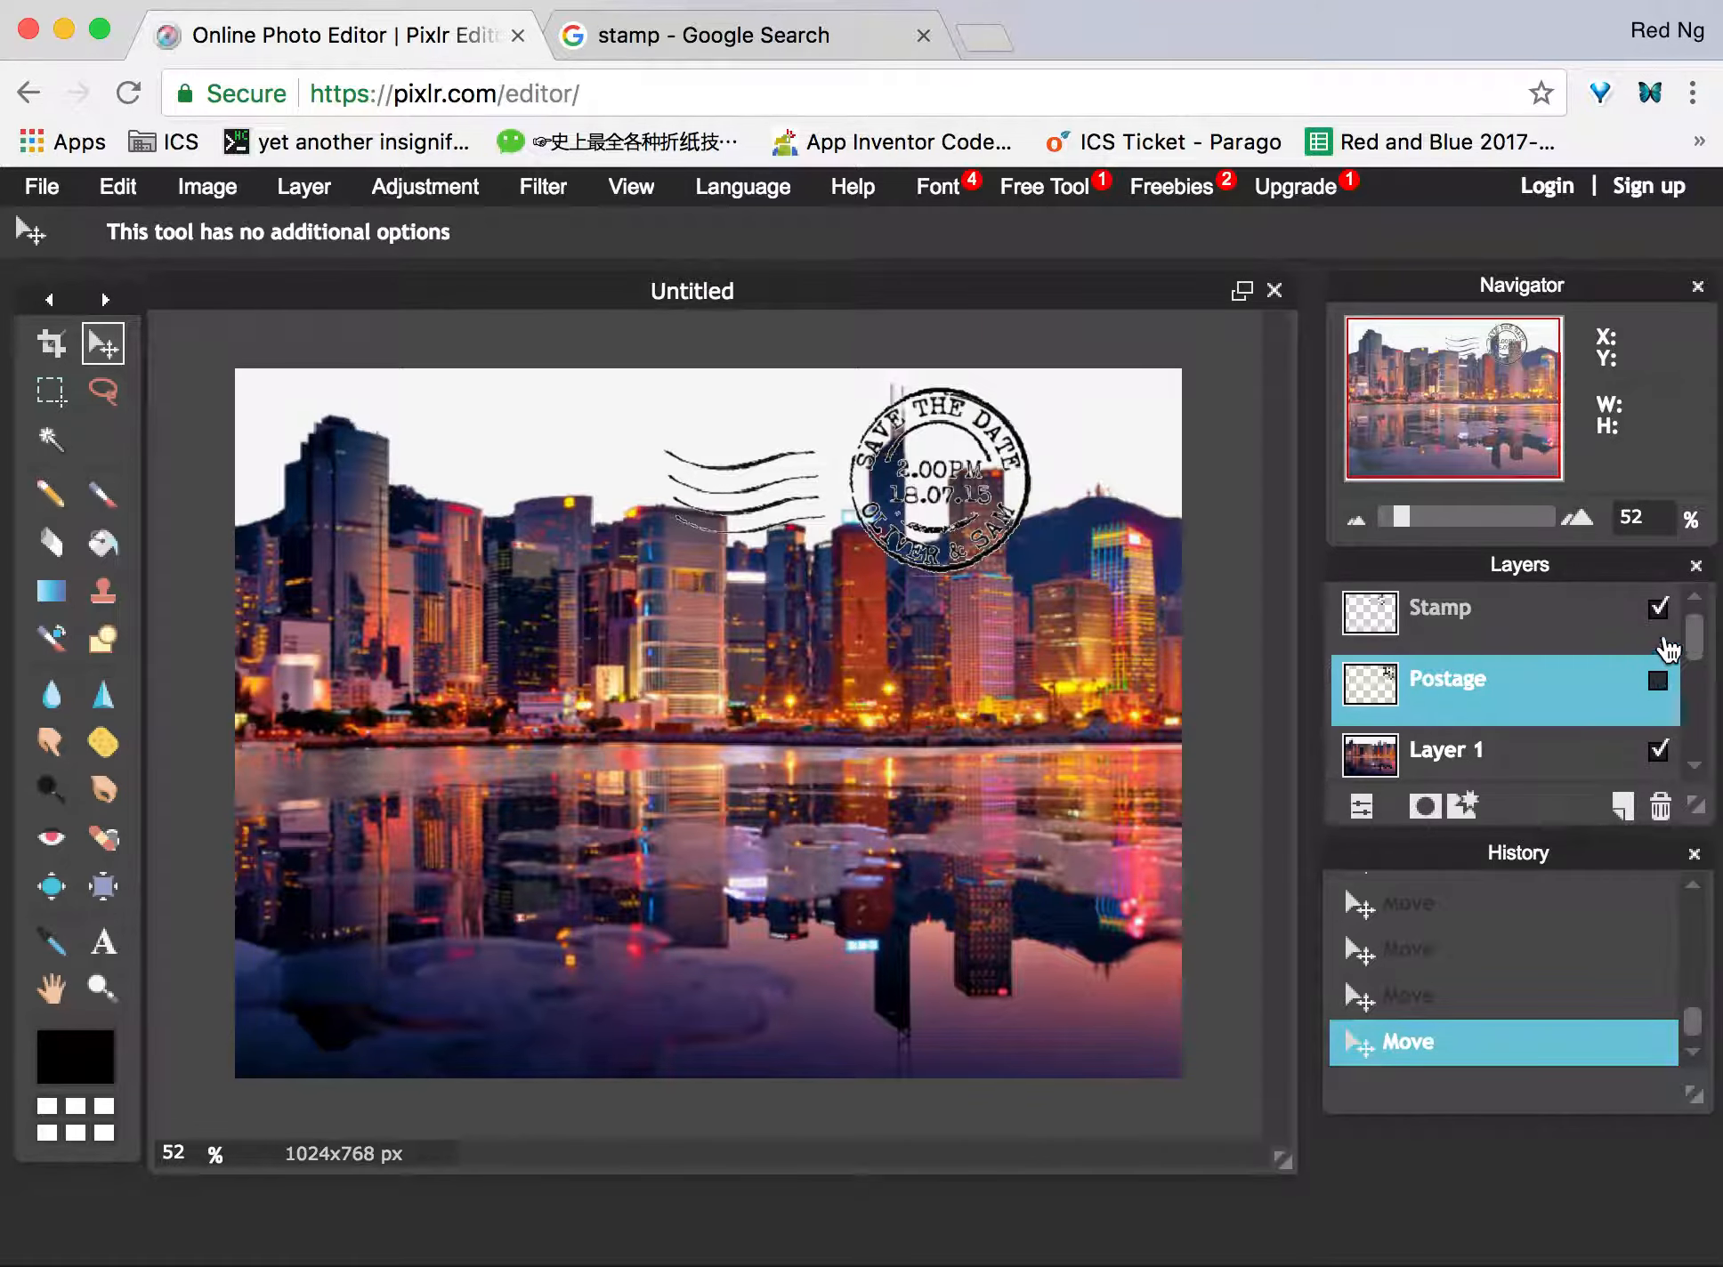
click(1657, 609)
click(1657, 681)
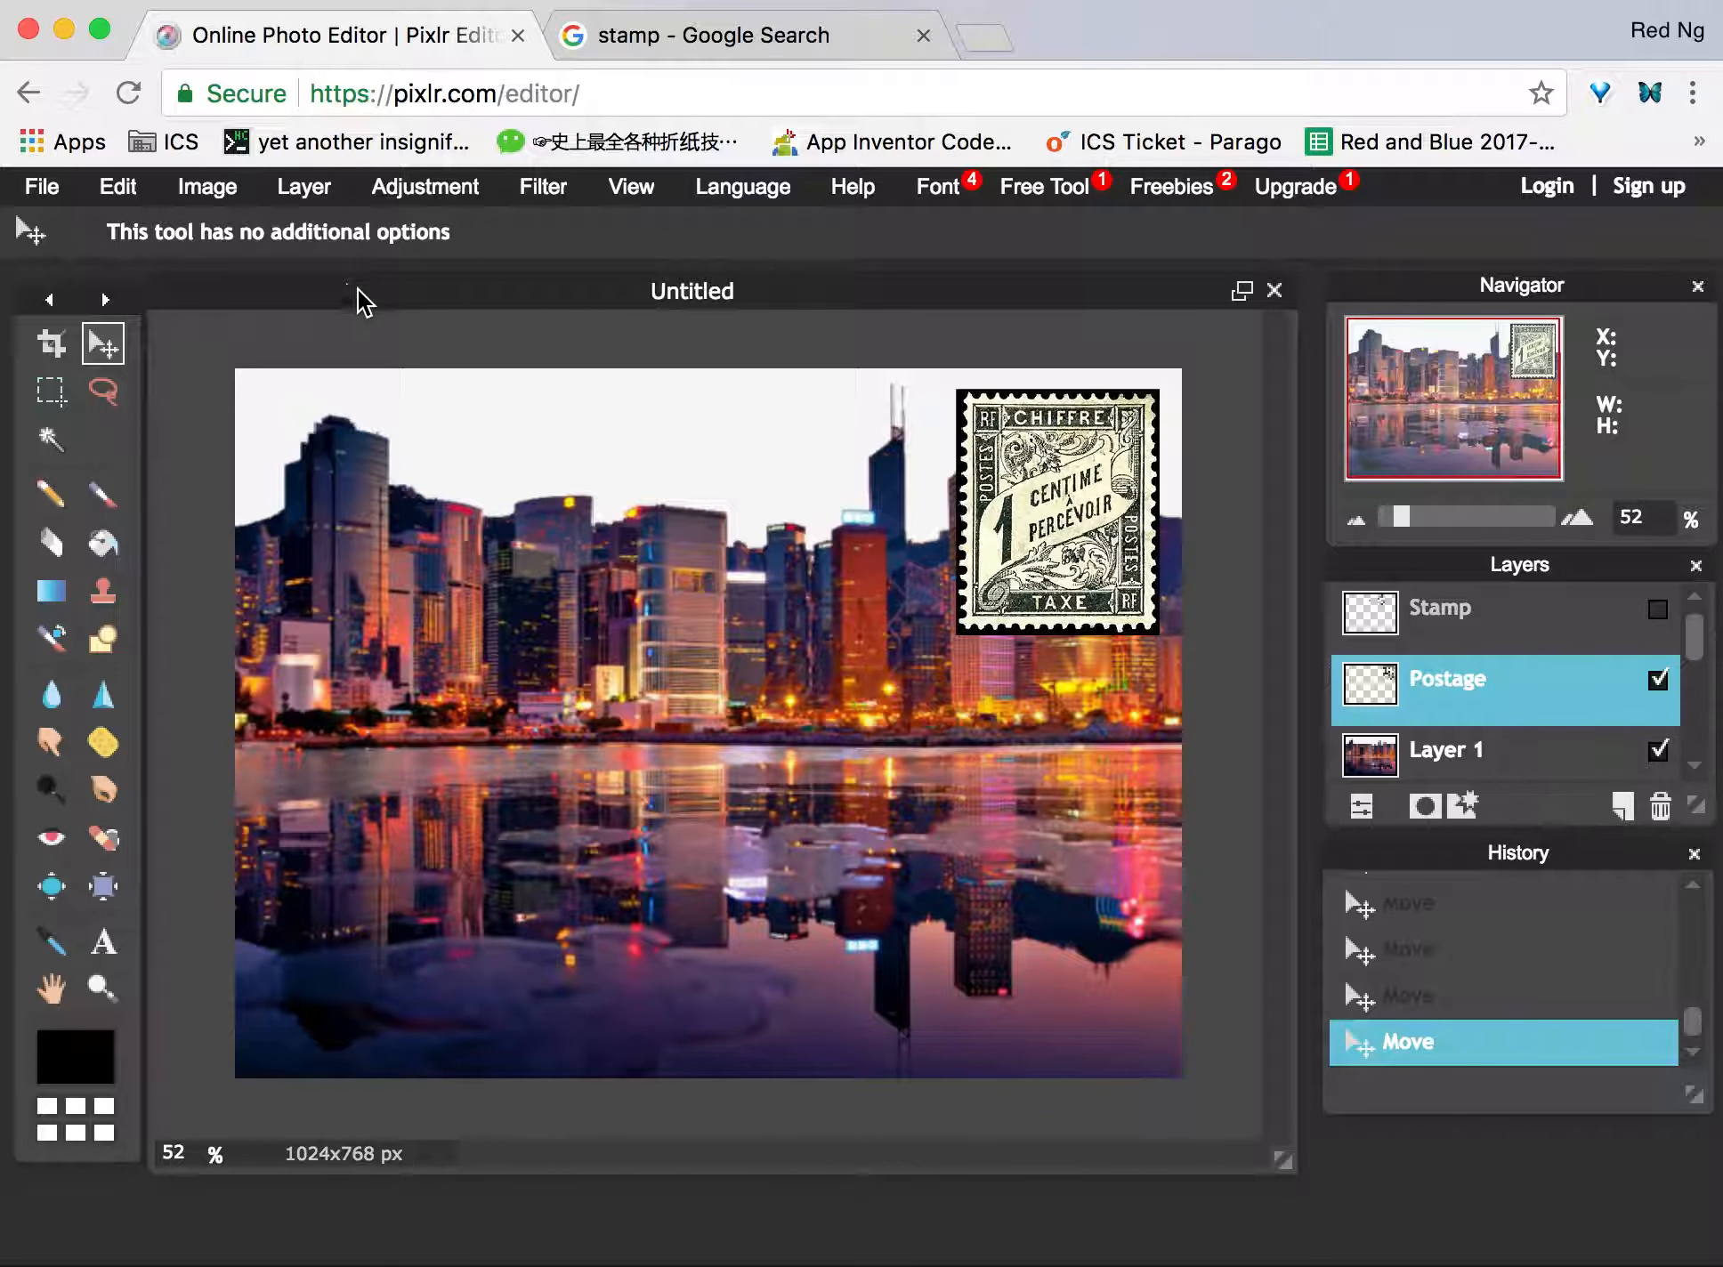
click(1657, 610)
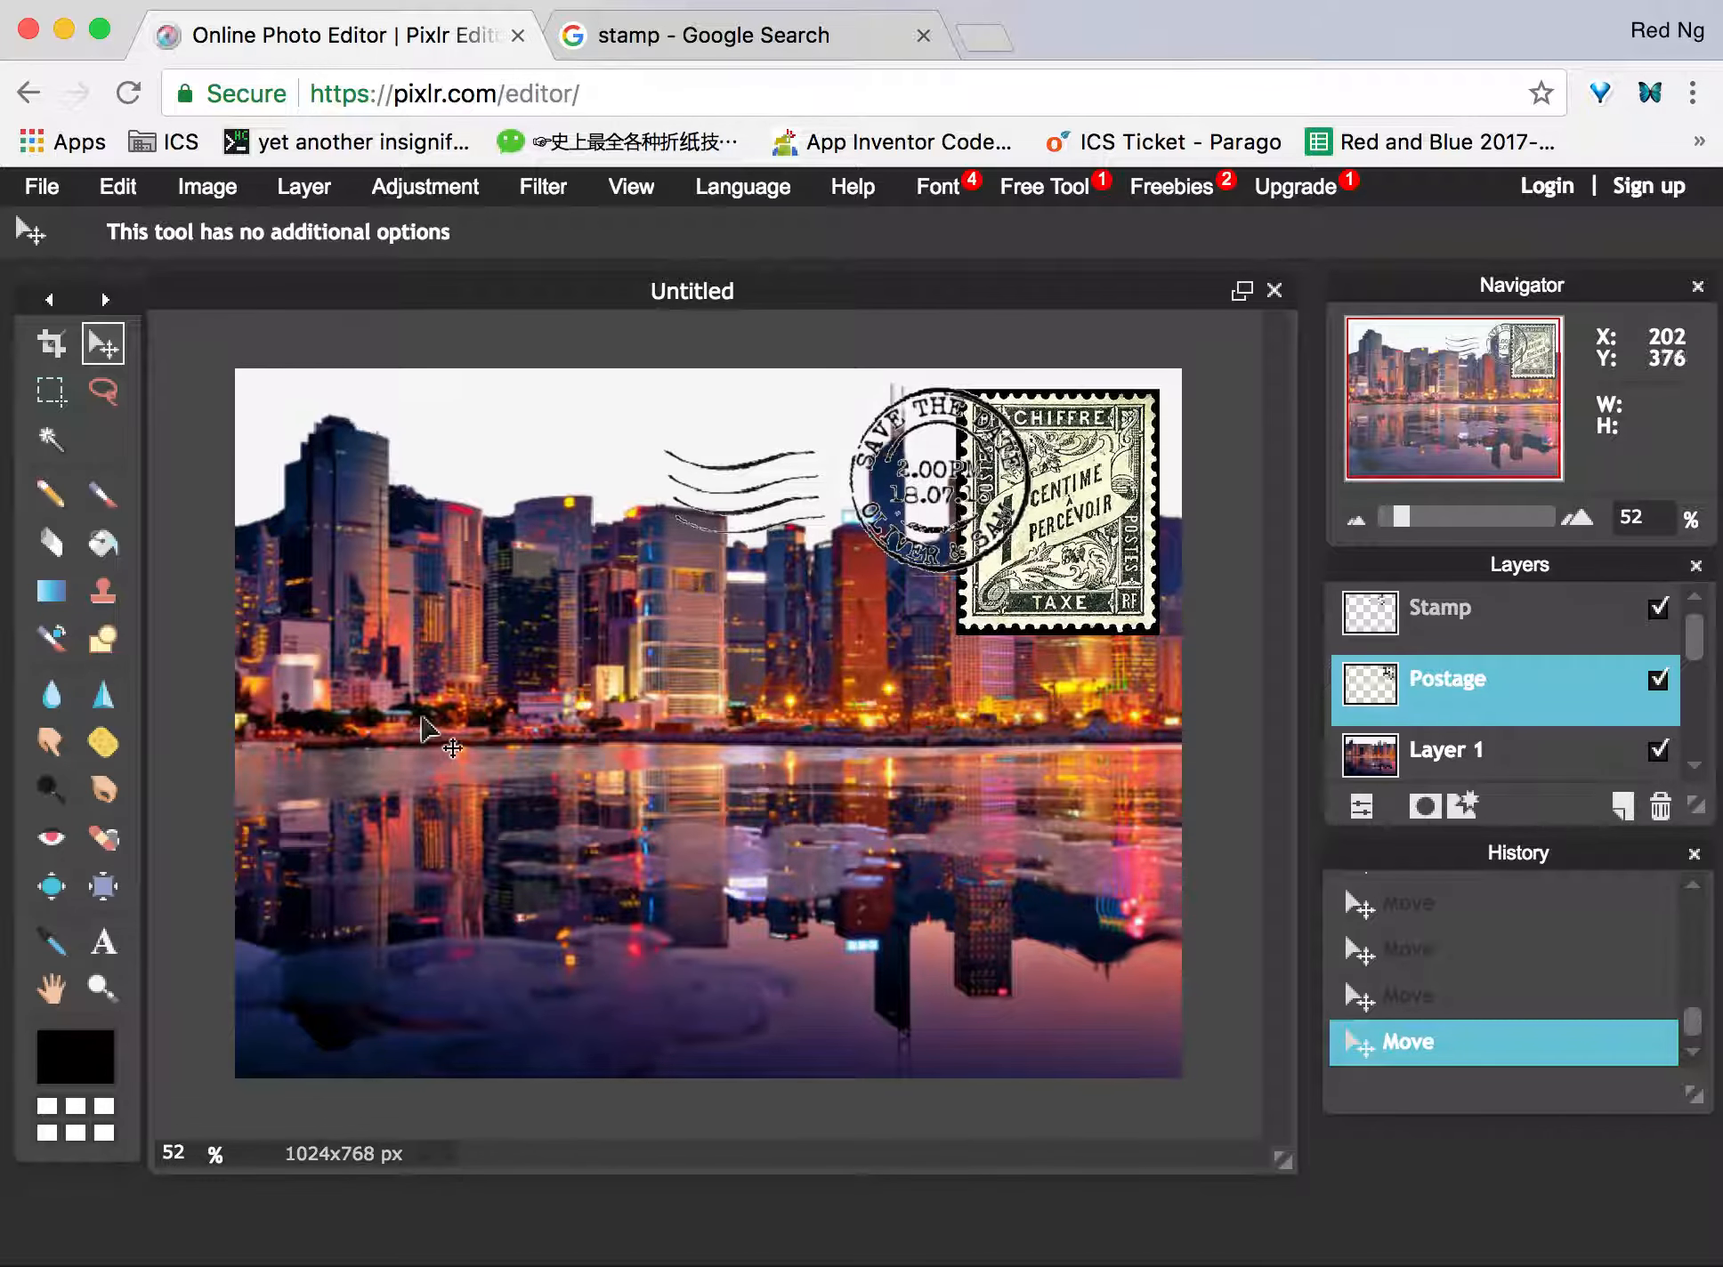
Switch to Google Images and search for "hong kong milk tea", refining the query to "hong kong milk tea clipart".
click(712, 40)
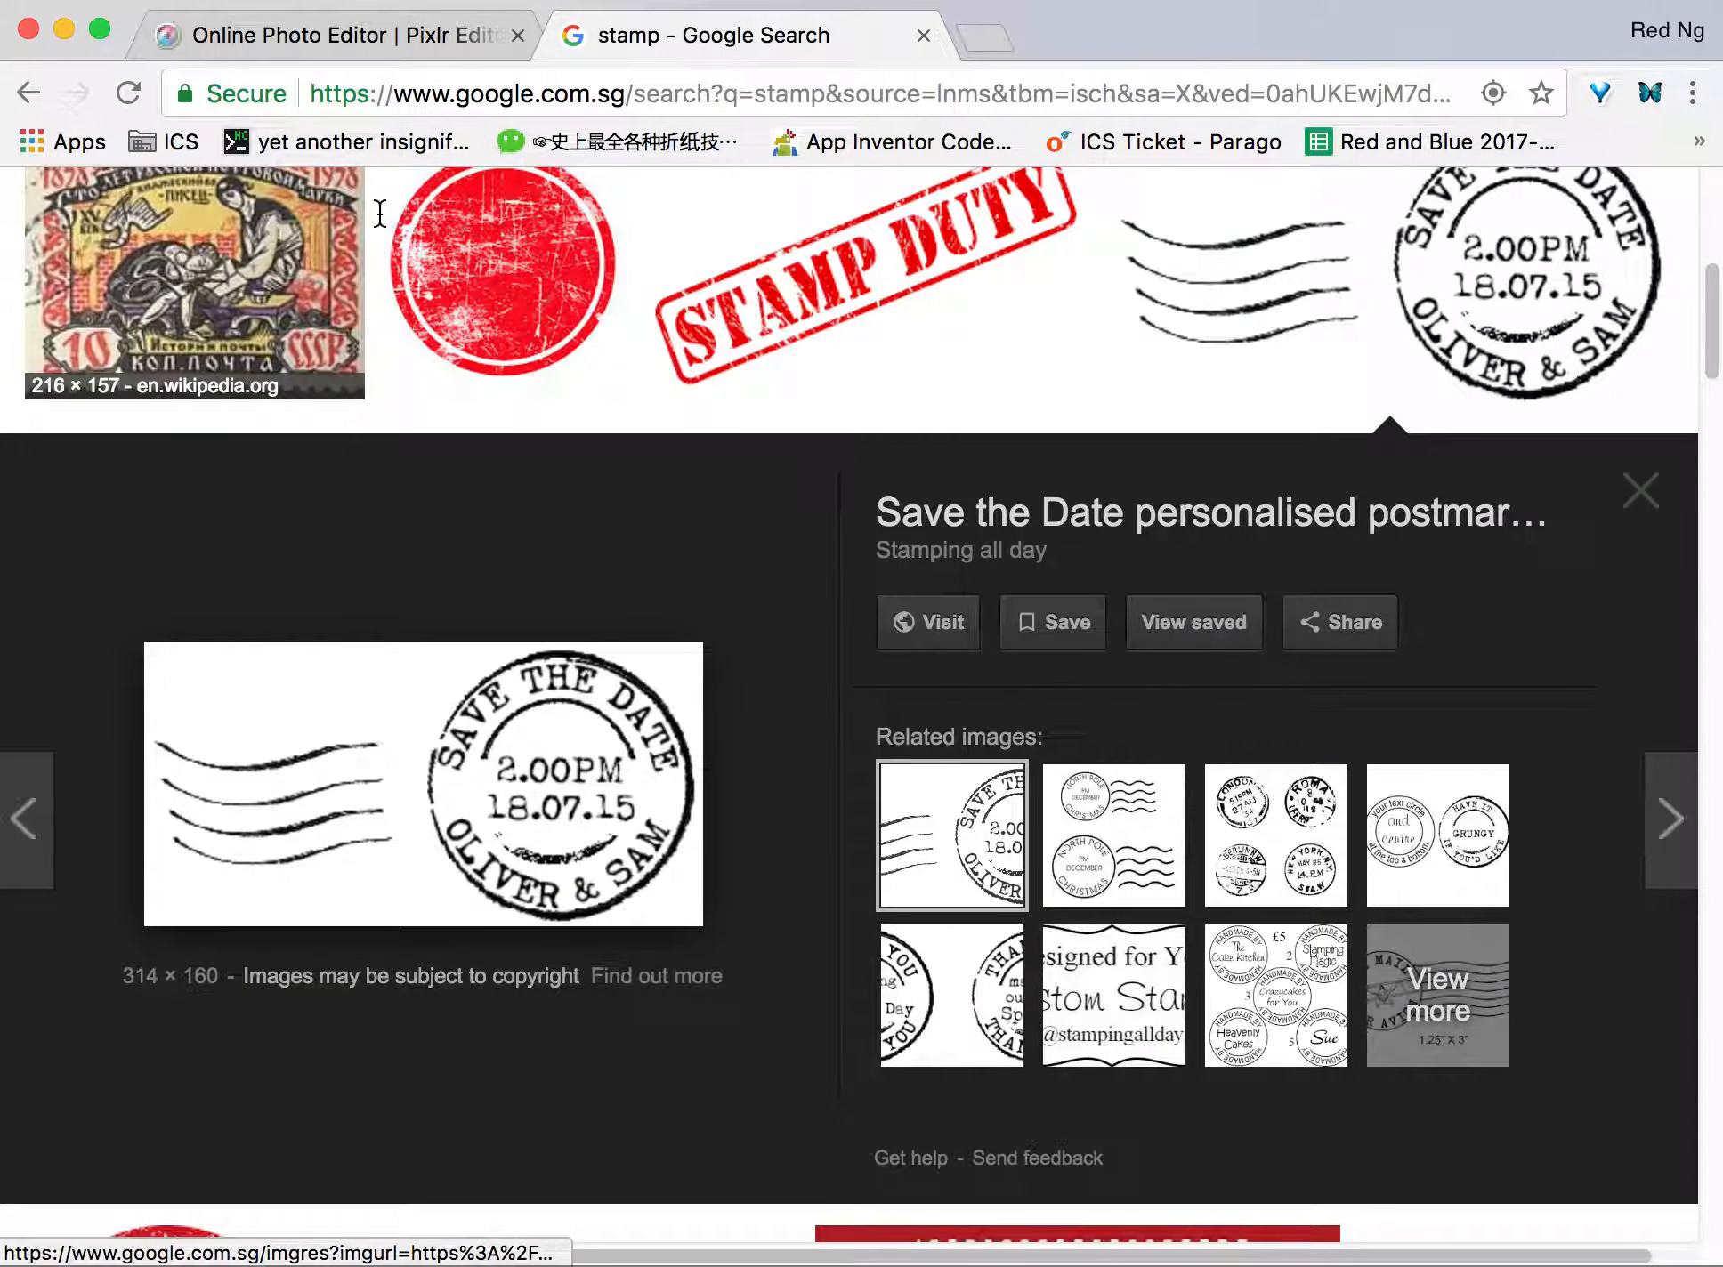
scroll(380, 214, up, 10)
drag(381, 247, 183, 233)
text(hong kong milk tea)
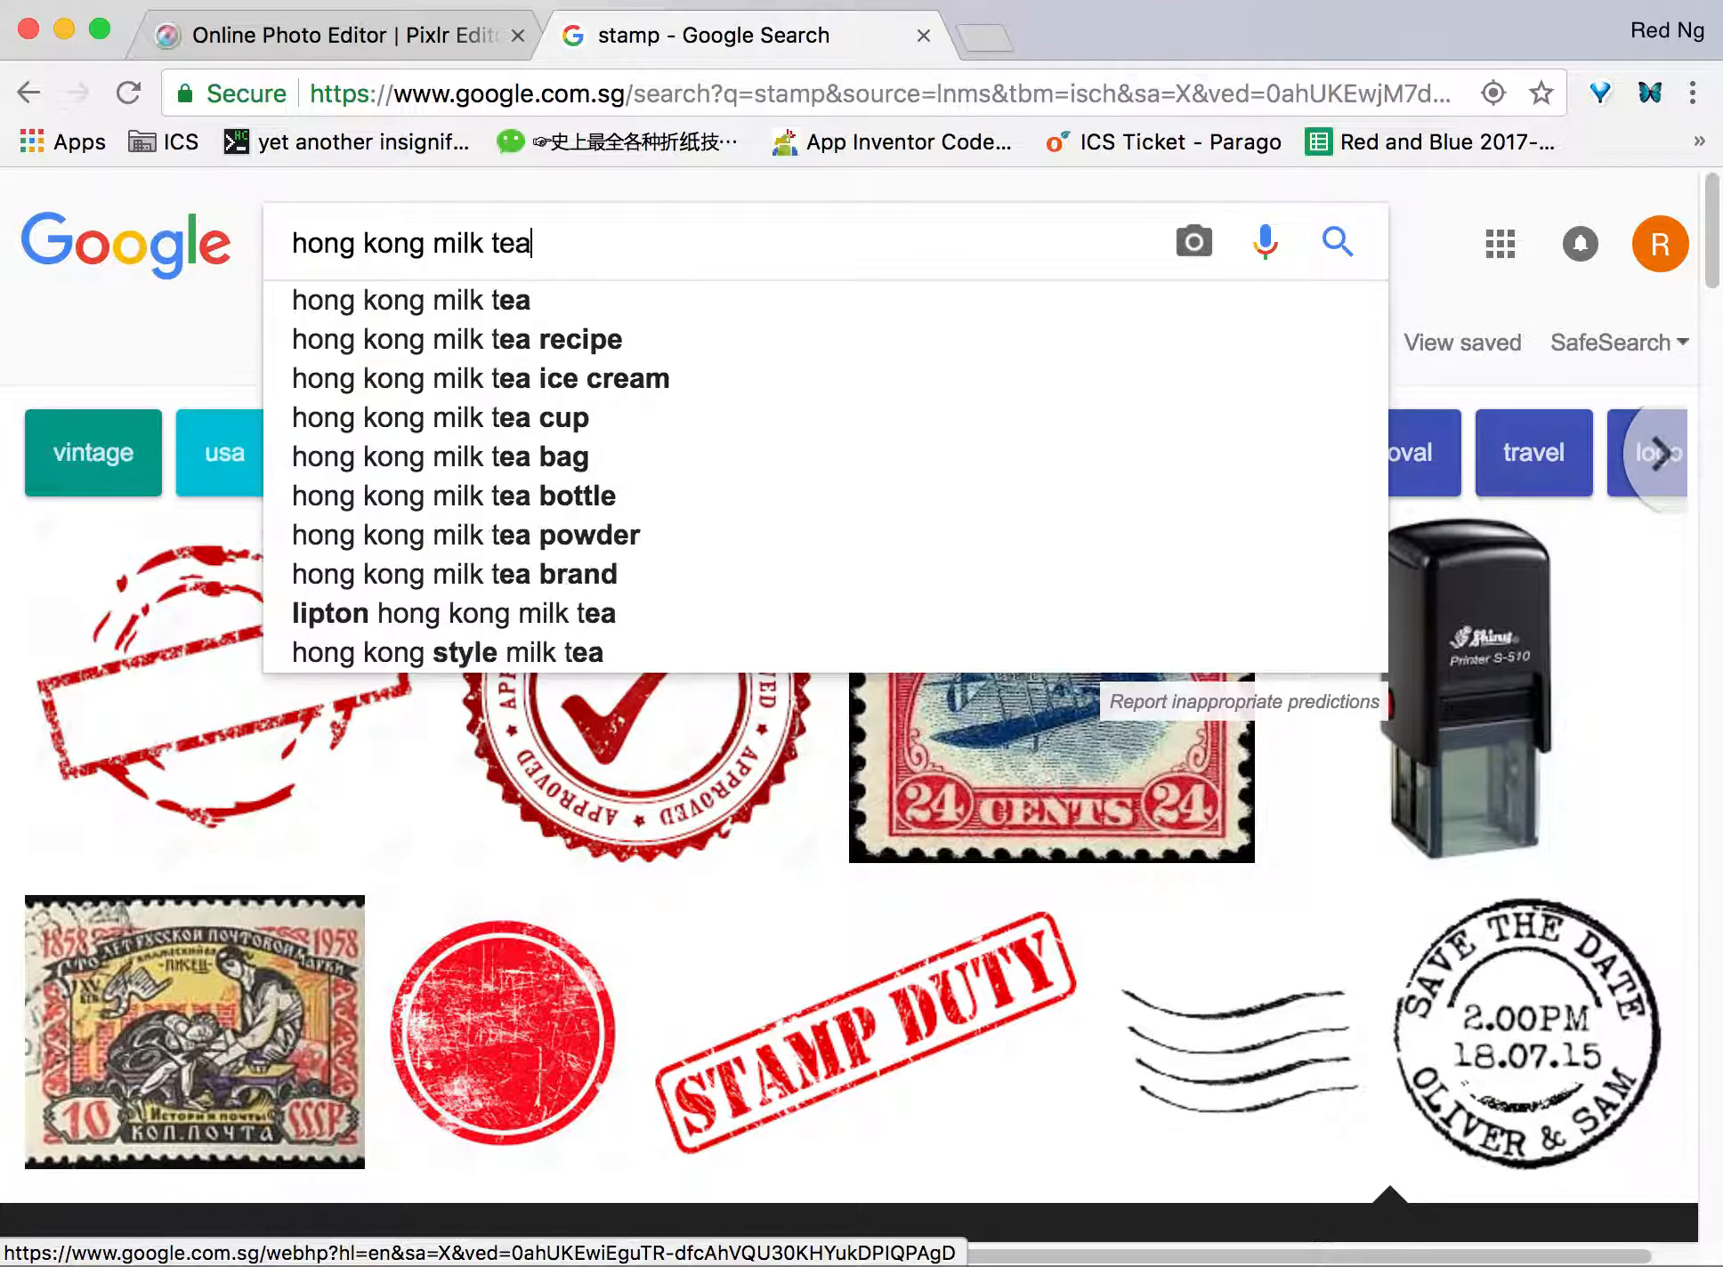
key(Return)
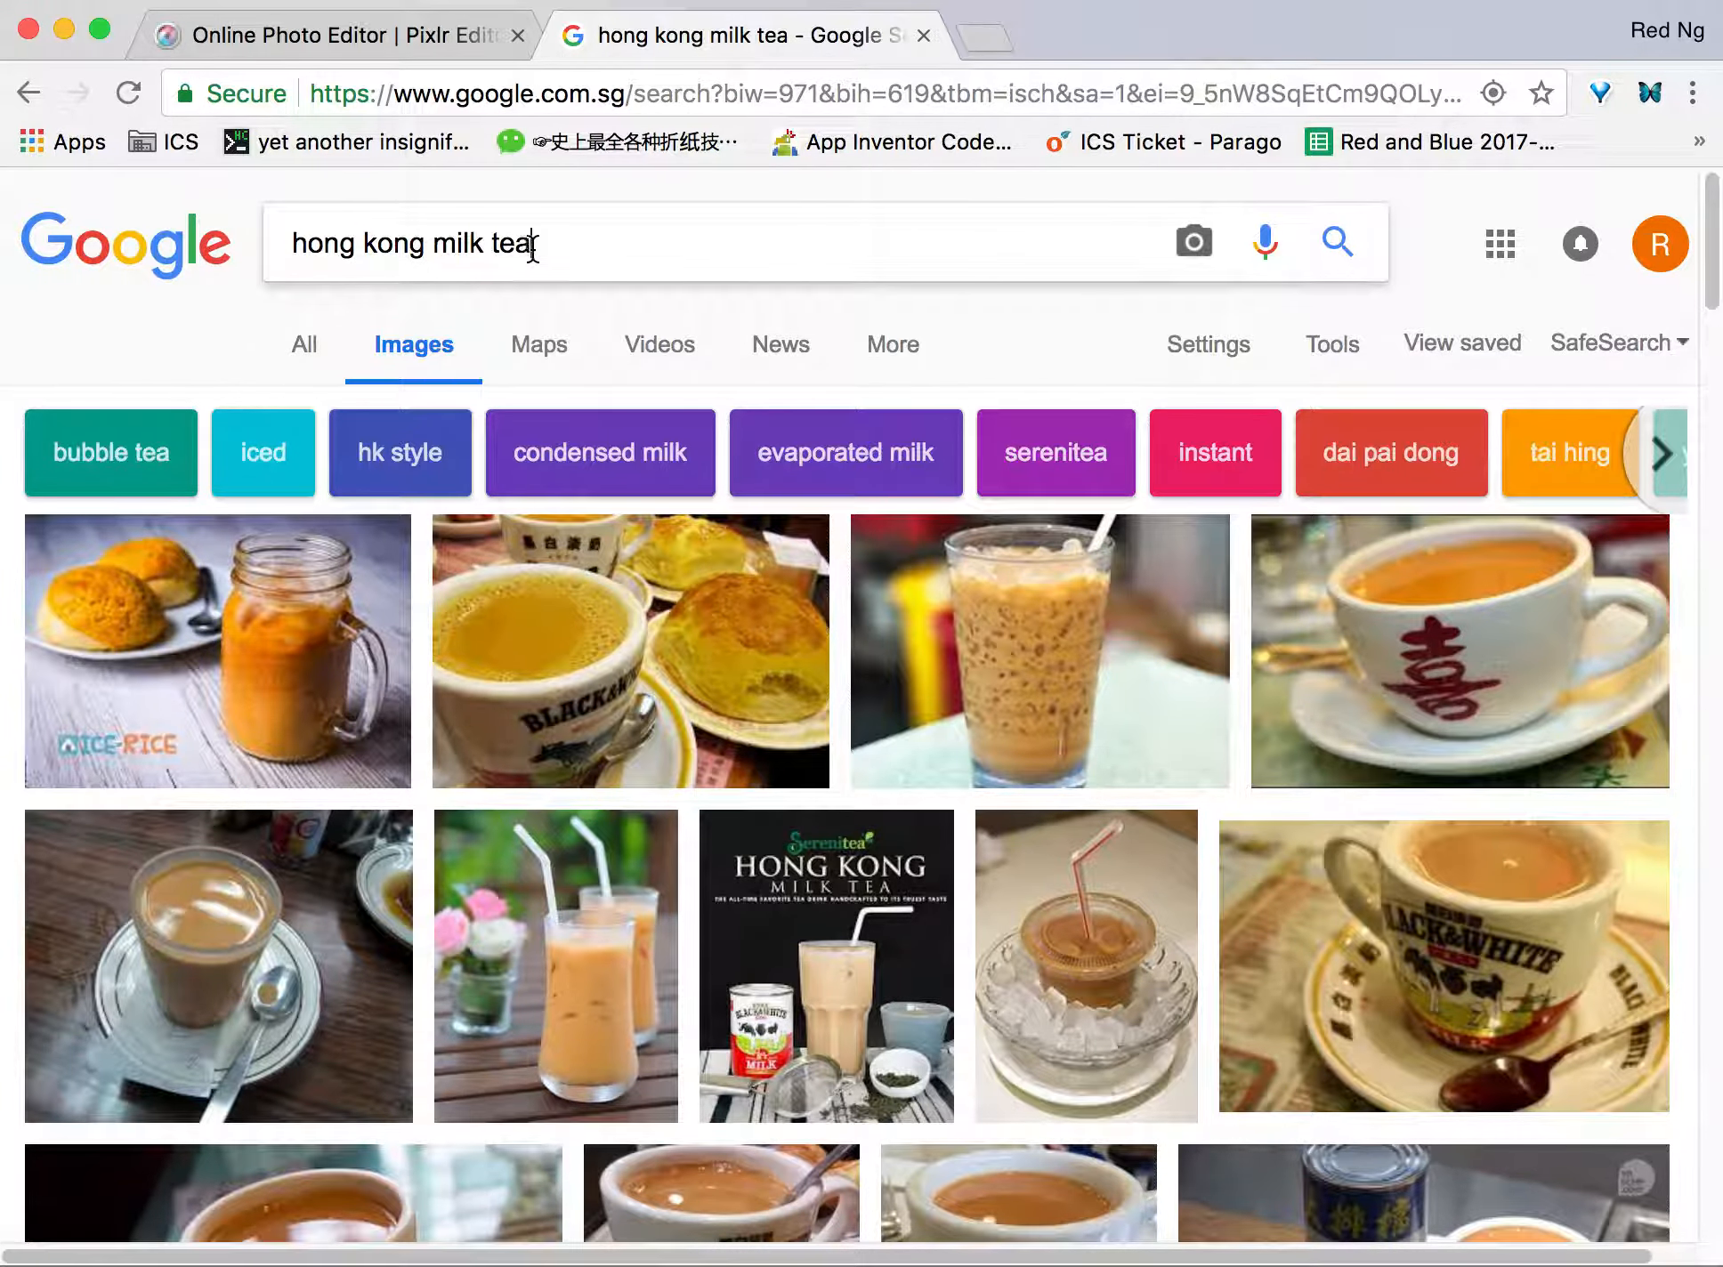
text(clipart)
key(Return)
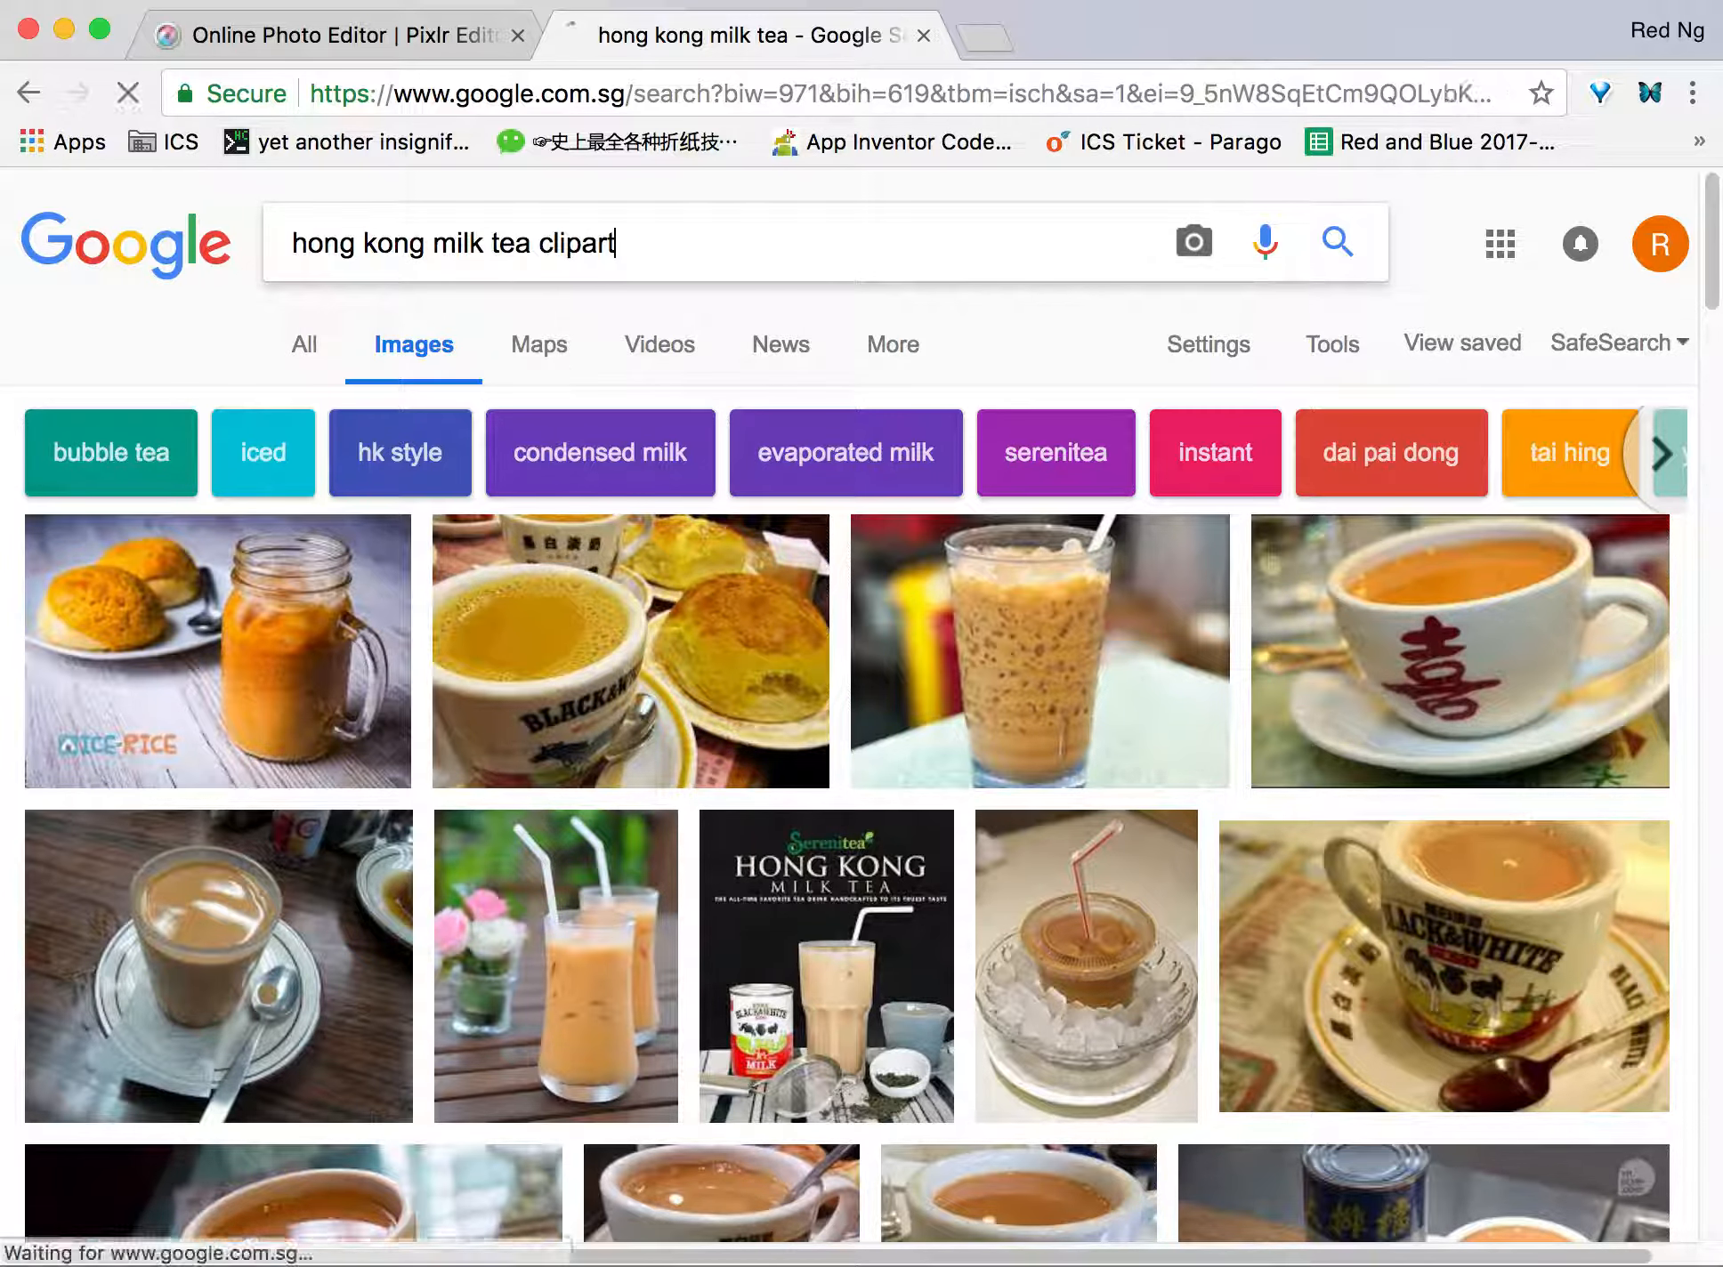
Open the white coffee cup and saucer picture from the search results and copy its image address.
scroll(894, 484, down, 1)
scroll(895, 483, down, 3)
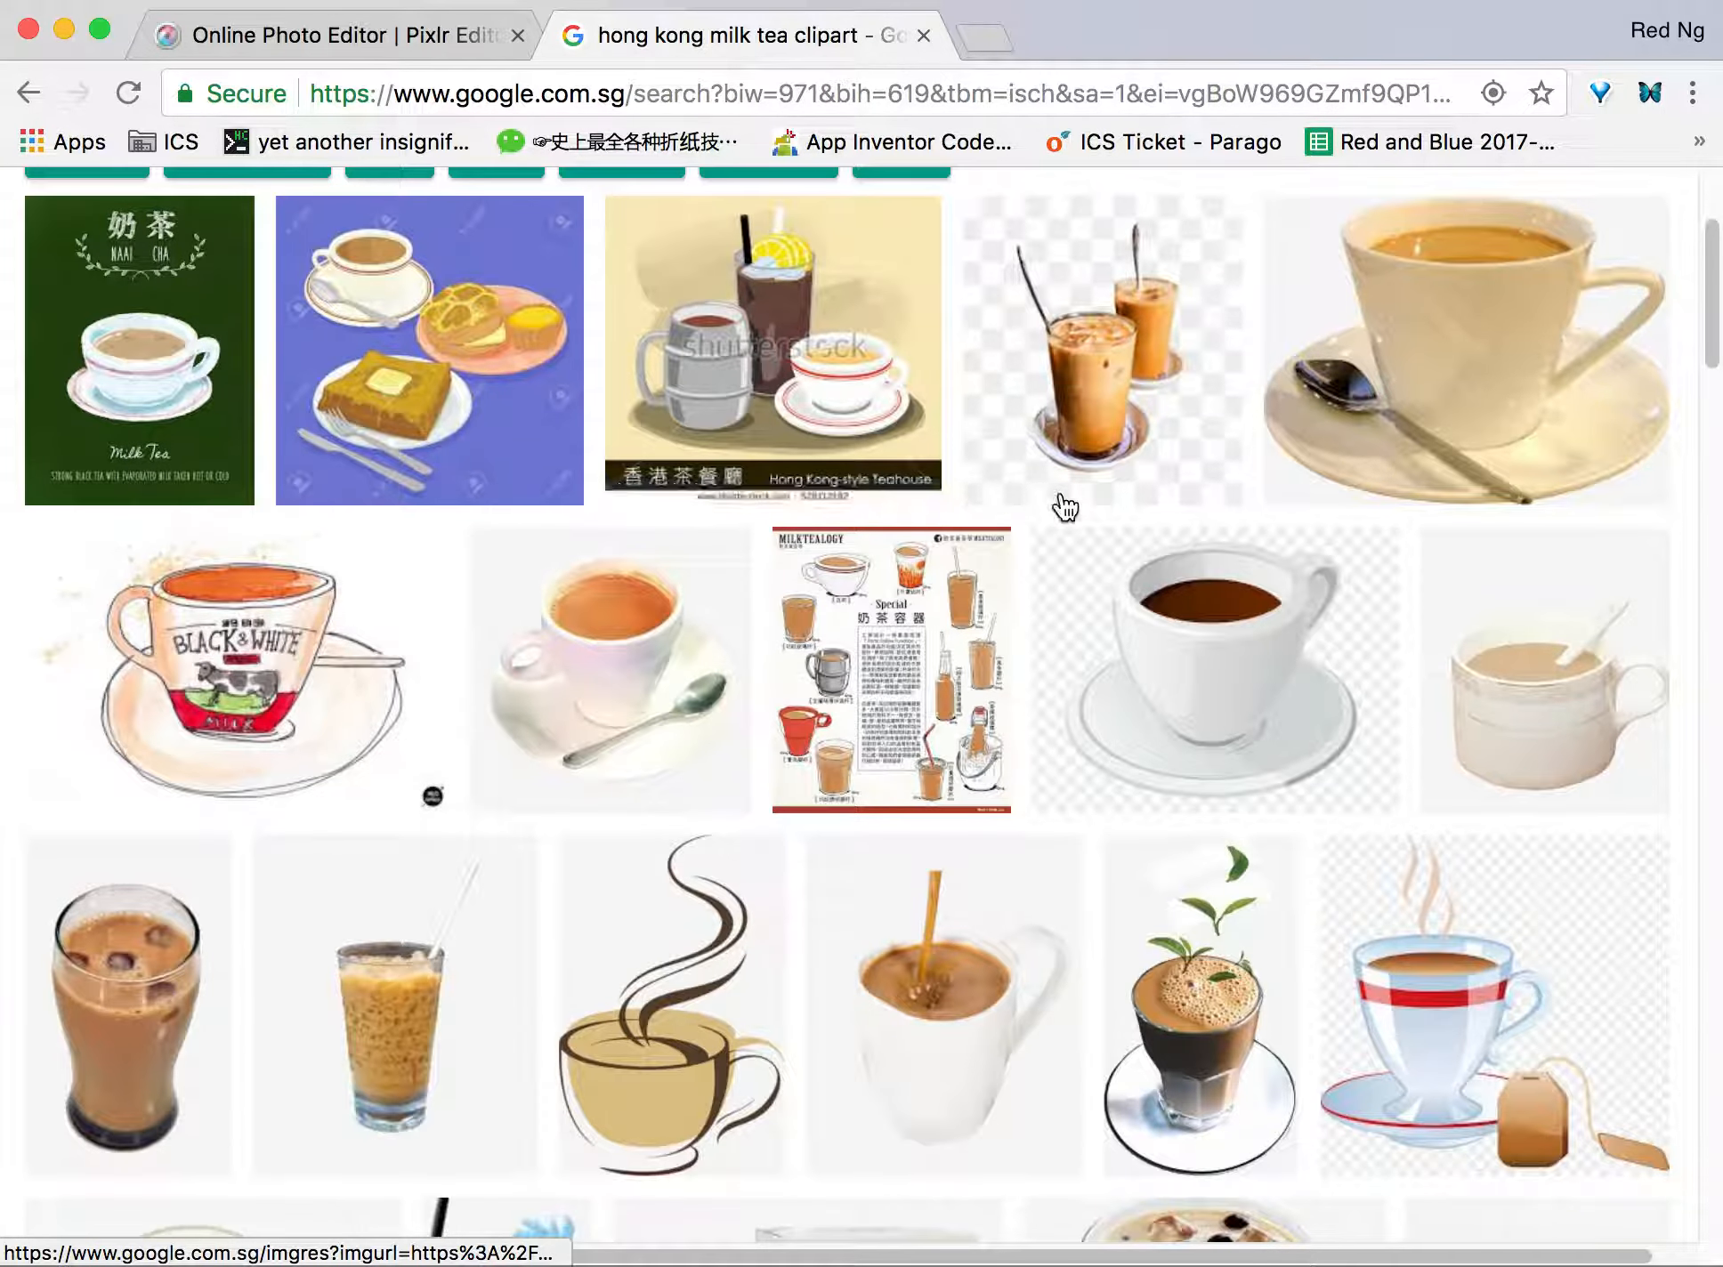
click(1117, 652)
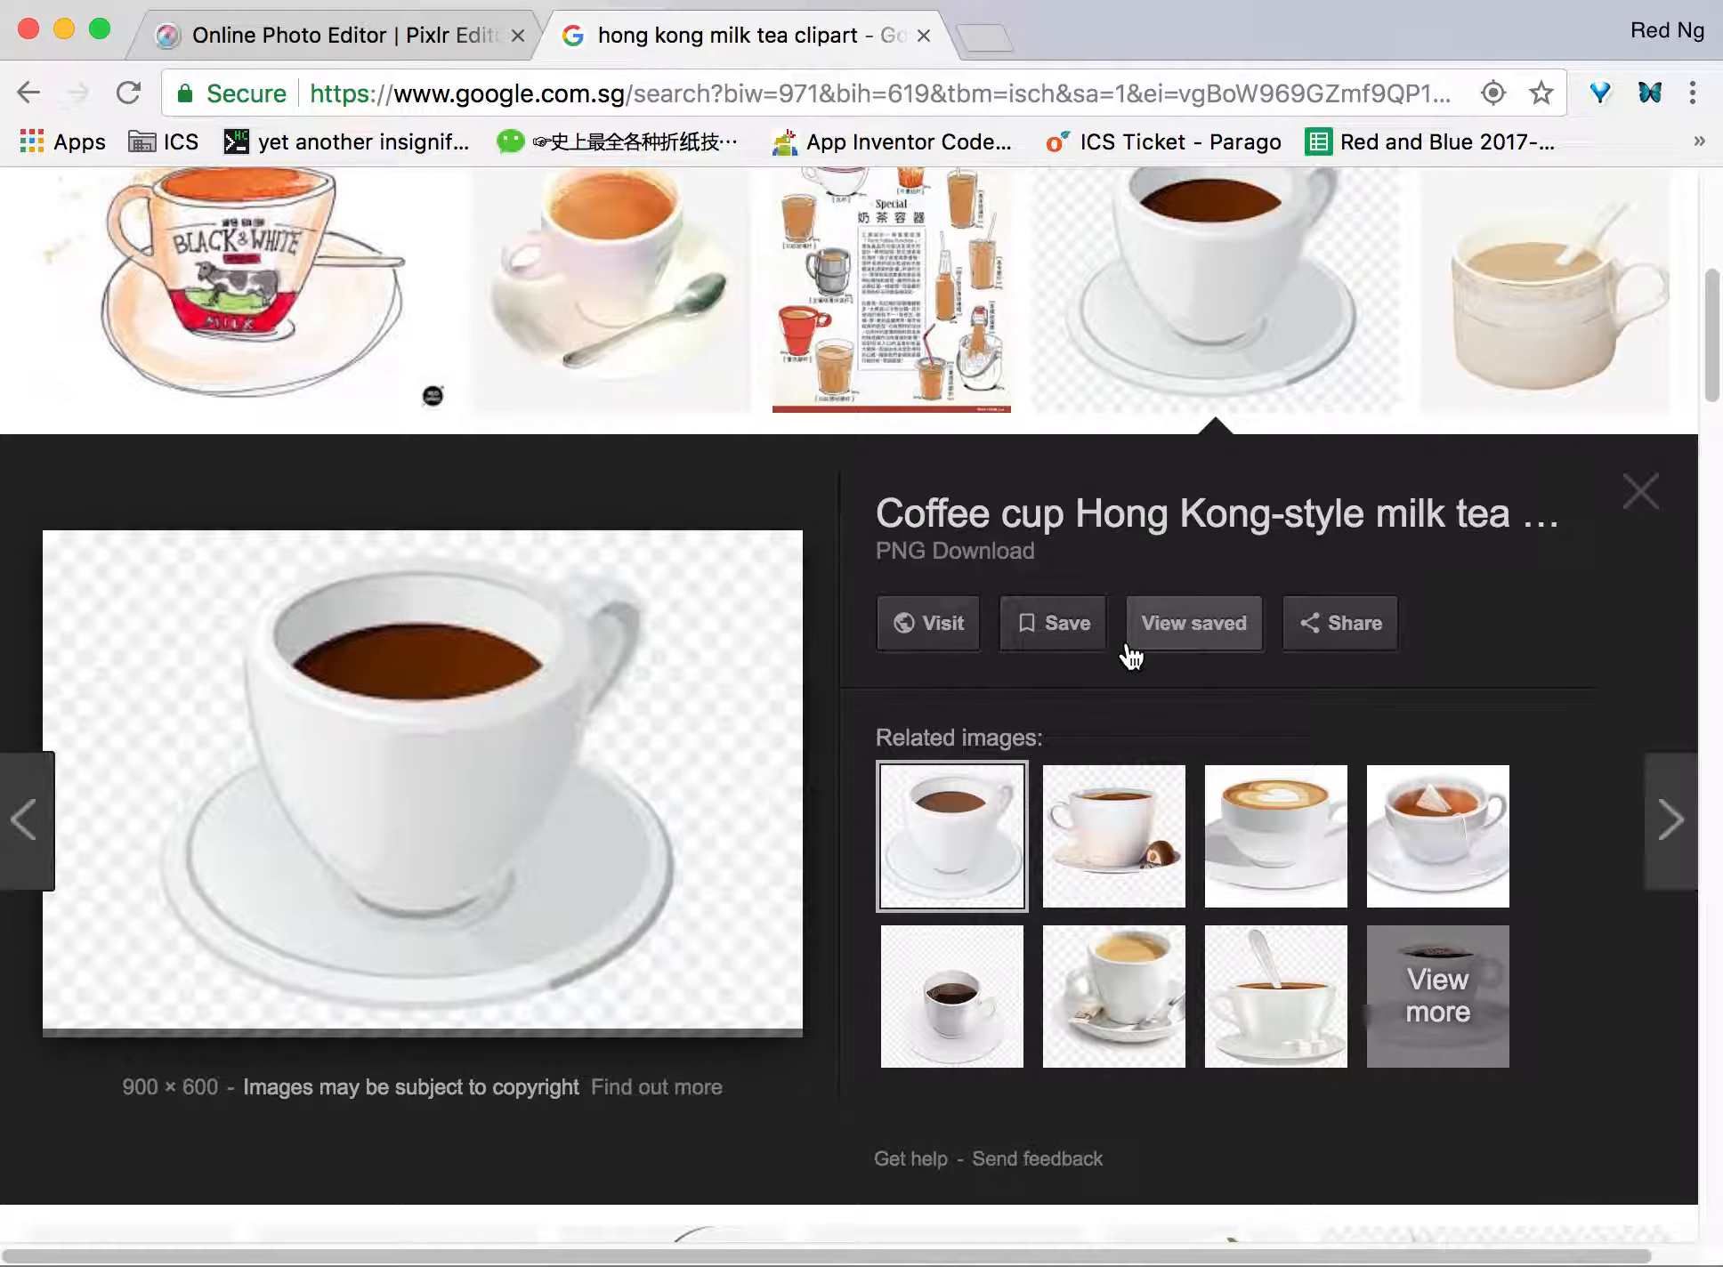
right_click(406, 712)
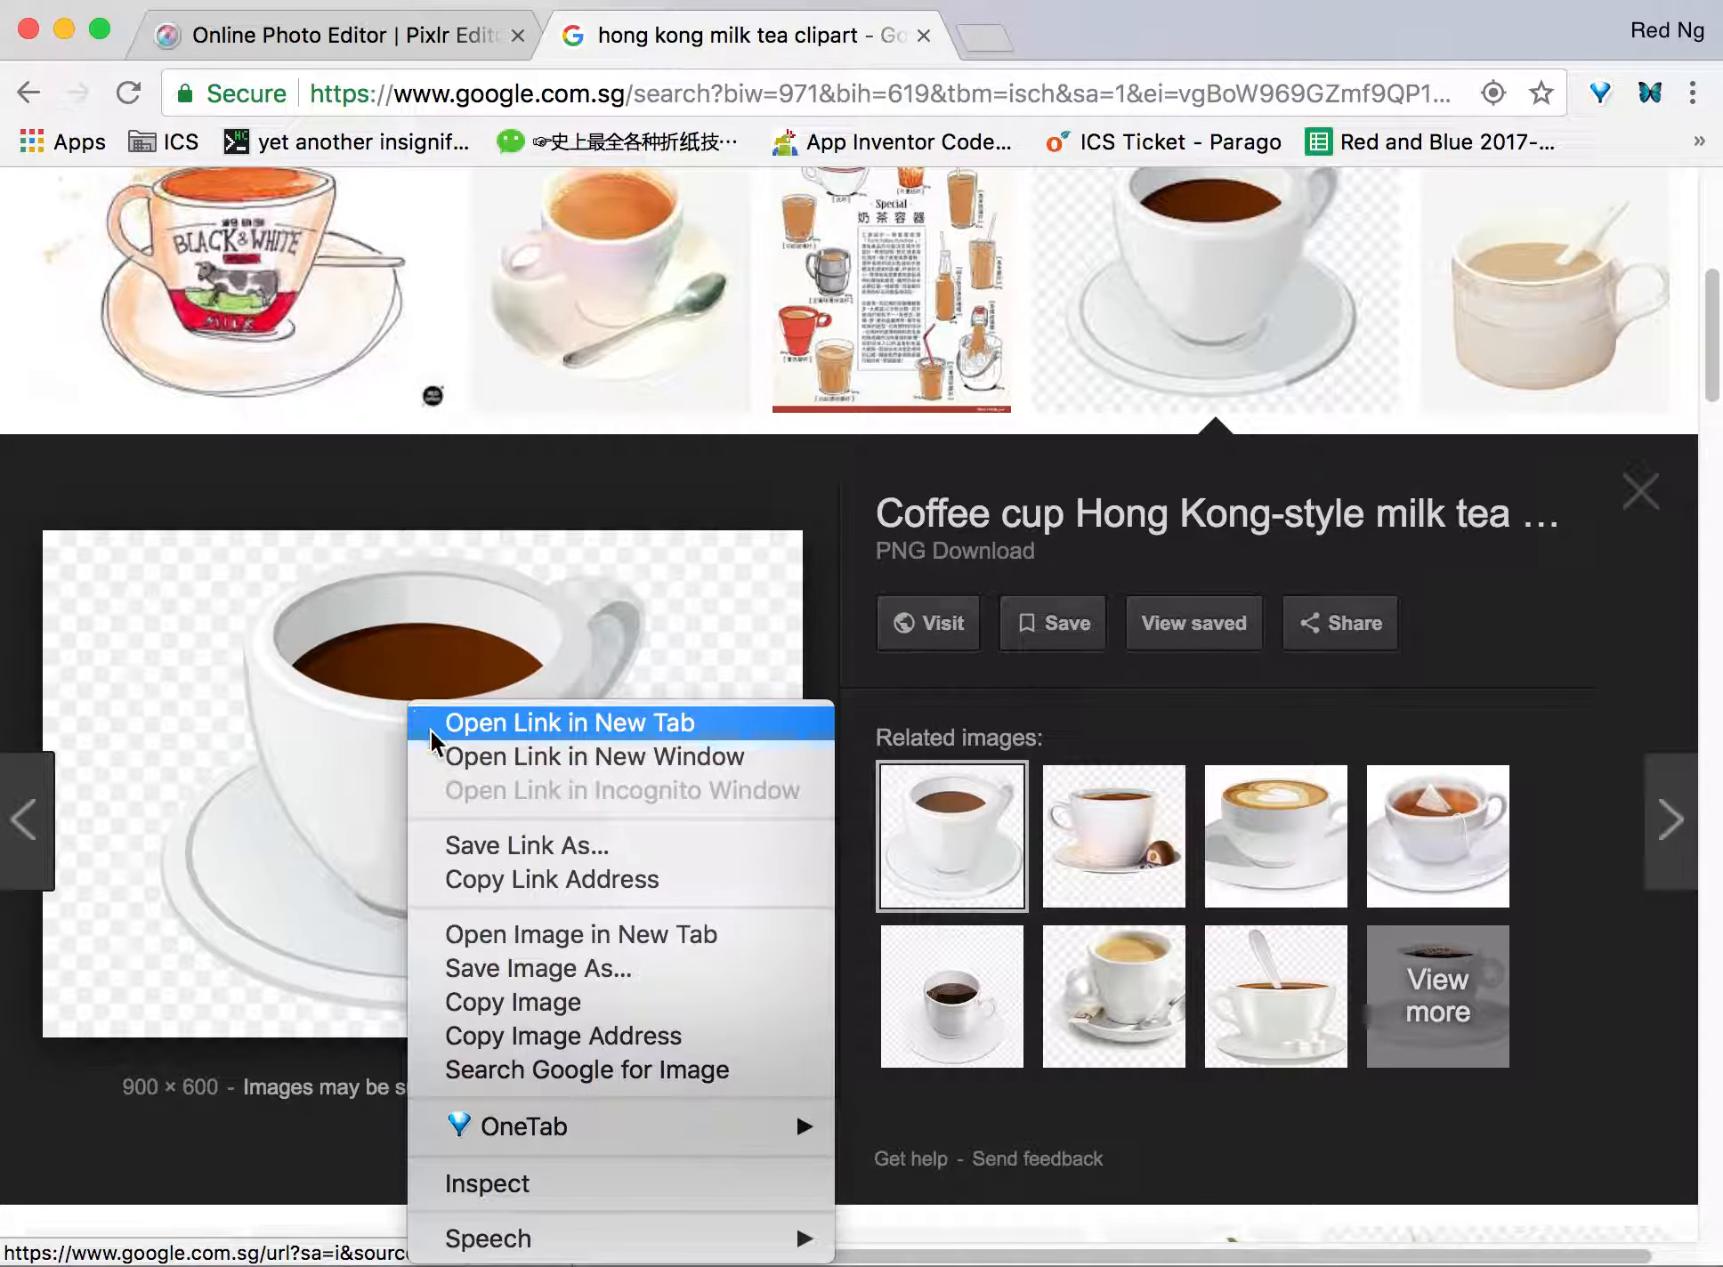
click(612, 1037)
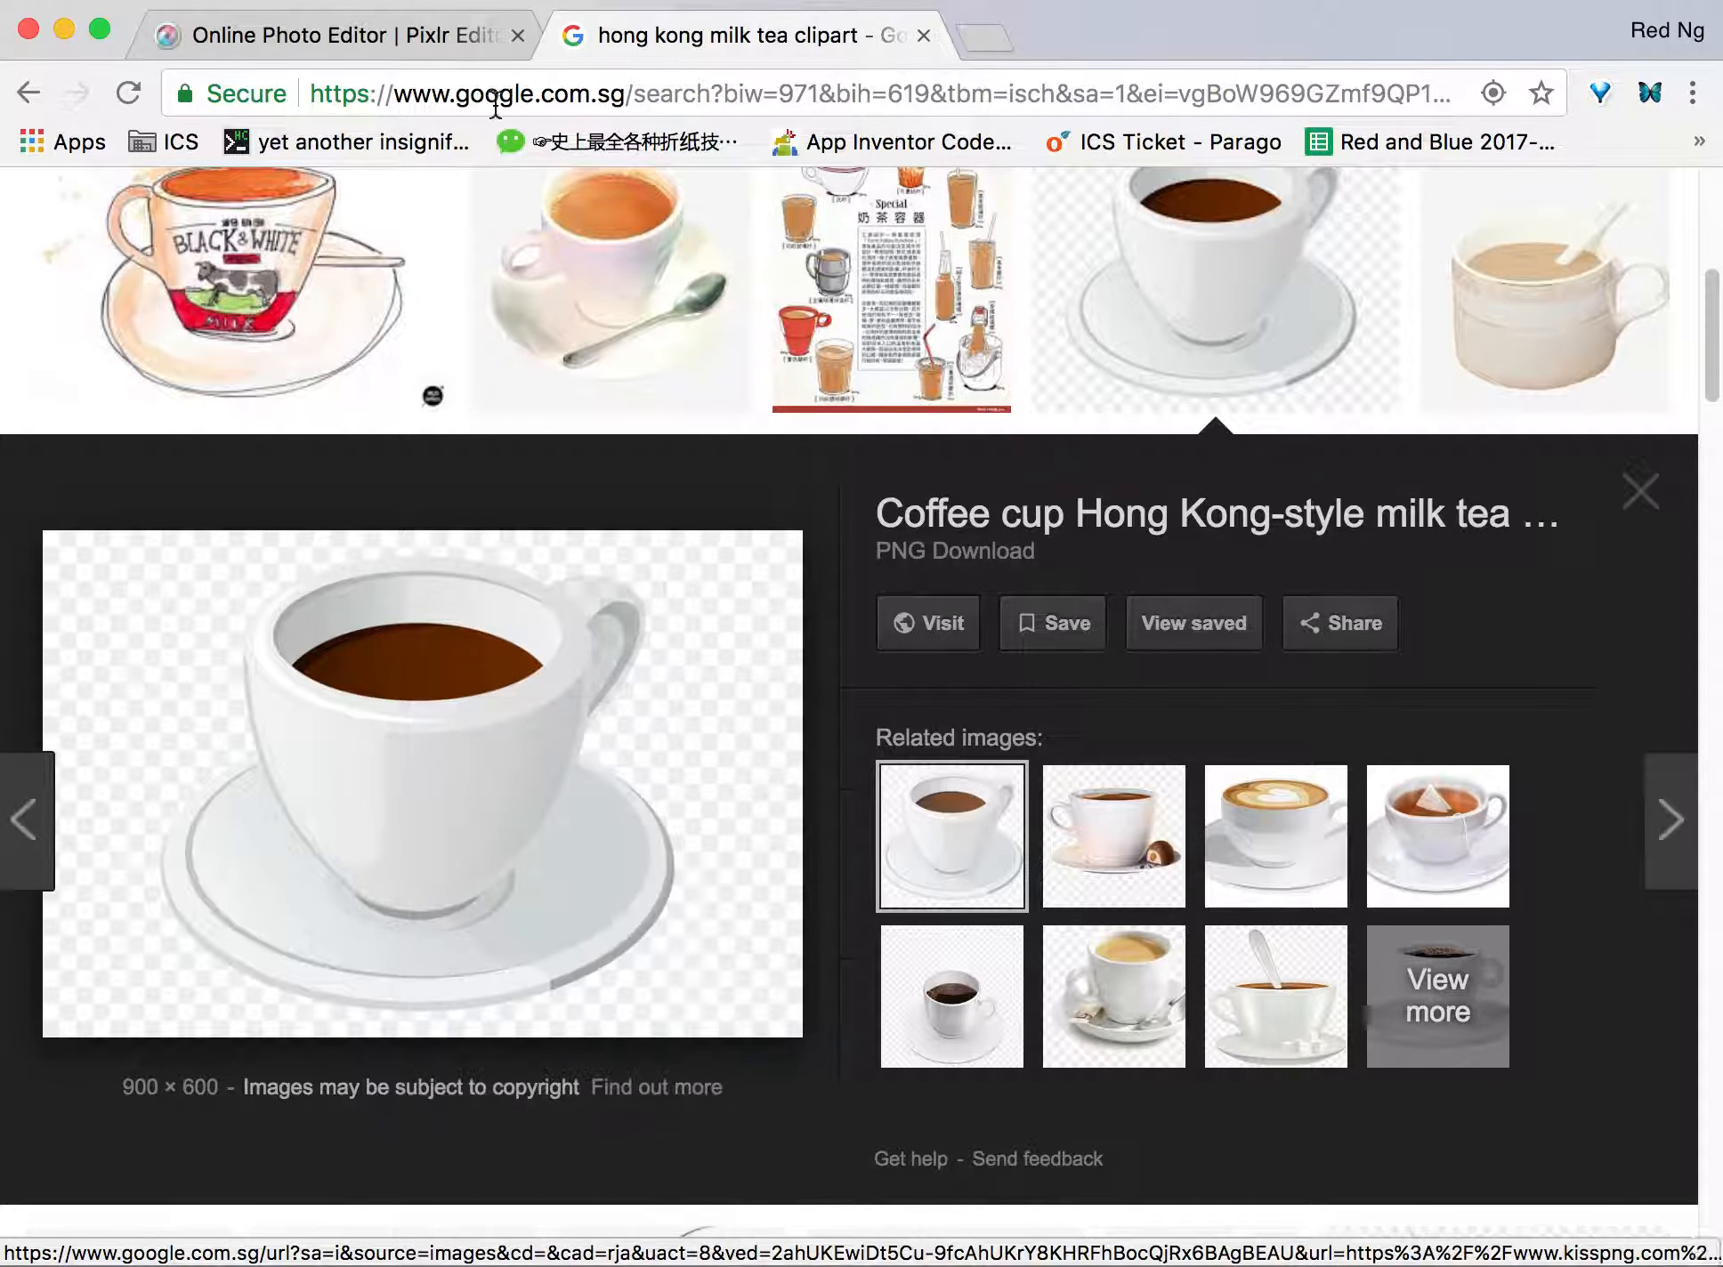
Switch to the Pixlr editor, add the copied cup image as a layer from its URL, and move it slightly down and left.
click(413, 35)
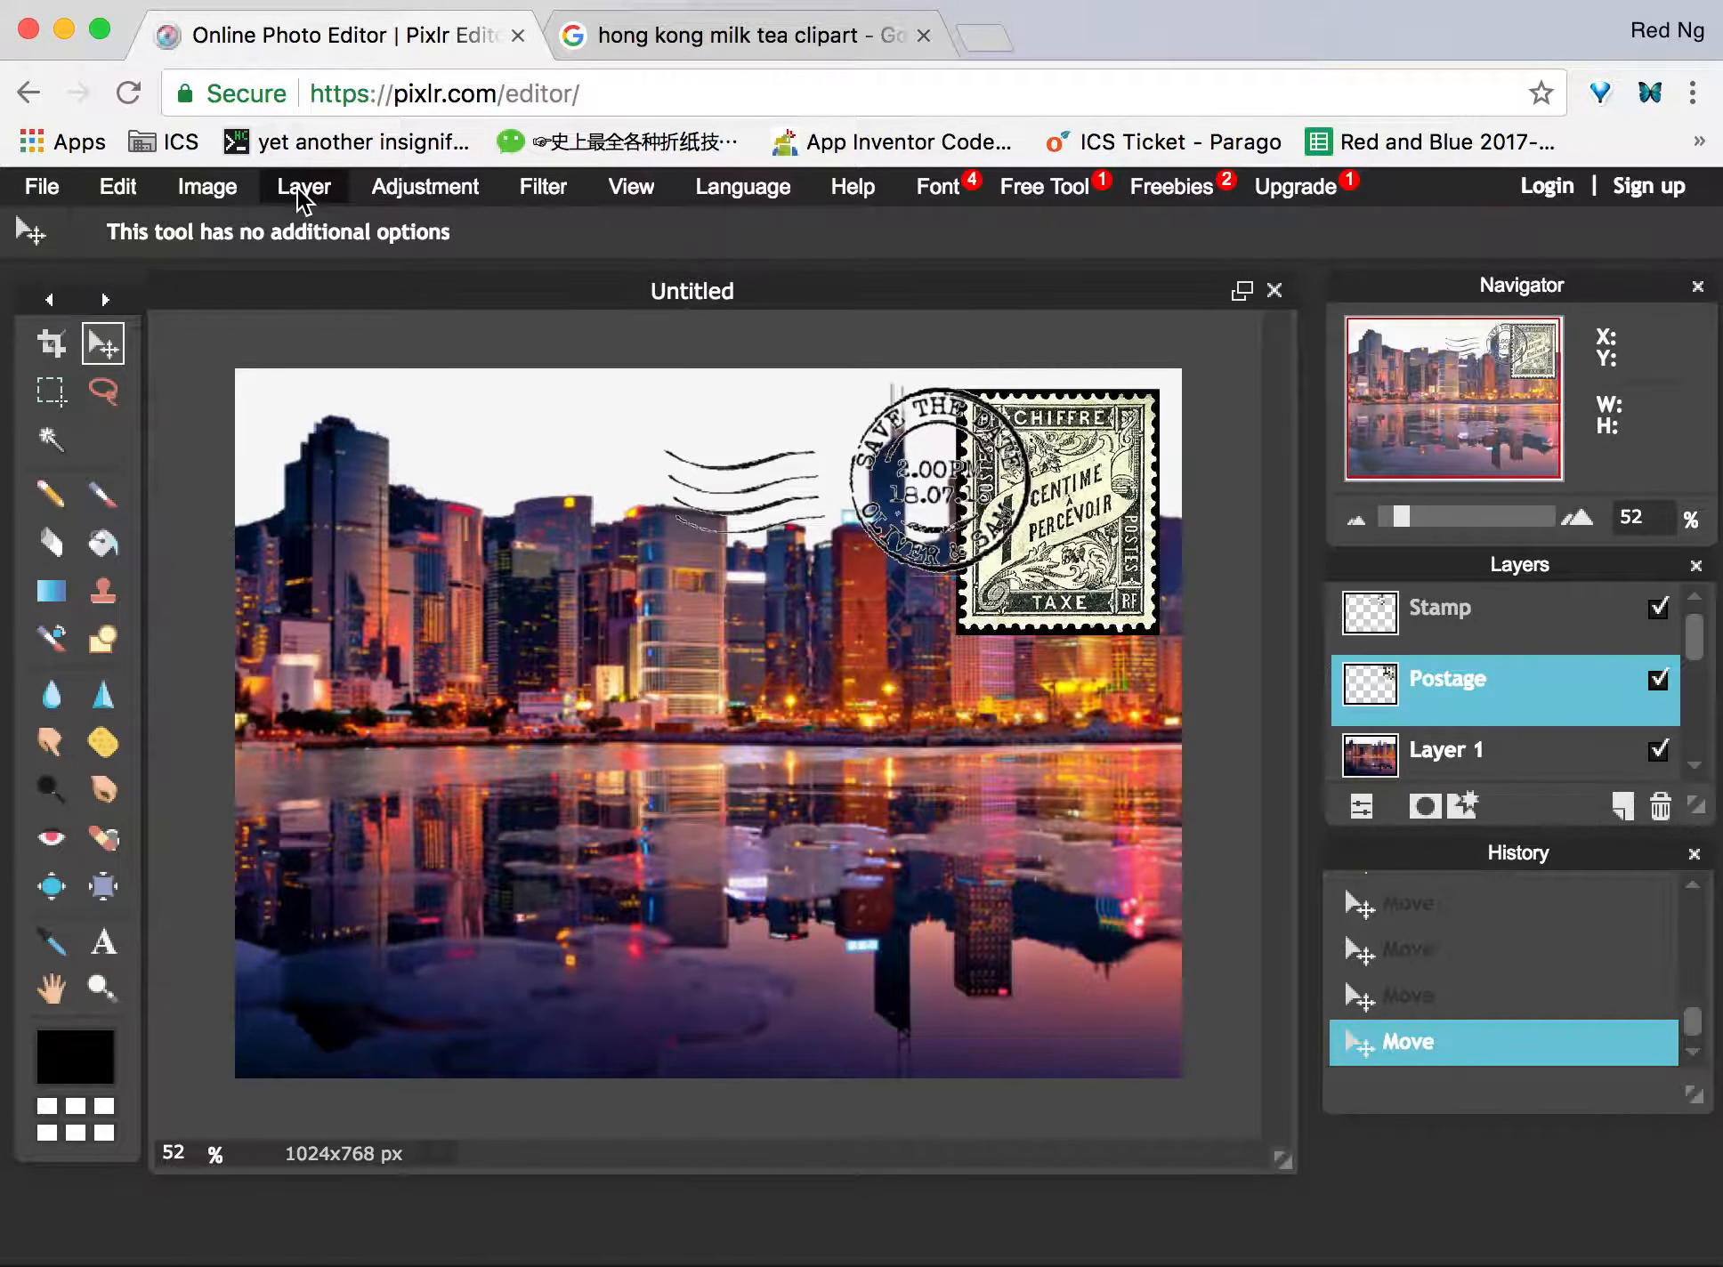
click(303, 189)
click(374, 371)
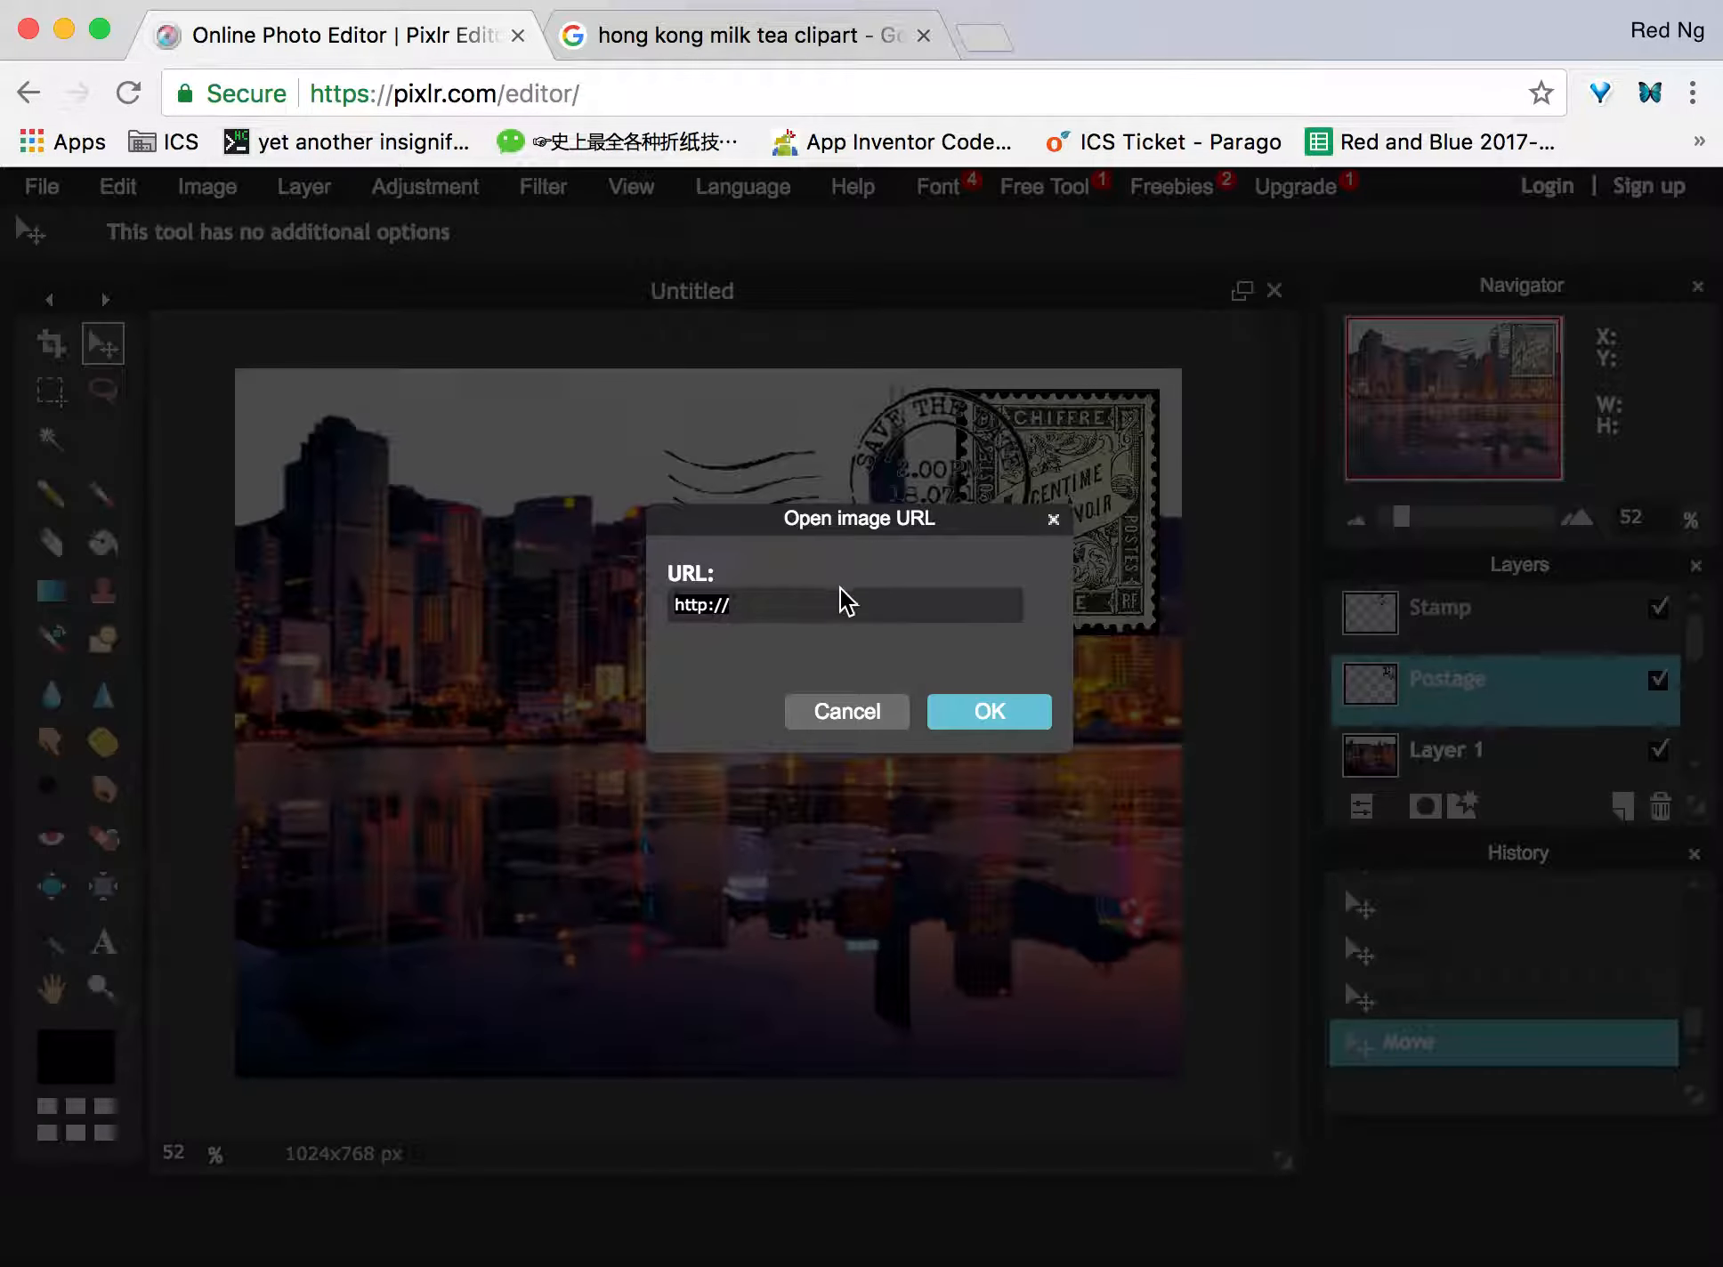
key(super+v)
click(989, 712)
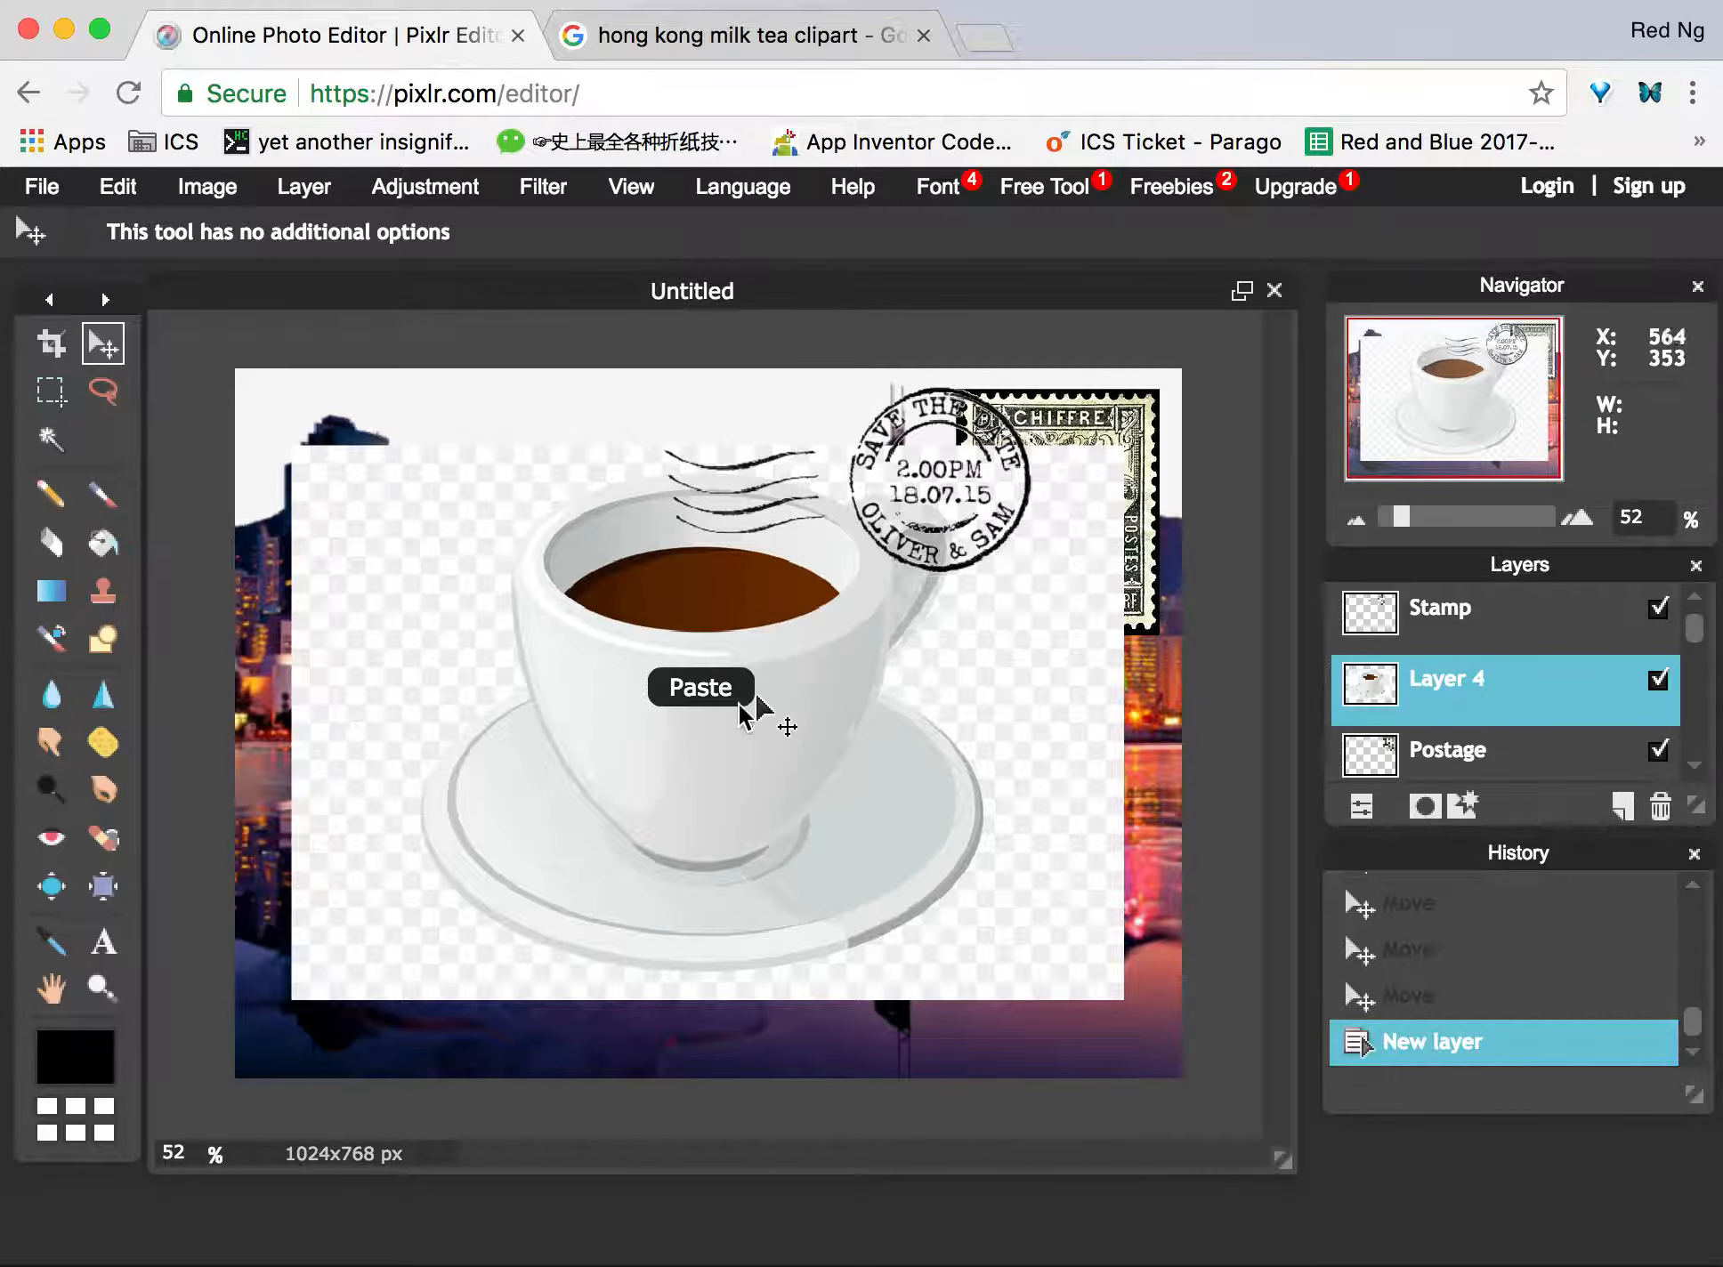
drag(661, 873, 641, 918)
mouse_move(640, 706)
mouse_down()
mouse_move(615, 742)
mouse_move(646, 692)
mouse_move(649, 708)
mouse_up()
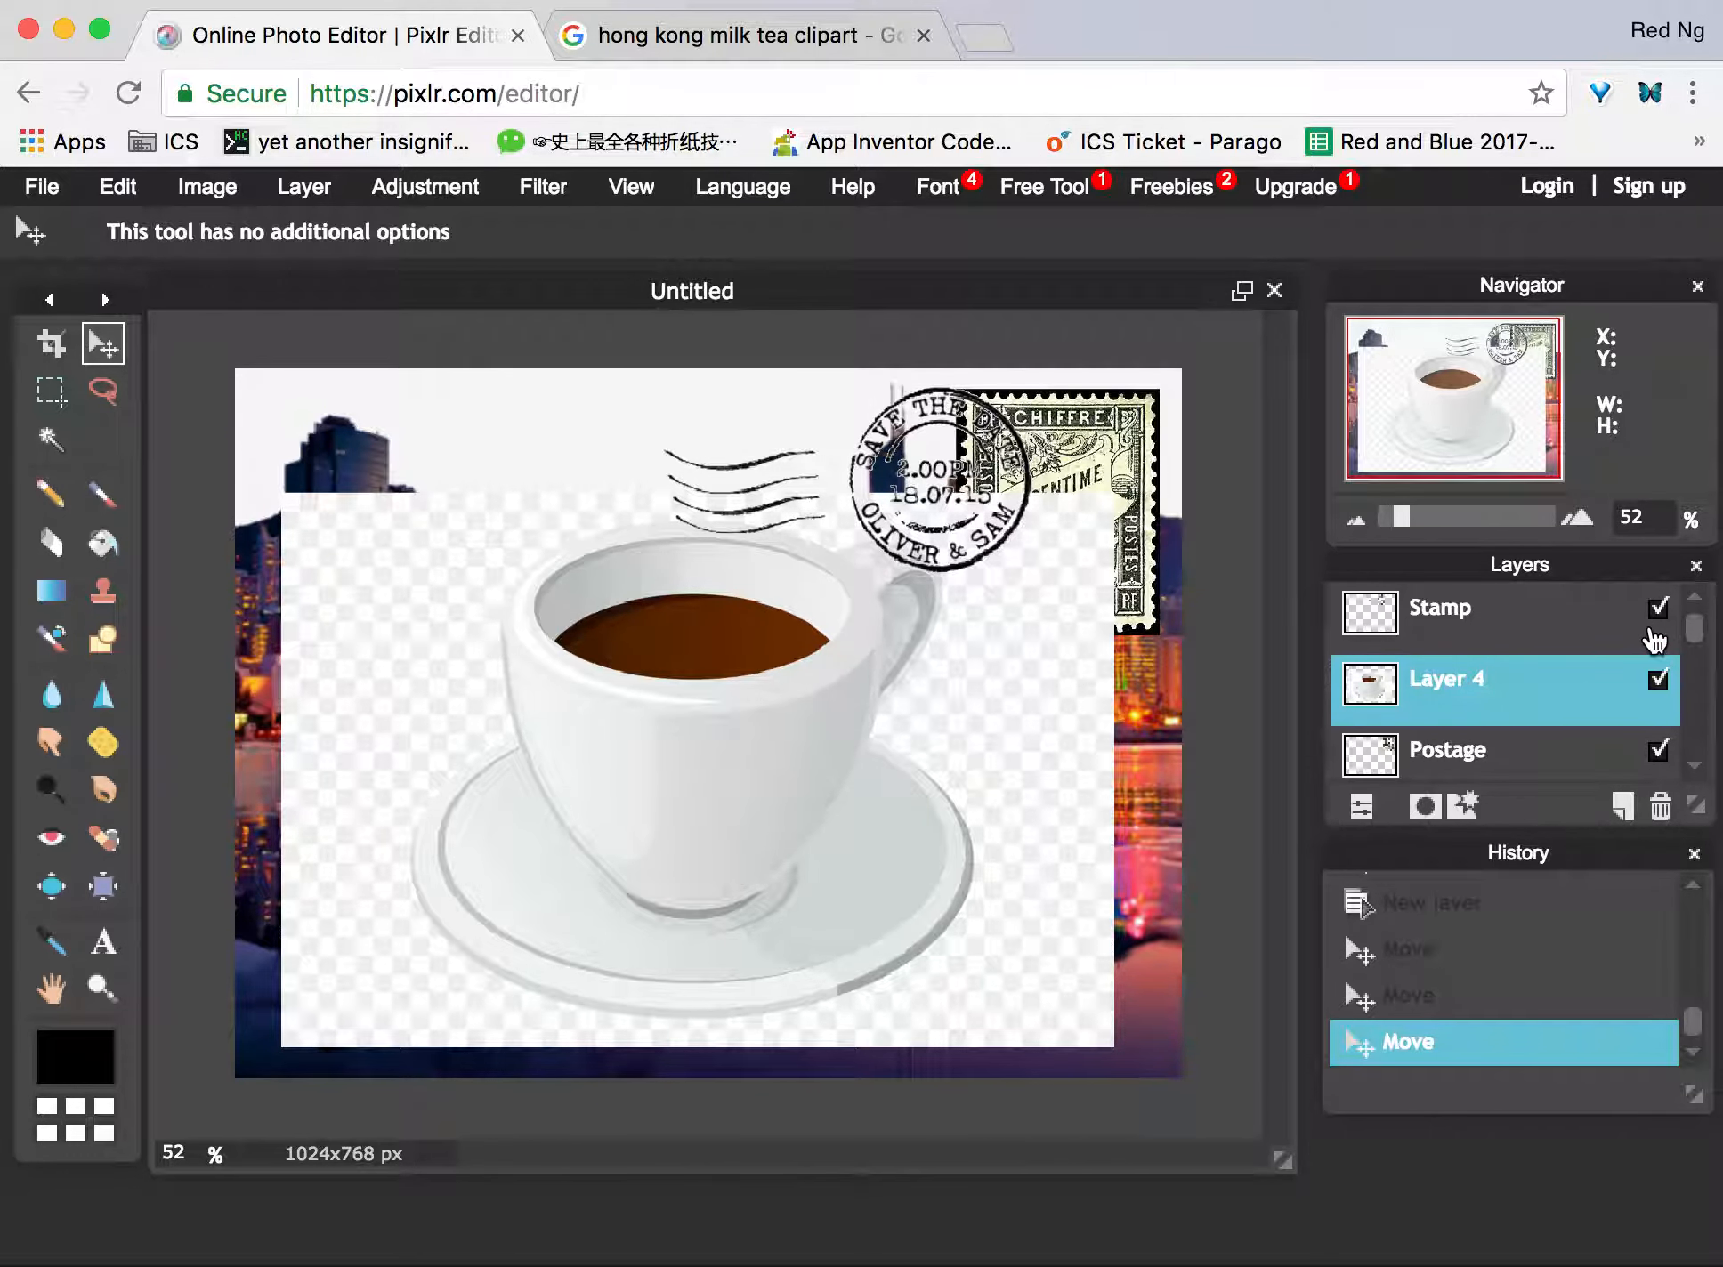
Hide the Stamp and Postage layers and select the cup image's checkered background with the Wand tool.
click(1657, 610)
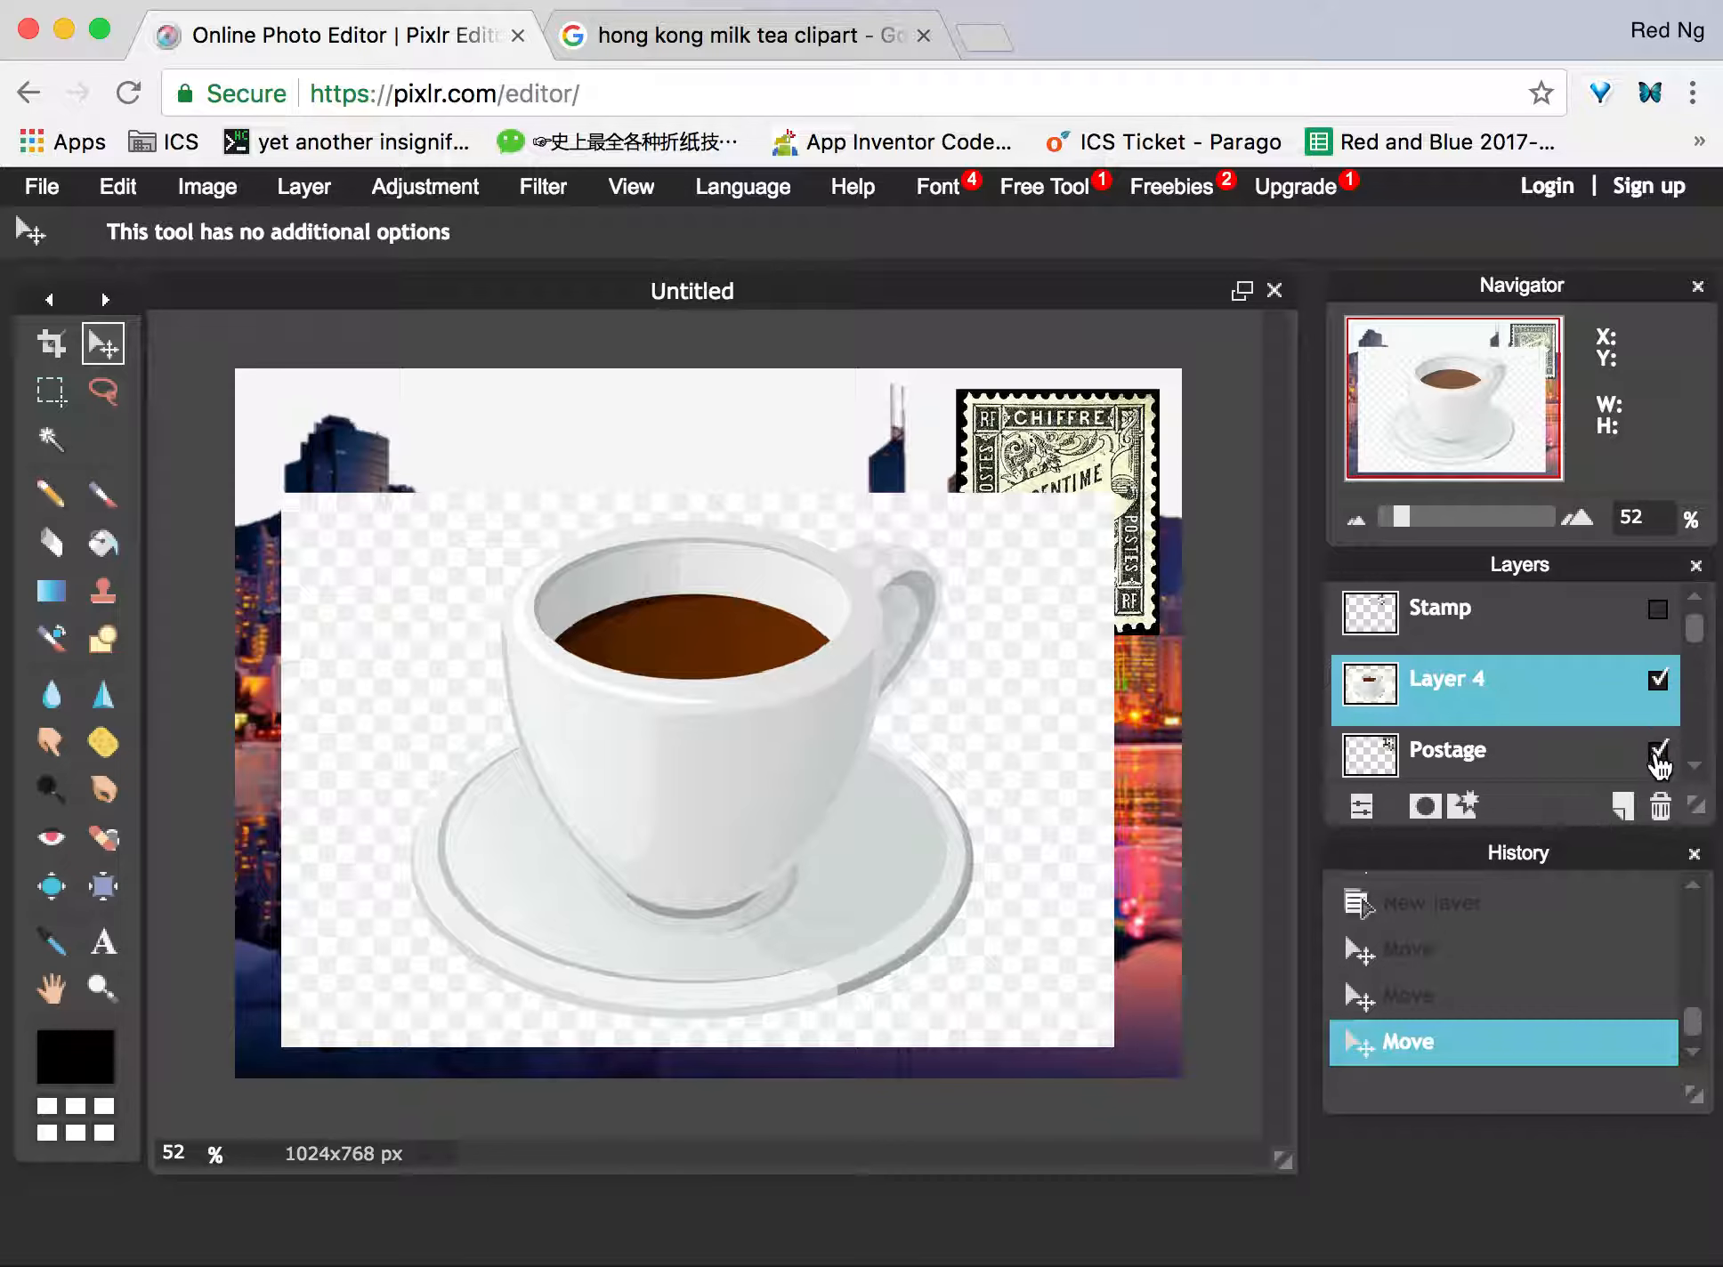
click(1657, 752)
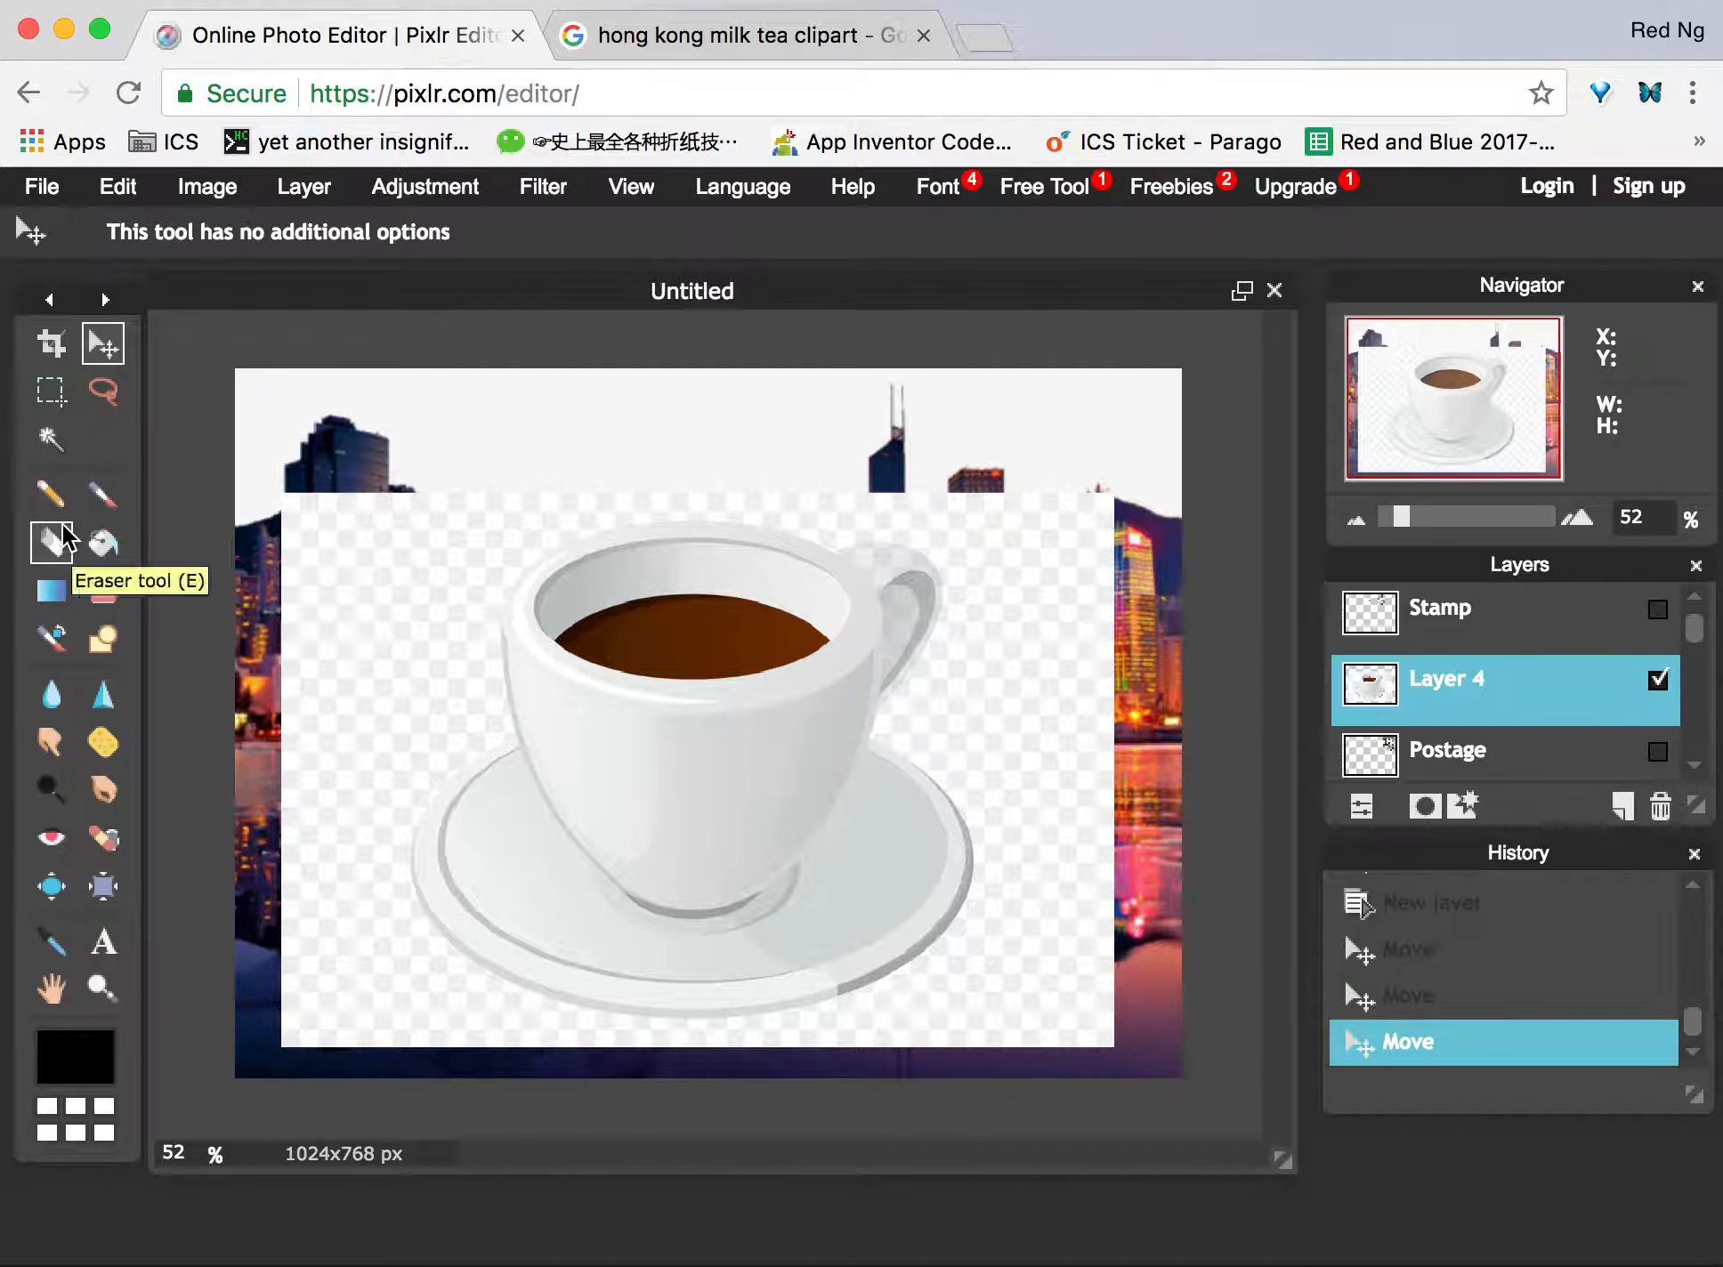
click(51, 437)
click(374, 523)
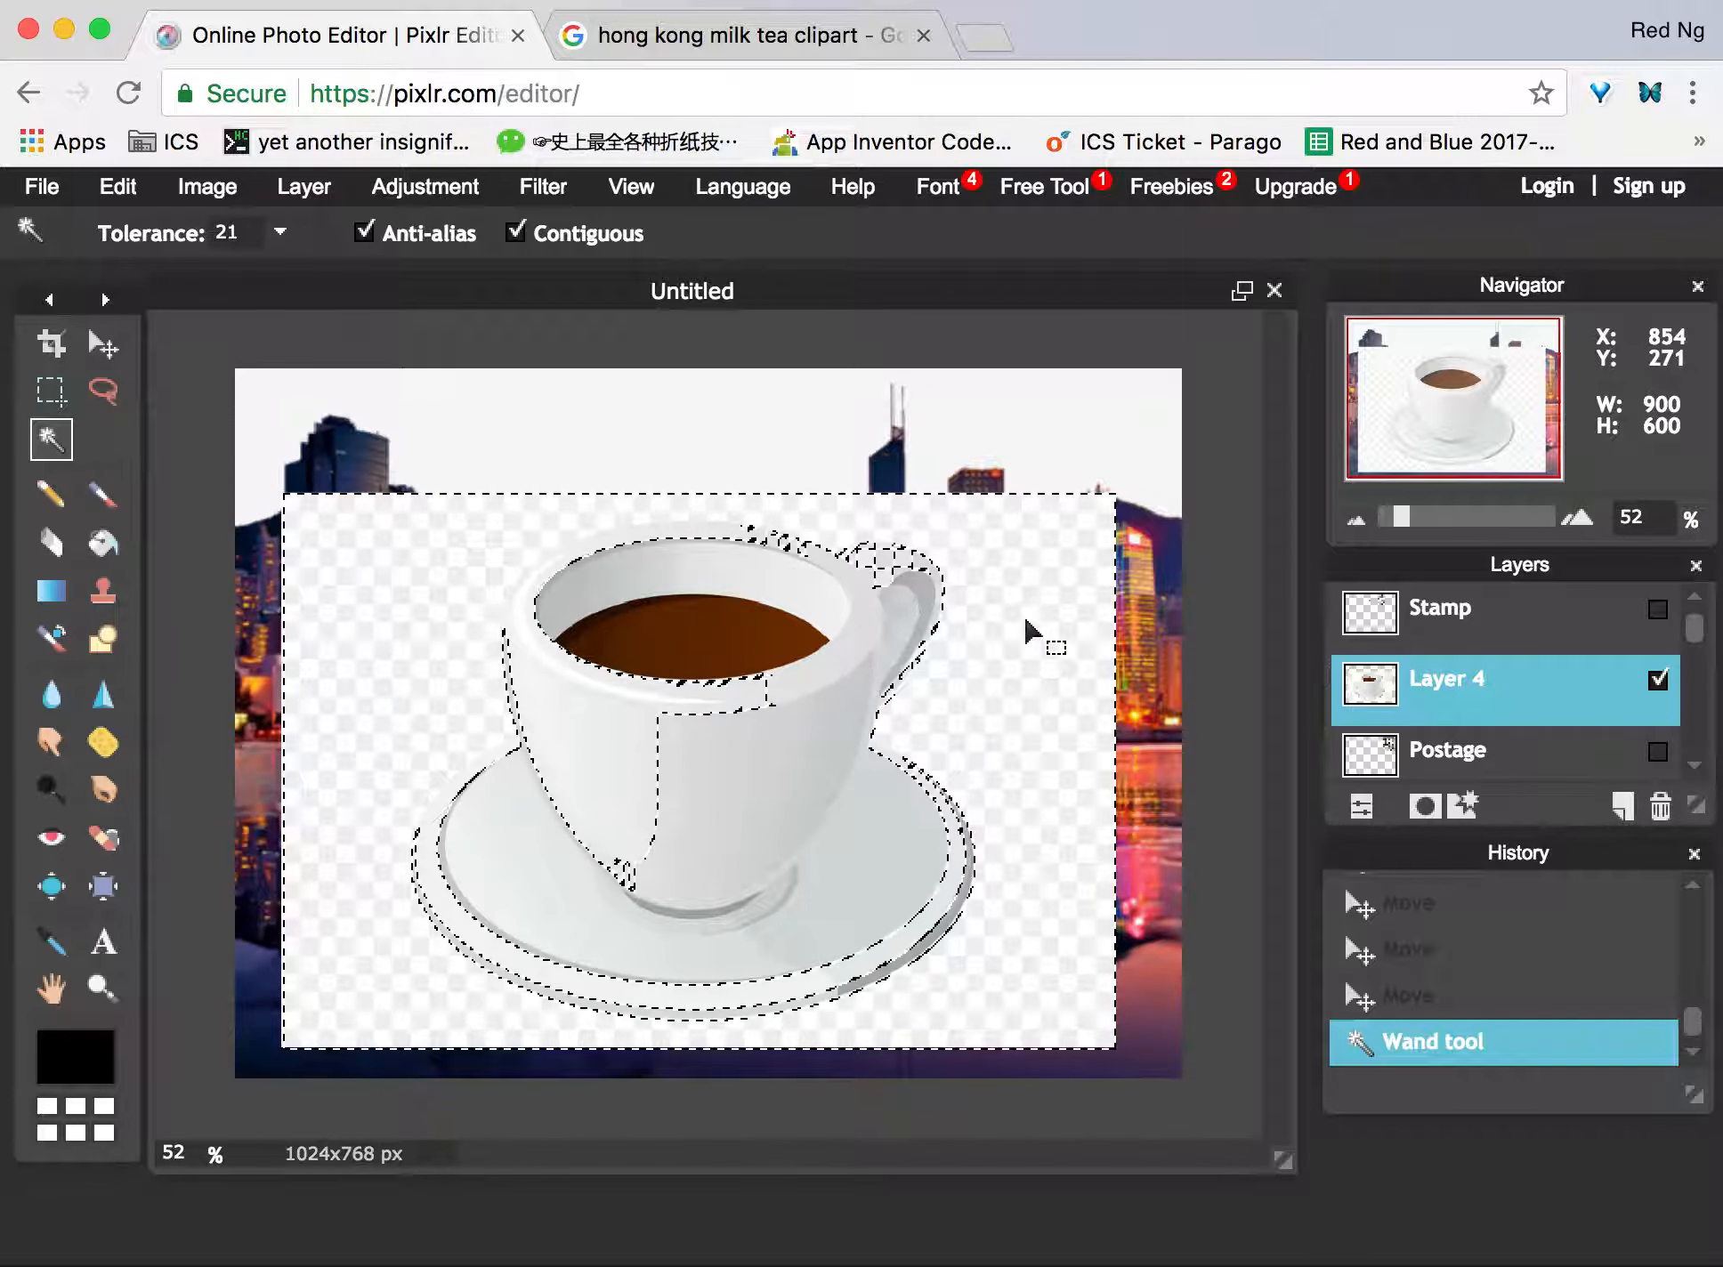
Lower the Wand tolerance to 10, clear the selection, and reselect the checkered background around the cup.
drag(246, 236, 212, 236)
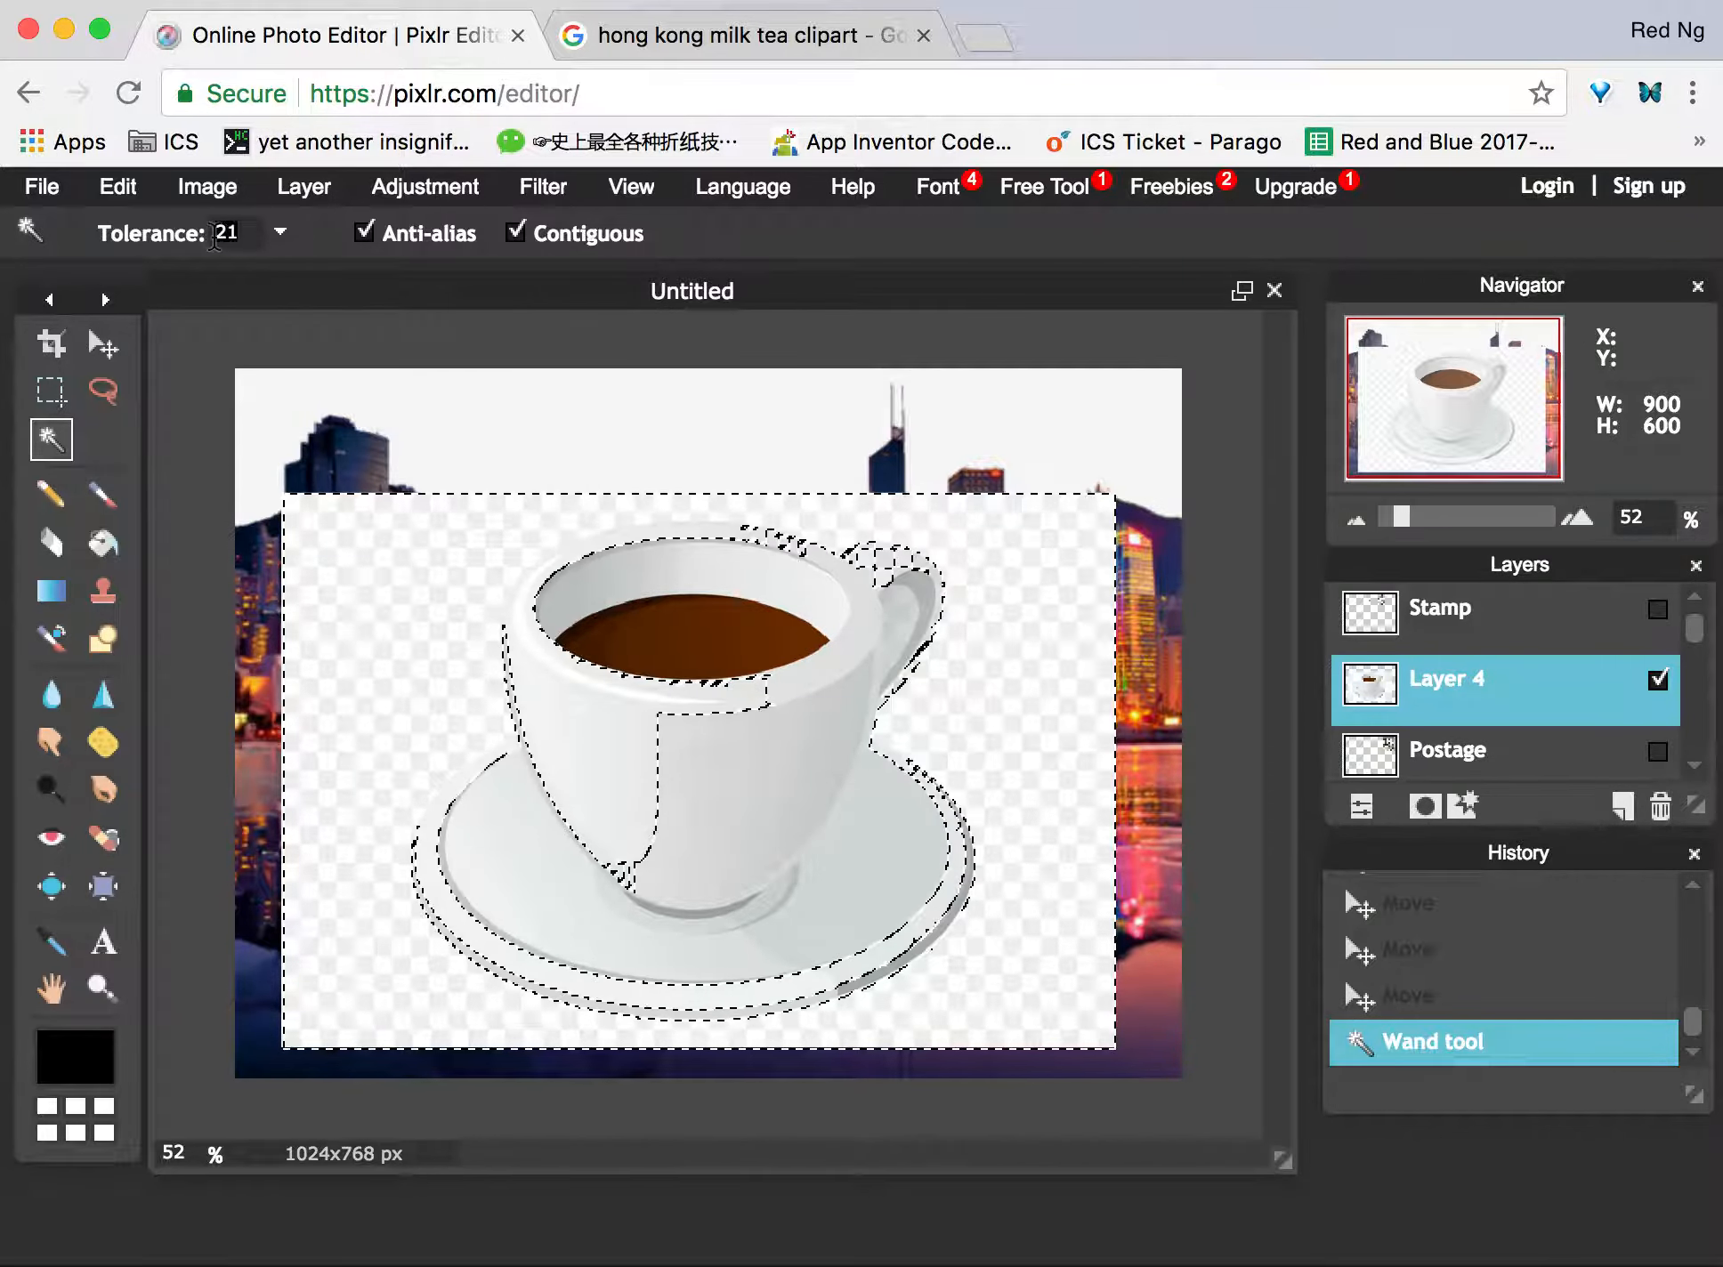
text(10)
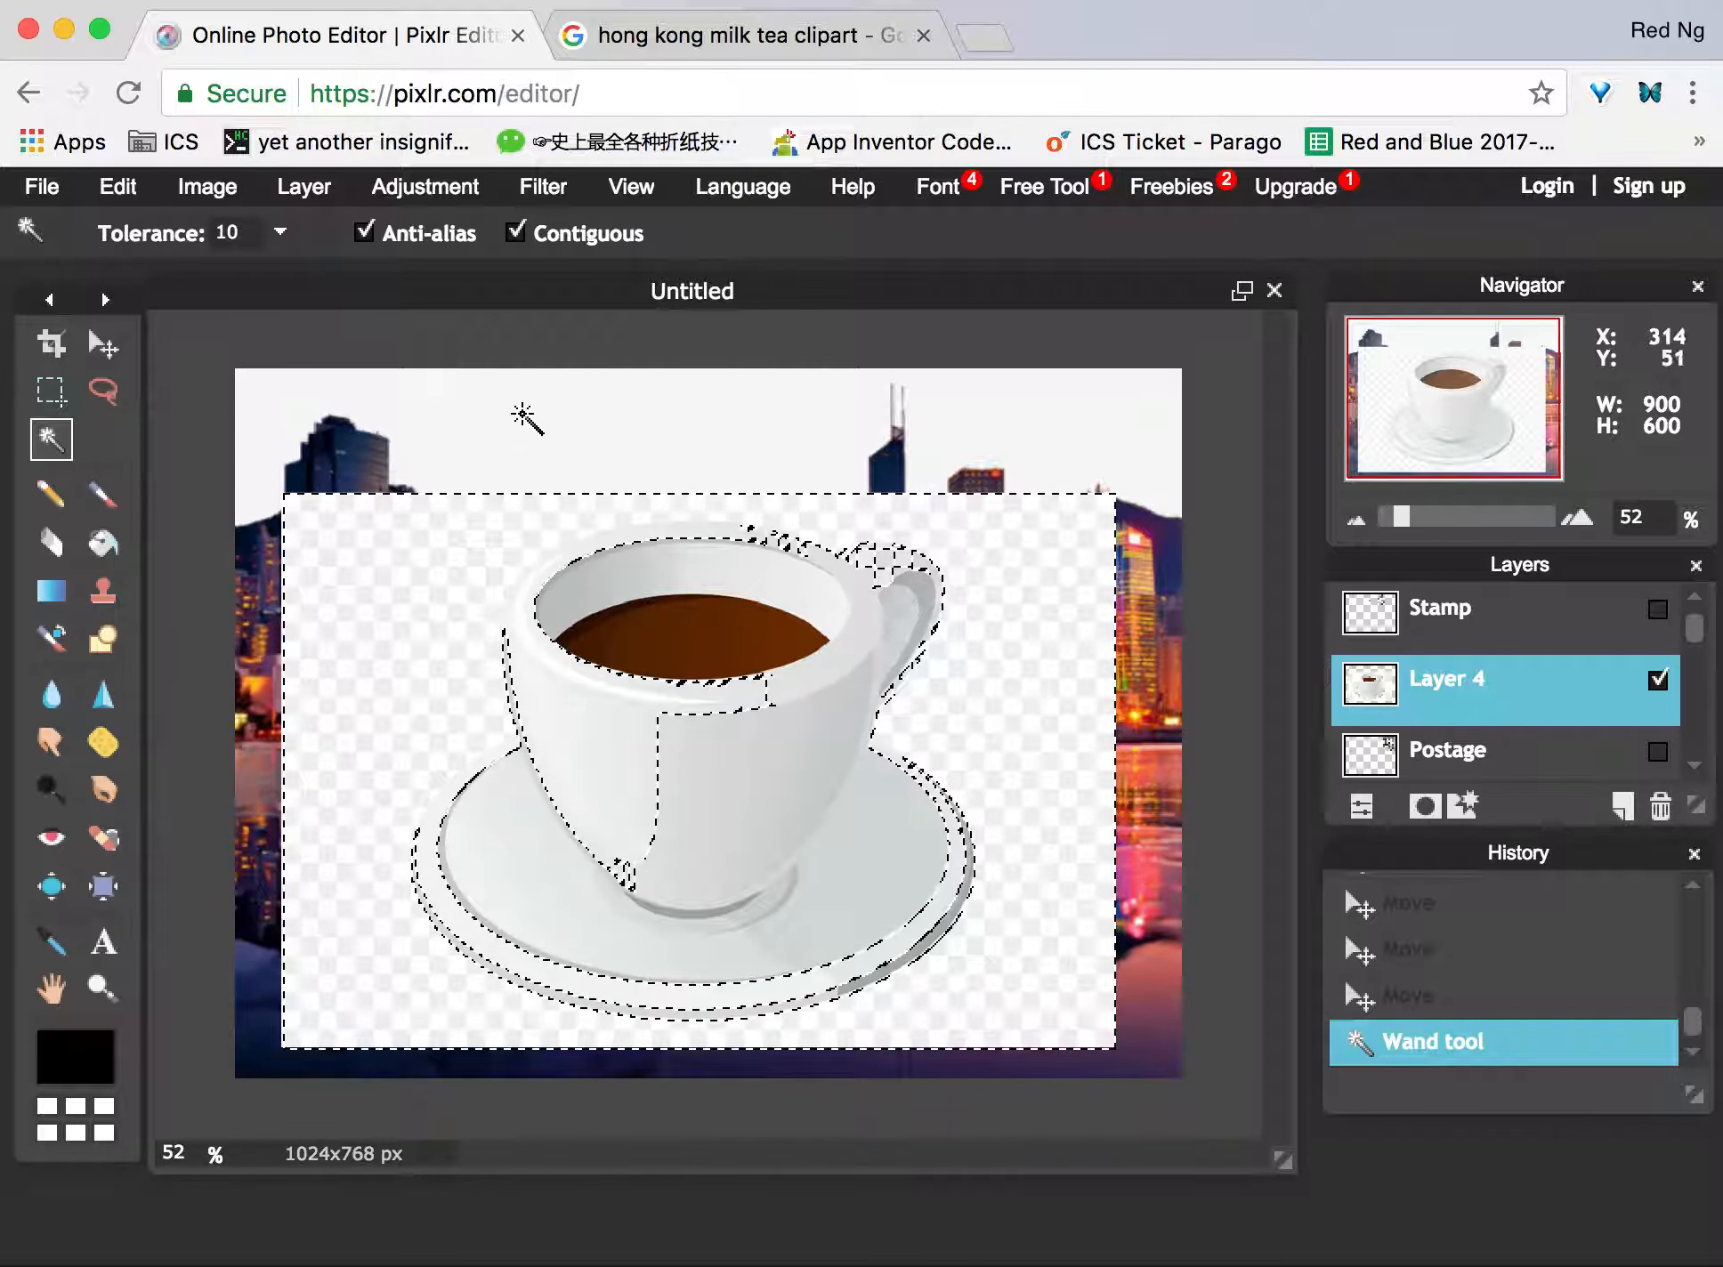
click(239, 189)
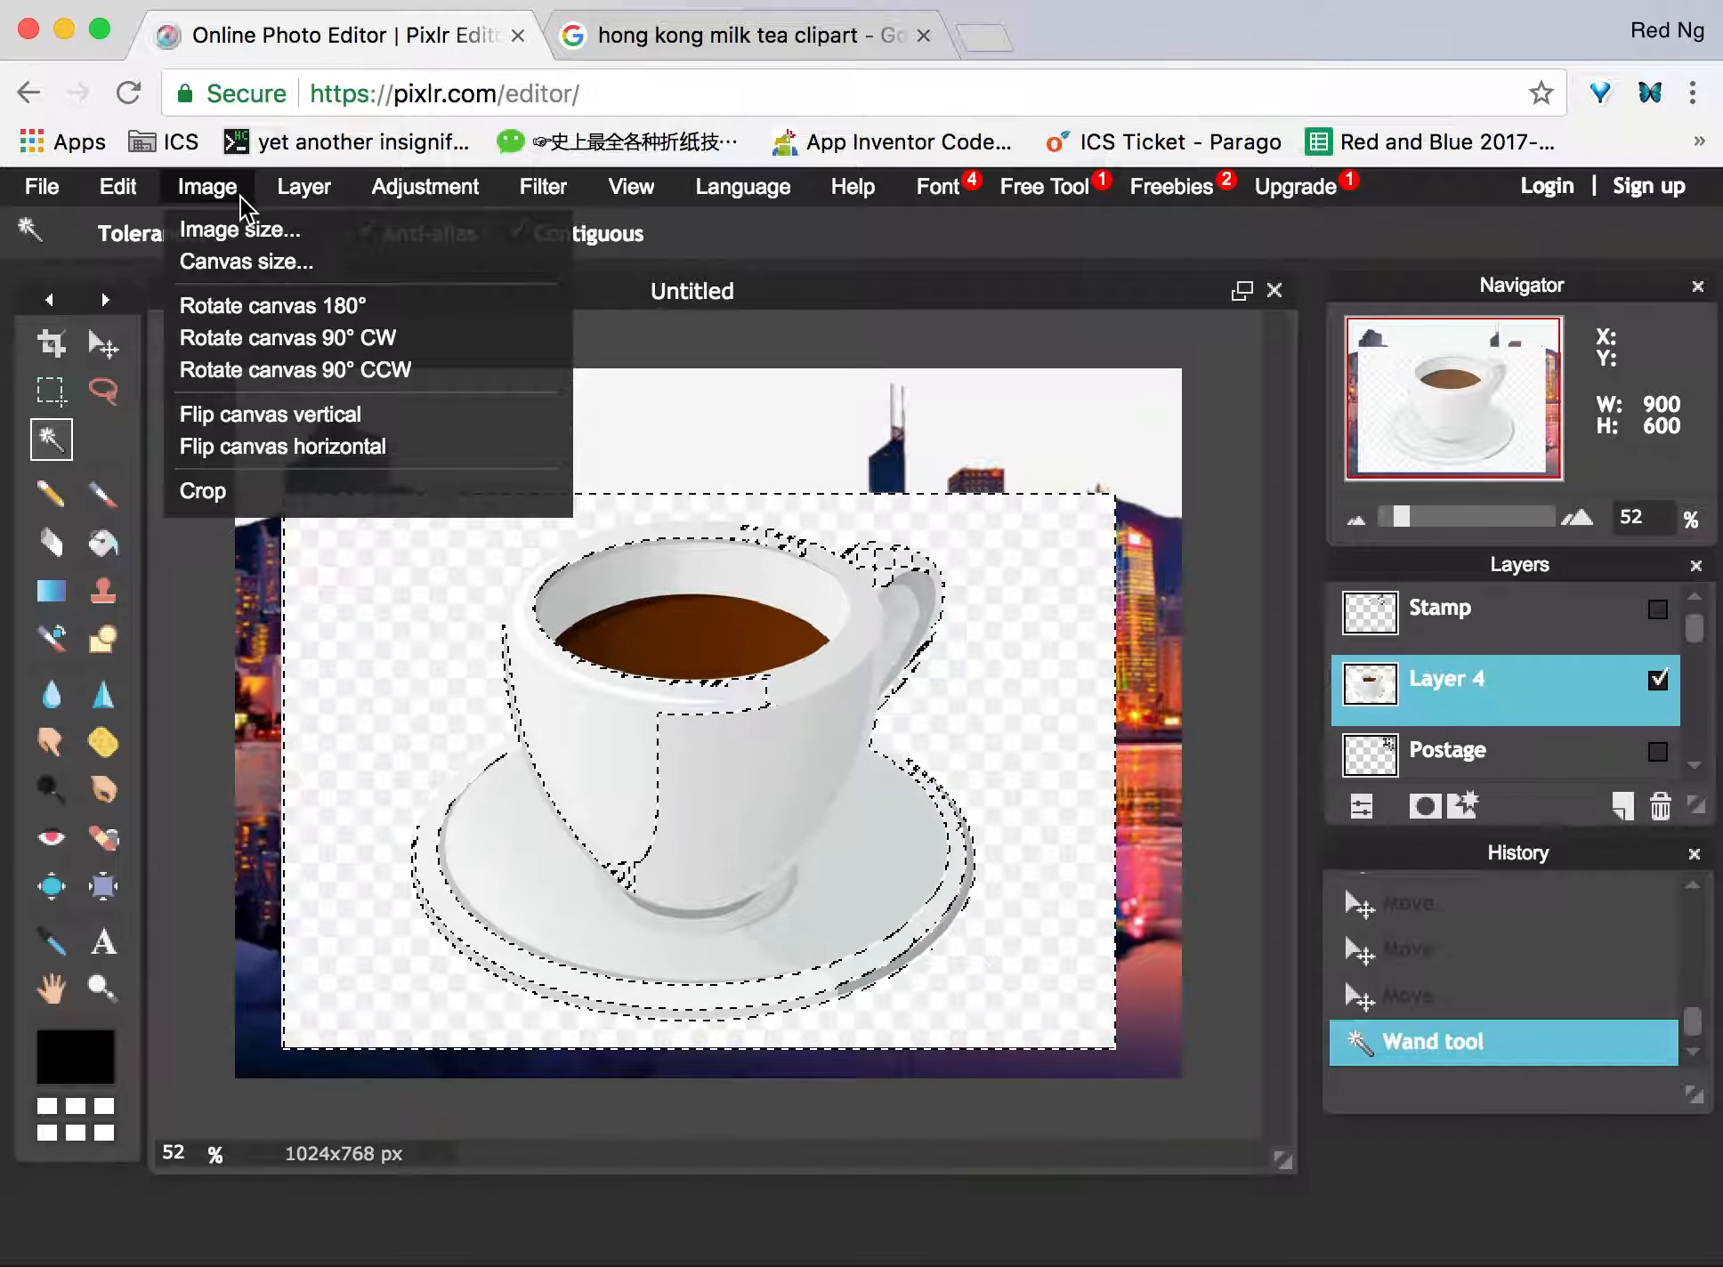
mouse_move(134, 192)
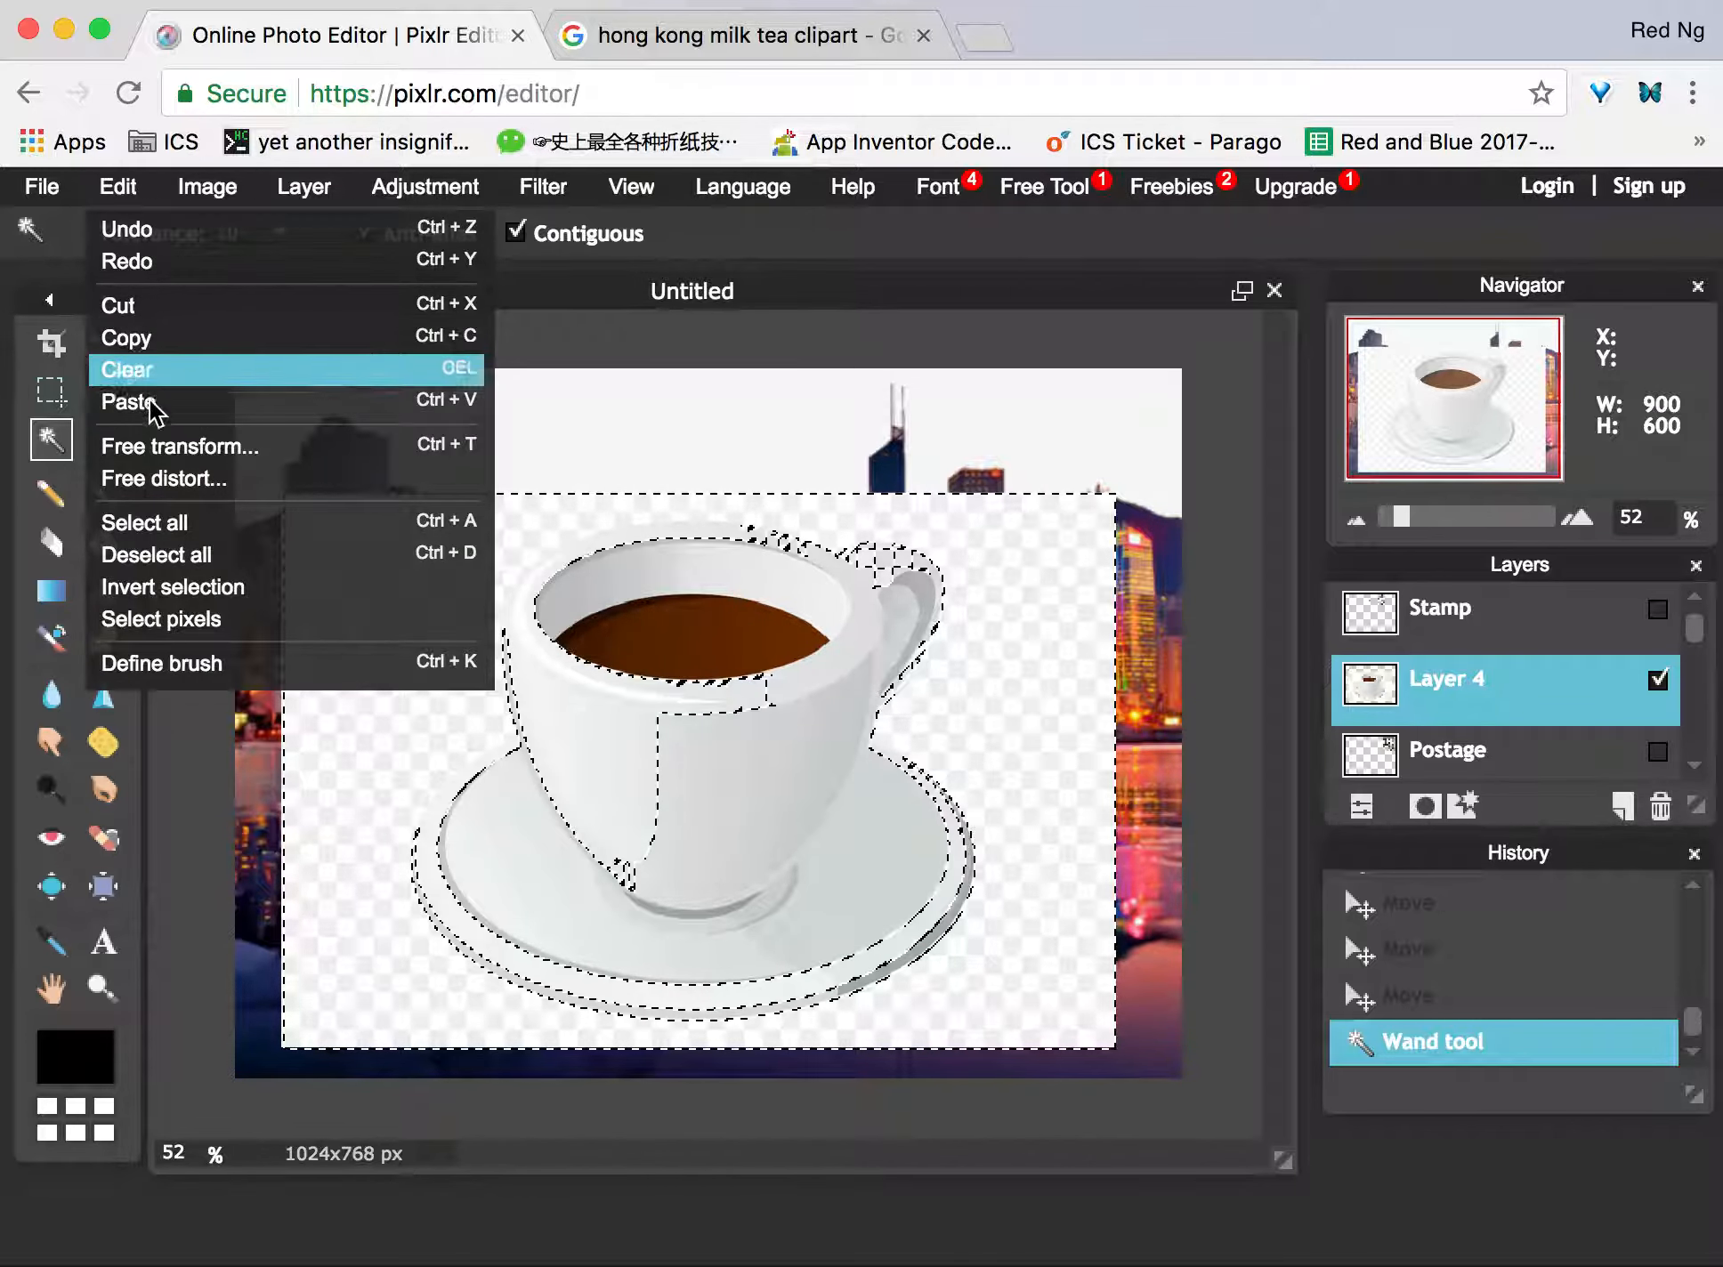
click(178, 556)
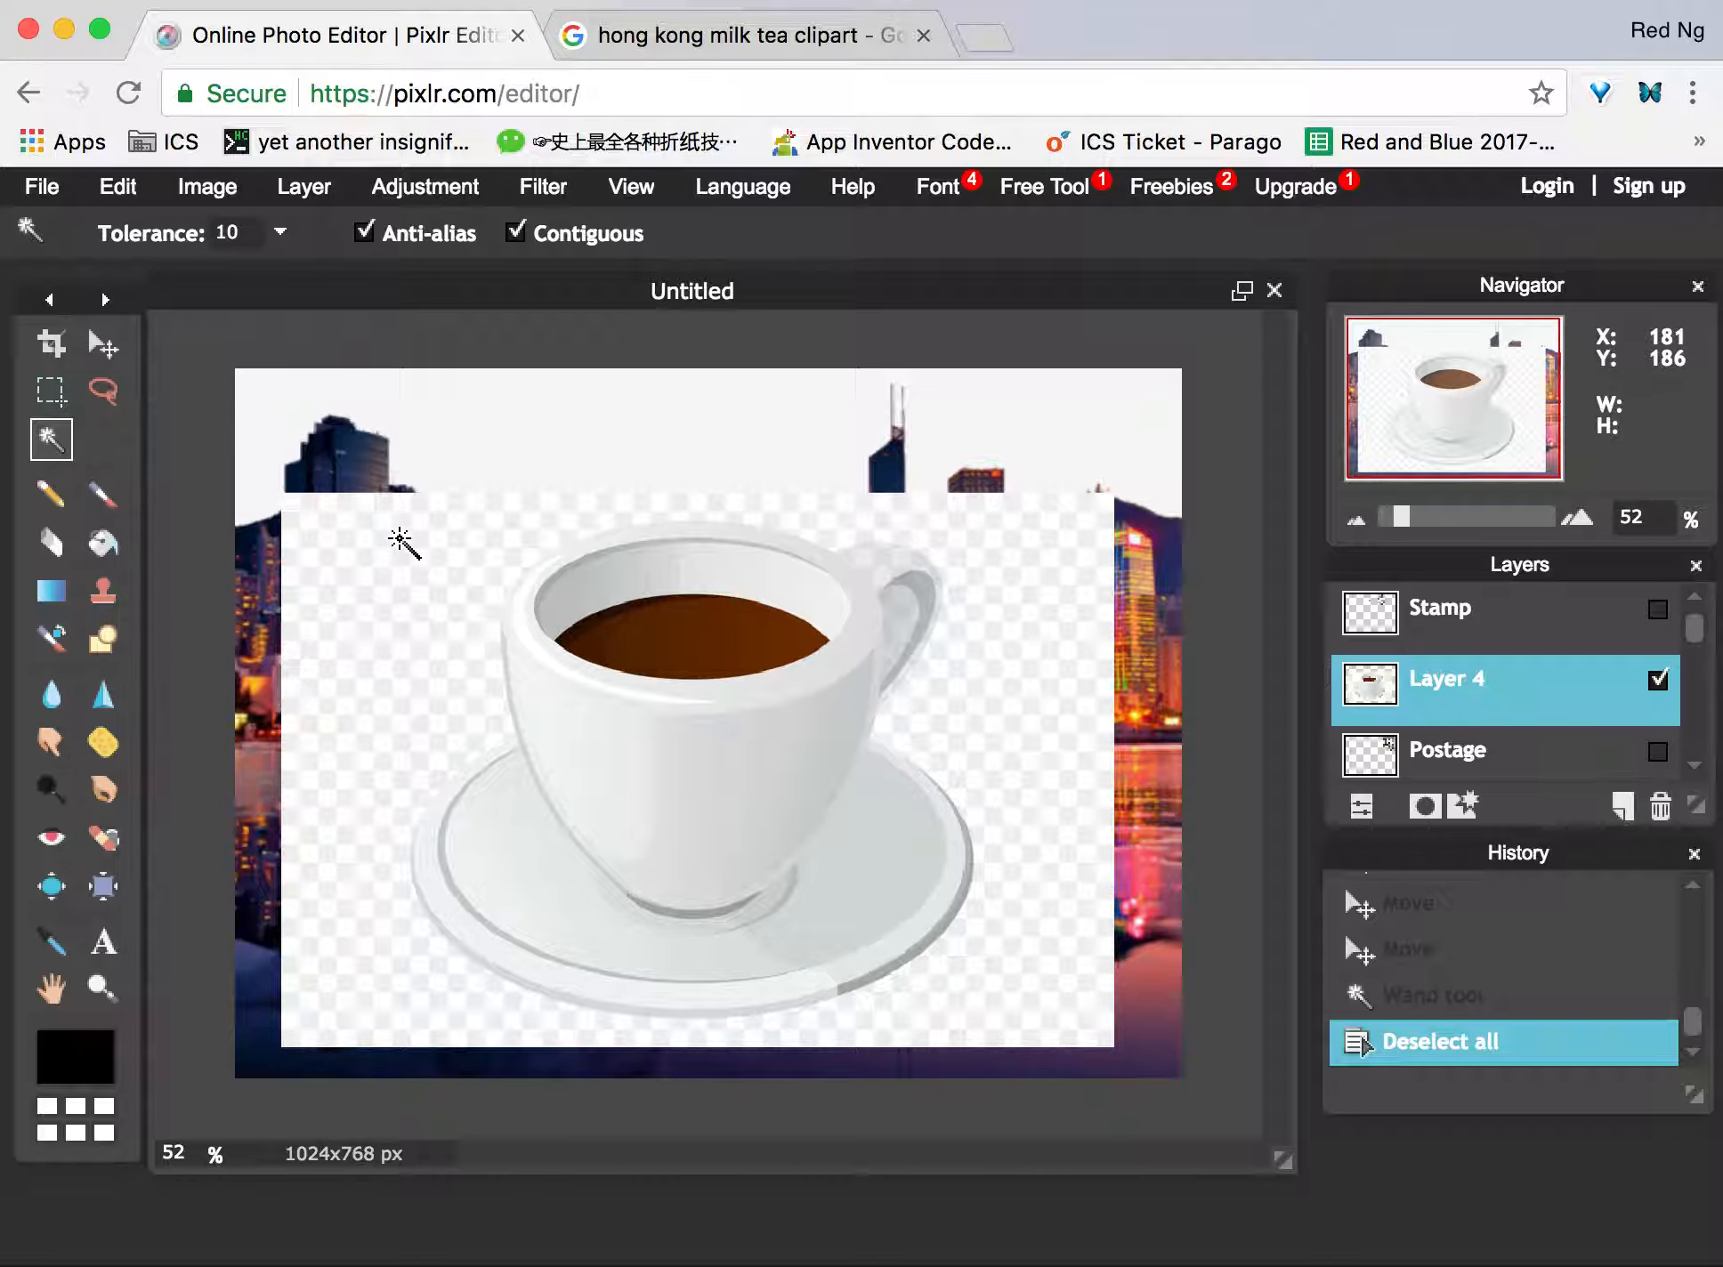
click(401, 540)
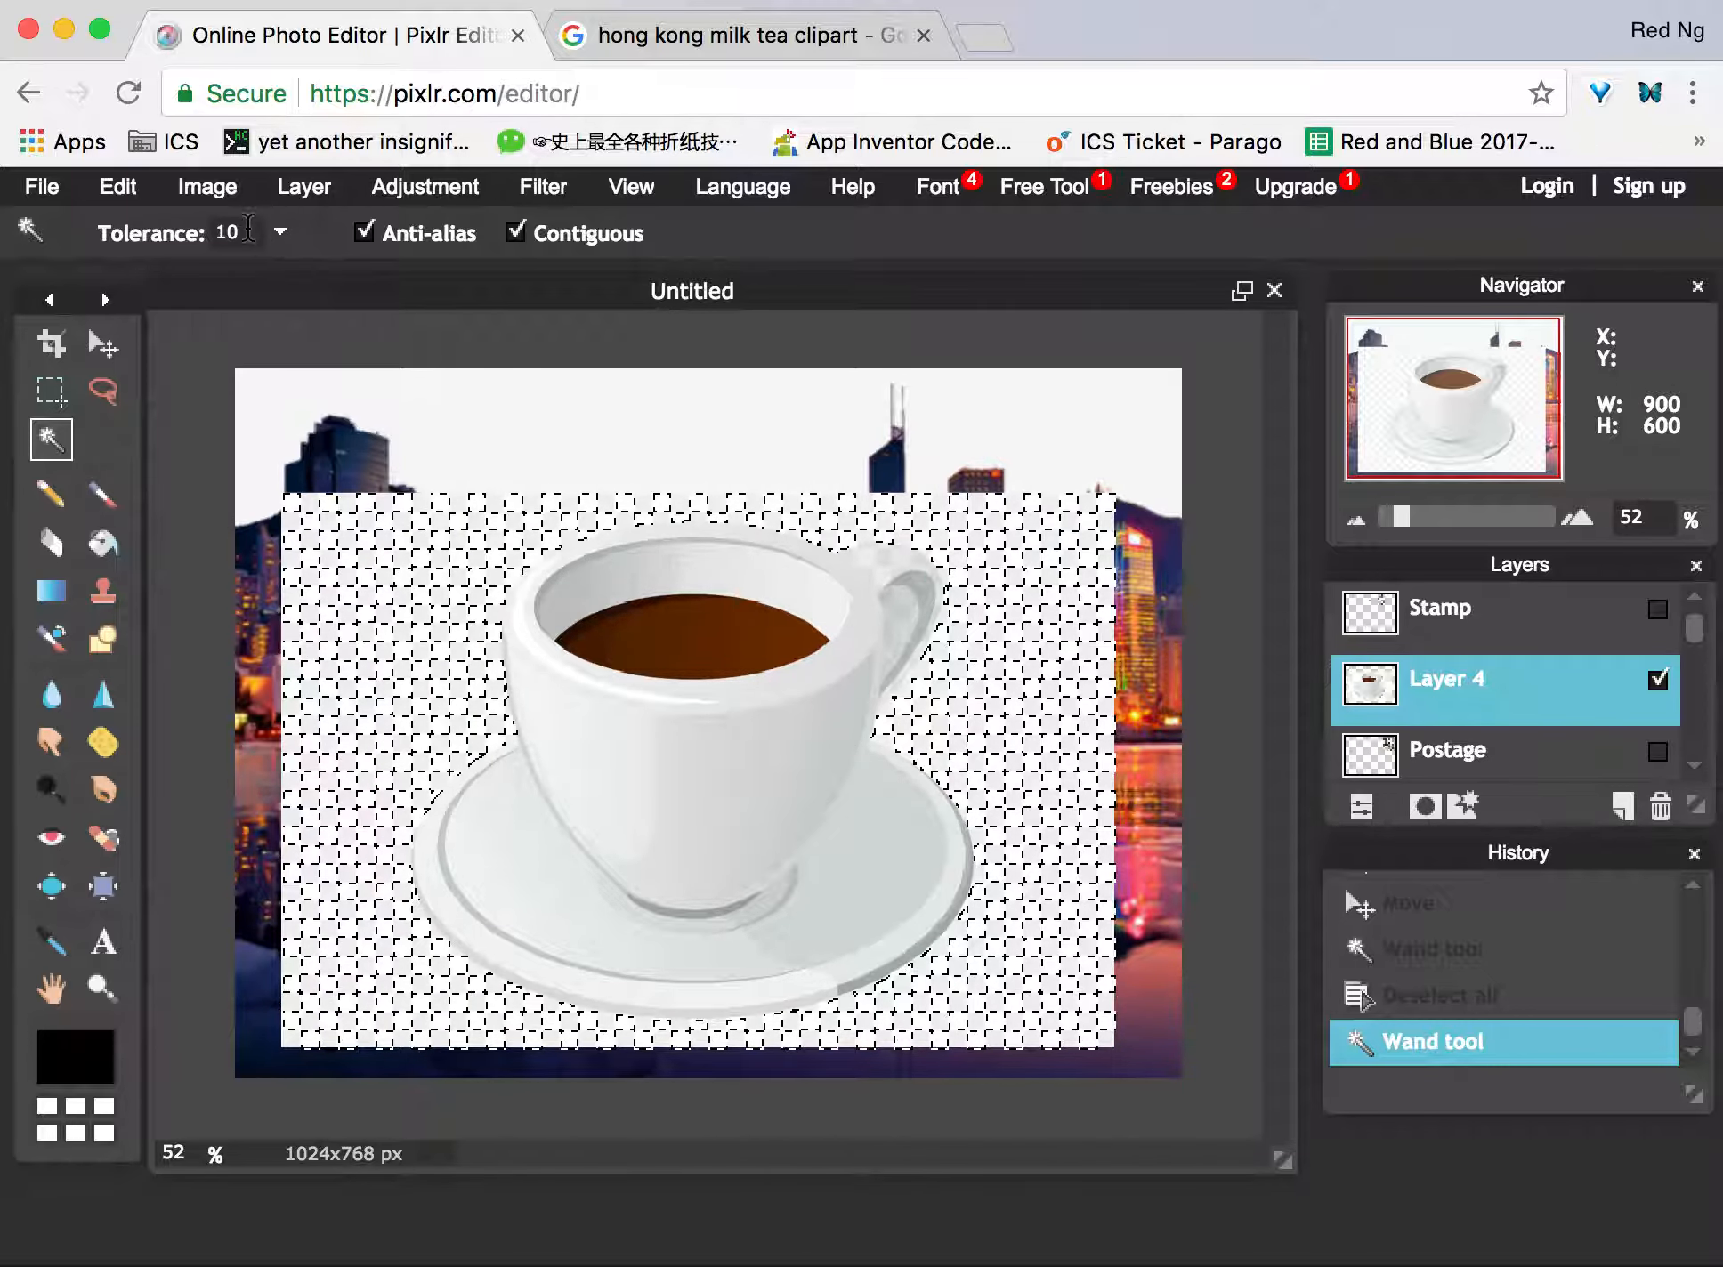
Raise the Wand tolerance to 15, deselect everything, and select the cup's background again.
text(15)
click(117, 186)
click(178, 550)
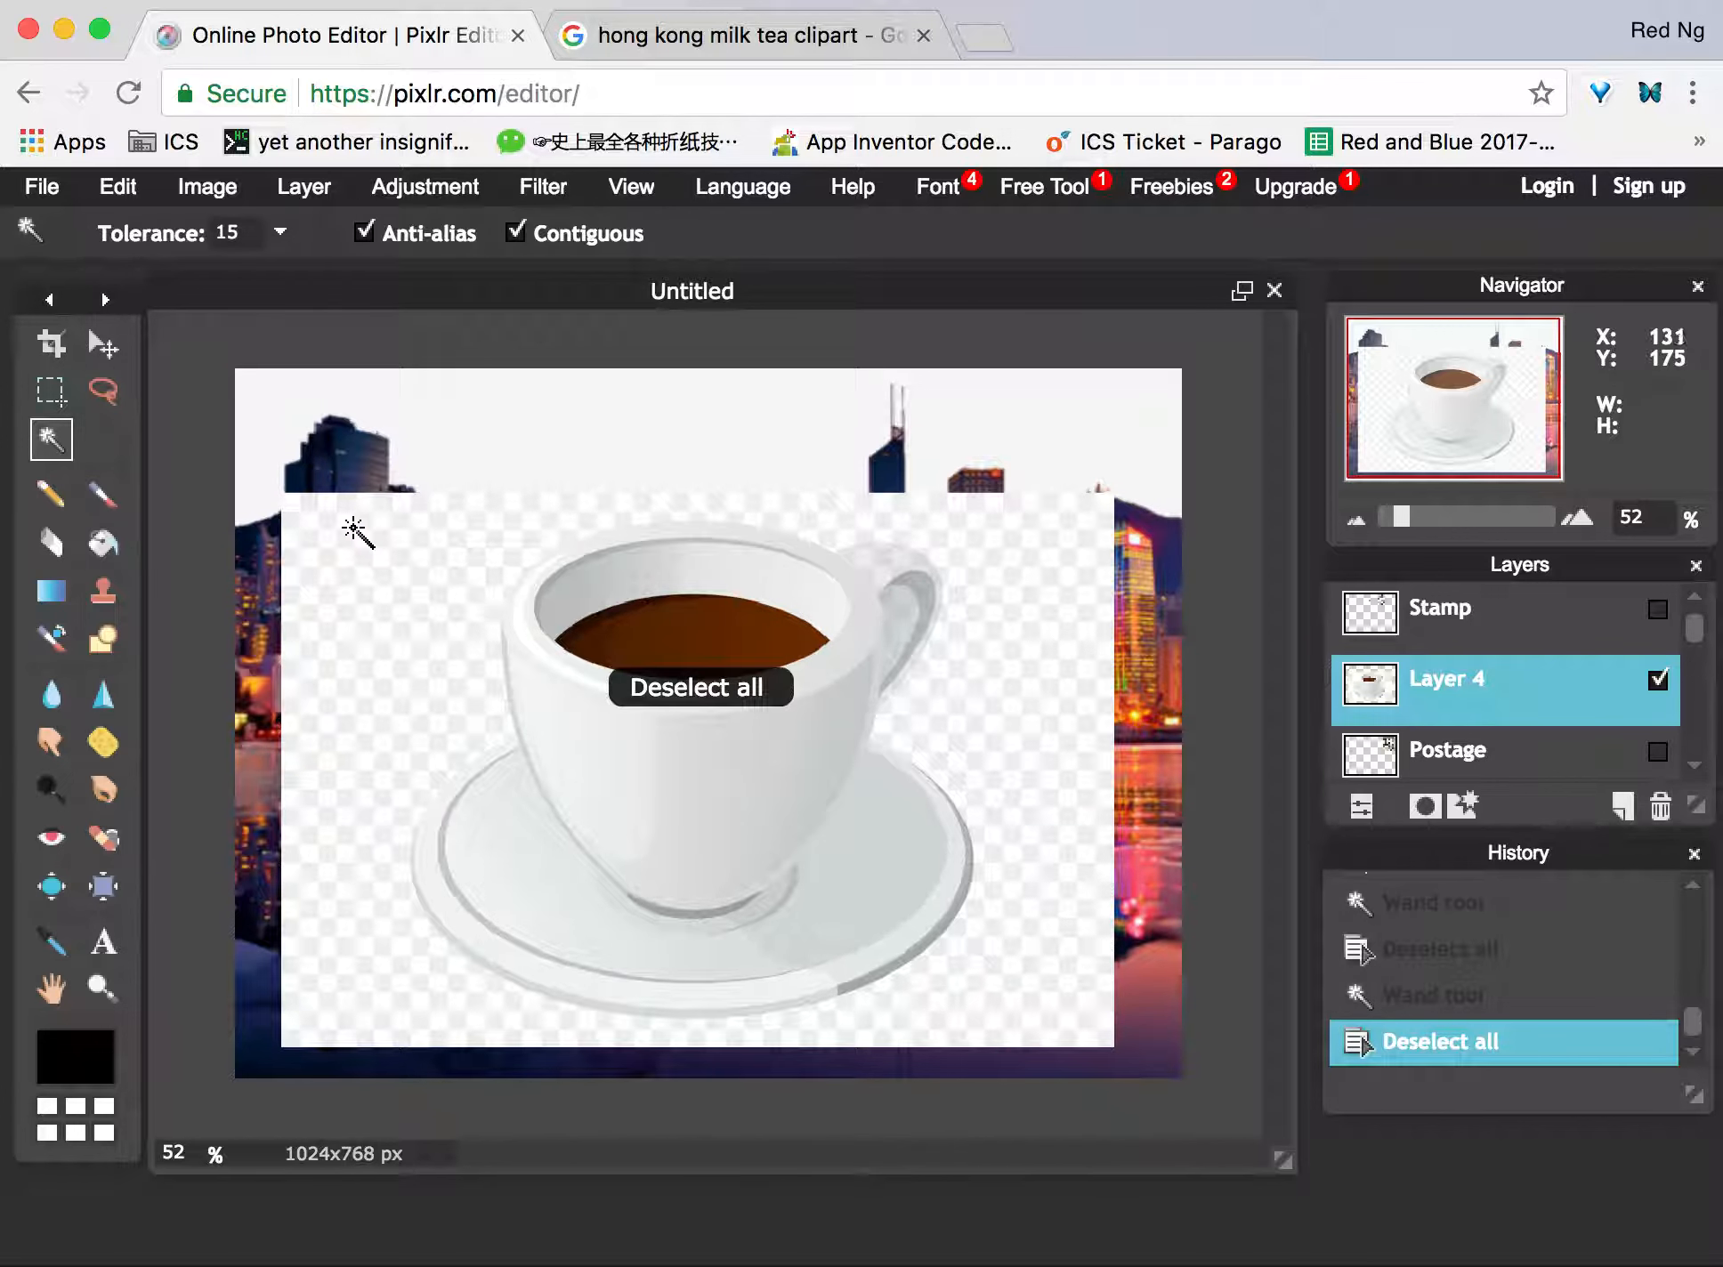
click(349, 527)
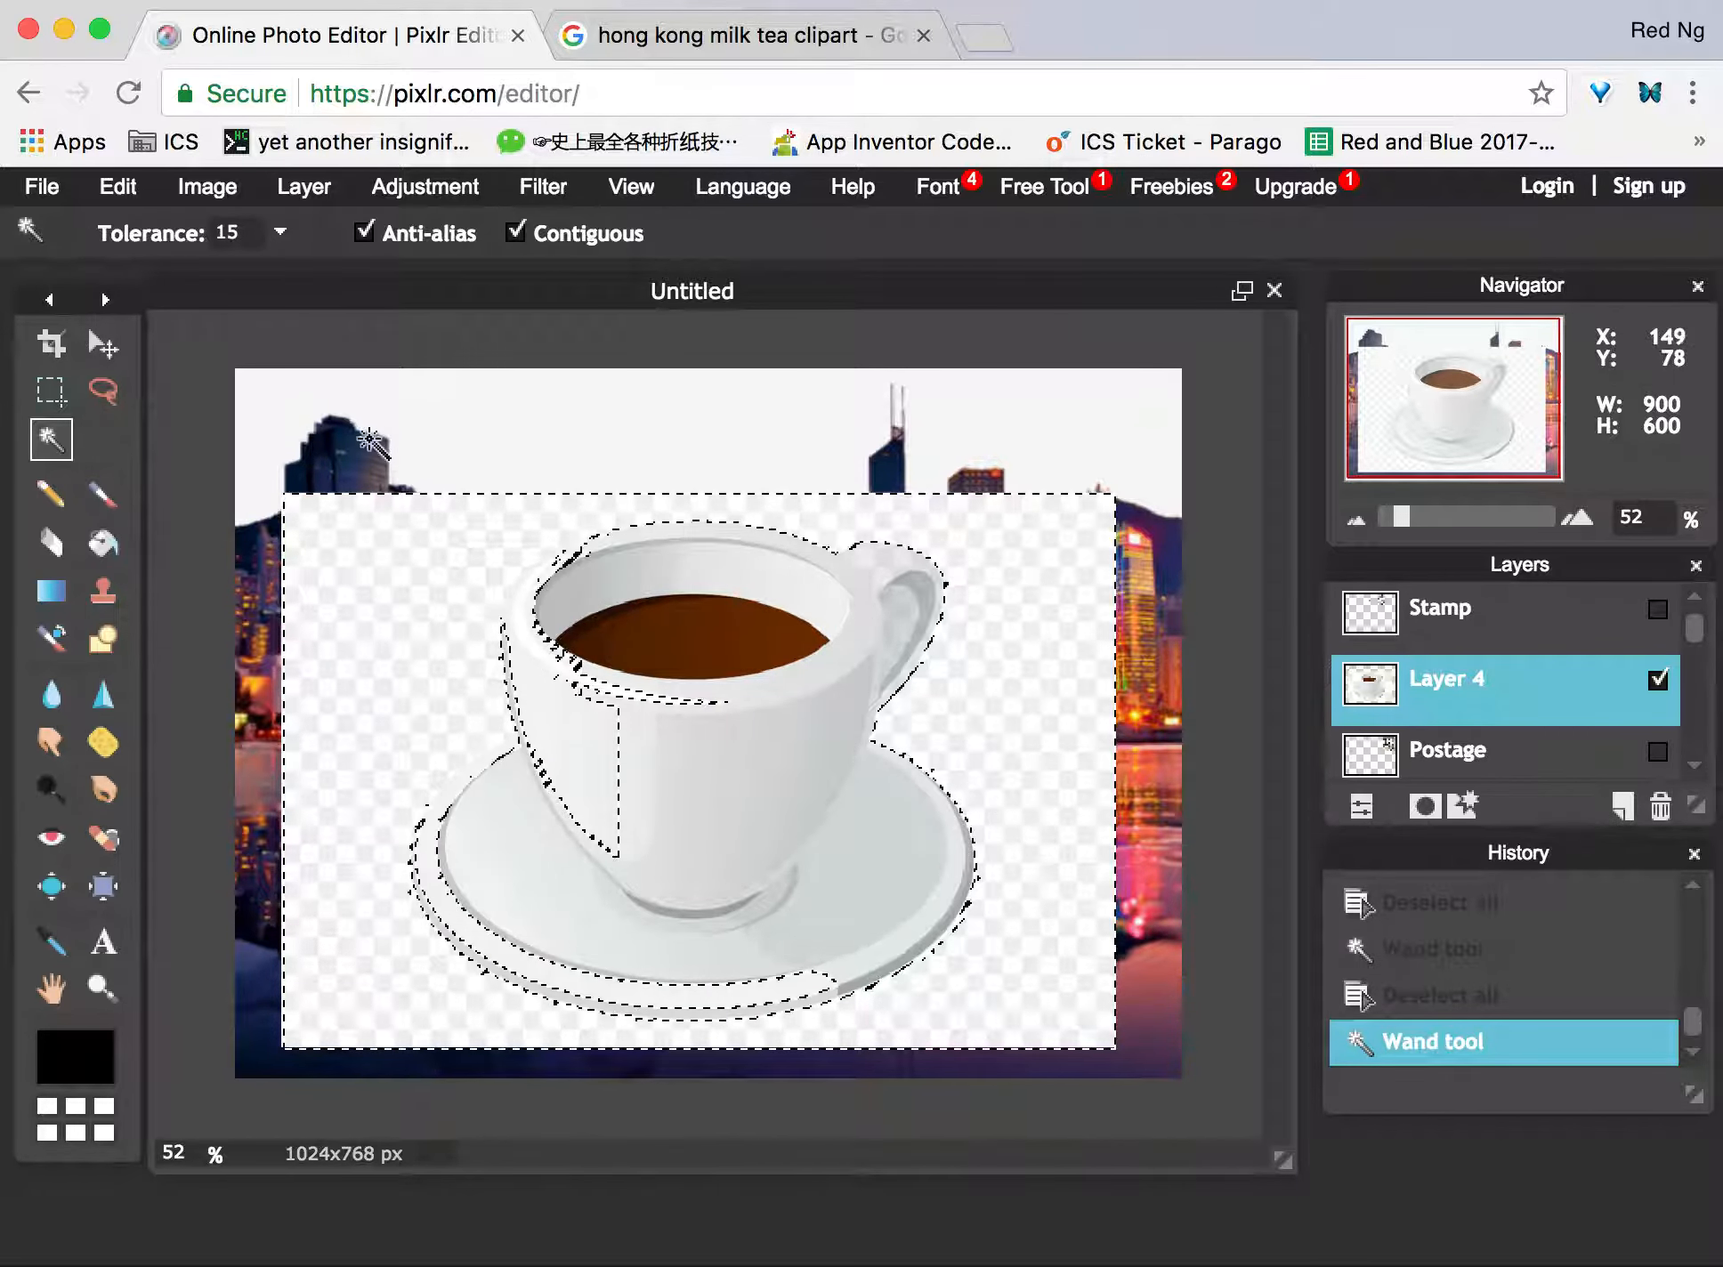
Reselect the cup's background with the Wand tolerance back at 10 and erase the selected checker squares.
click(140, 190)
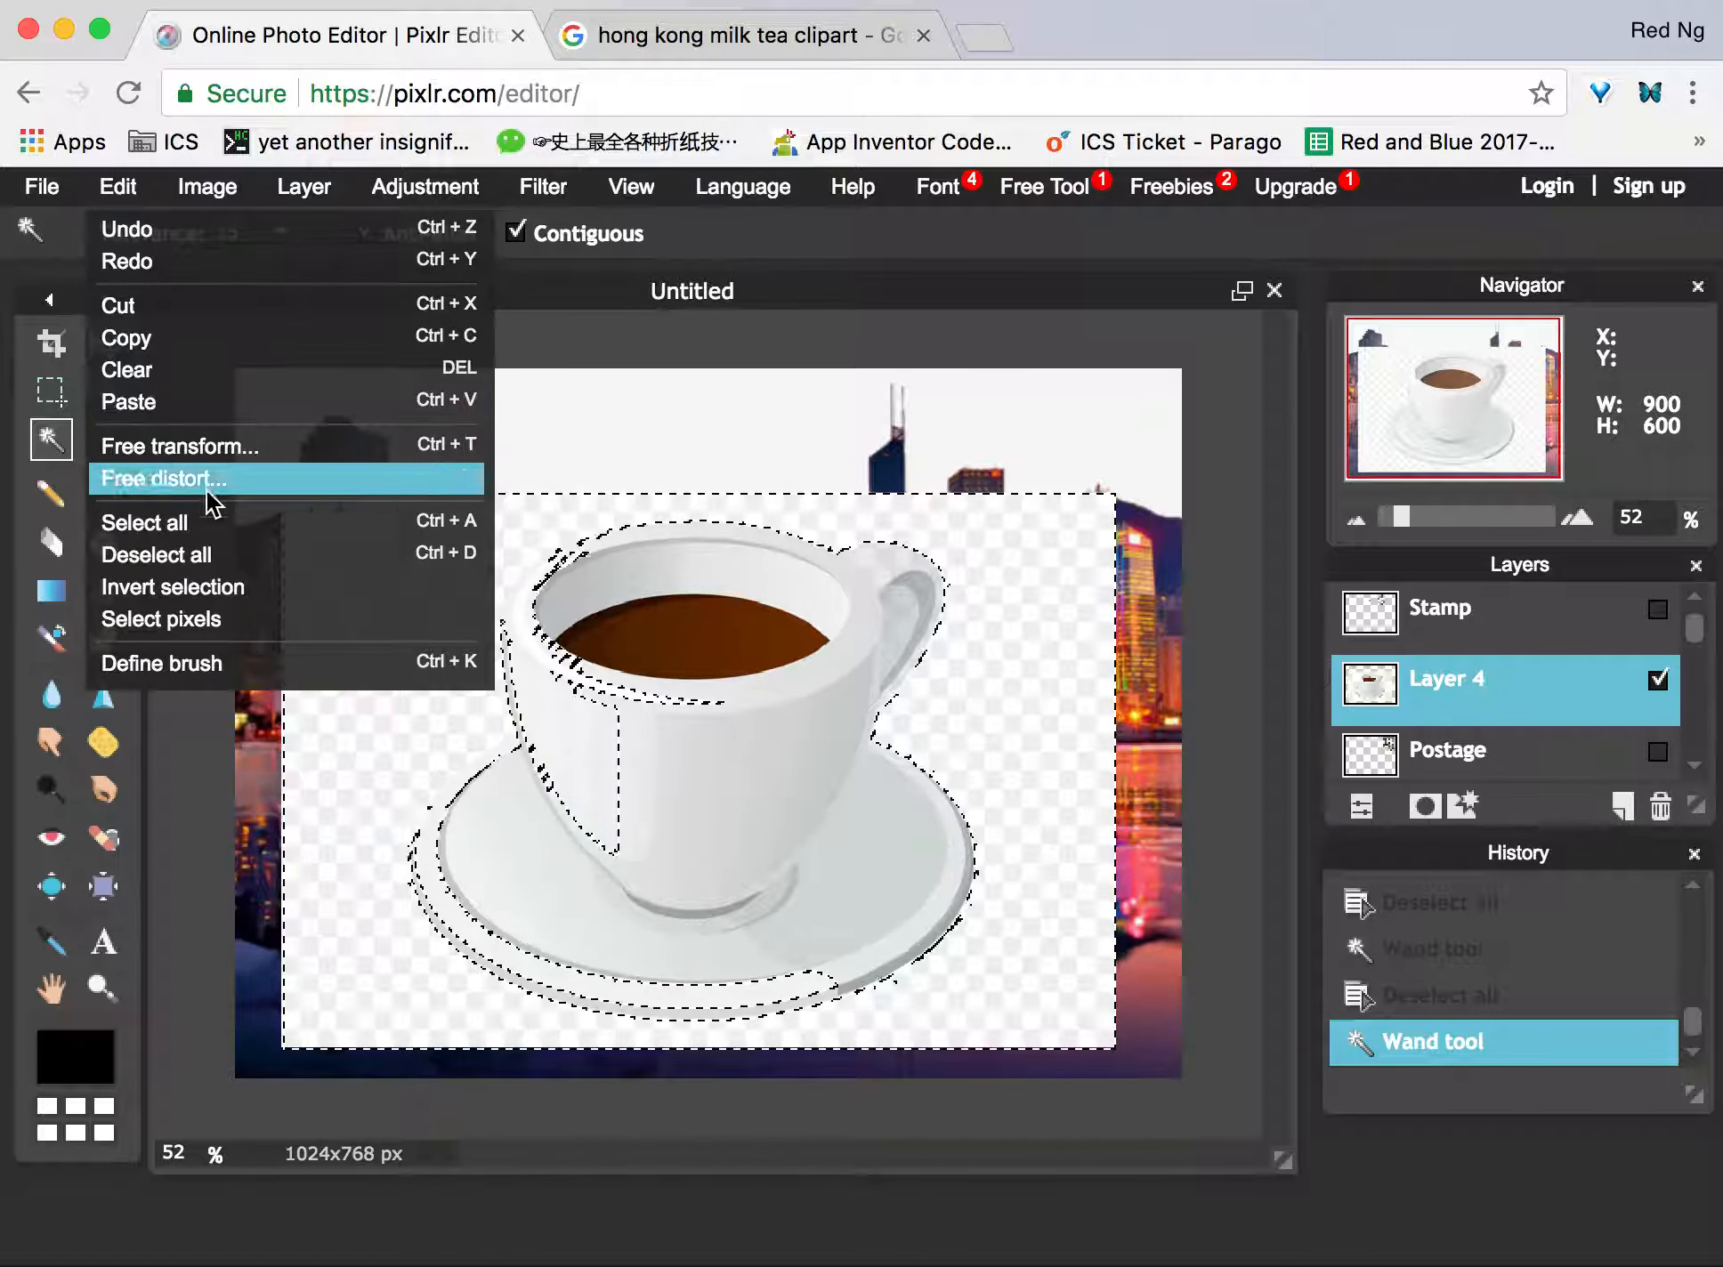
click(206, 555)
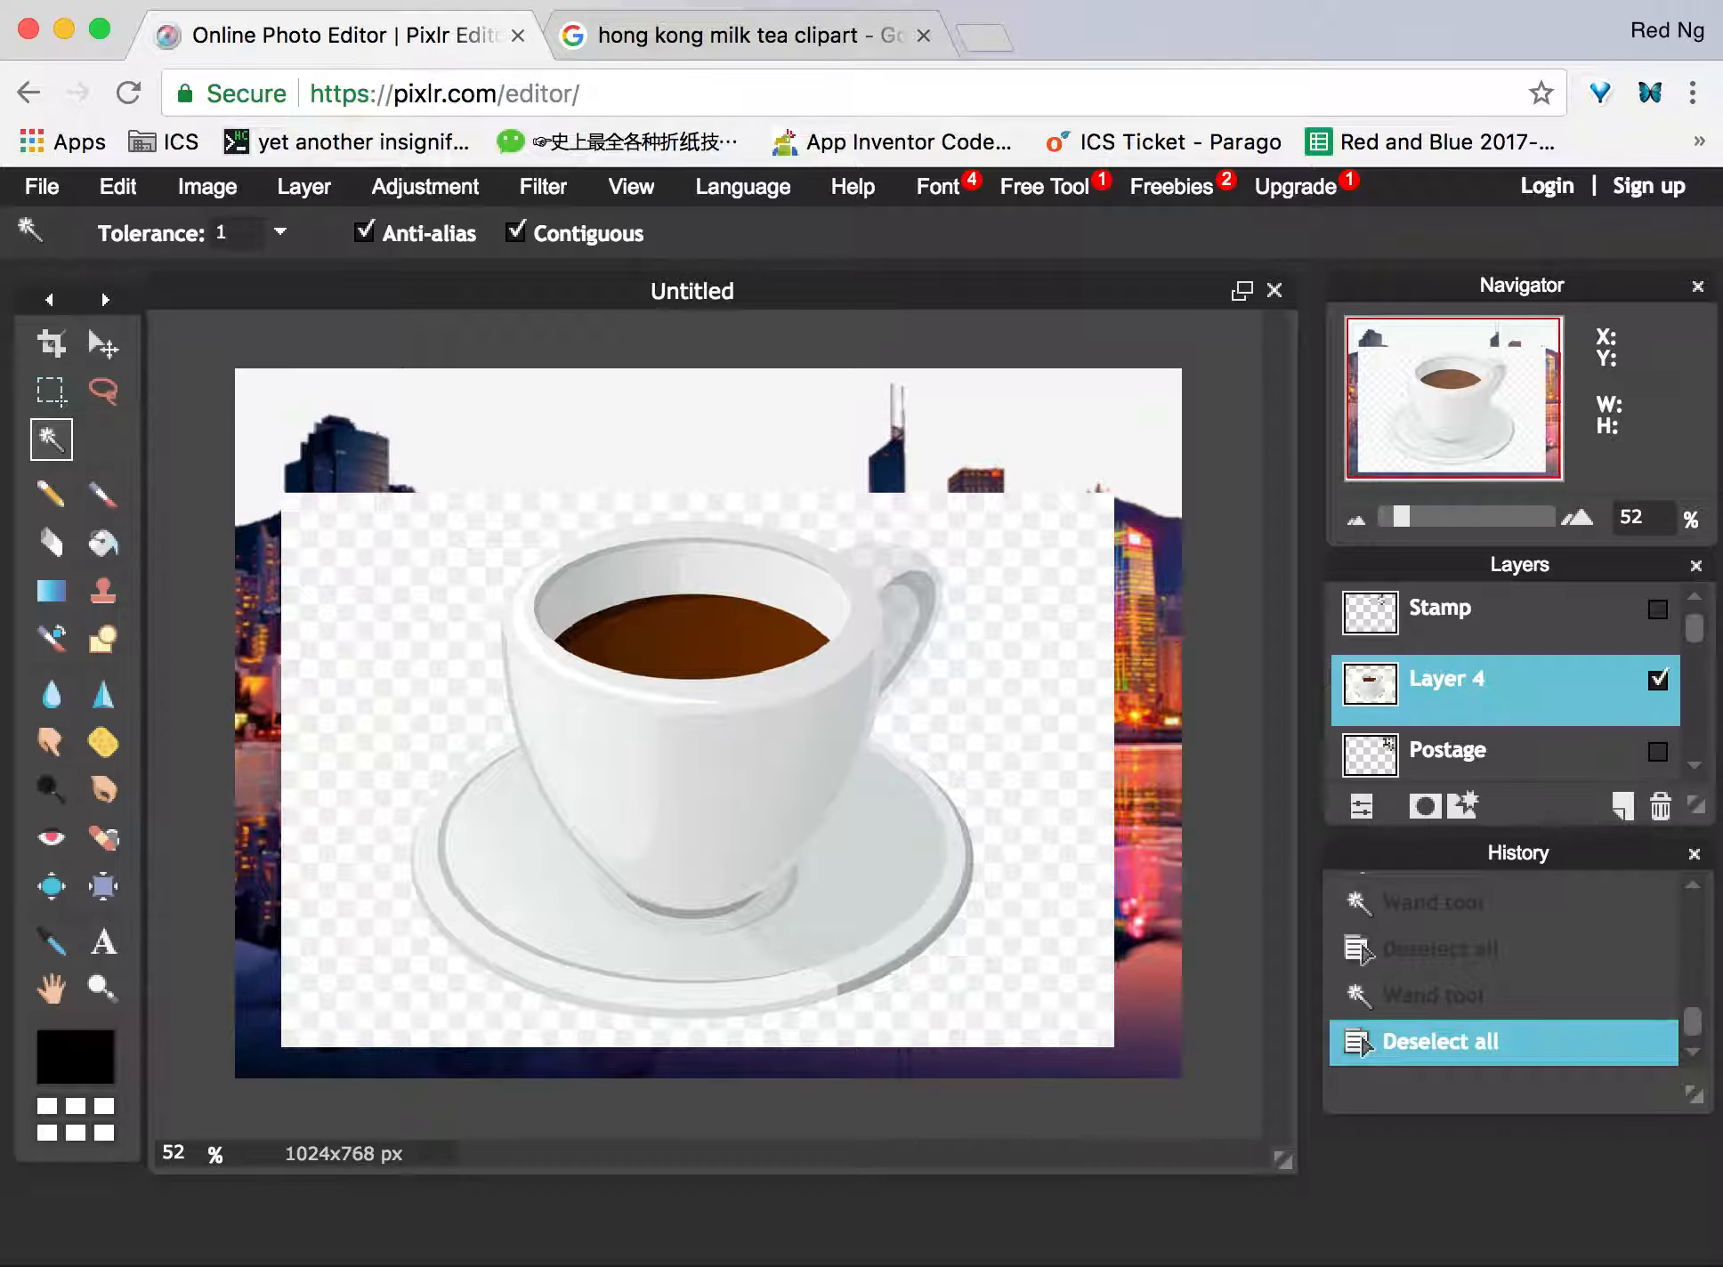
text(0)
click(414, 559)
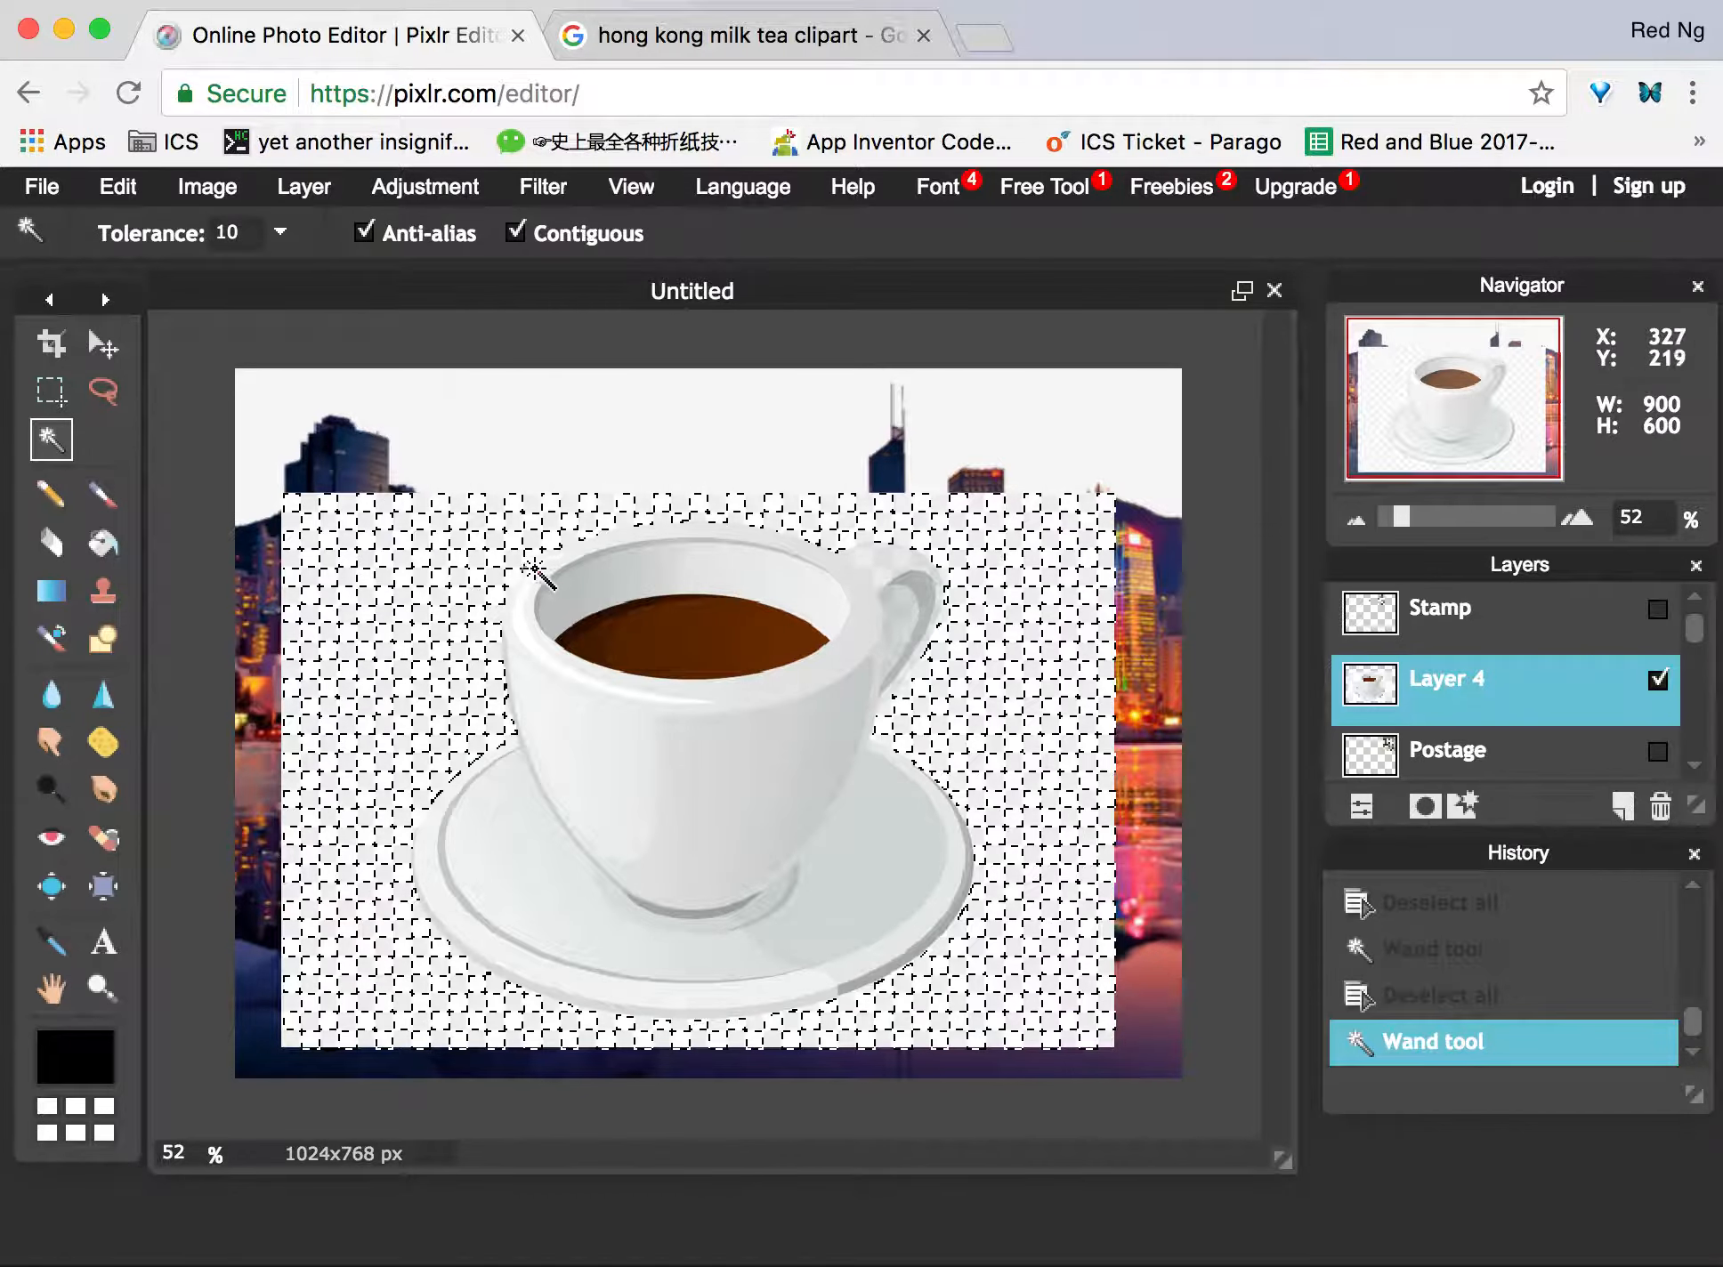
key(Delete)
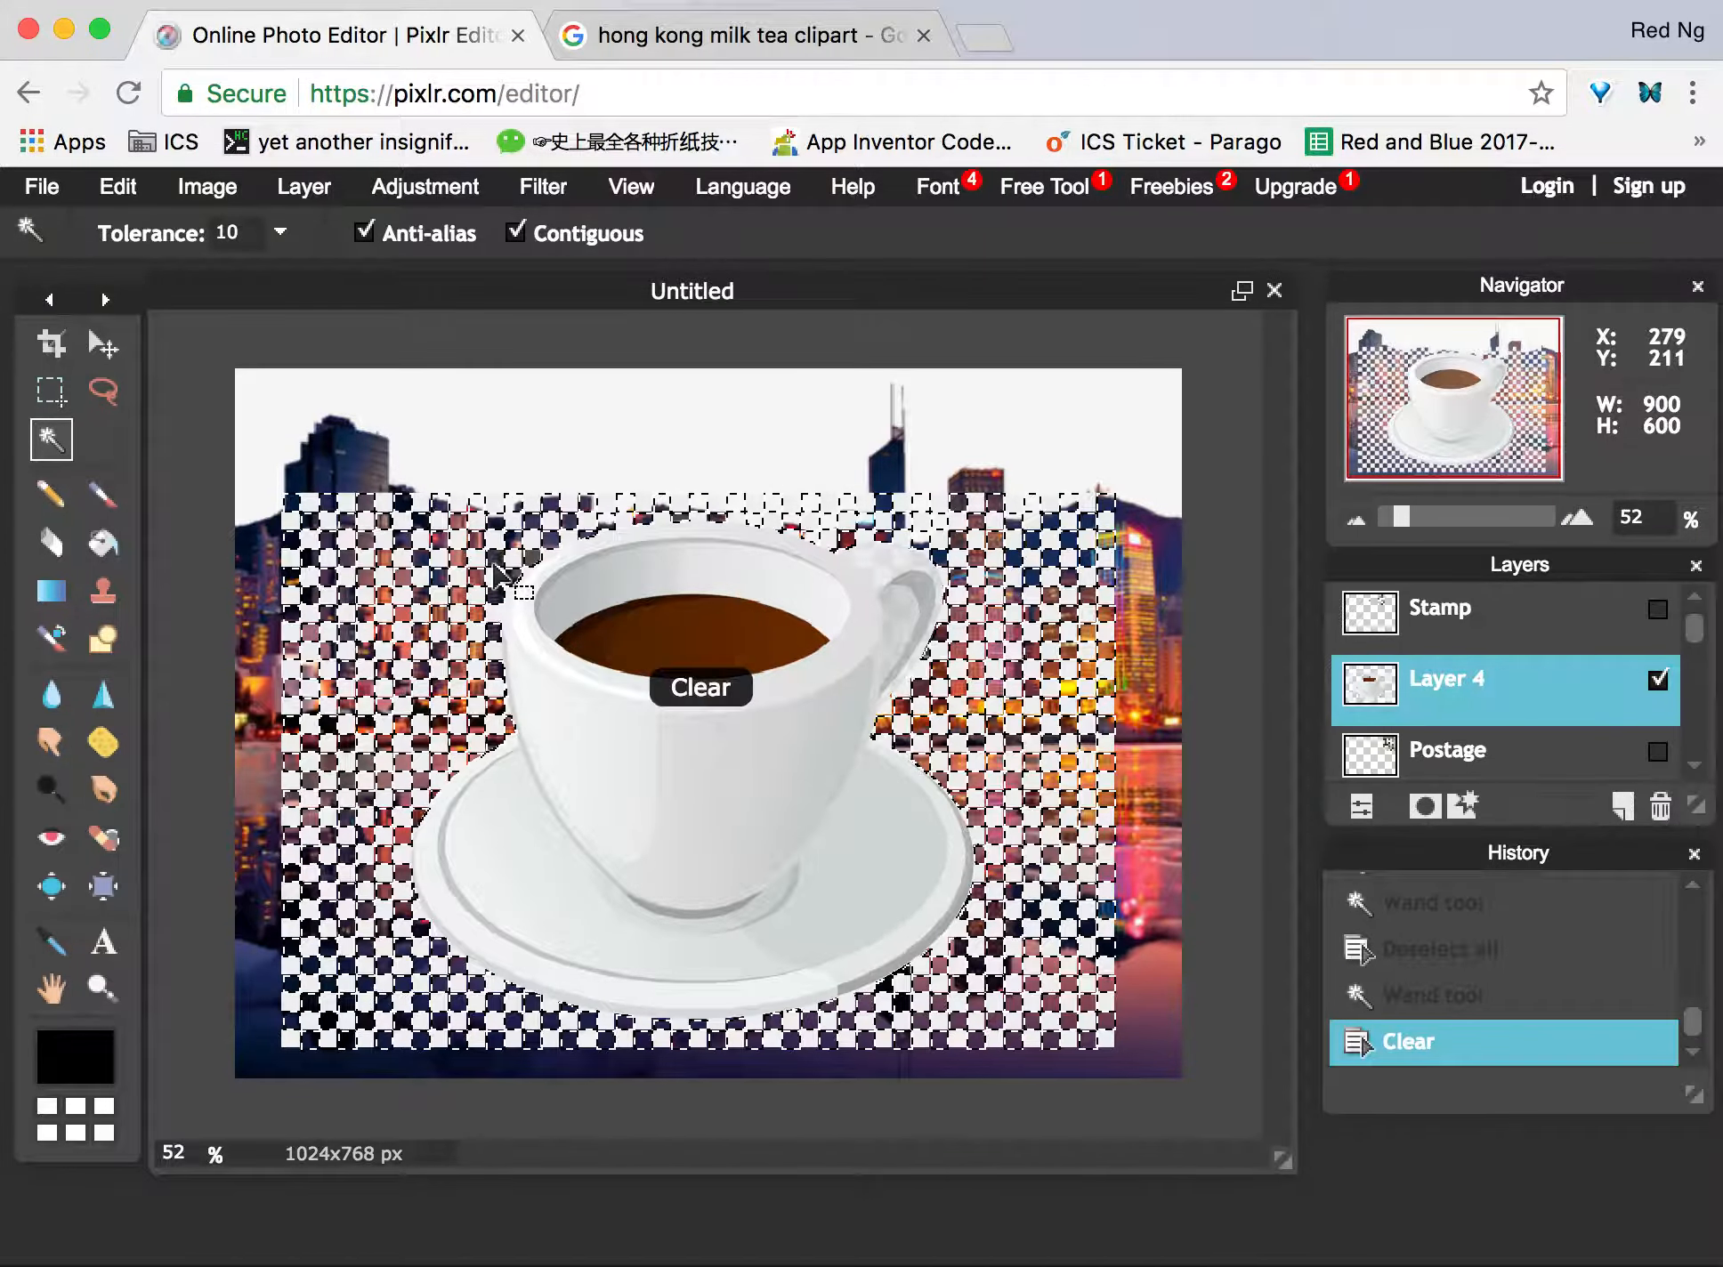
Try to erase the remaining white checker squares around the cup with the Wand selection, and undo that clearing.
click(420, 535)
key(Delete)
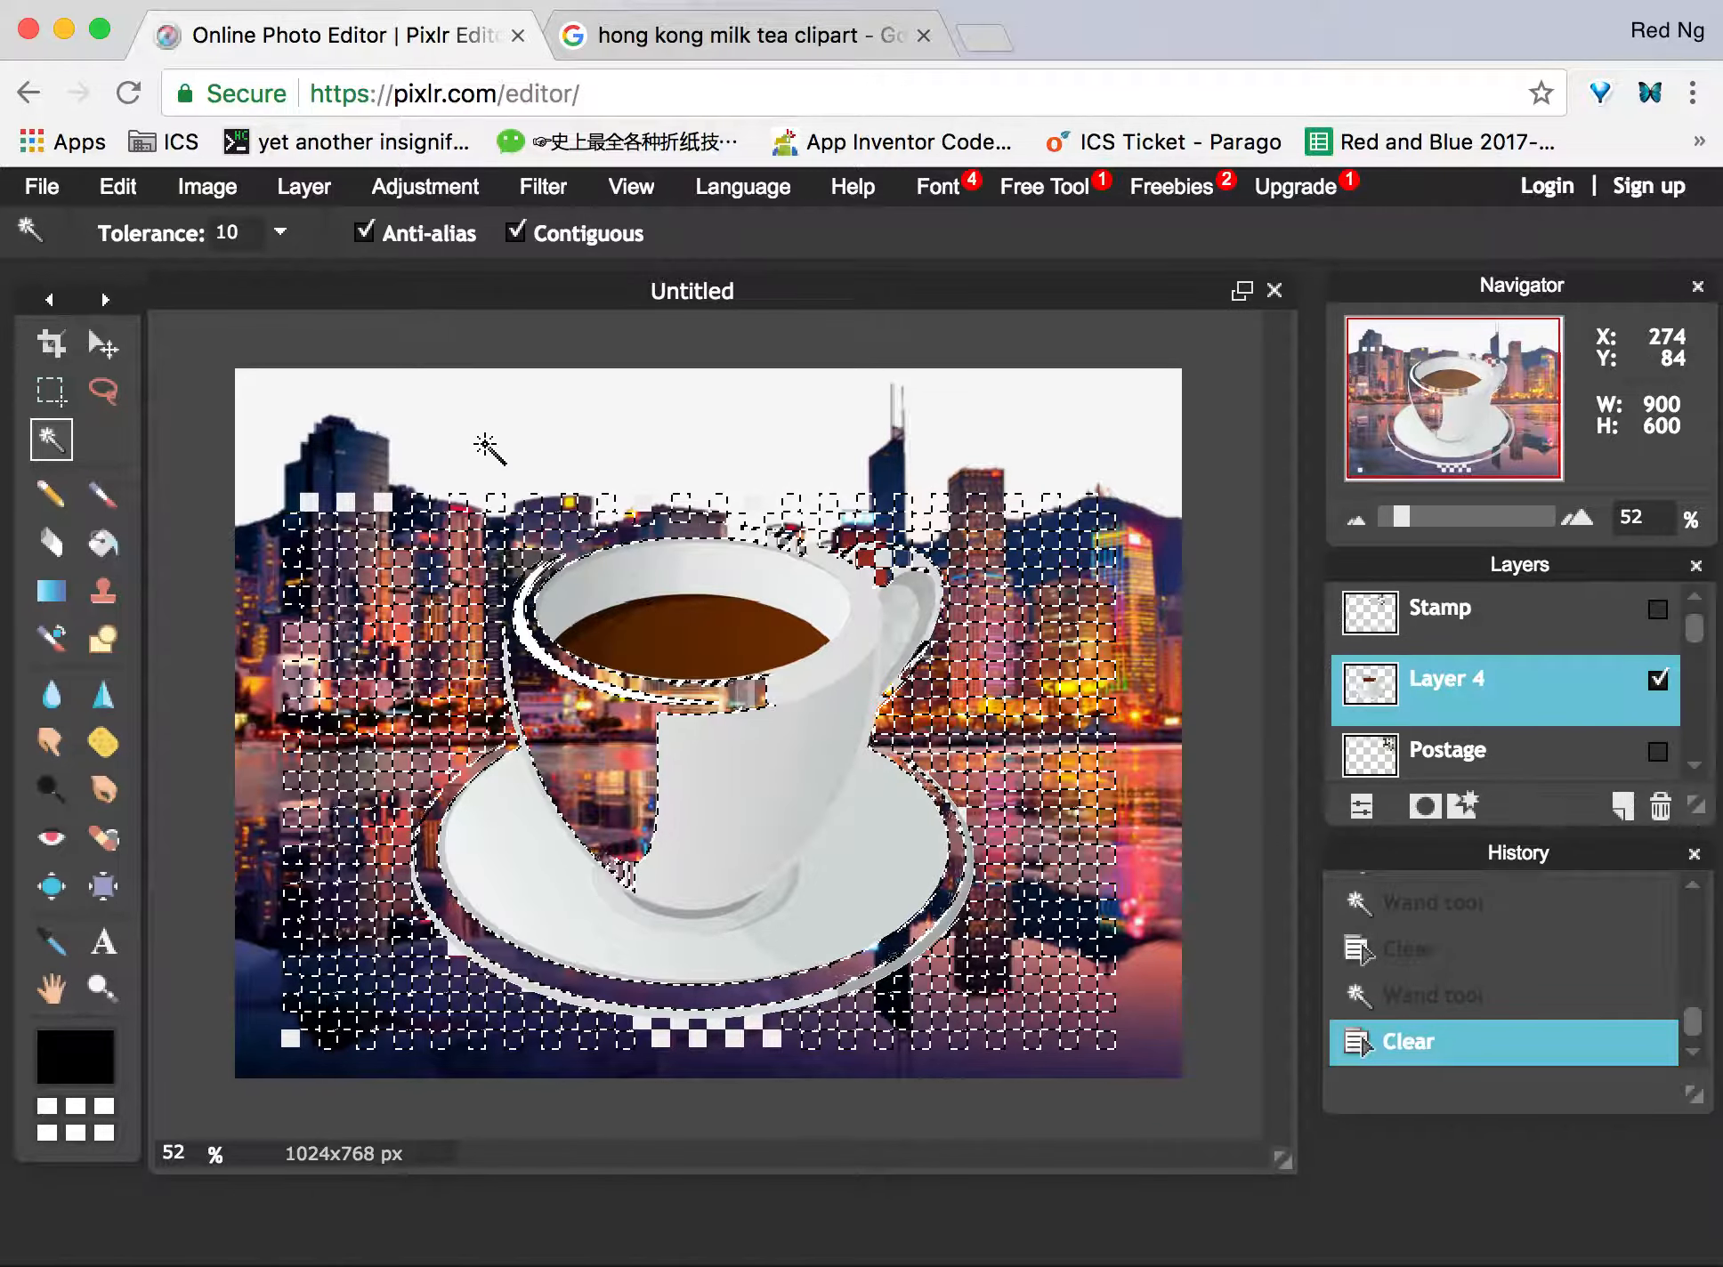
key(super+z)
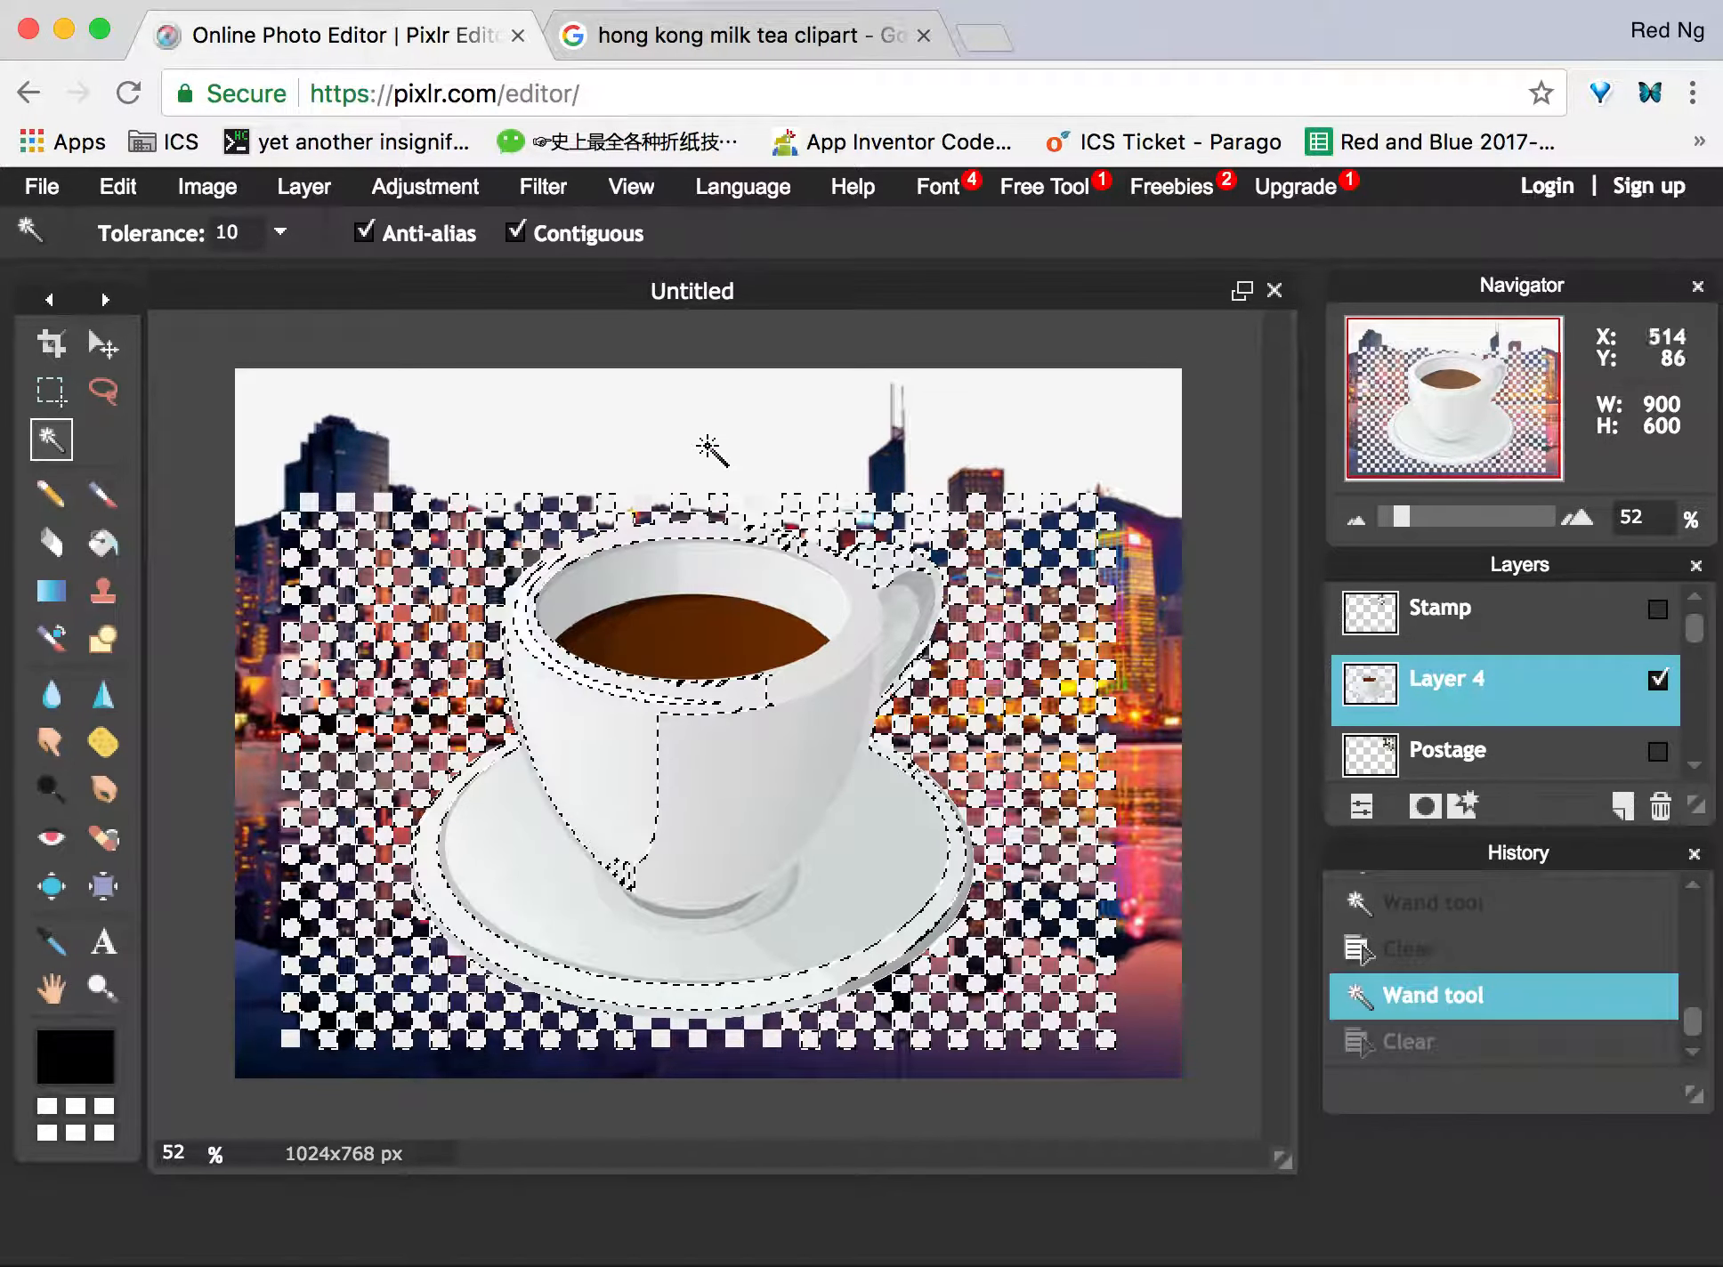
Delete the coffee cup layer, Layer 4, and deselect everything.
right_click(1478, 684)
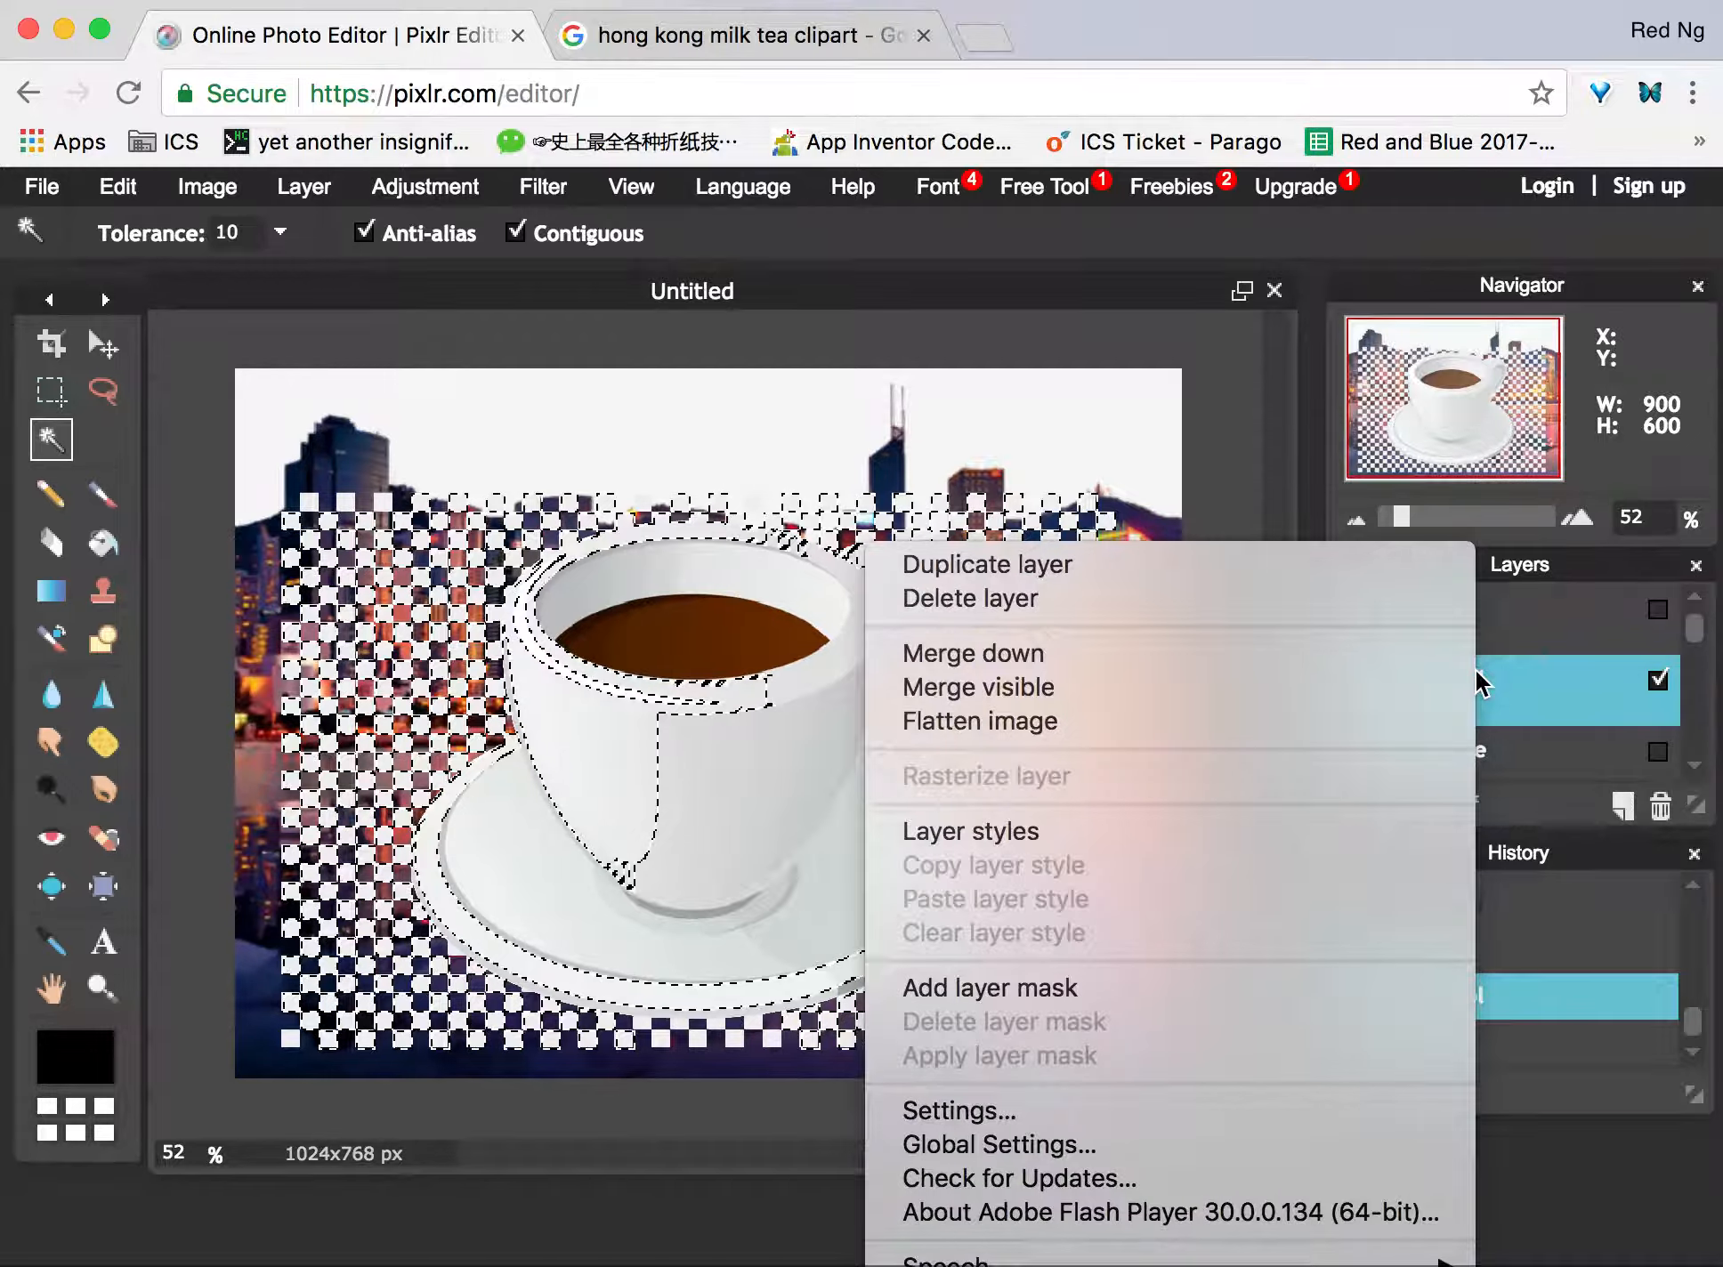
click(1324, 610)
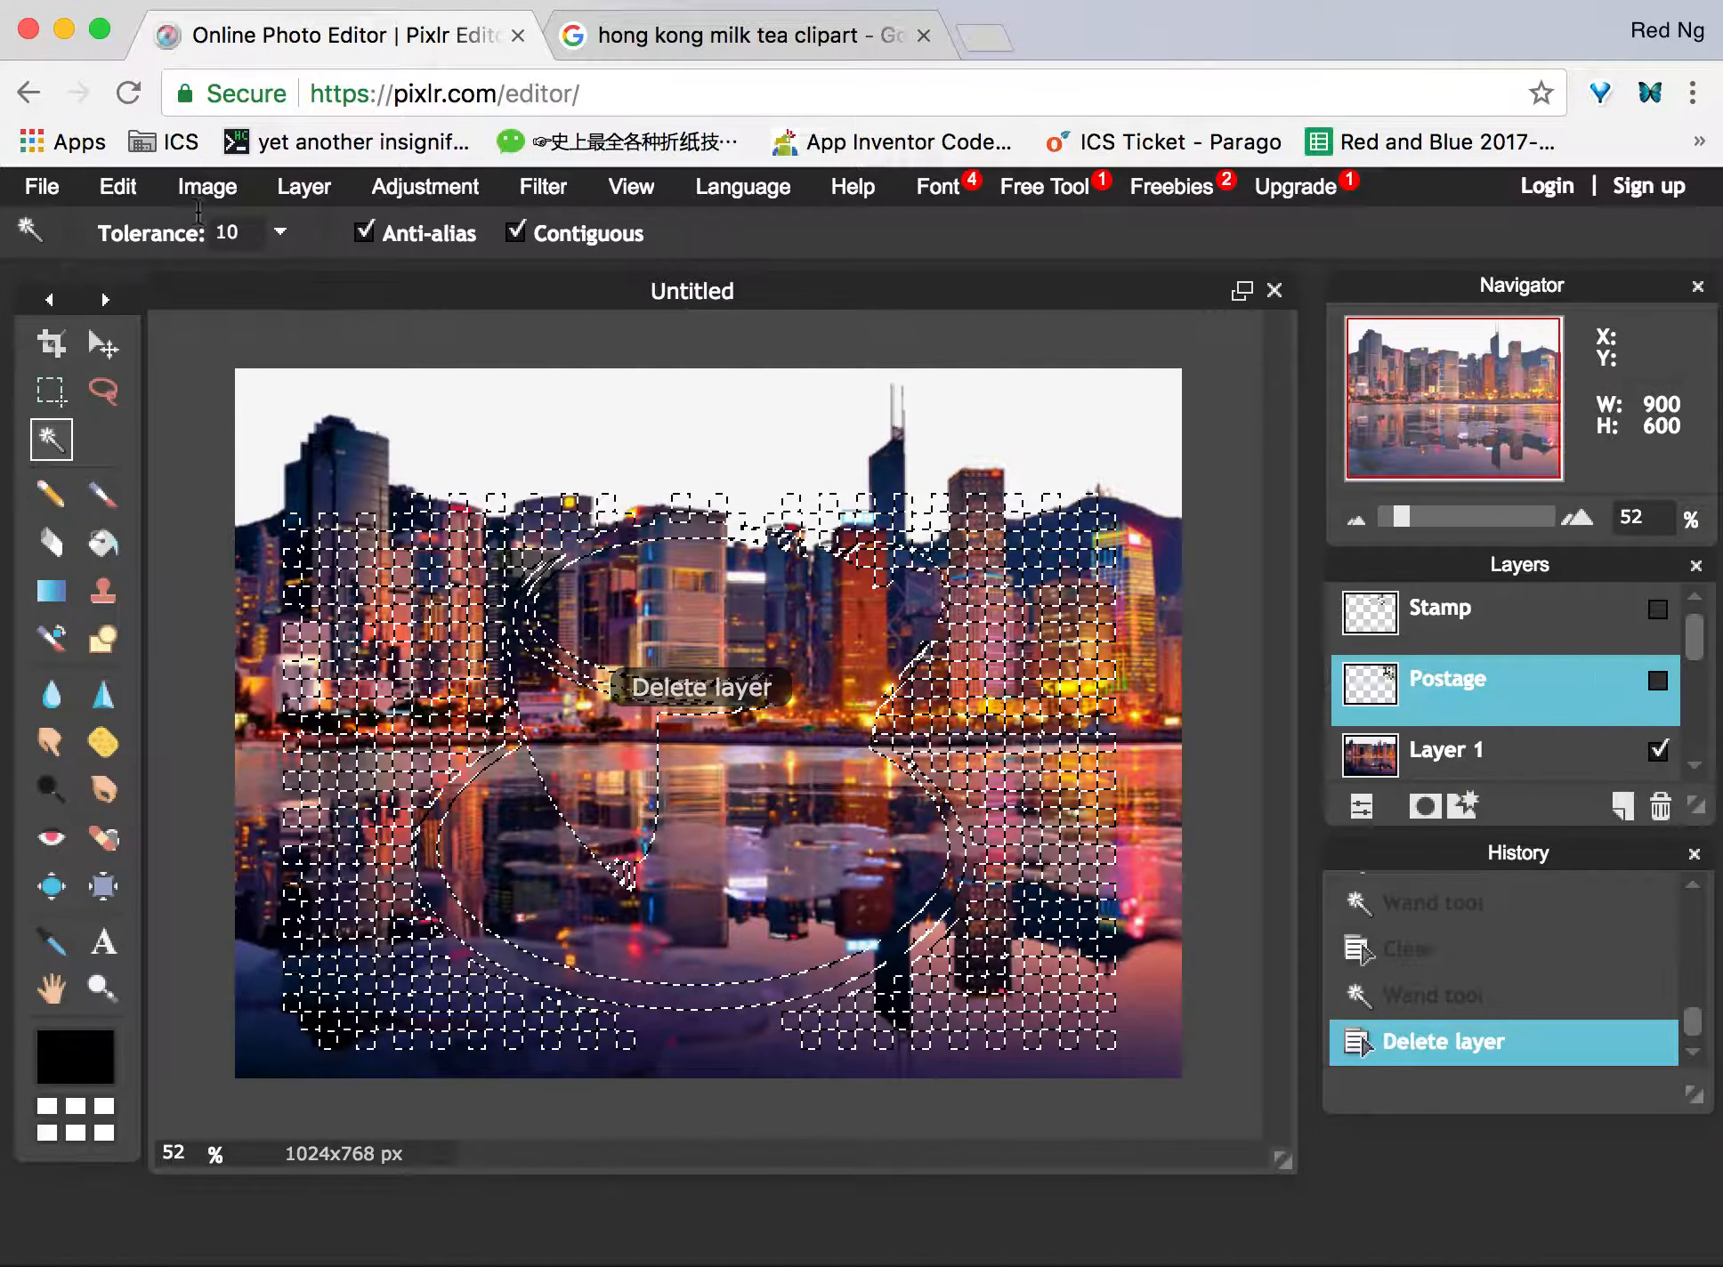
click(140, 184)
click(235, 553)
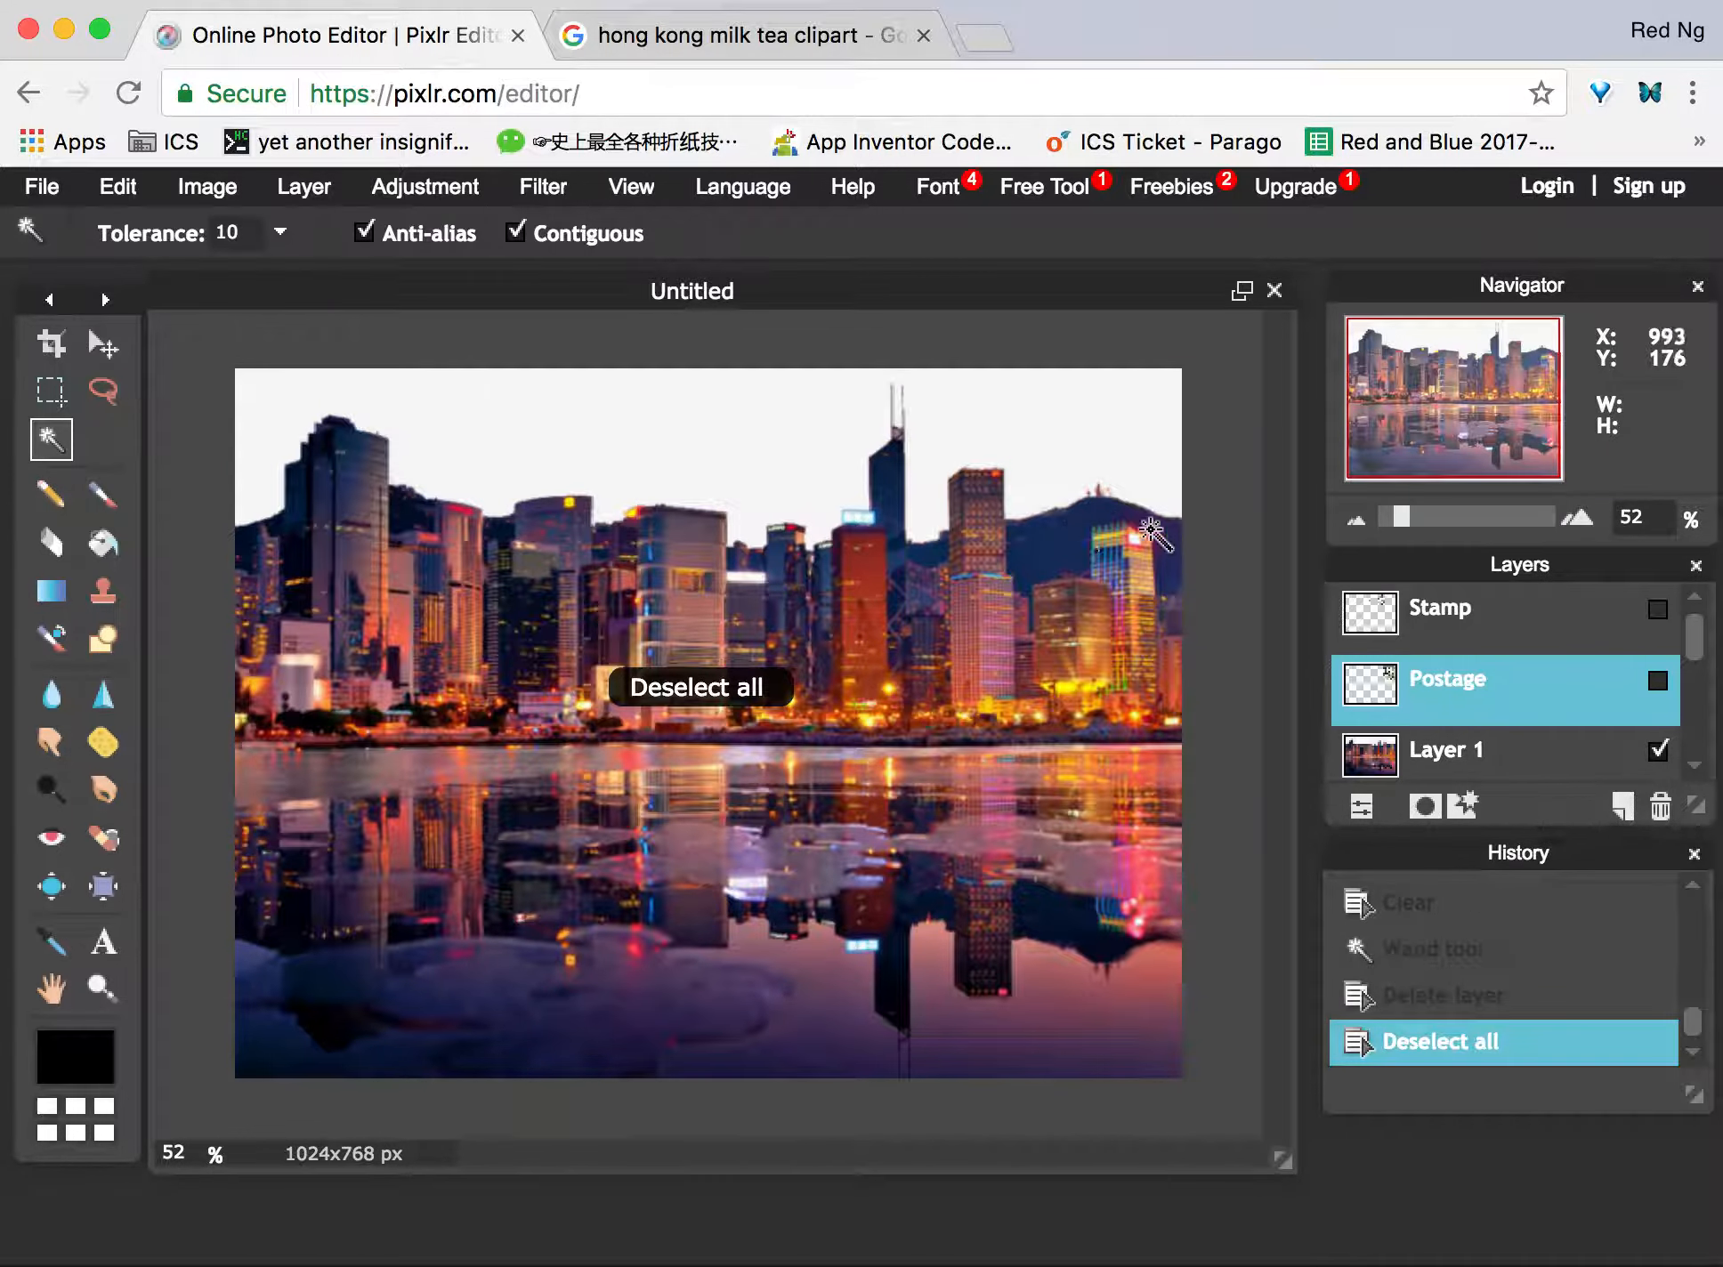
Make the hidden Stamp layer visible again over the skyline photo.
click(1657, 609)
click(1651, 680)
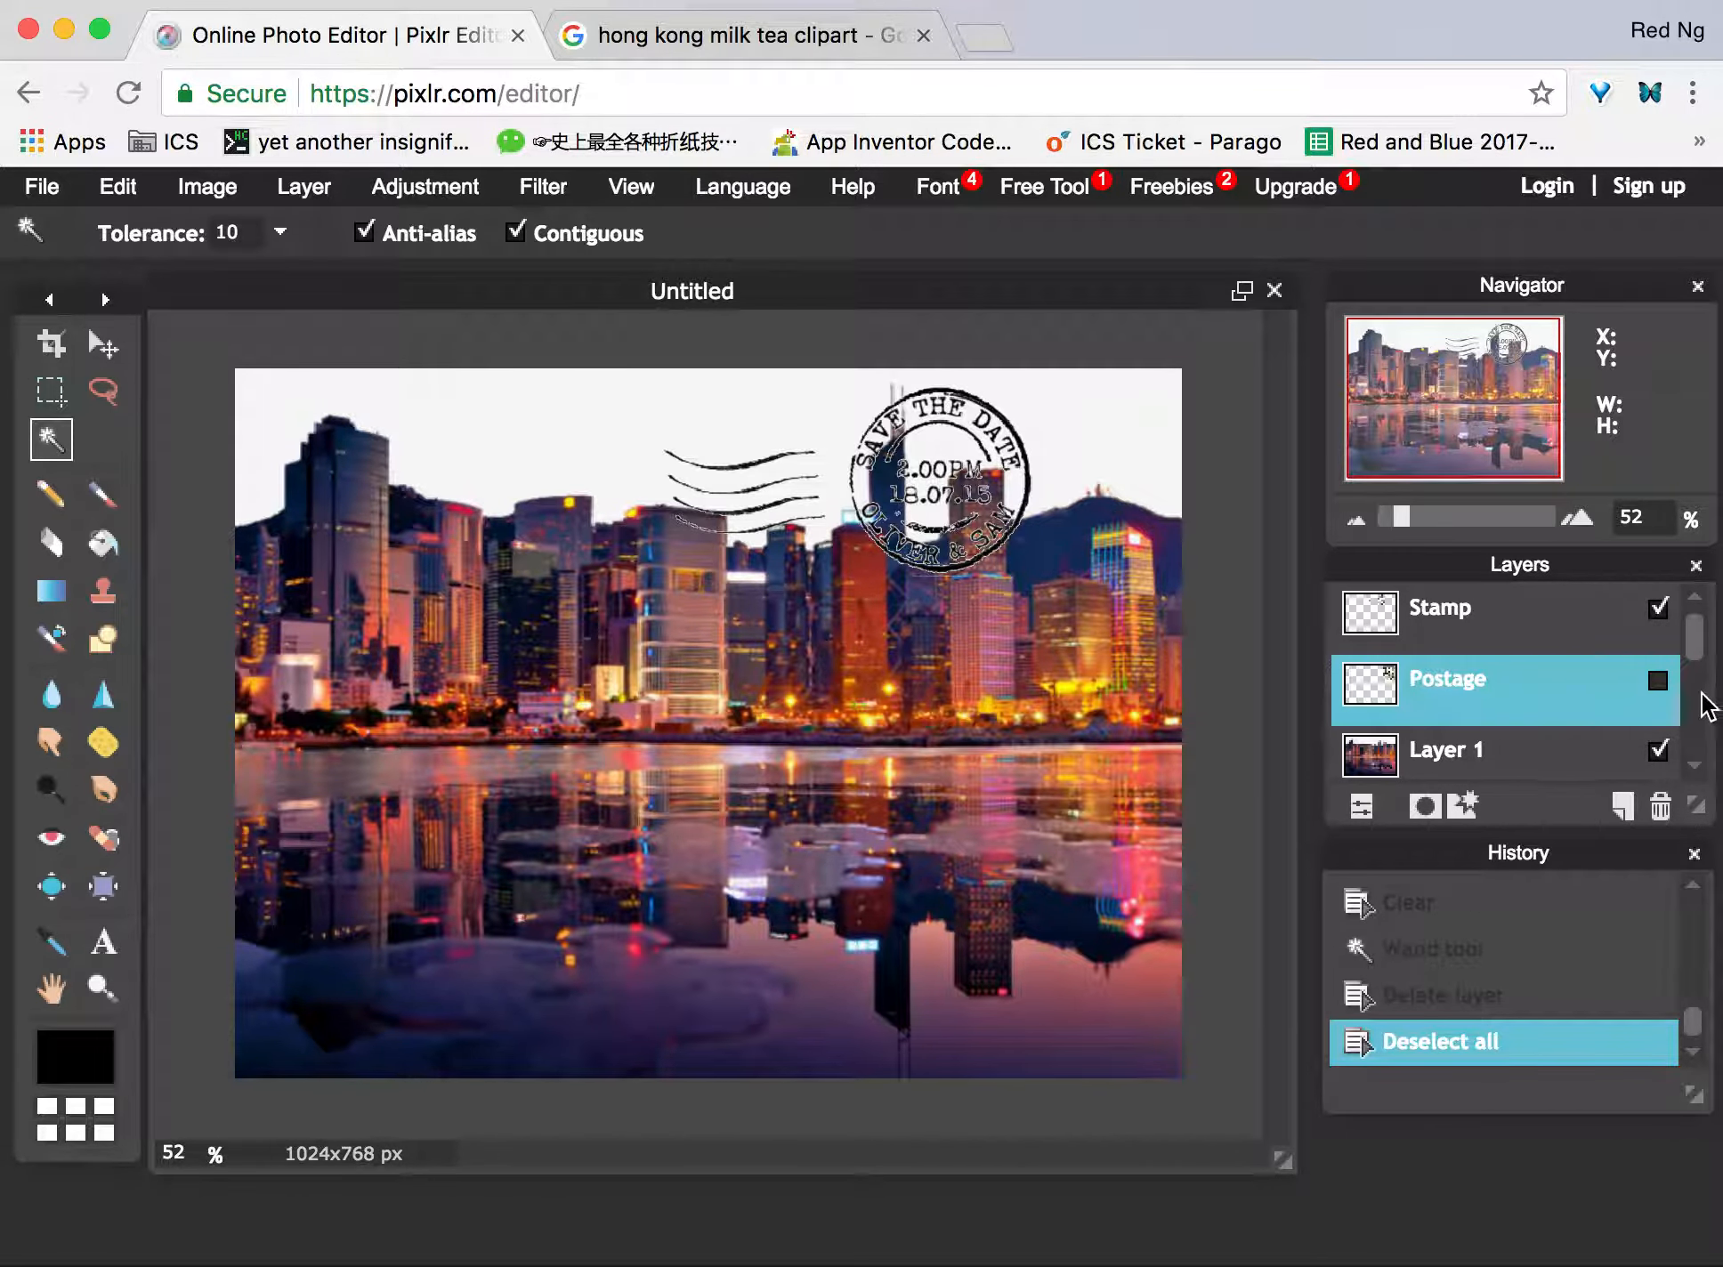
Switch to the Google Images results and copy the image address of the Pngtree Hong Kong-style Milk Tea cup with the spoon.
click(752, 36)
scroll(585, 377, up, 7)
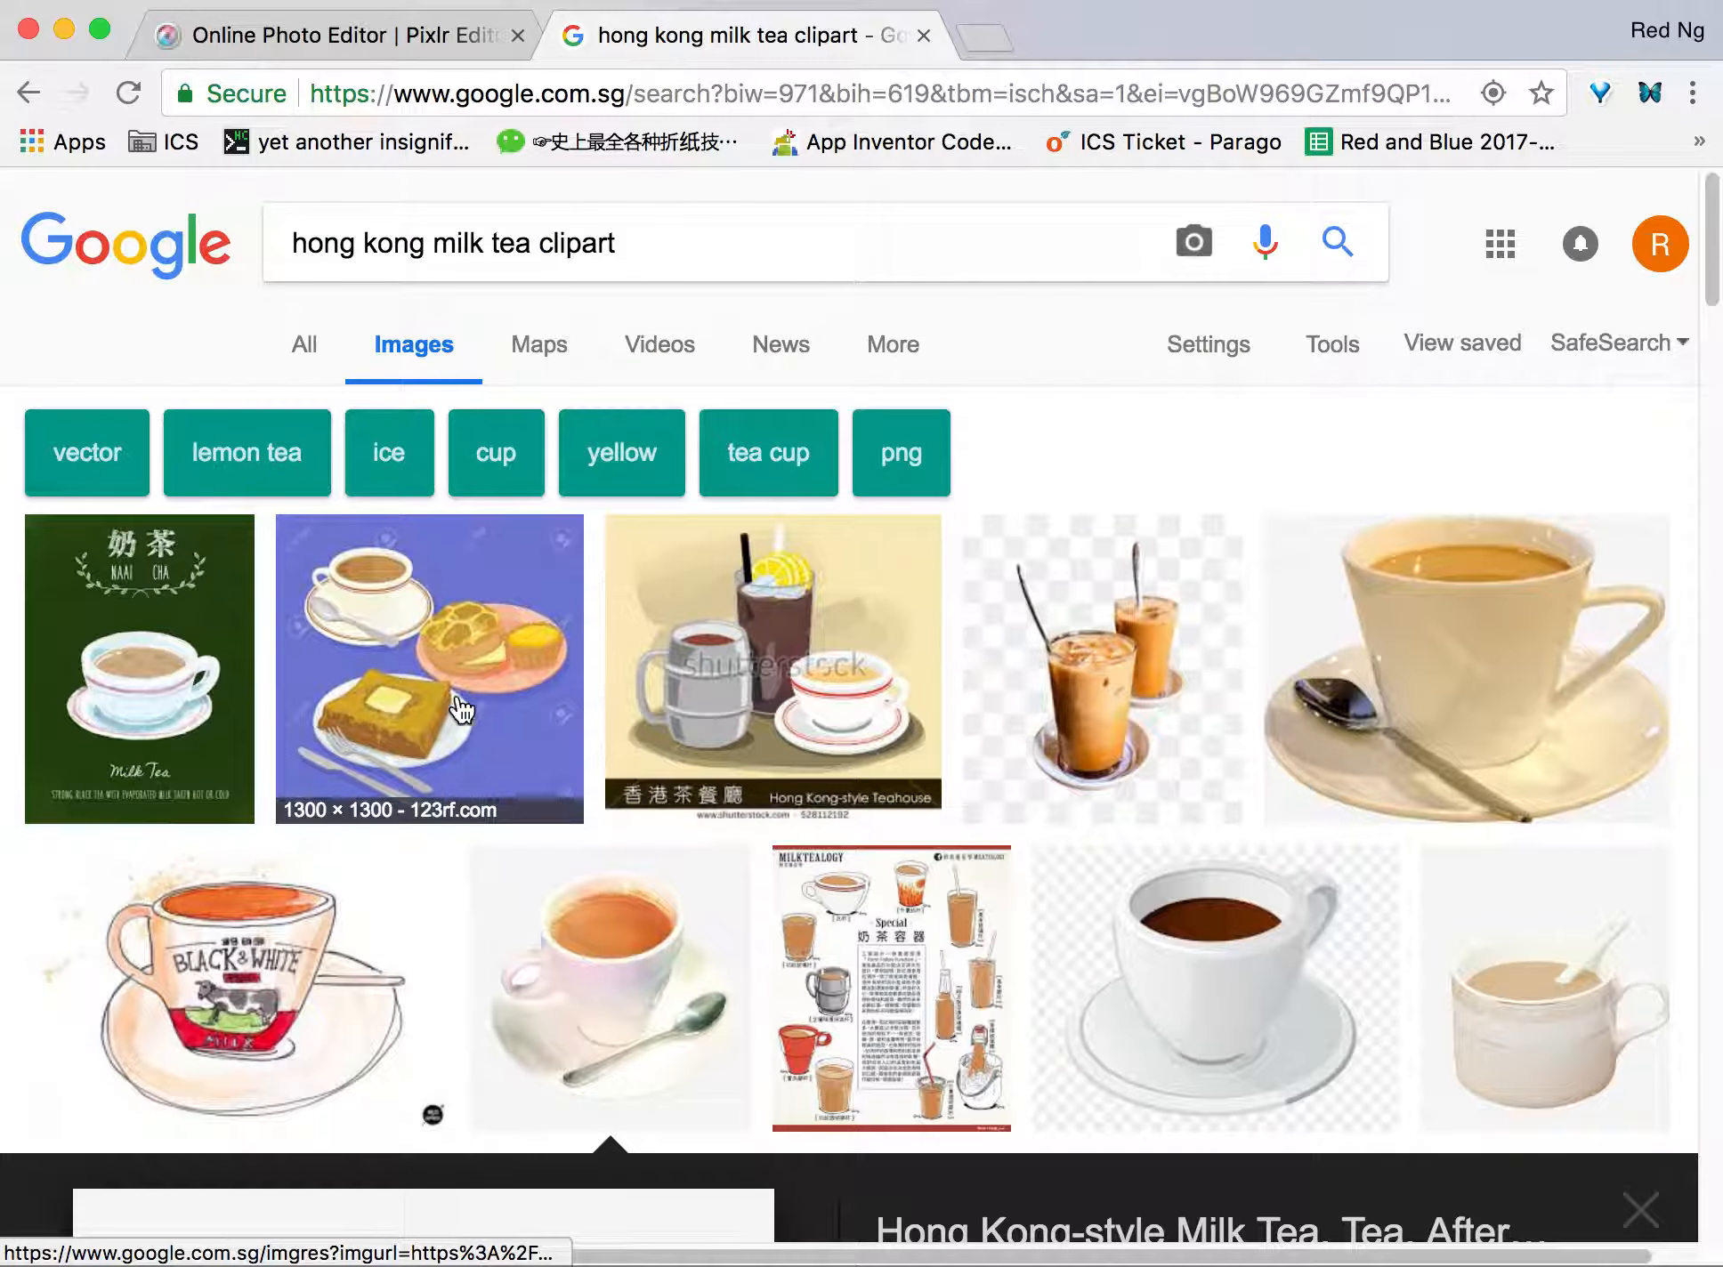
scroll(462, 711, down, 6)
scroll(629, 476, down, 3)
right_click(497, 515)
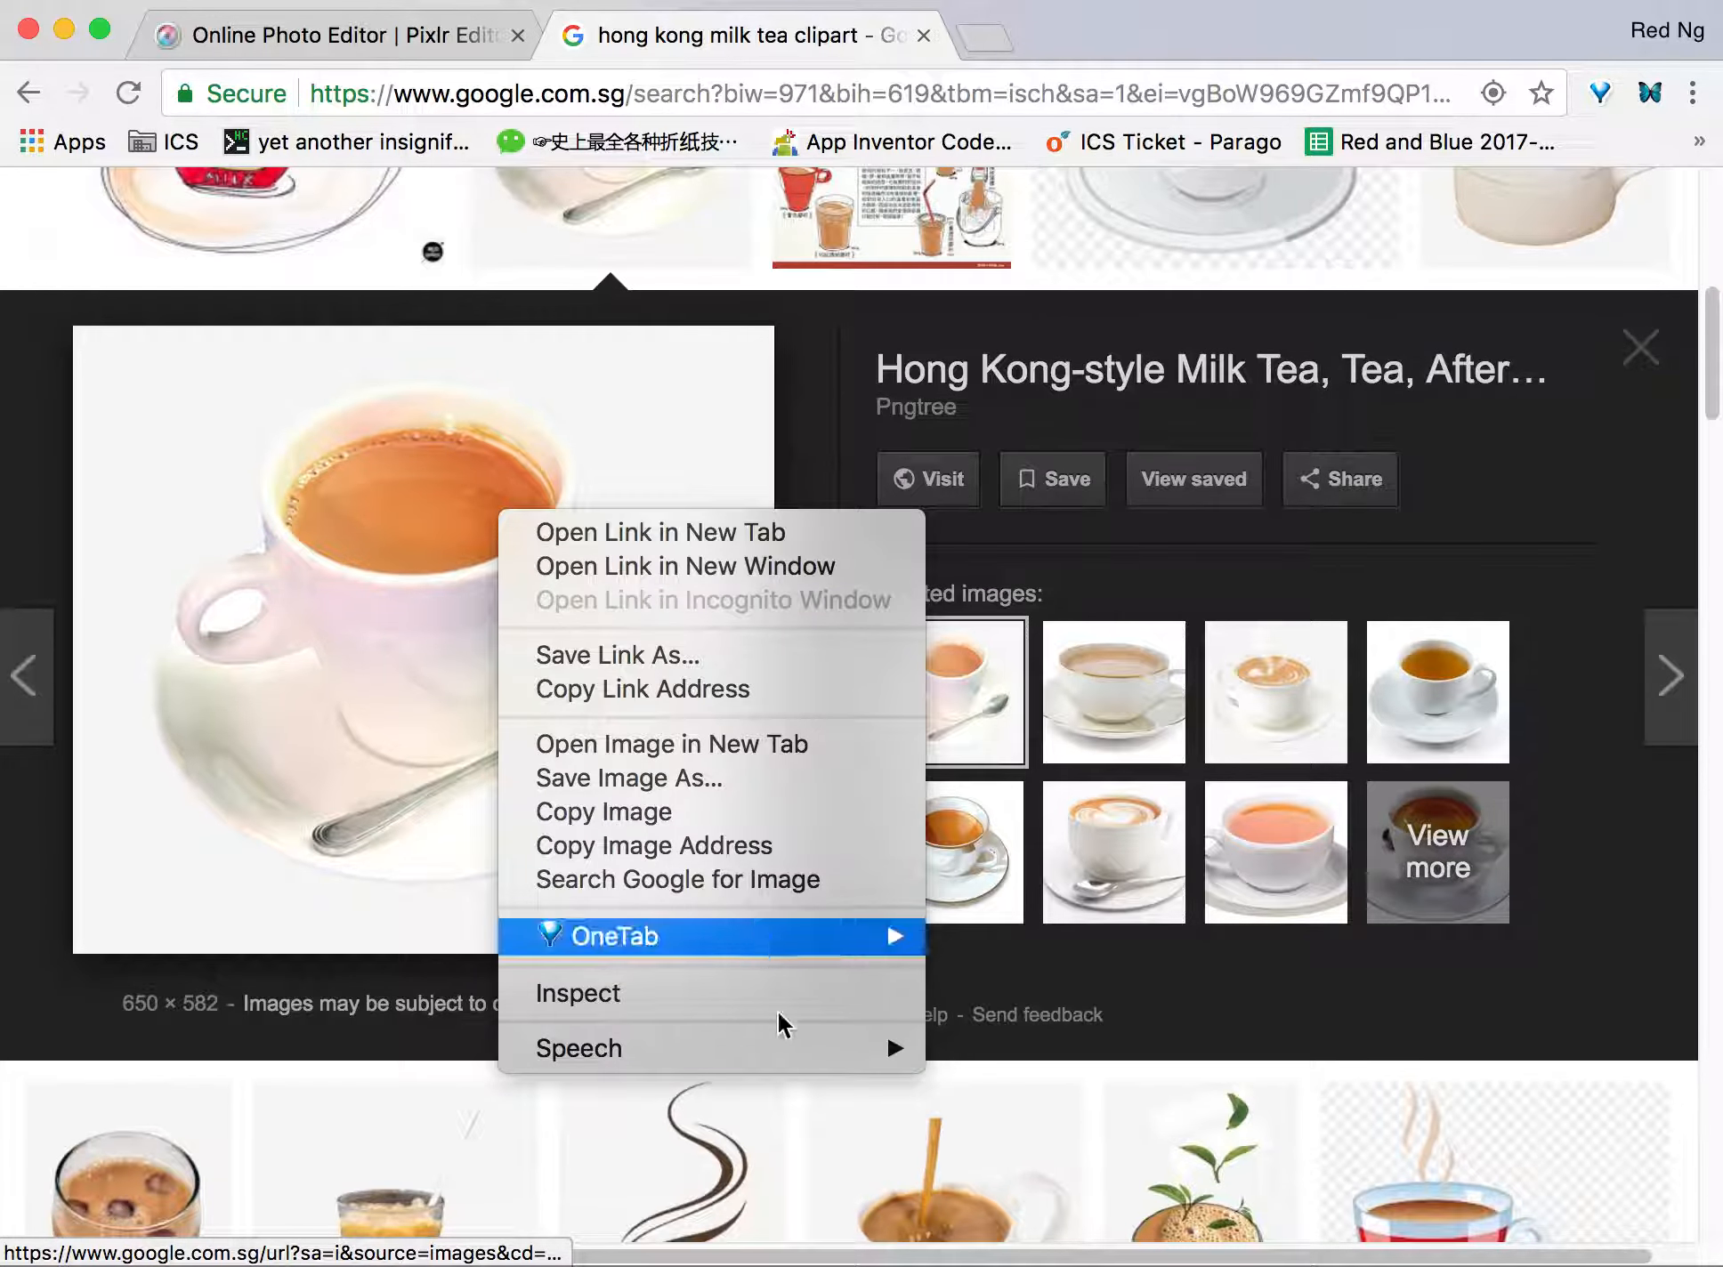
click(712, 841)
Return to the Pixlr editor and add the milk tea cup as a layer from the copied image URL.
click(286, 43)
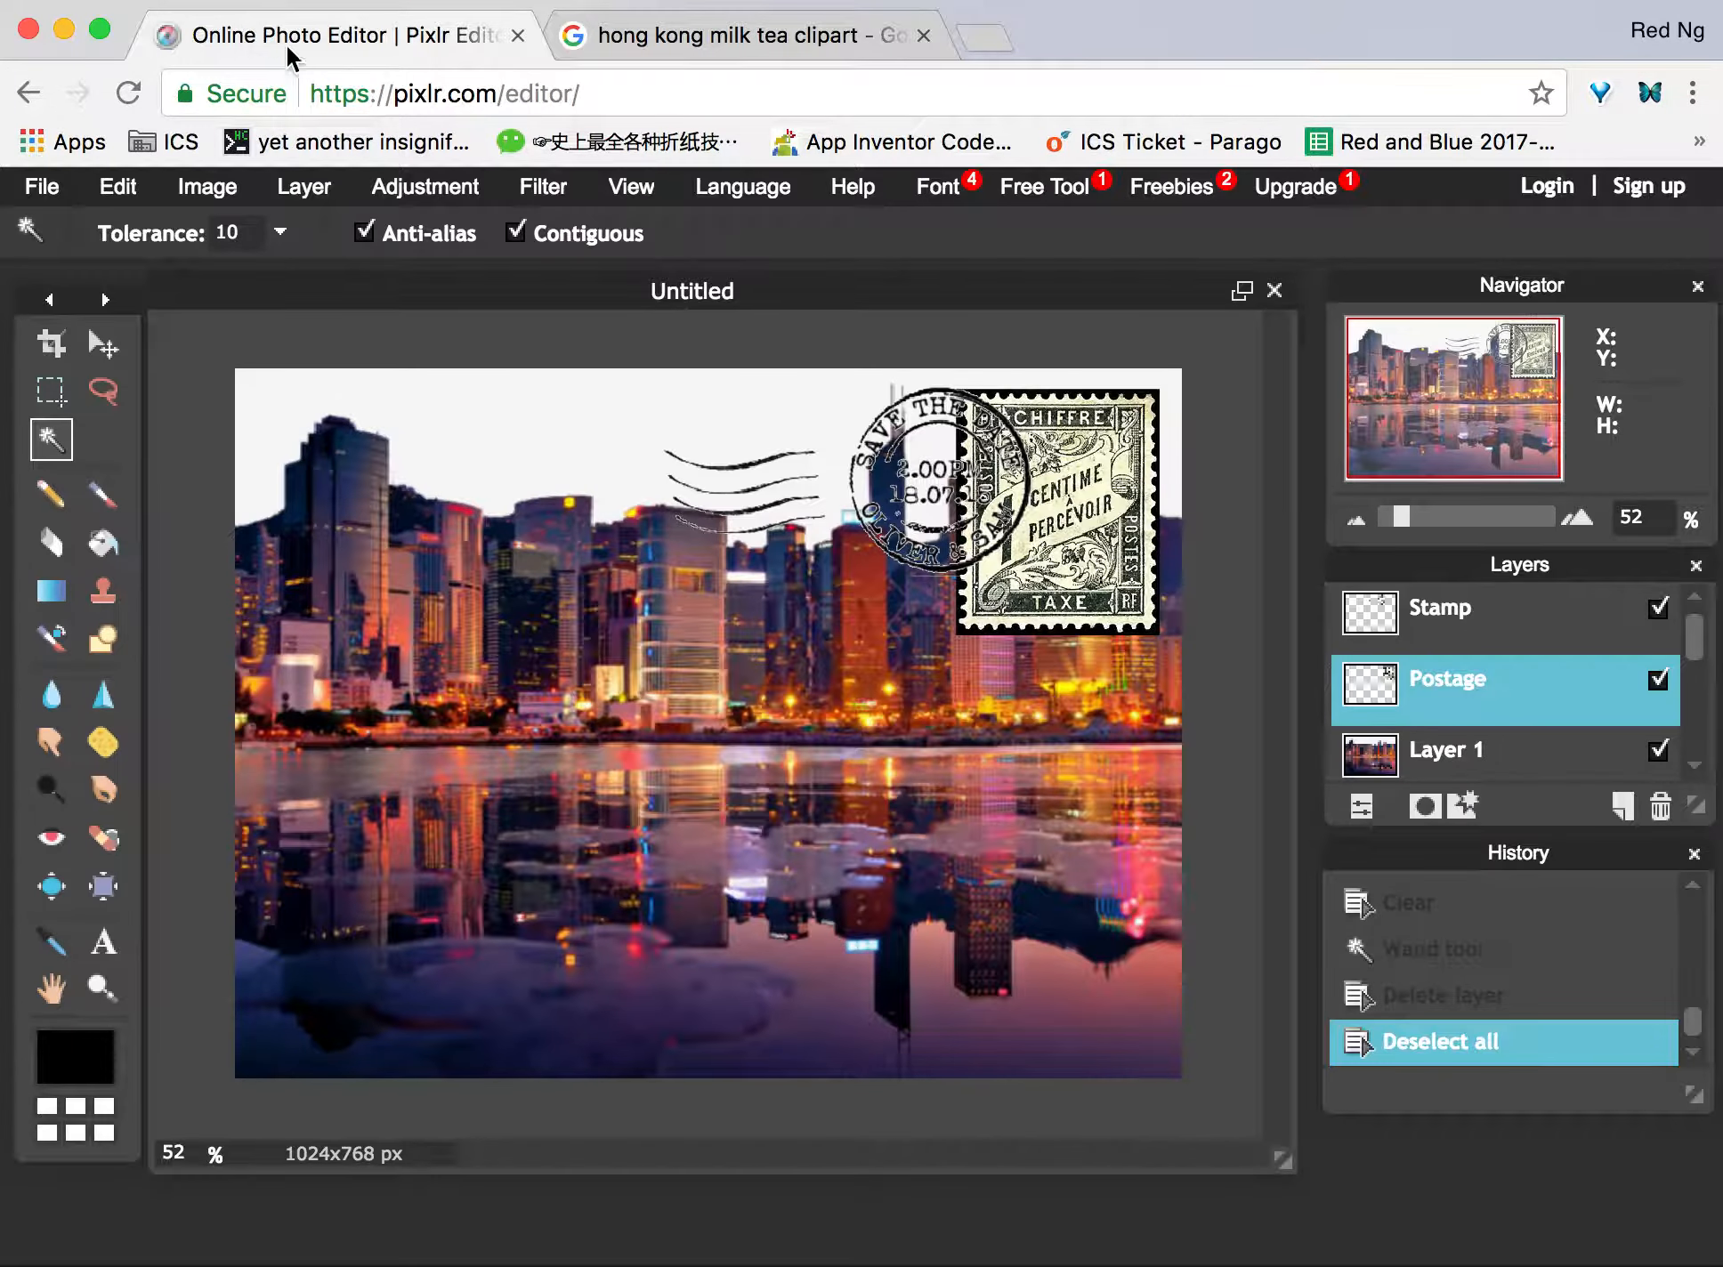
click(304, 185)
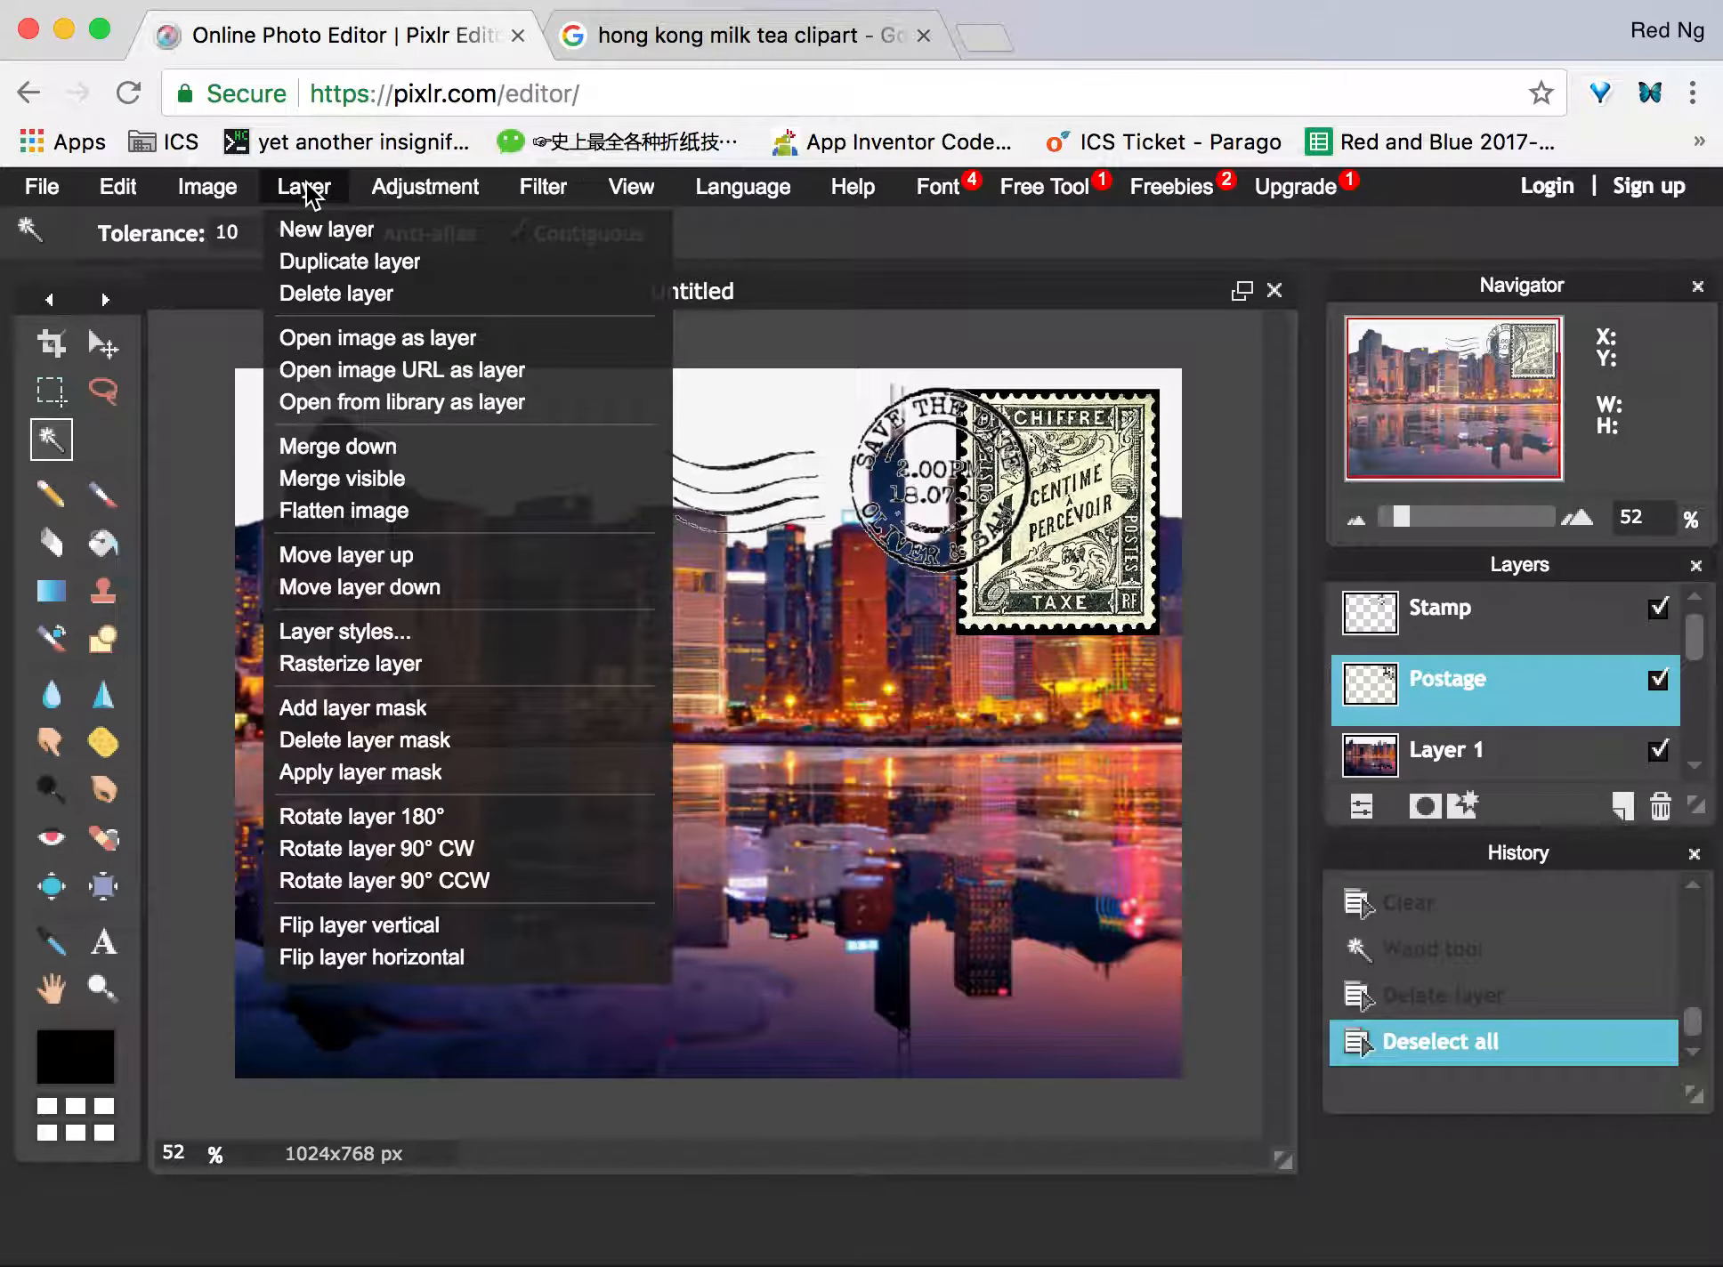
click(424, 380)
key(super+v)
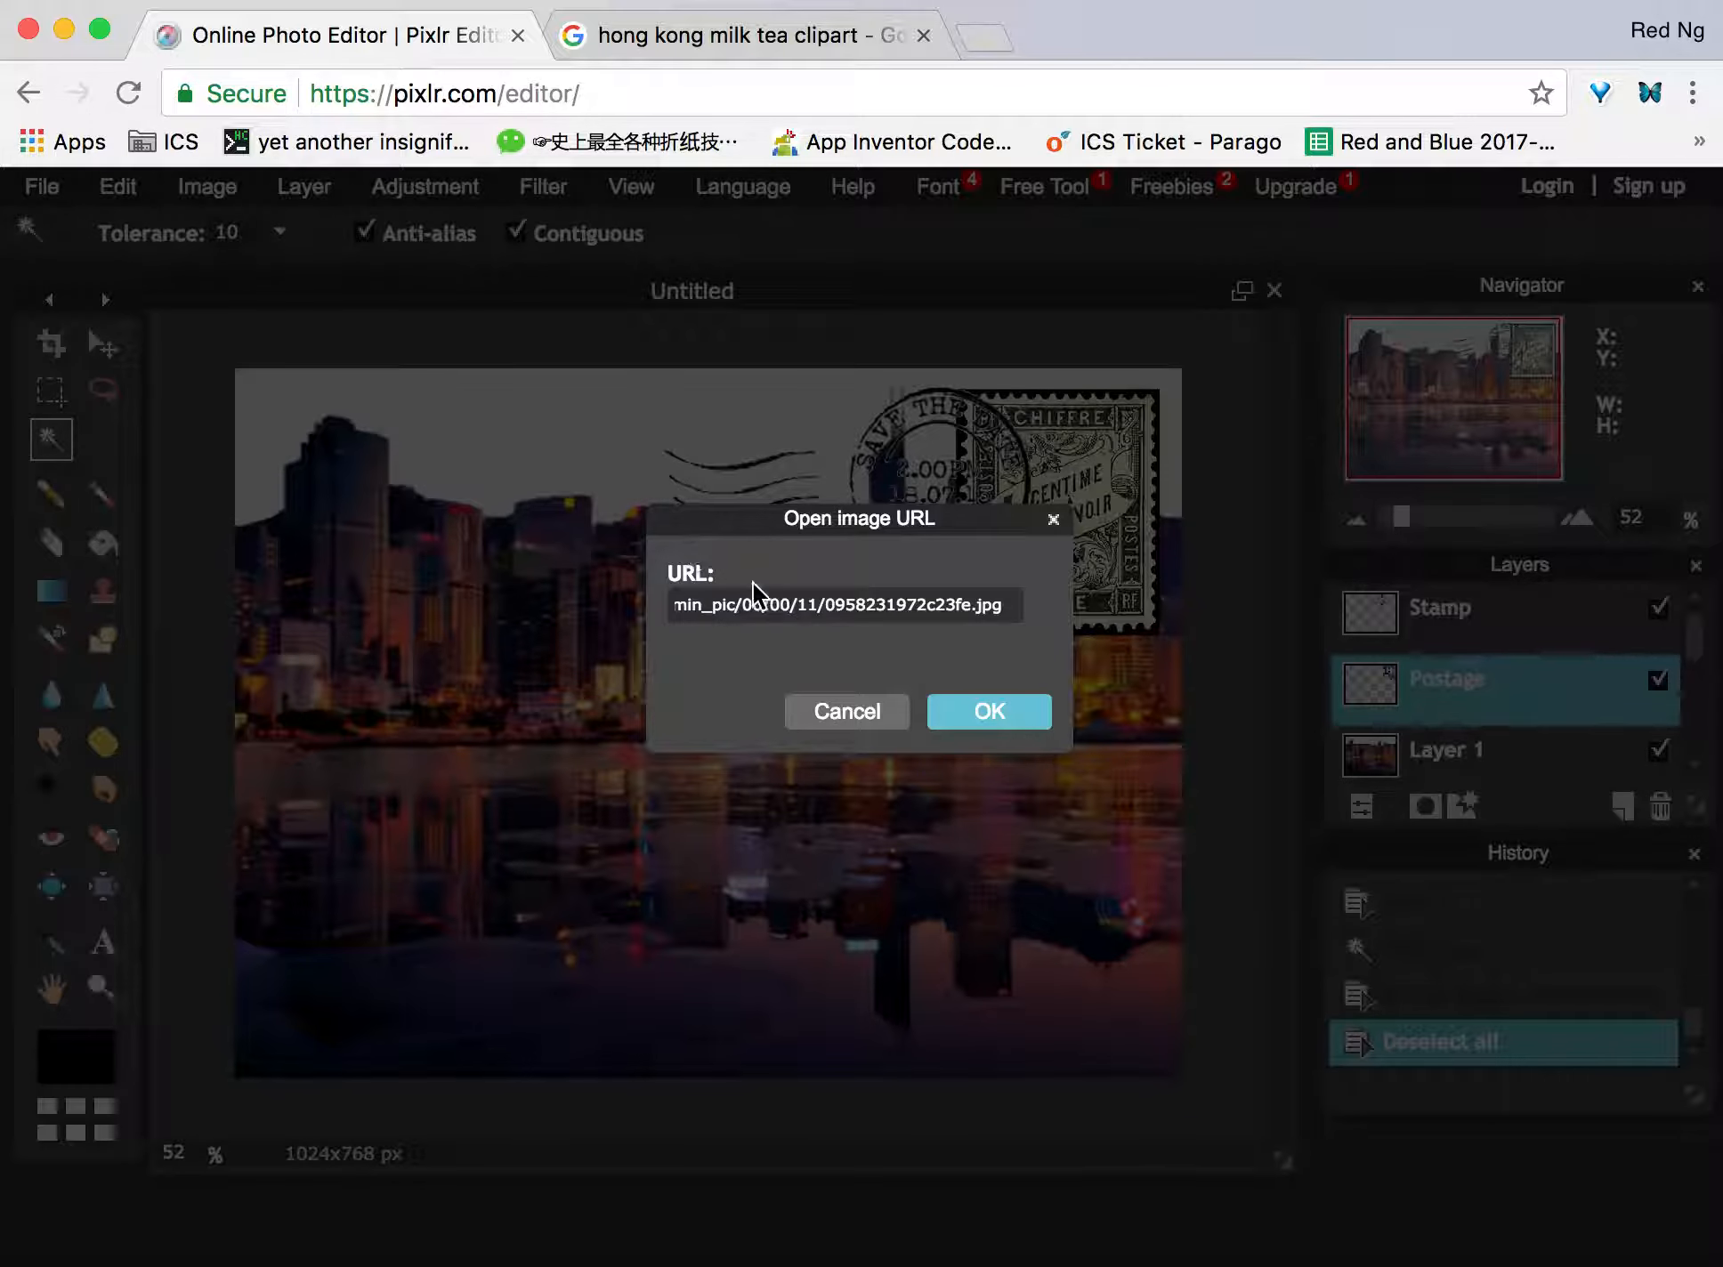
click(990, 712)
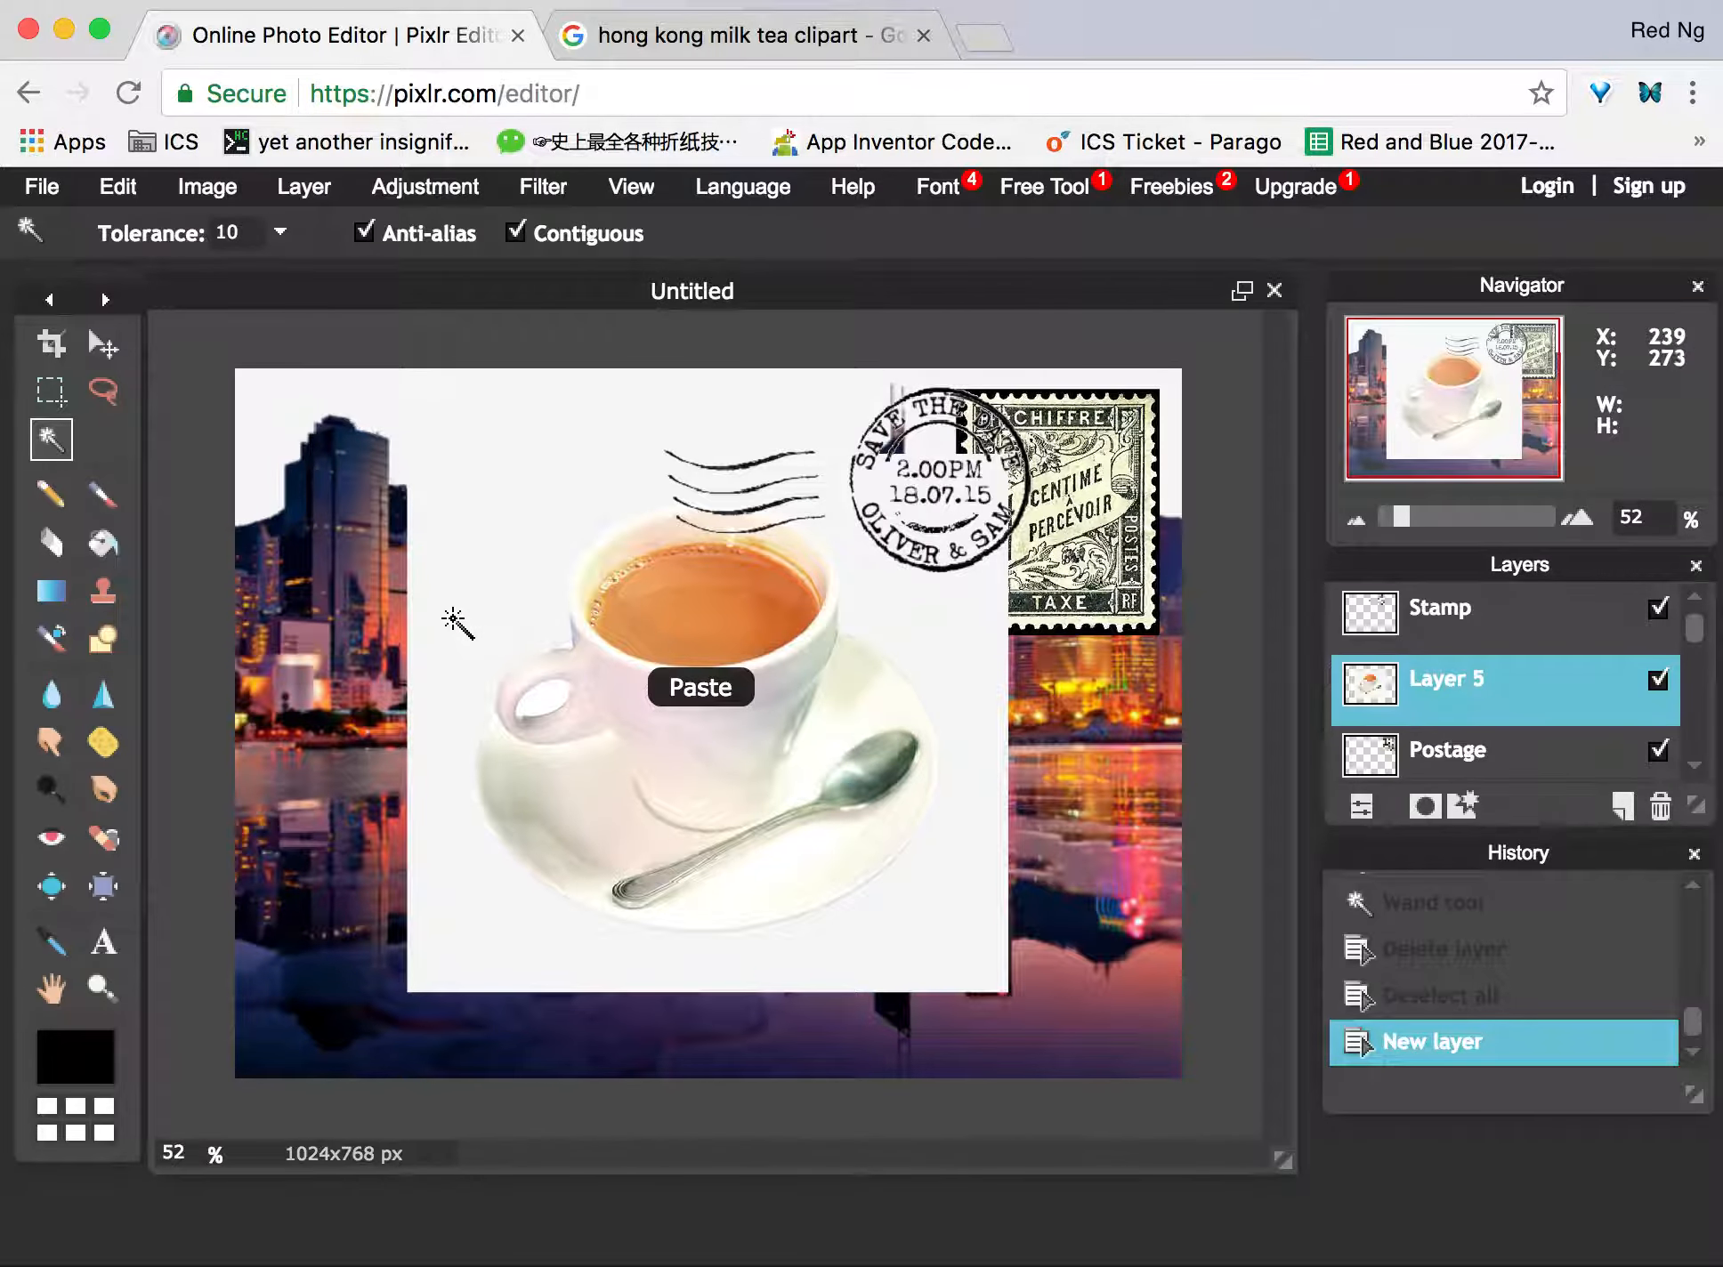
Try to clear the cup's white background with the Wand at tolerance 10, and undo the clearing.
click(452, 614)
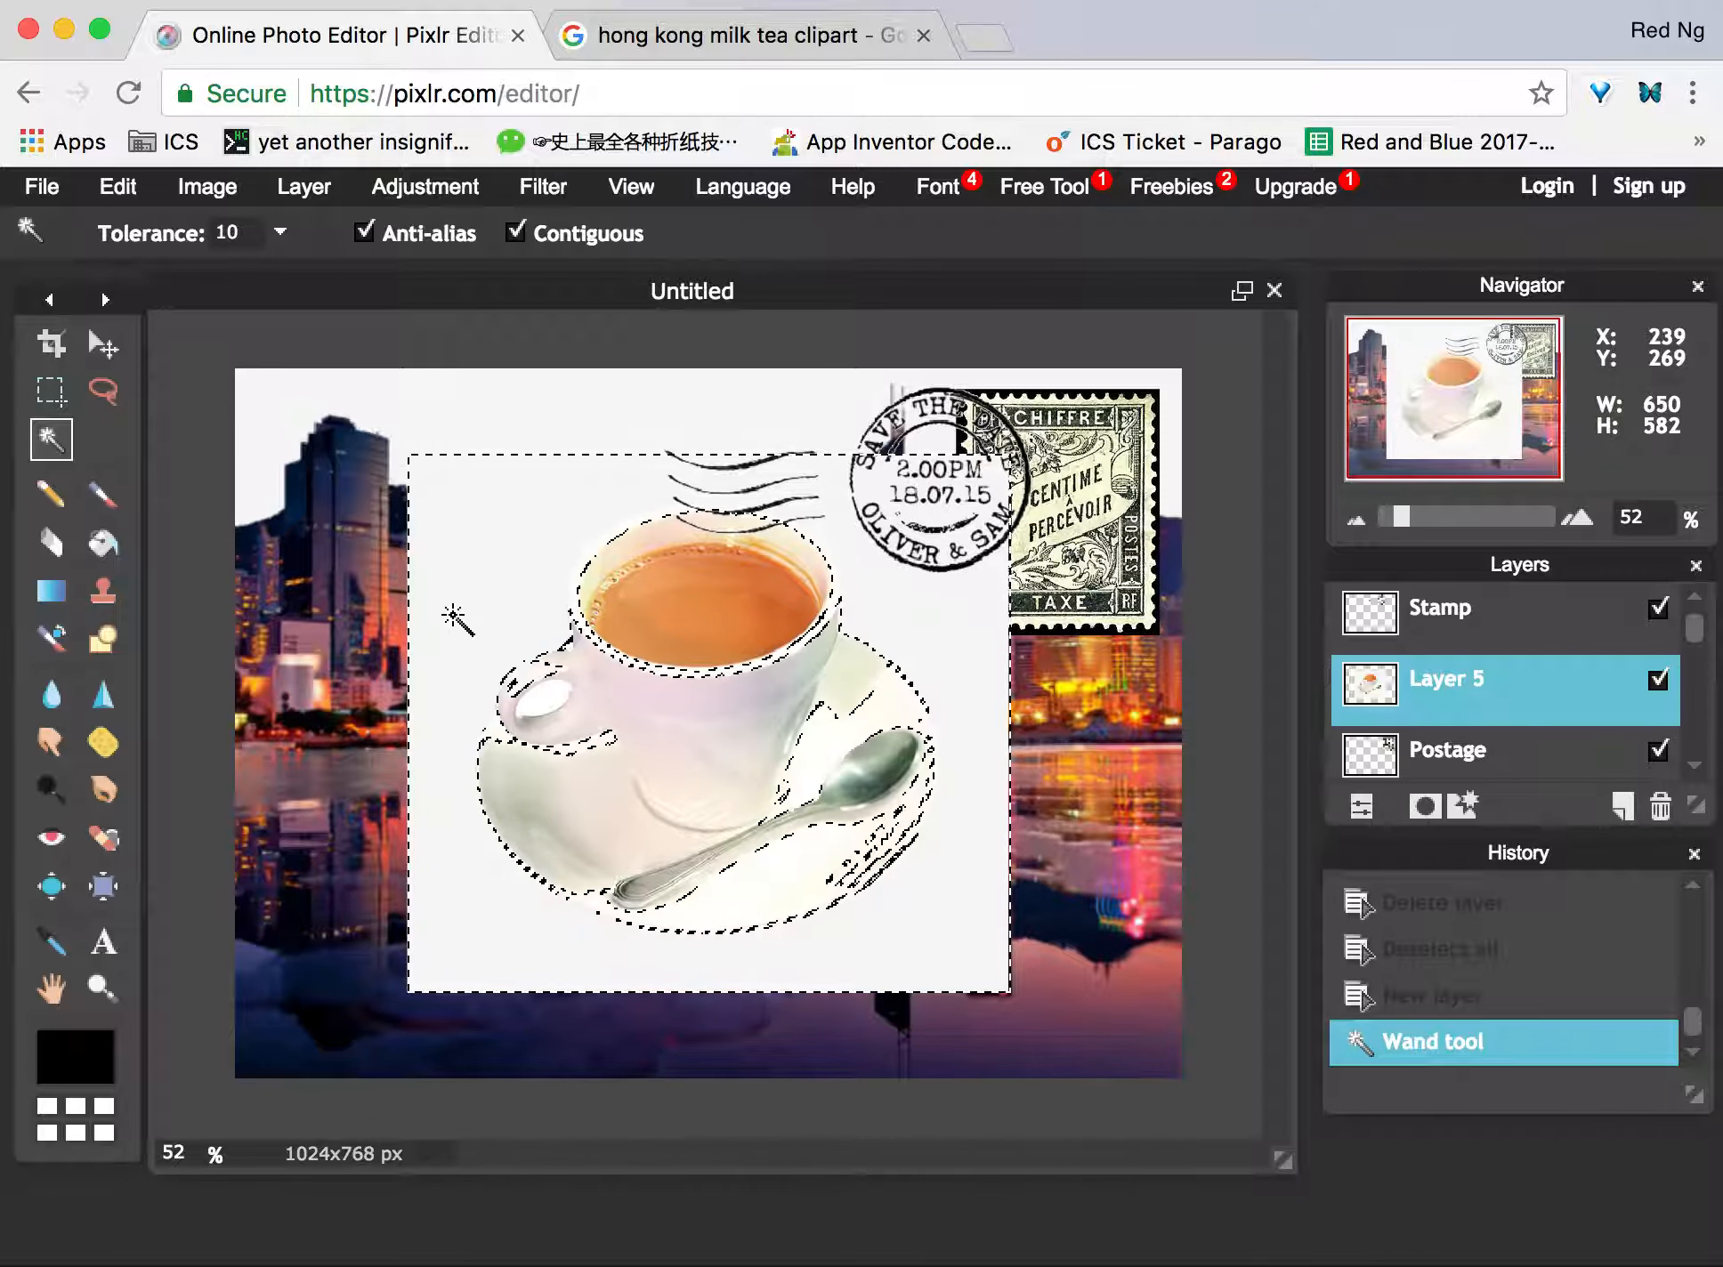
key(Delete)
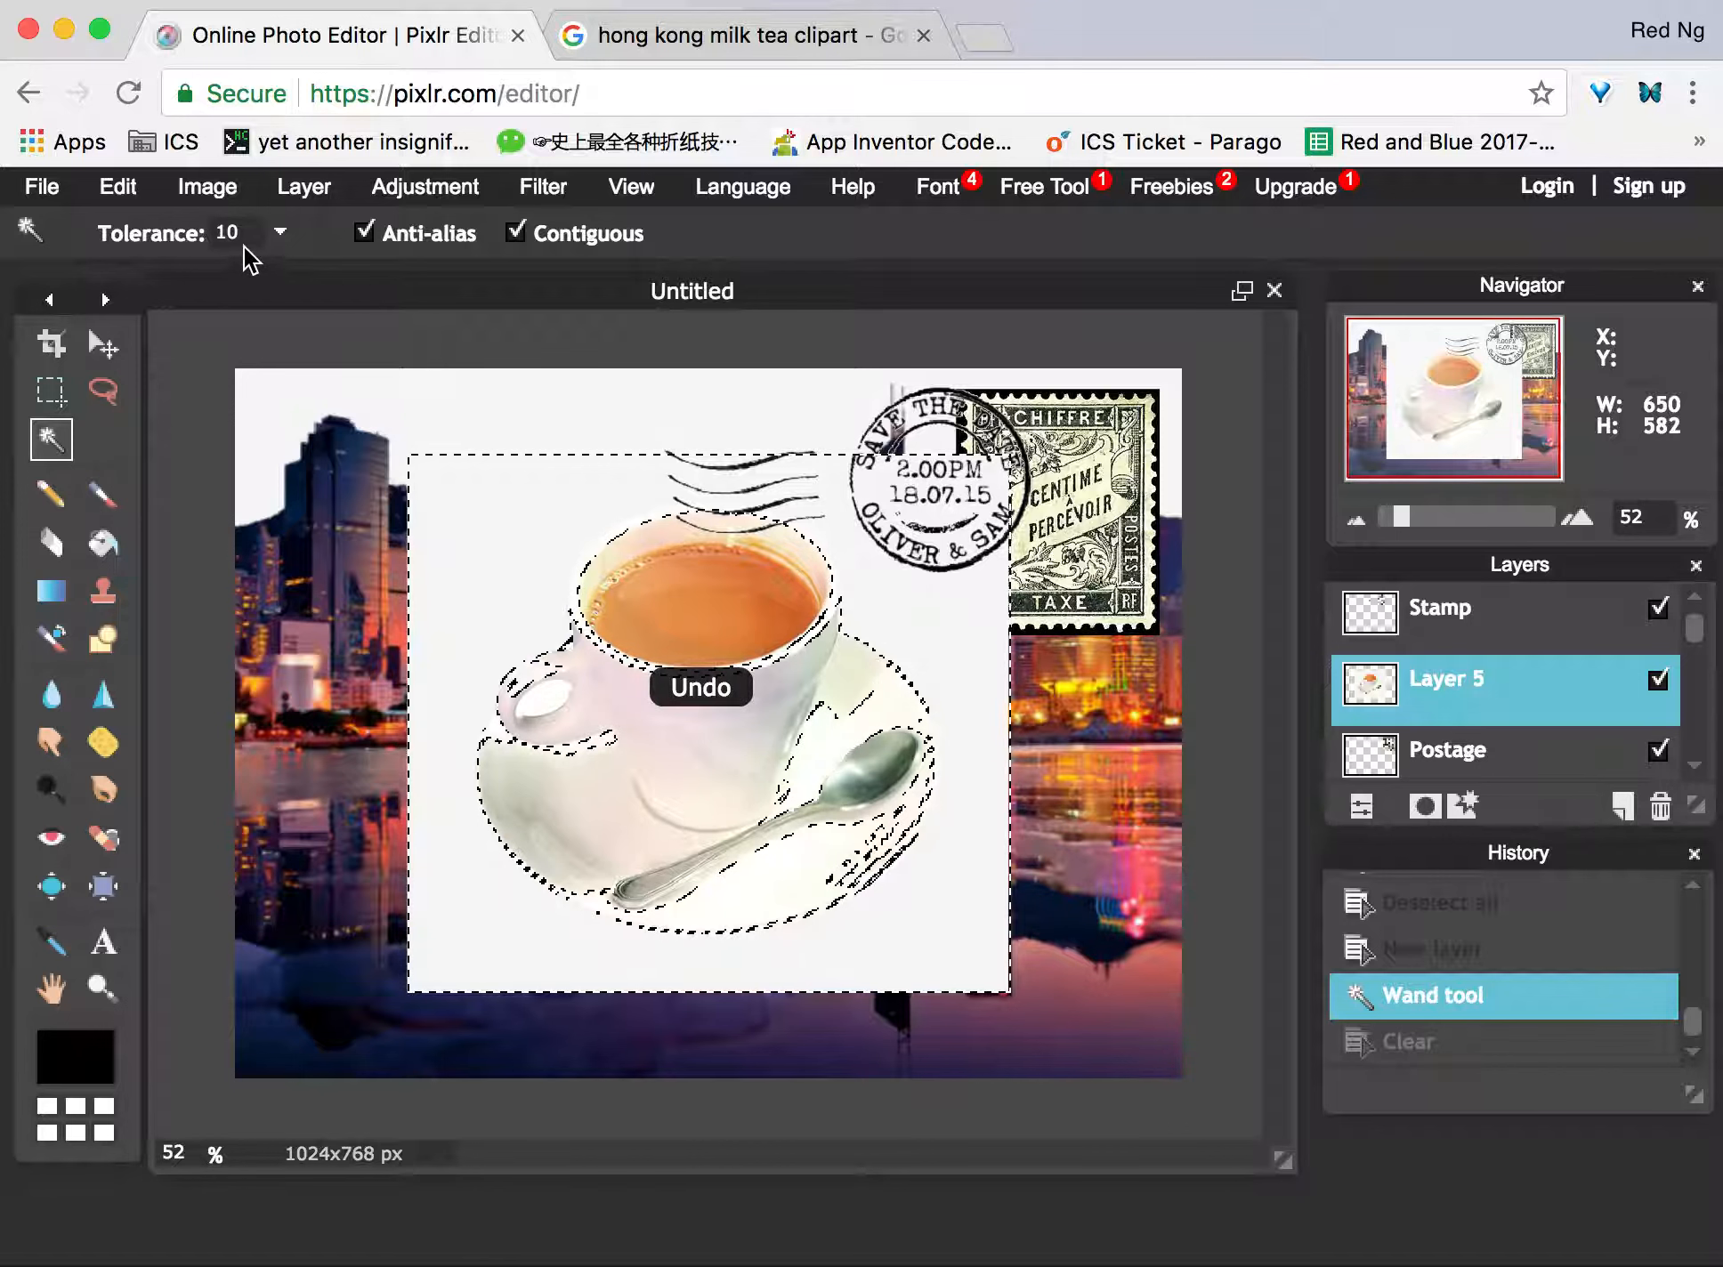
Set the Wand tolerance to 5, reselect and clear the white background around the milk tea cup, and deselect everything.
text(5)
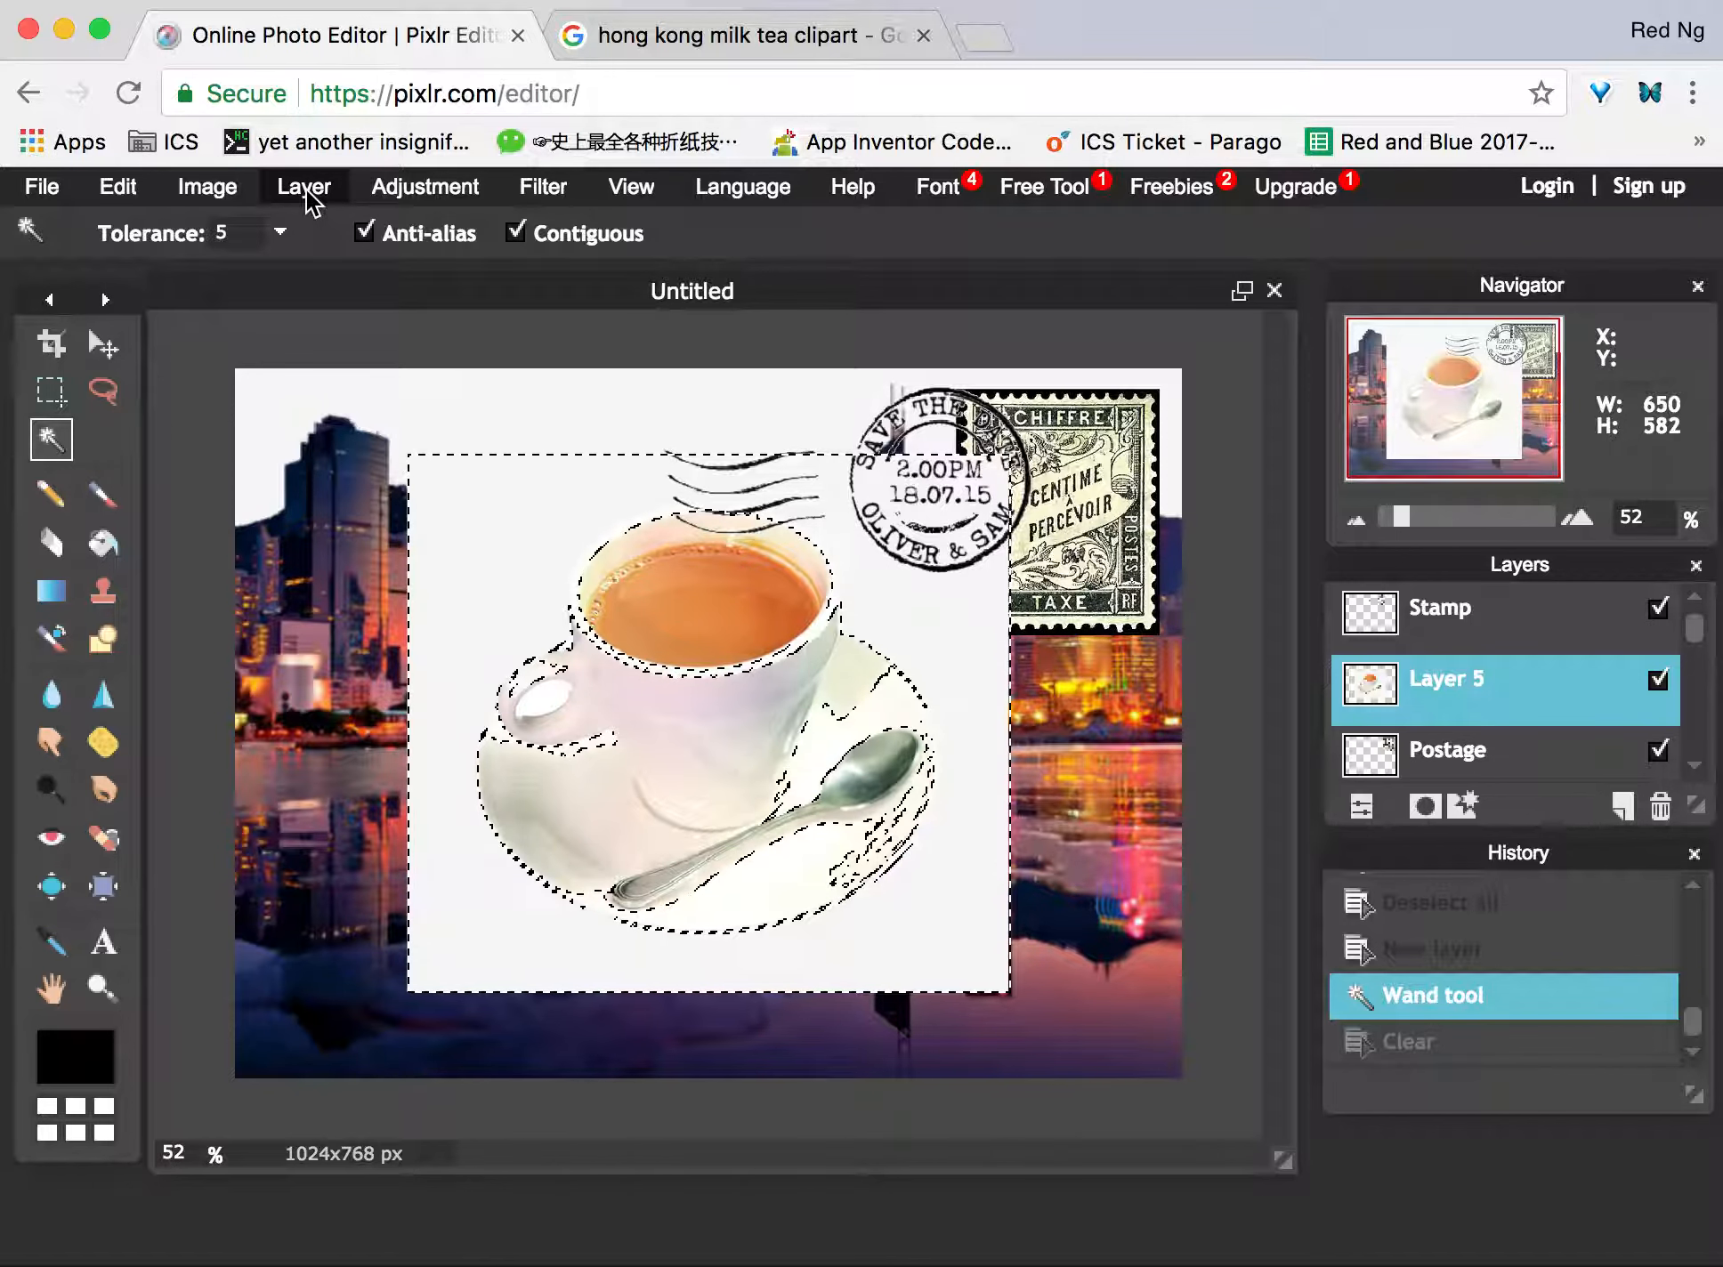
click(249, 193)
mouse_move(126, 198)
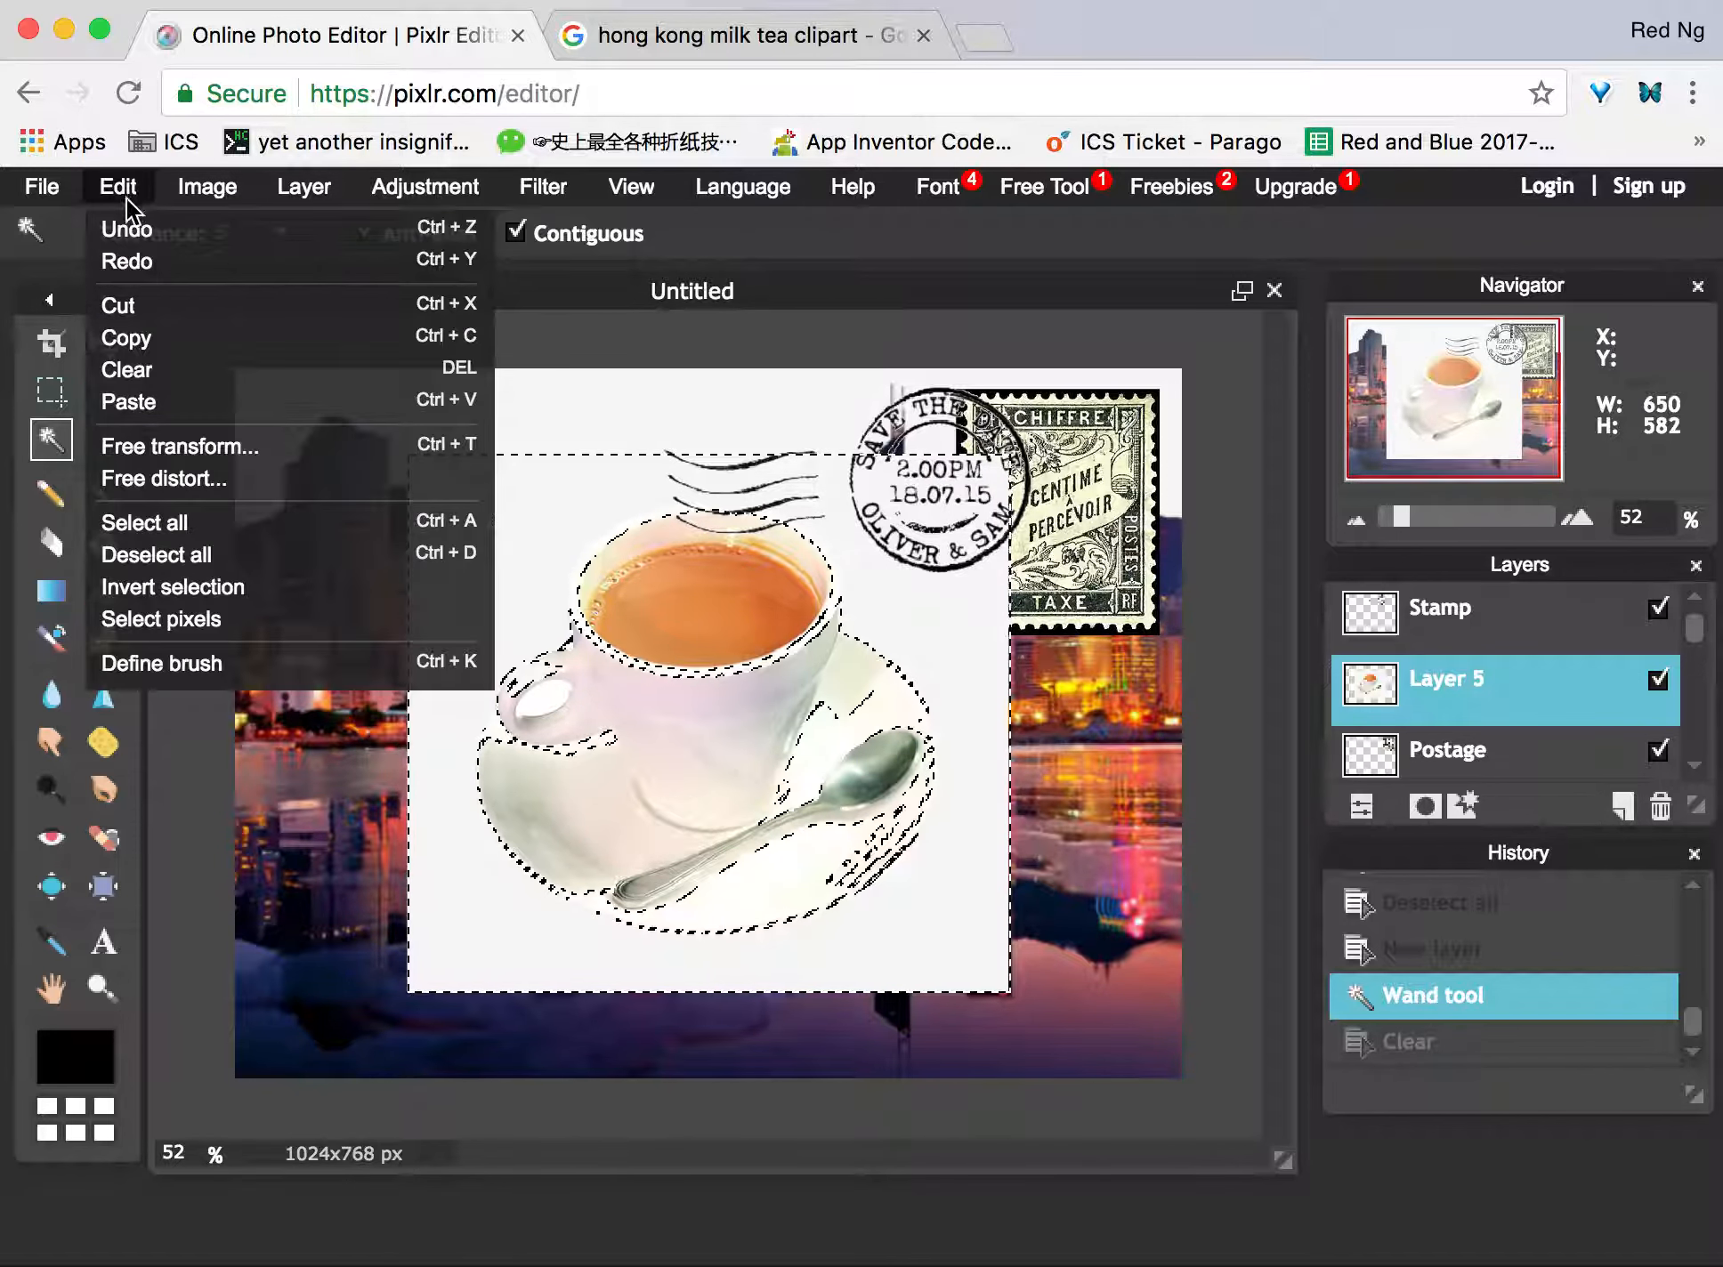
click(223, 552)
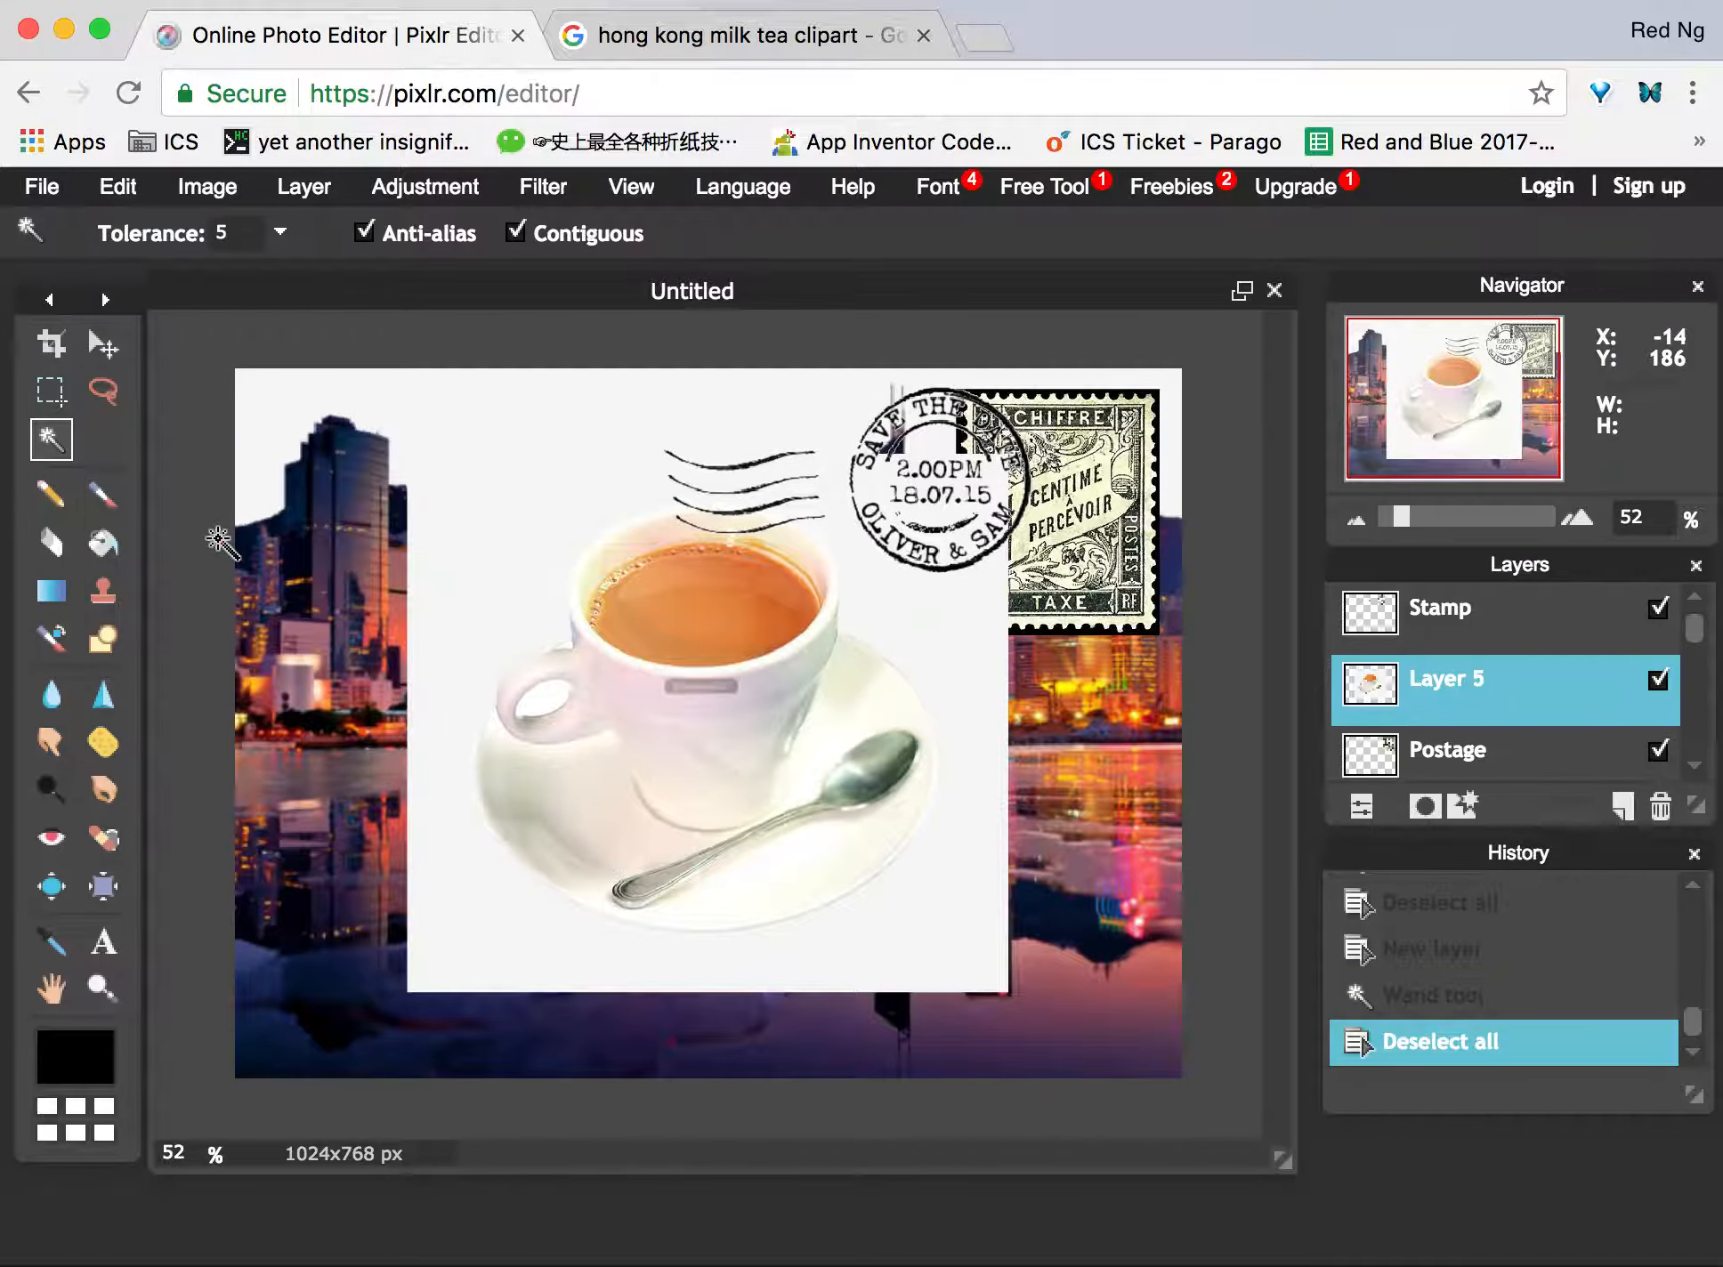
click(503, 550)
key(Delete)
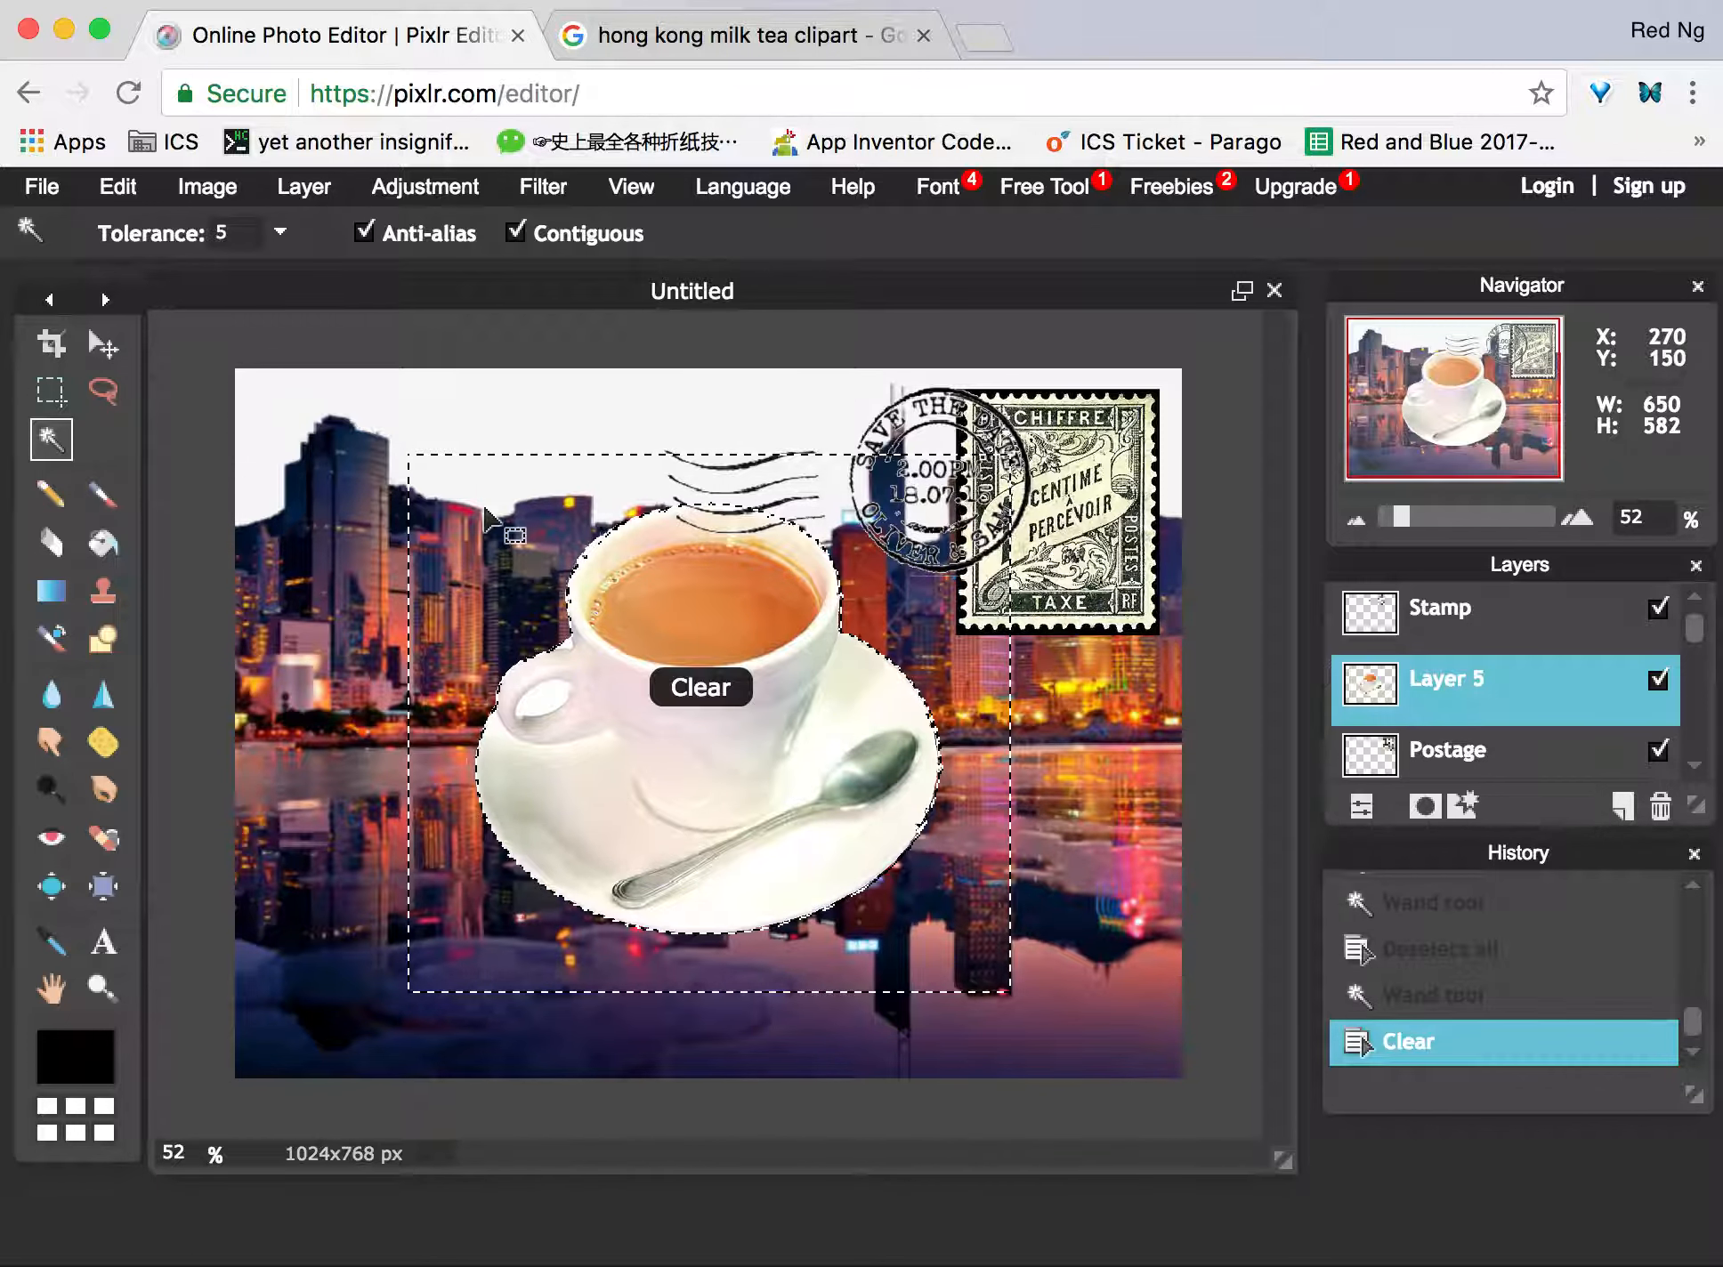
click(118, 186)
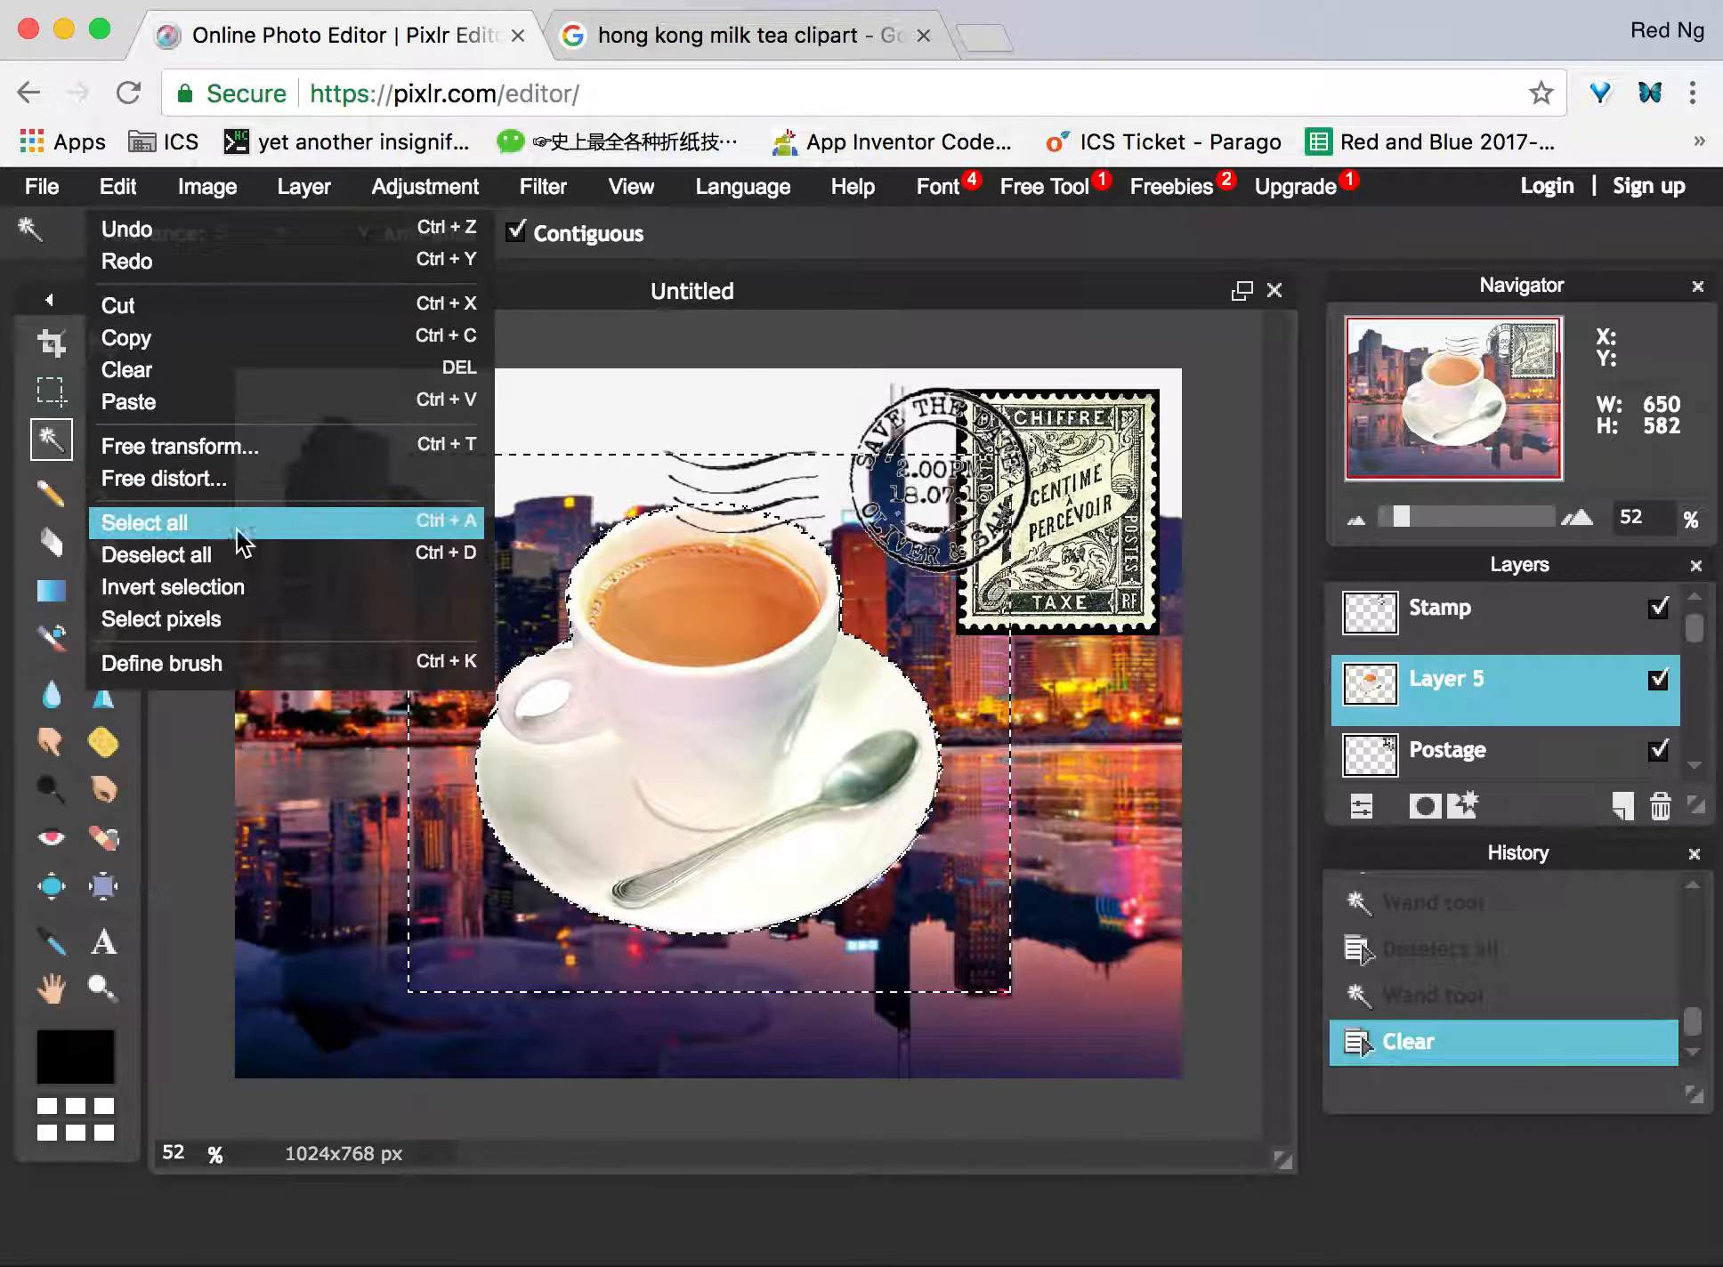
click(178, 550)
Move the cup to the right side of the skyline photo and rename its layer MilkTea.
click(101, 347)
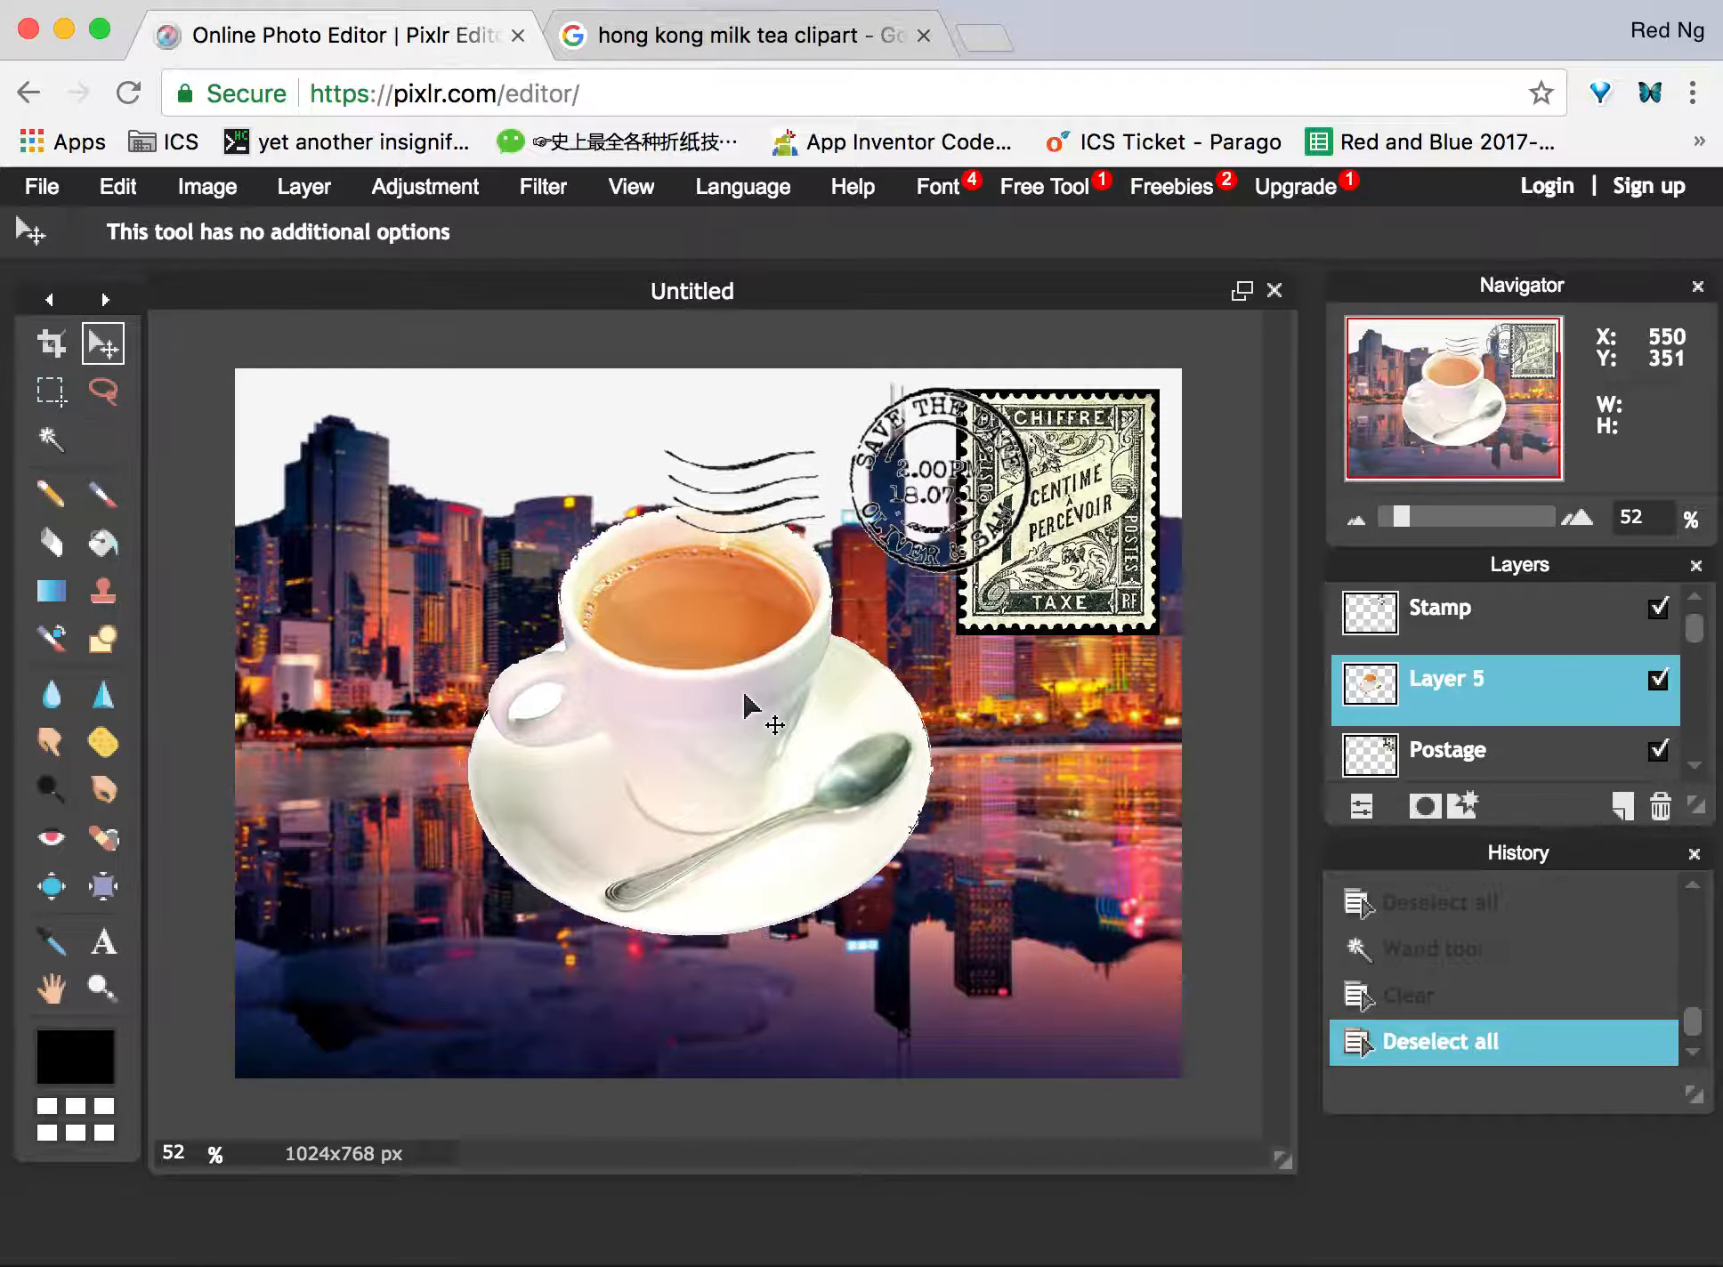
drag(754, 707, 993, 690)
double_click(1447, 680)
text(MilkTea)
key(Return)
Reorder the MilkTea layer below Postage and shift the cup to the photo's lower-right corner, partly beyond the right edge.
scroll(1458, 685, down, 1)
drag(1457, 663, 1458, 752)
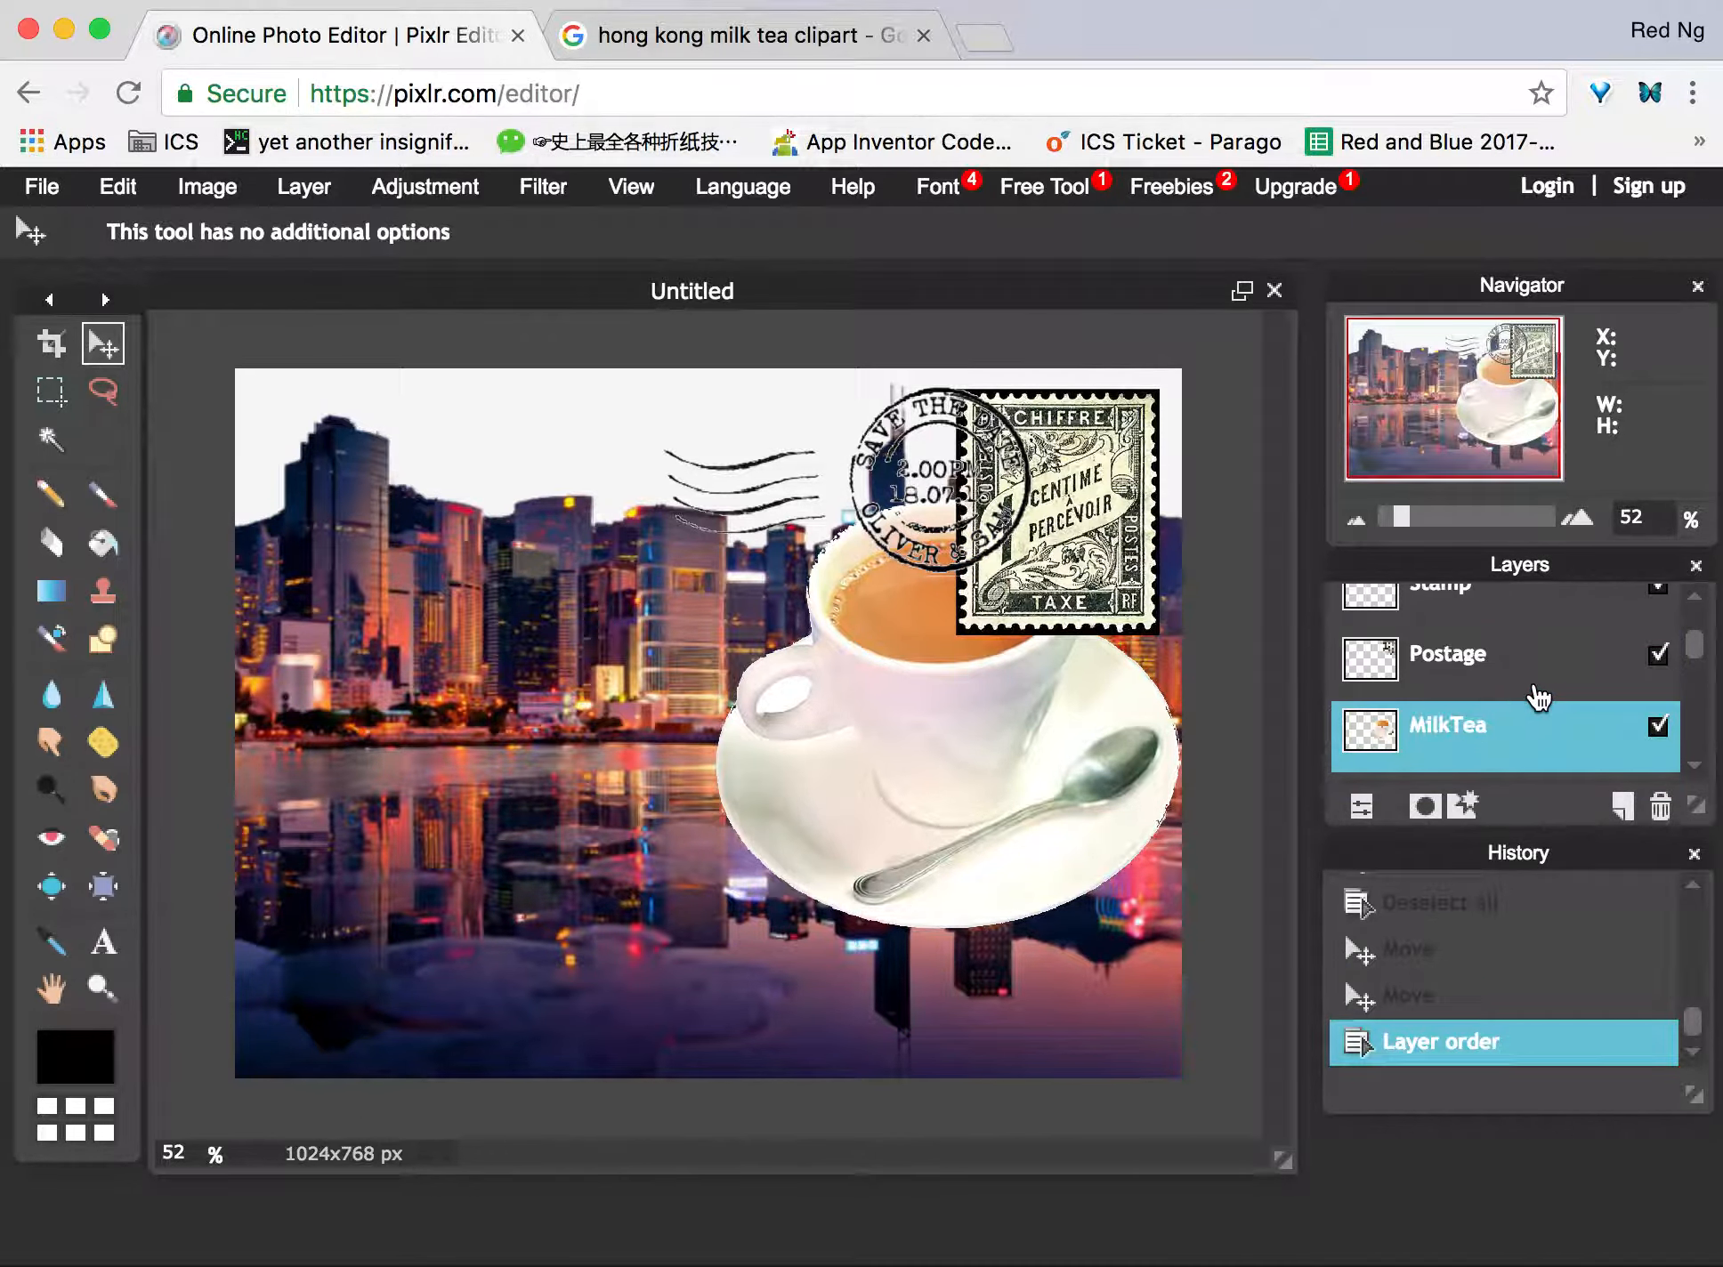
drag(913, 718, 1095, 810)
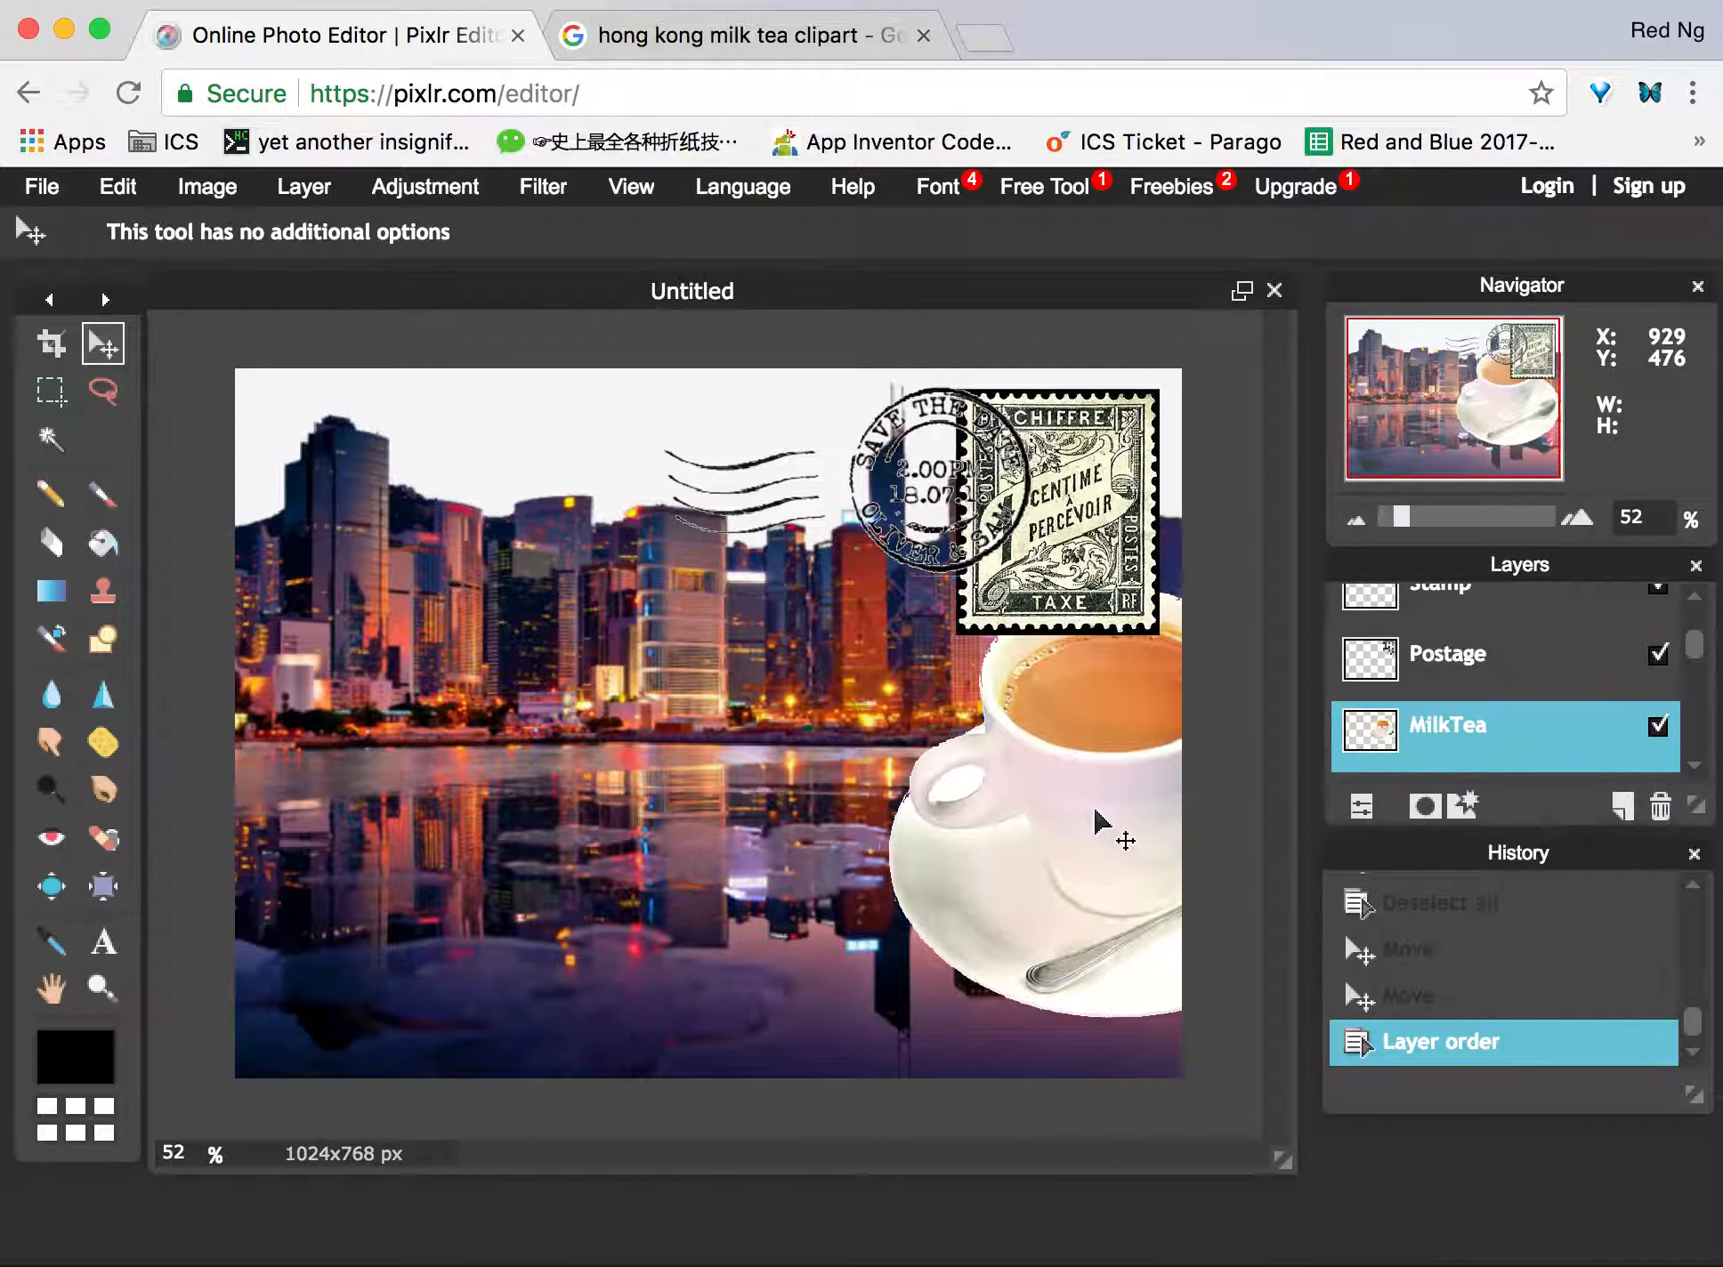